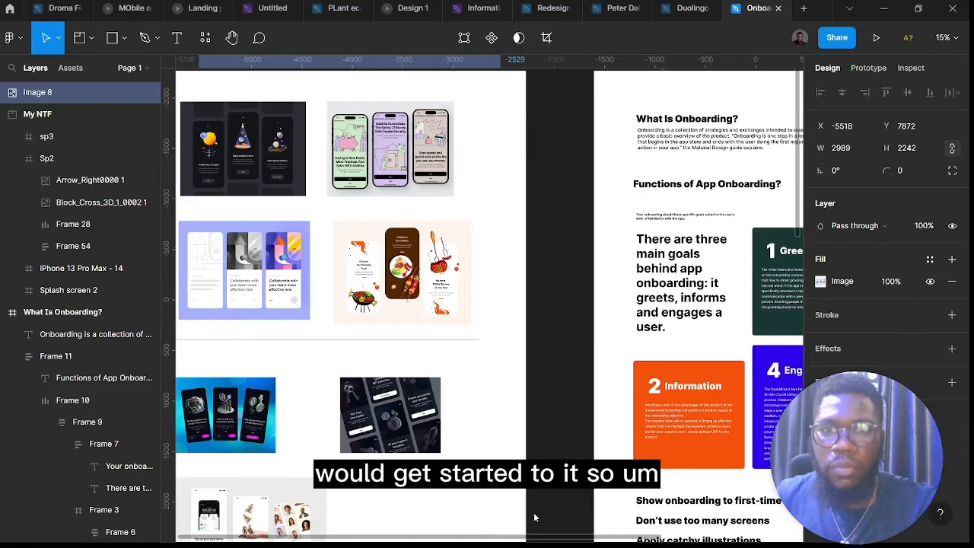
Read the definition paragraph under the "What Is Onboarding?" heading
scroll(553, 344, up, 5)
scroll(552, 345, down, 3)
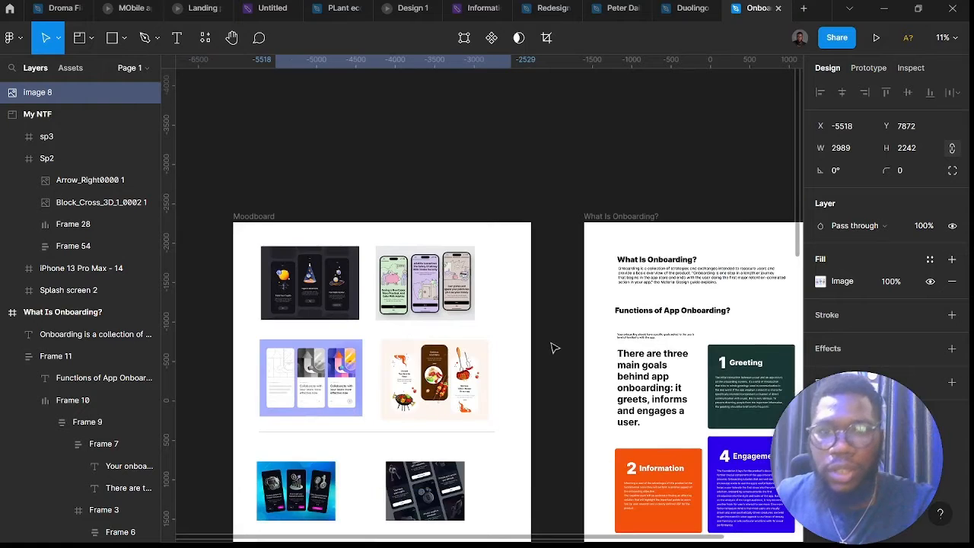
scroll(554, 348, right, 2)
scroll(503, 286, up, 5)
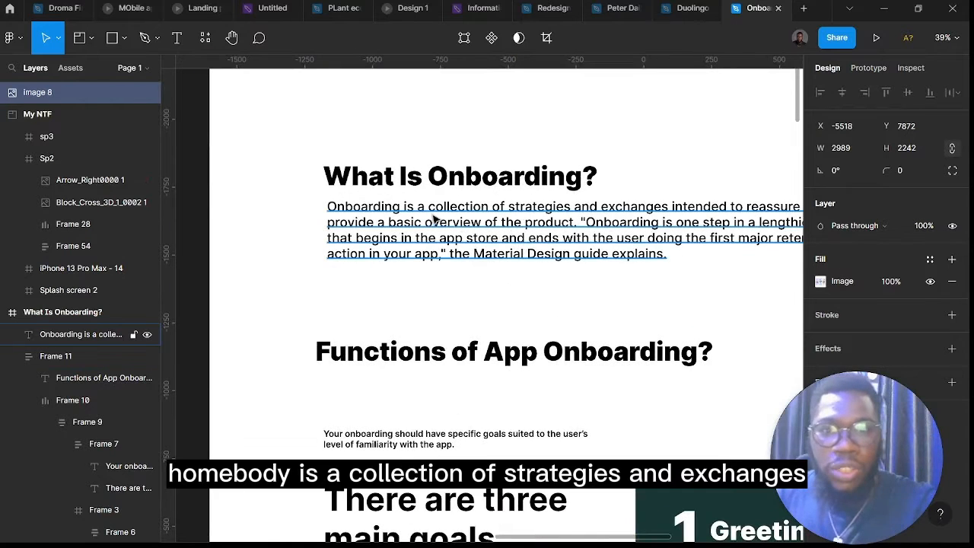
scroll(434, 219, right, 2)
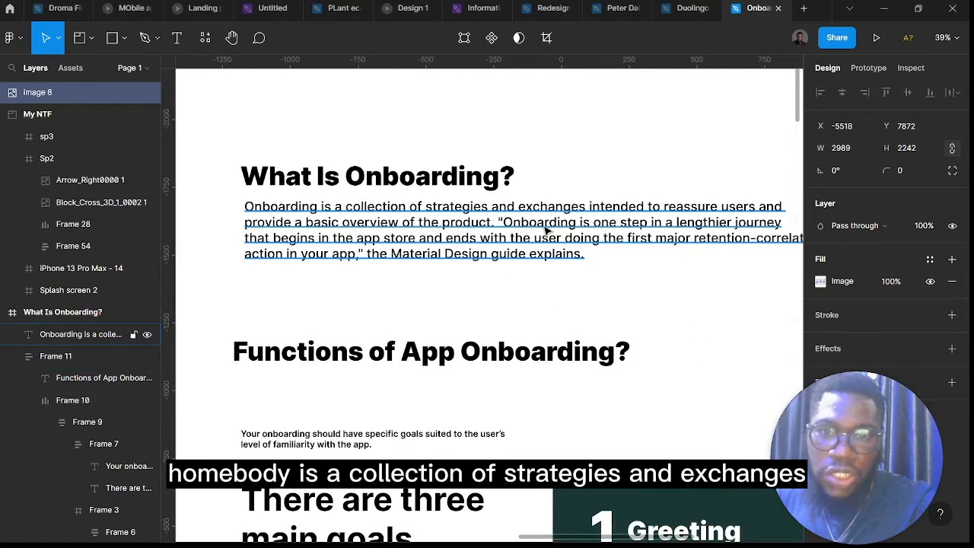
scroll(603, 237, right, 2)
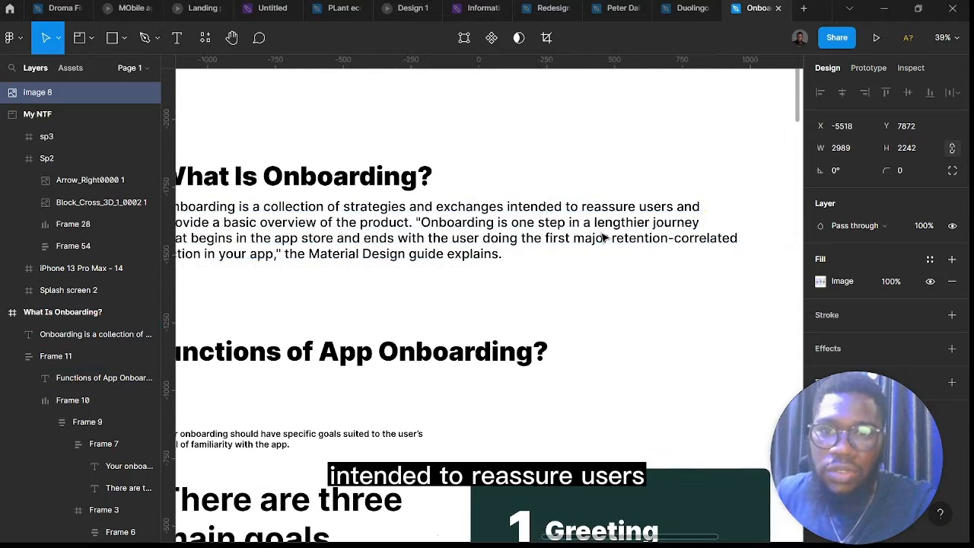
scroll(625, 235, down, 2)
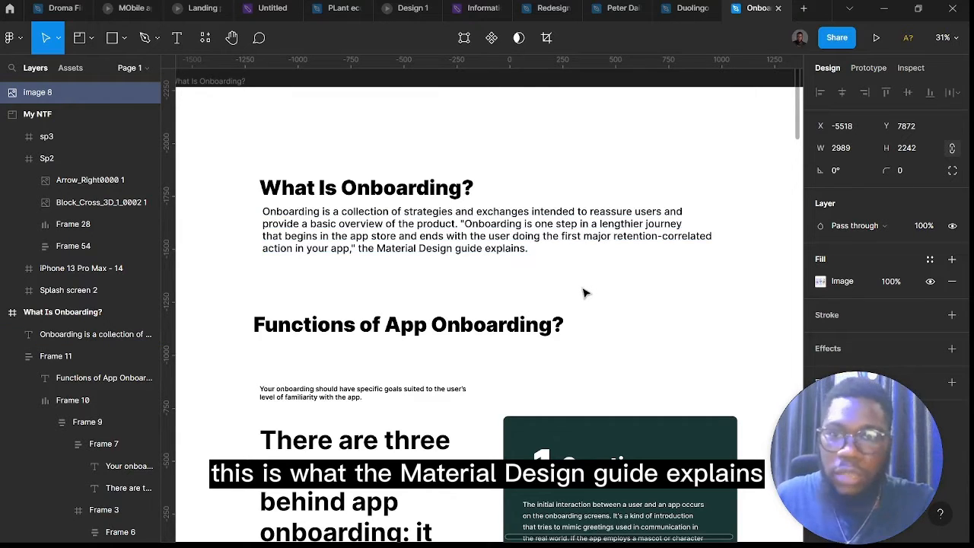
Review the Greeting, Information and Engagement cards under "Functions of App Onboarding?" and the list of onboarding tips below them
scroll(583, 293, down, 5)
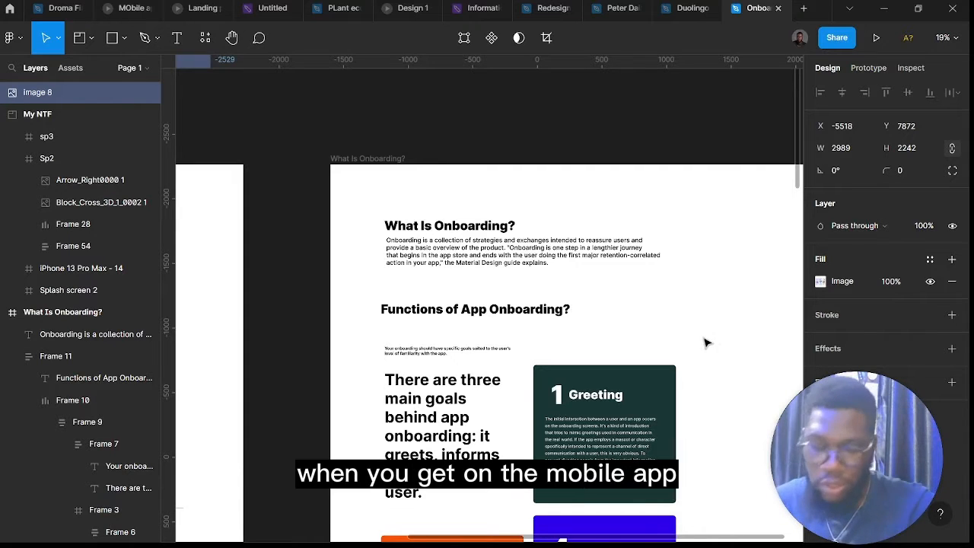
scroll(706, 343, down, 2)
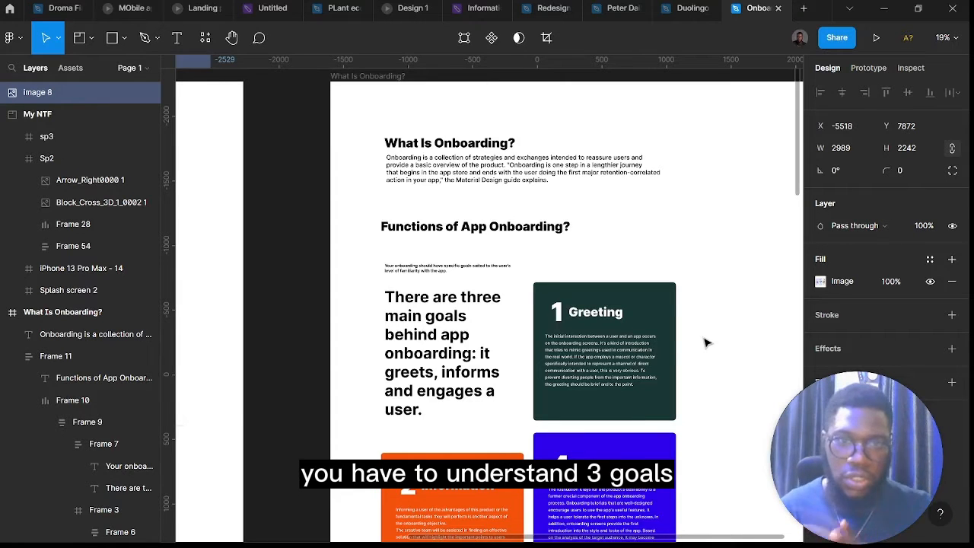
scroll(570, 319, down, 2)
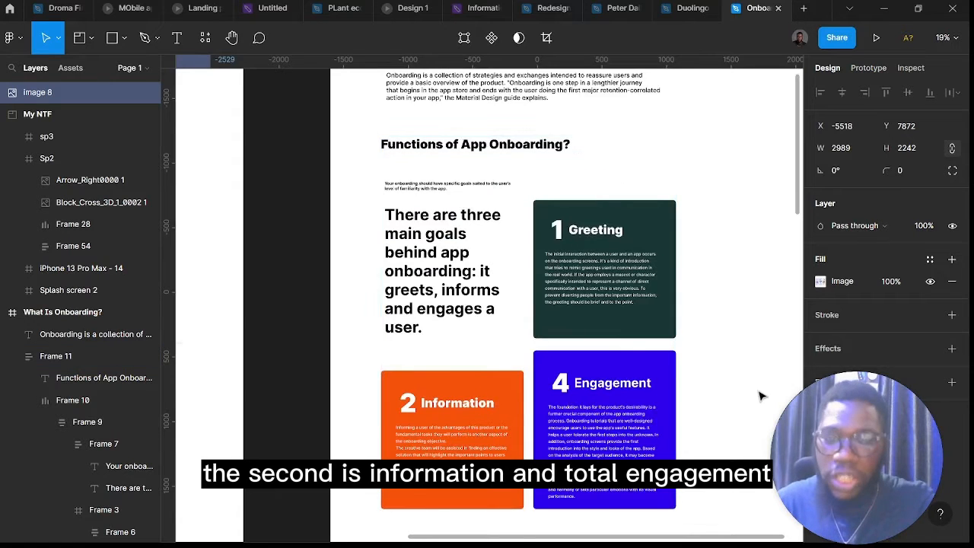
scroll(761, 395, up, 4)
scroll(761, 395, down, 2)
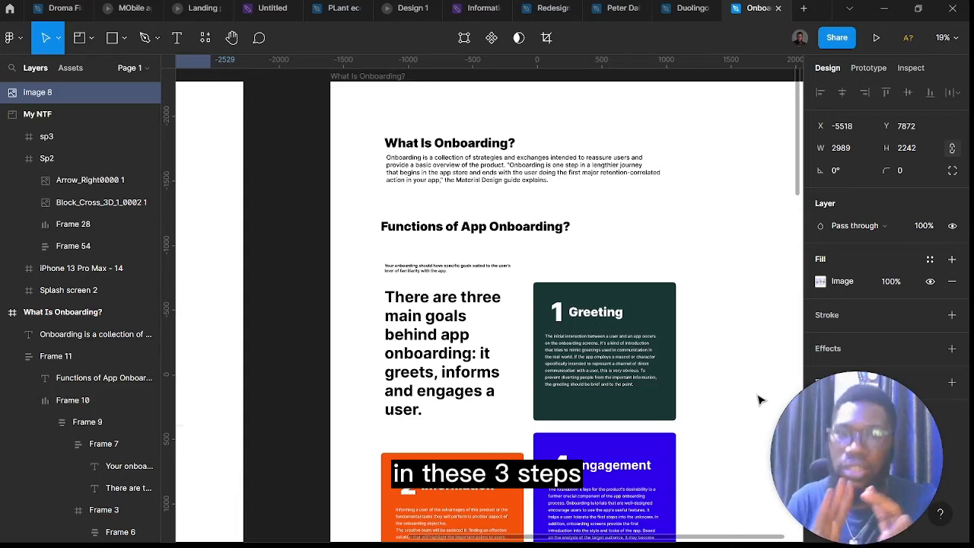
scroll(759, 398, down, 5)
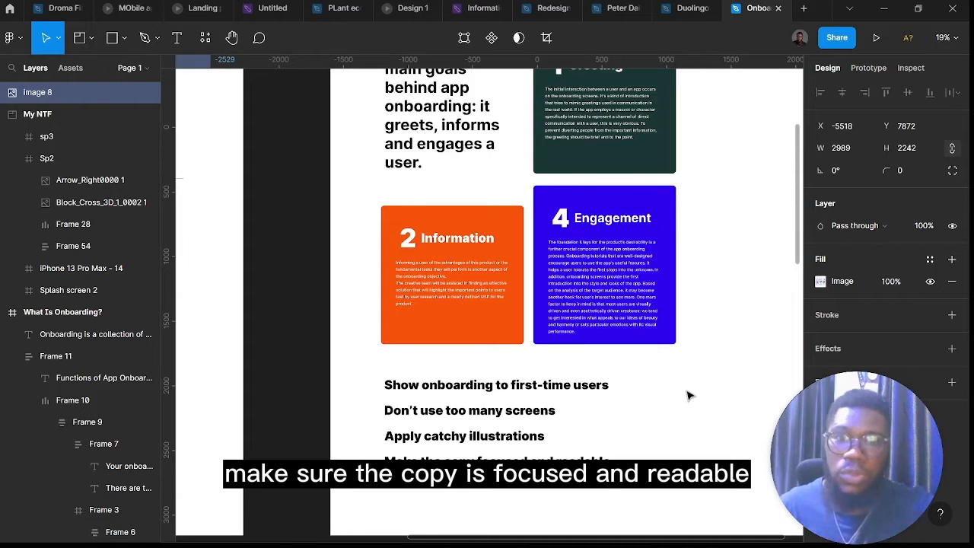
Examine the "Decentralised crypto trading platform" screen in the My NTF frame and select its Ethereum coin illustration
scroll(687, 394, down, 3)
scroll(687, 395, down, 5)
scroll(479, 286, up, 3)
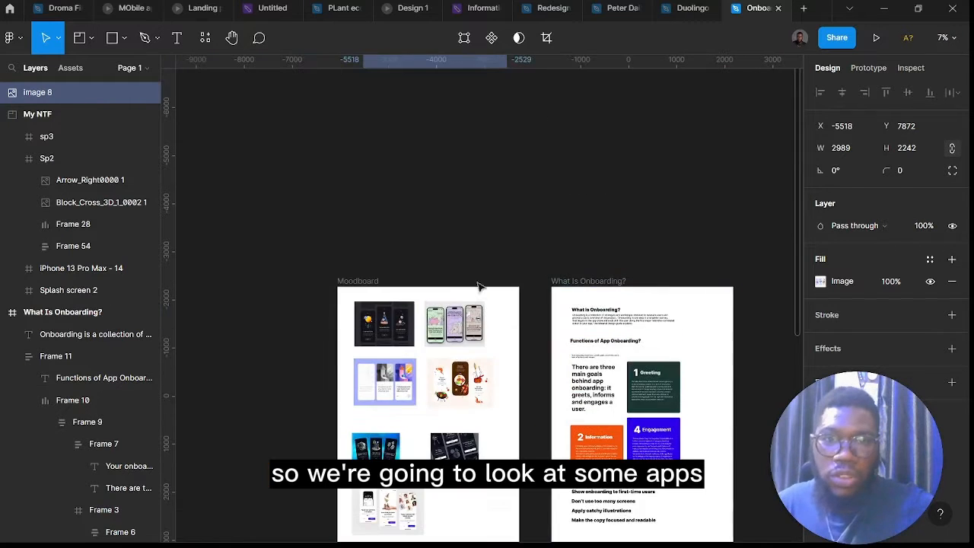
scroll(449, 388, down, 3)
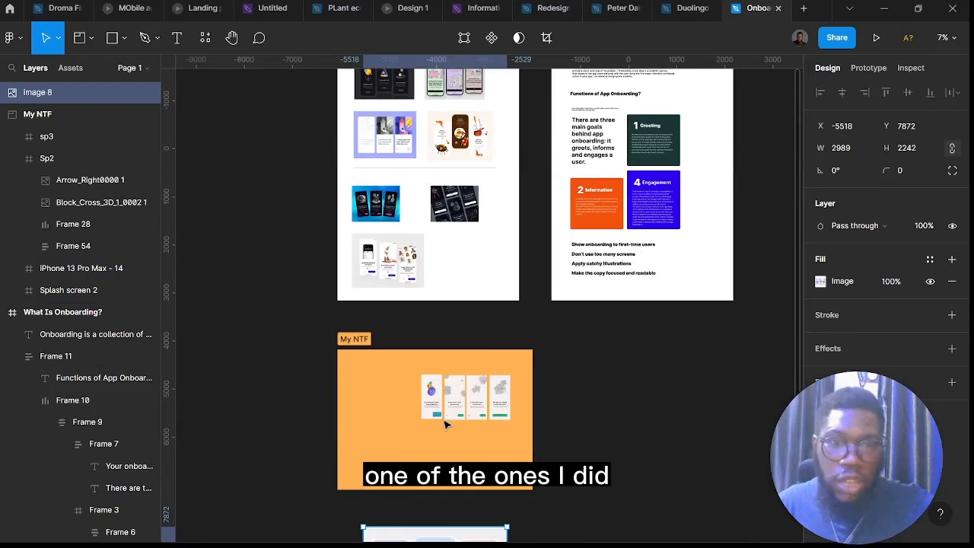
scroll(444, 414, up, 5)
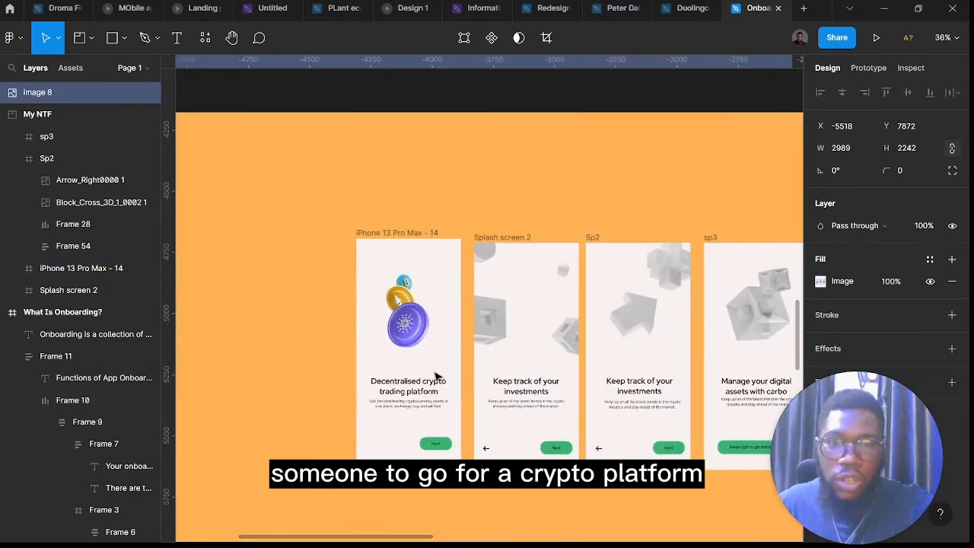
scroll(414, 377, up, 3)
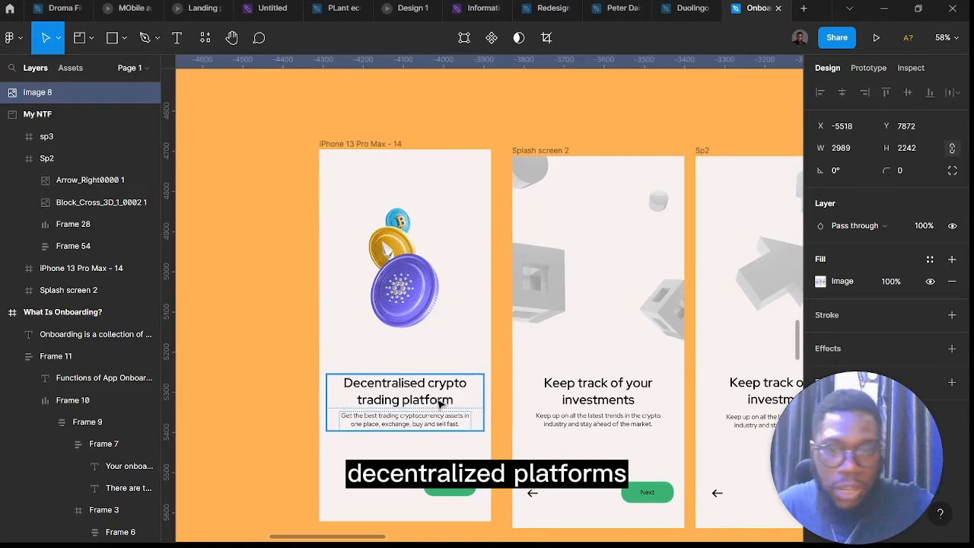
scroll(487, 297, right, 3)
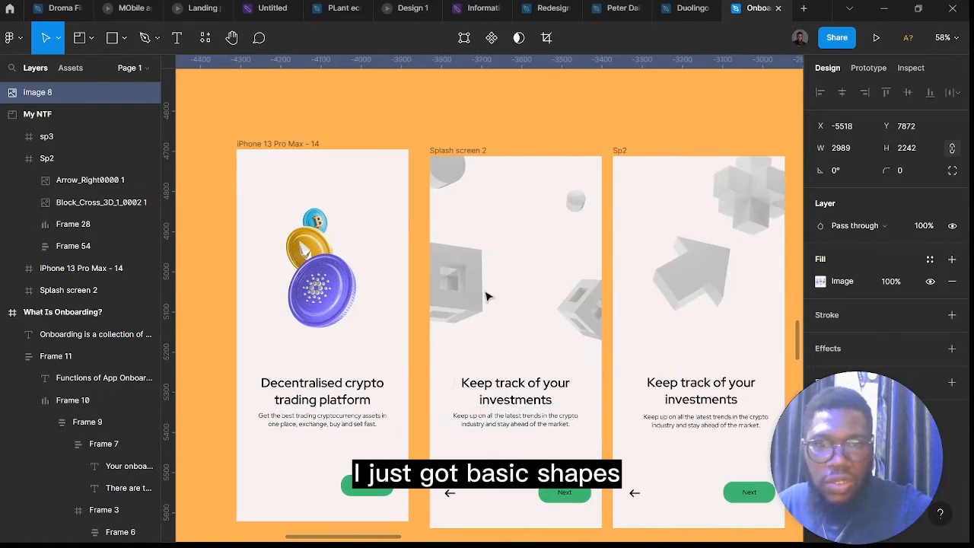
ctrl+click(305, 243)
click(301, 236)
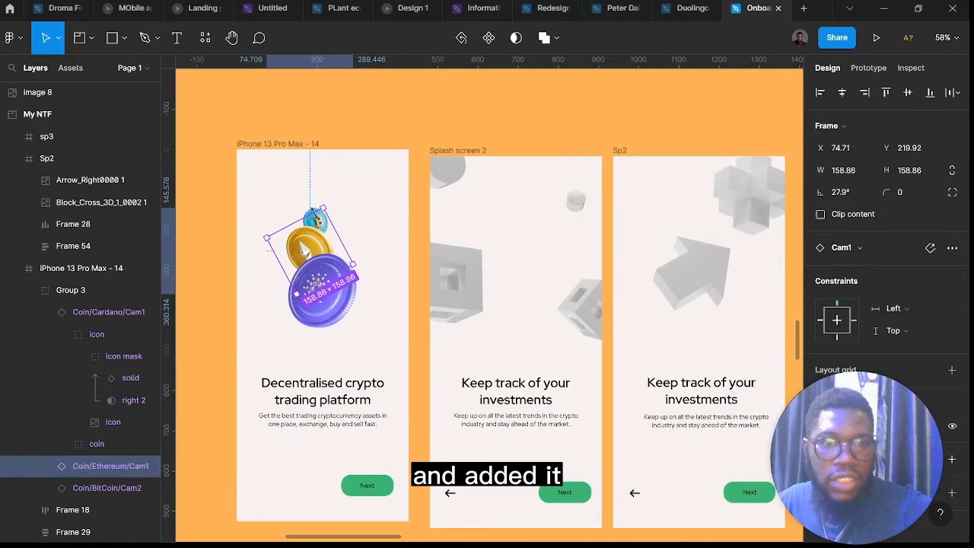
scroll(449, 324, down, 3)
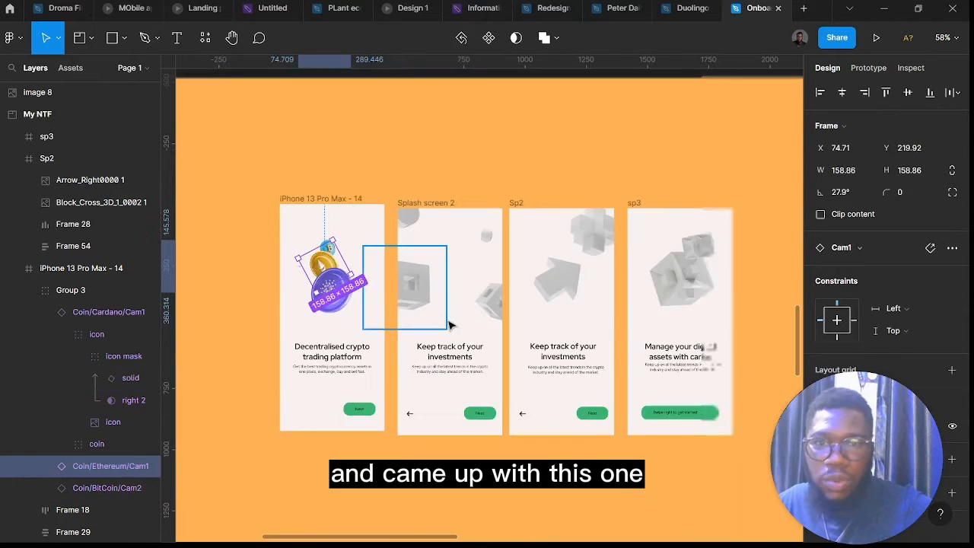
Inspect the cage and cylinder shapes on Splash screen 2, then view the Sp2 and sp3 onboarding screens
scroll(461, 354, up, 5)
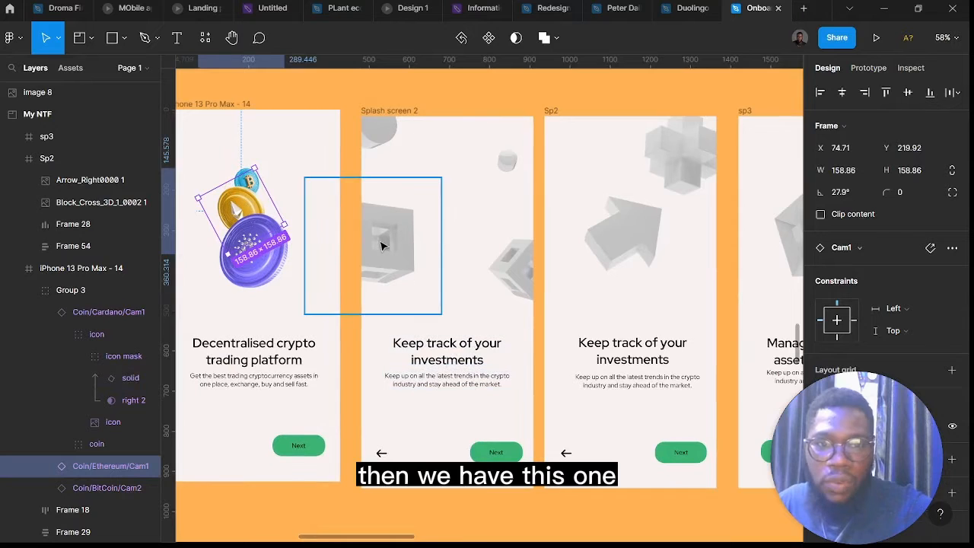
click(381, 245)
click(387, 141)
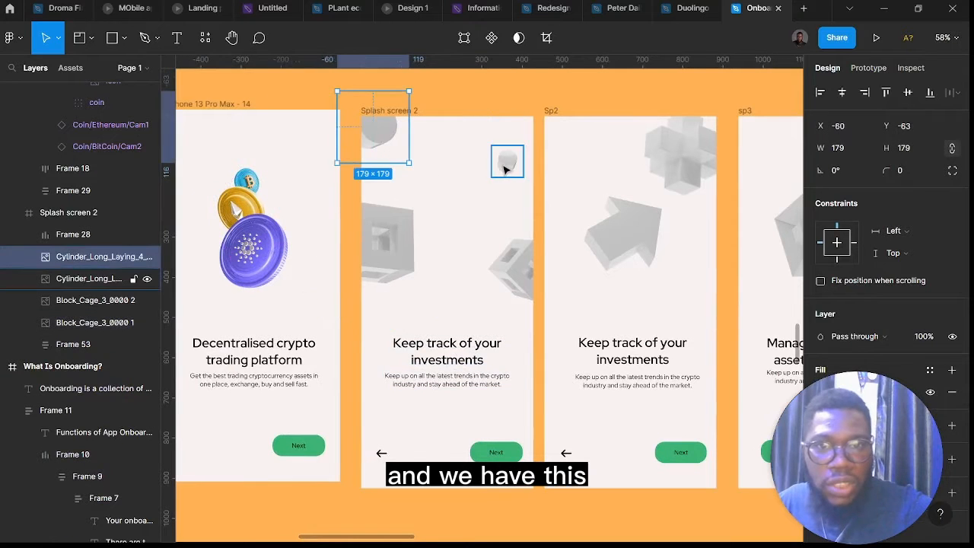
click(507, 159)
click(385, 134)
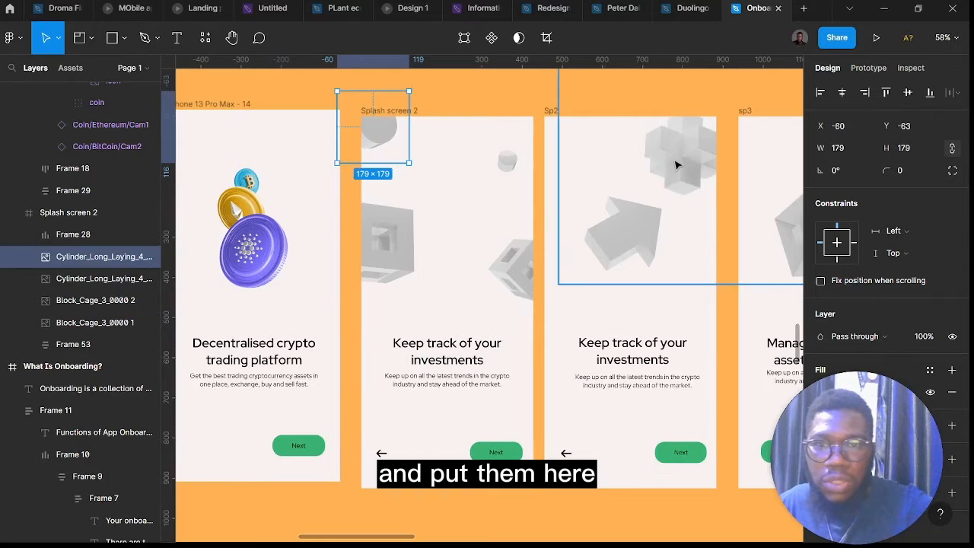
scroll(669, 175, right, 3)
scroll(650, 201, right, 6)
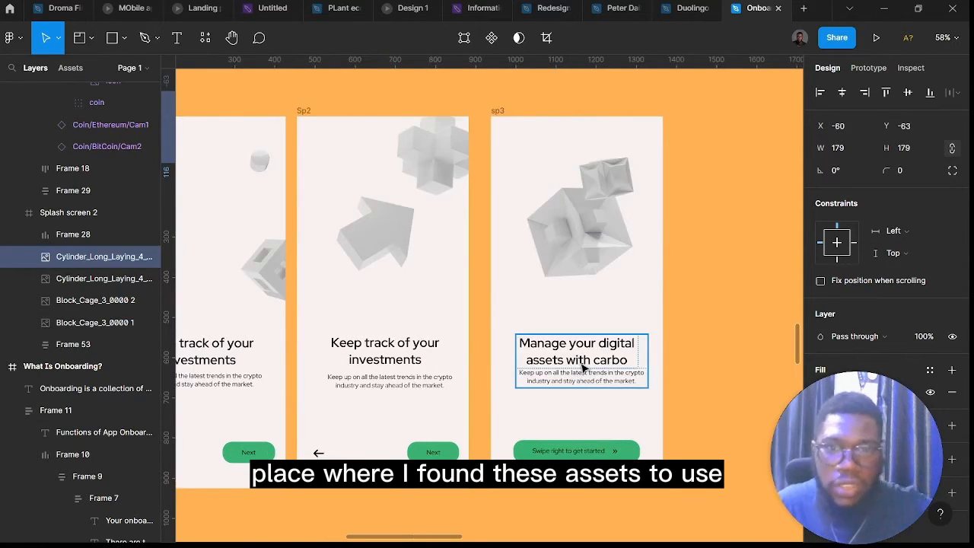
Find the dark crypto onboarding example in the Moodboard frame and view its three screens up close
scroll(582, 358, down, 5)
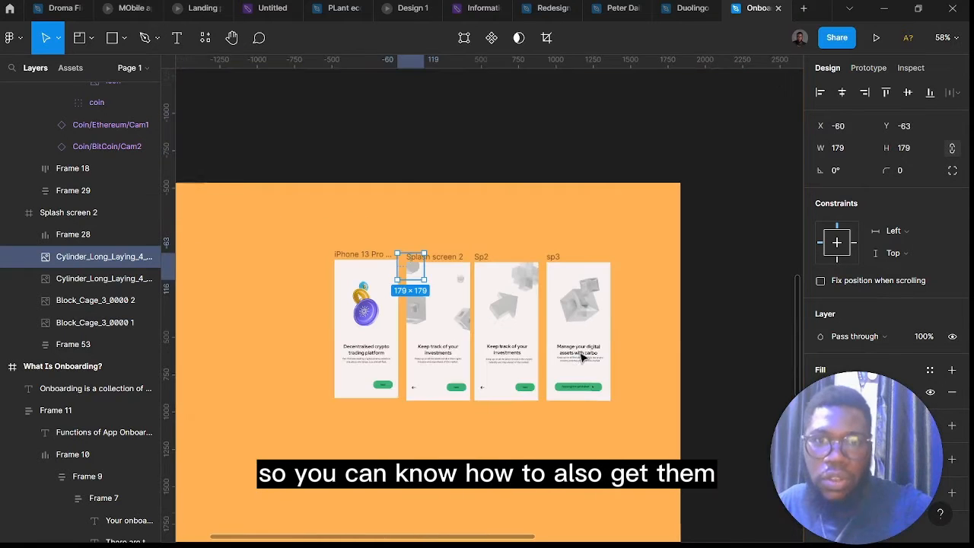
scroll(582, 357, down, 3)
scroll(555, 341, up, 5)
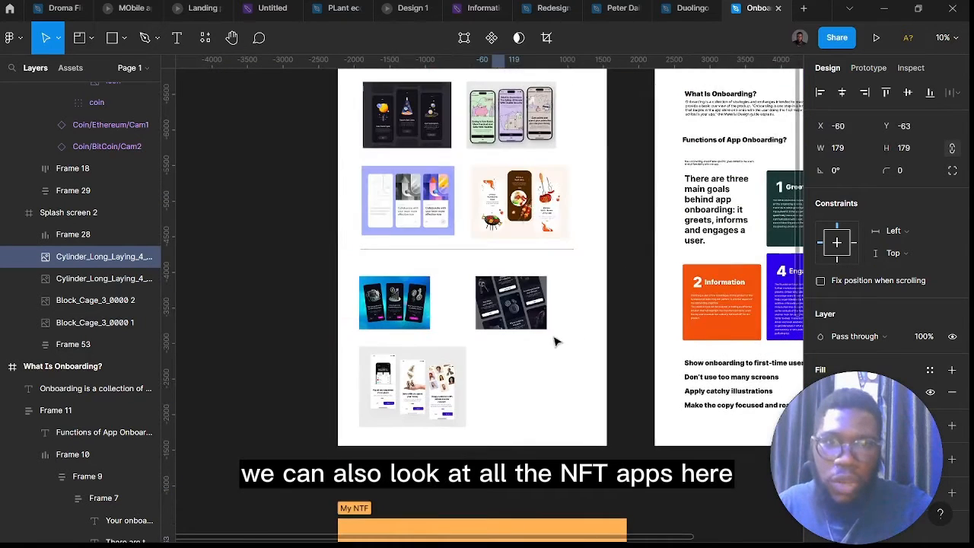
scroll(452, 322, up, 3)
scroll(388, 203, up, 5)
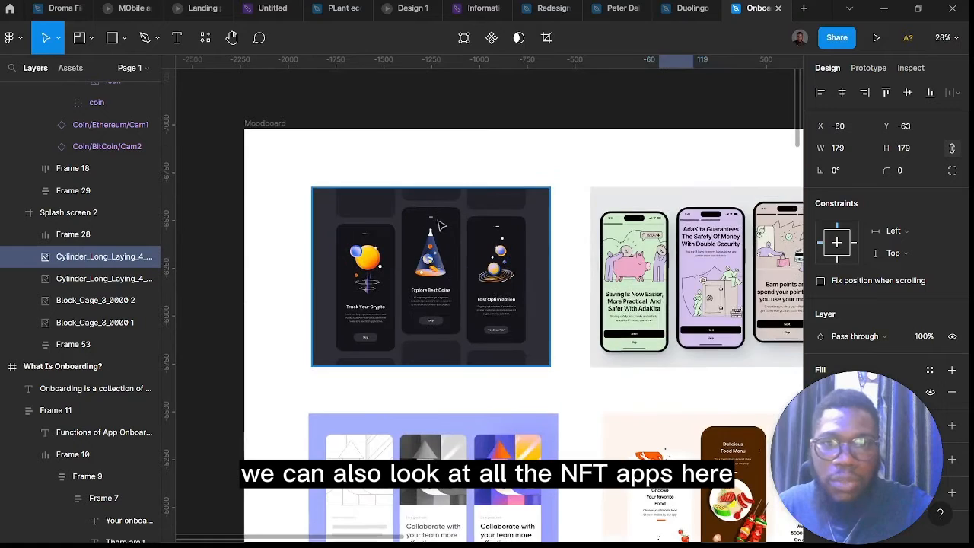
scroll(465, 299, up, 2)
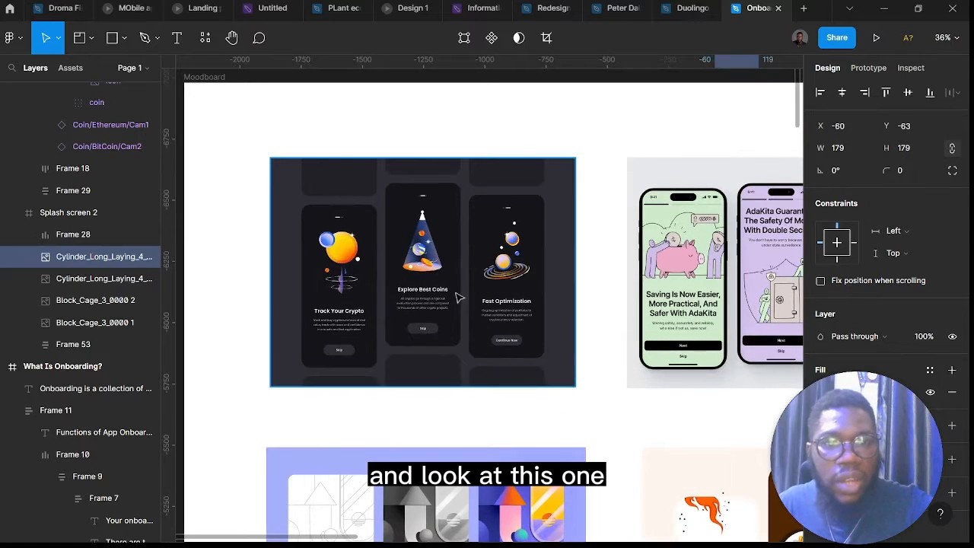
scroll(338, 298, up, 4)
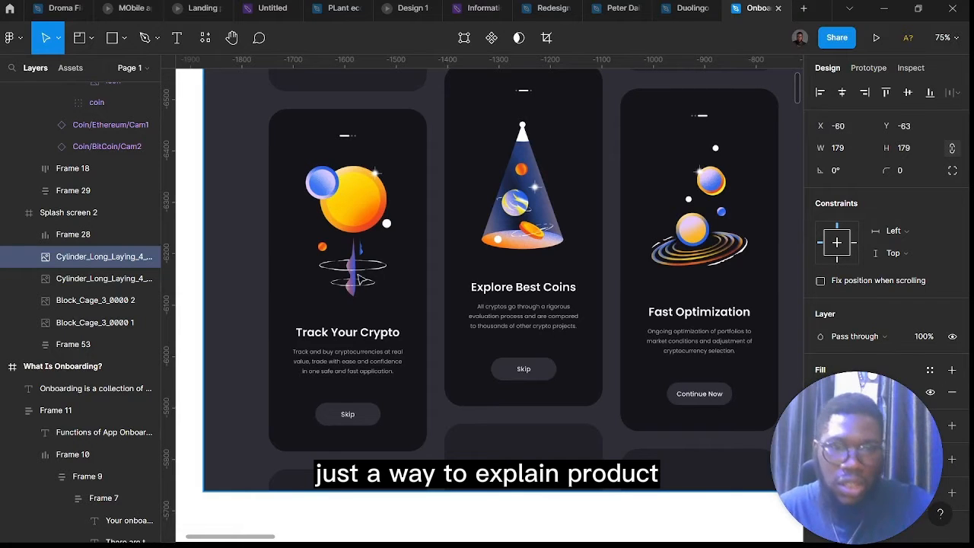
Examine the illustrations and copy of the "Track Your Crypto" and "Explore Best Coins" screens in detail
scroll(327, 325, up, 5)
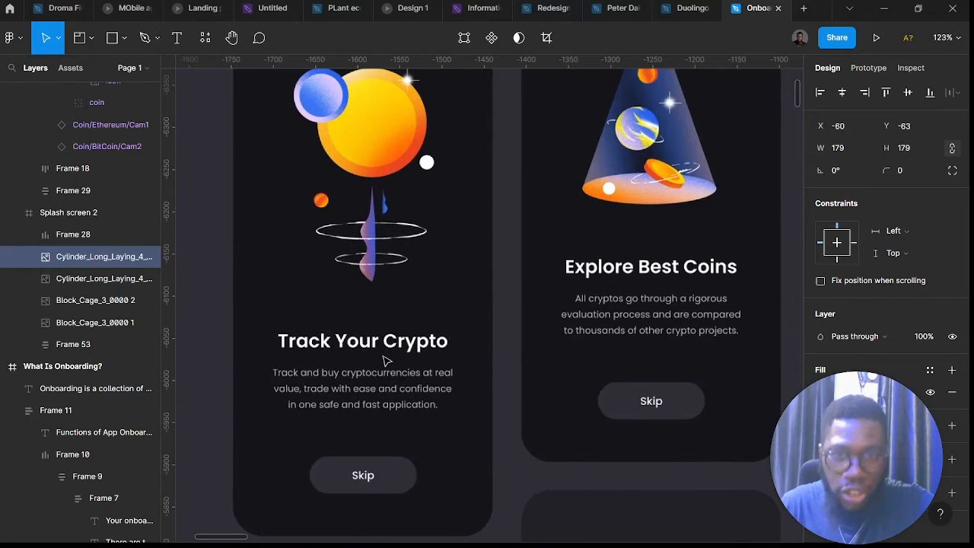
scroll(482, 278, down, 3)
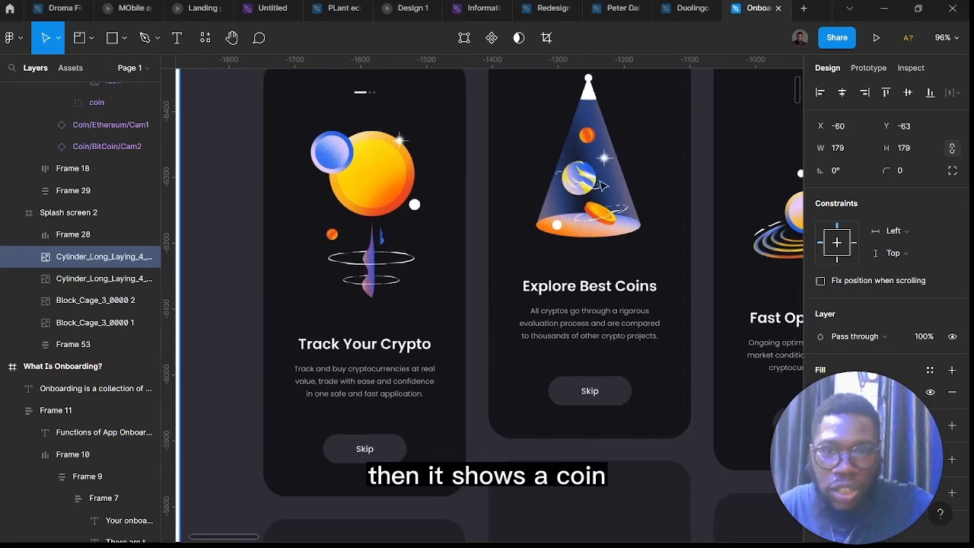
scroll(586, 181, up, 5)
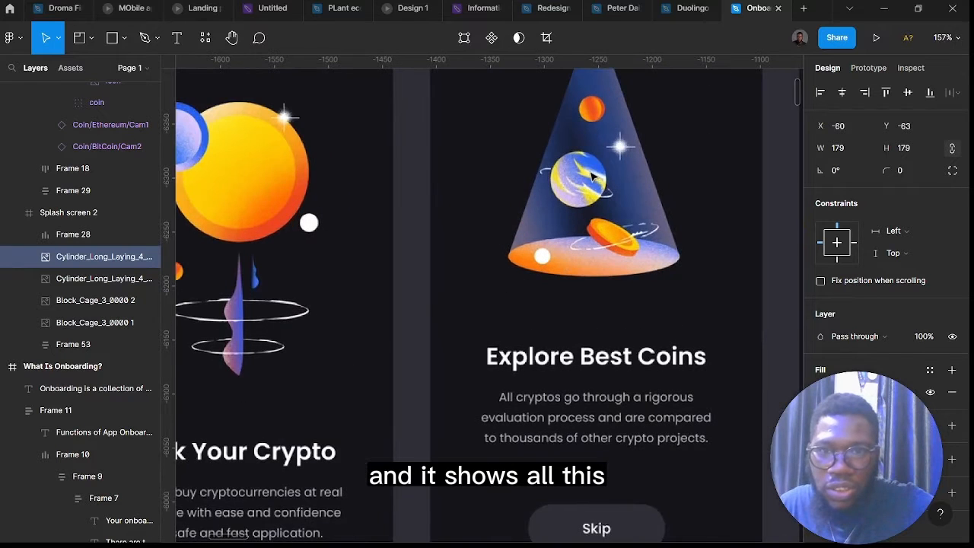
scroll(584, 181, up, 3)
scroll(588, 177, down, 3)
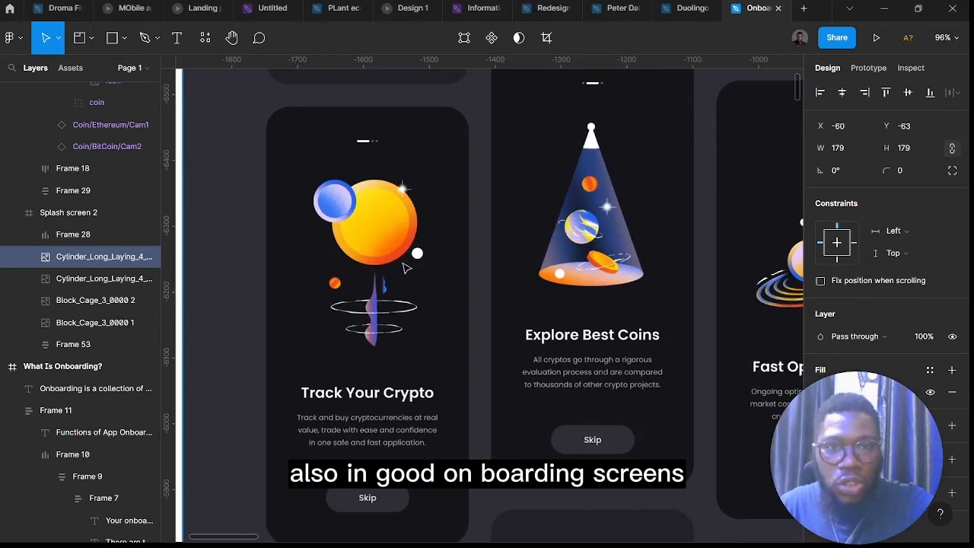
Compare the step indicators and messages across the three dark crypto screens, including "Fast Optimization"
scroll(403, 270, up, 3)
scroll(404, 270, down, 3)
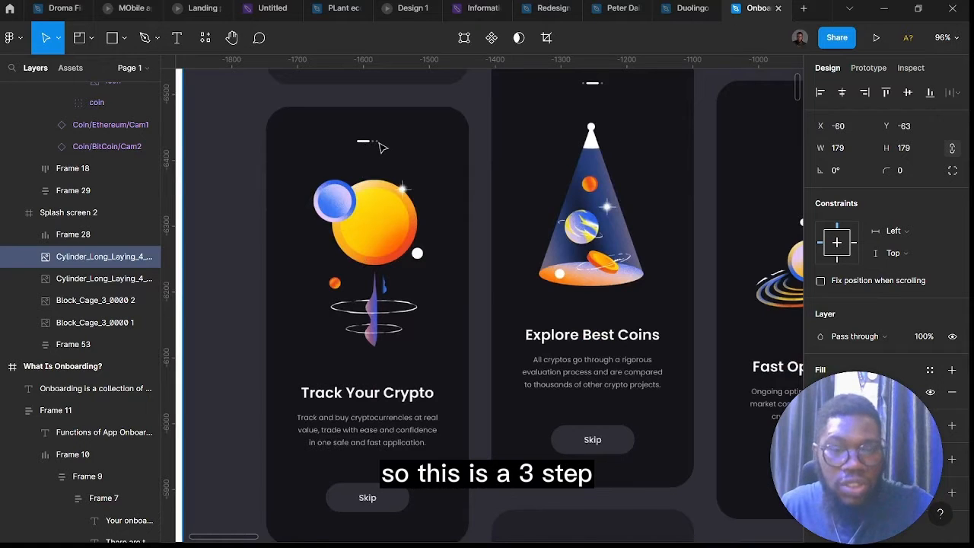
scroll(353, 208, down, 3)
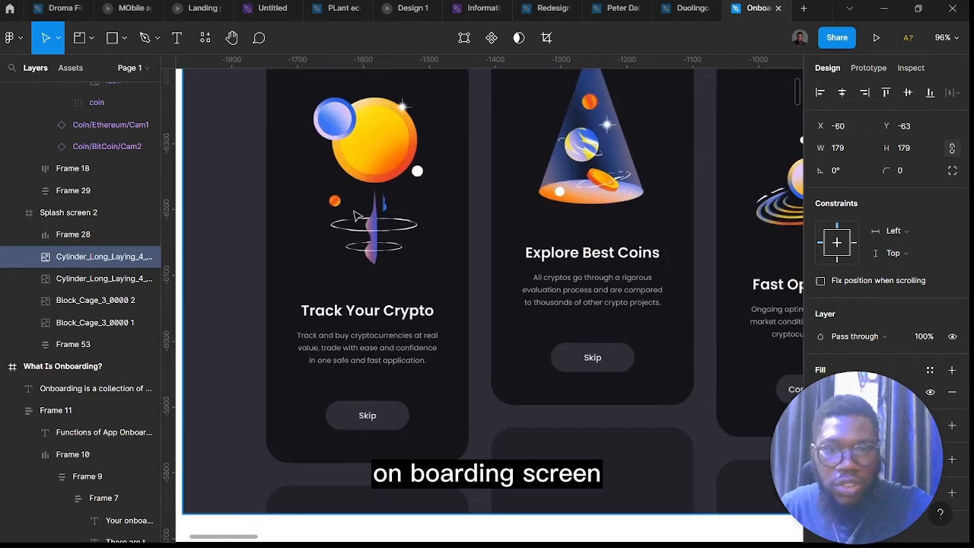
scroll(358, 221, up, 6)
scroll(358, 220, right, 6)
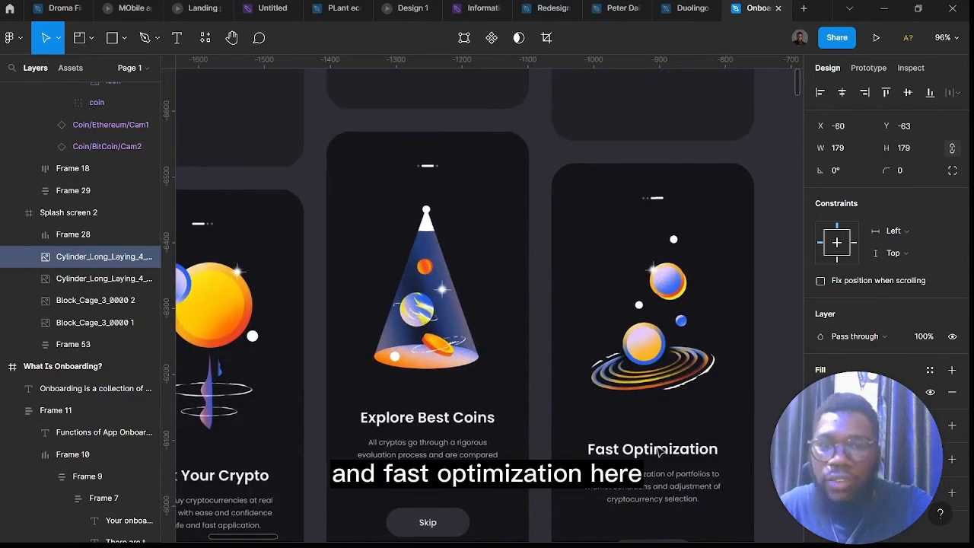
scroll(660, 451, down, 3)
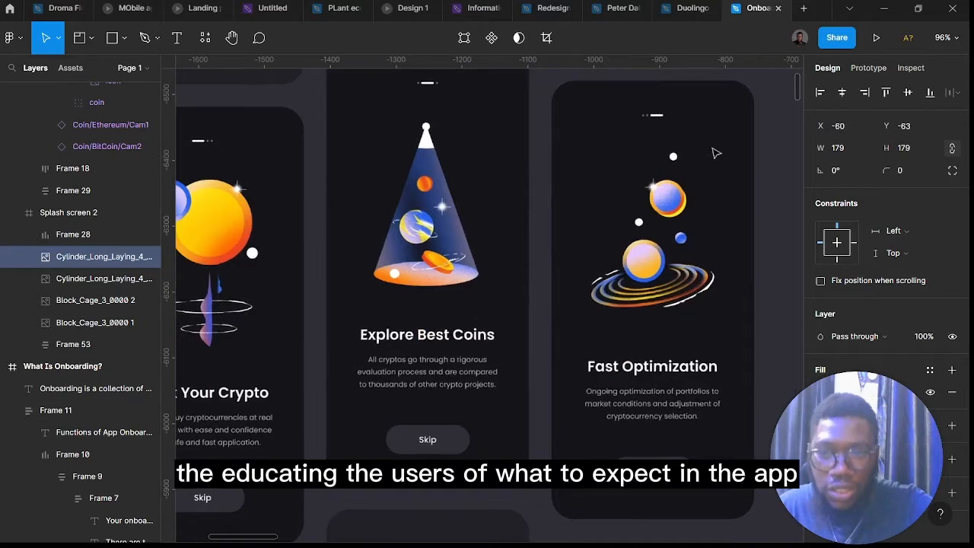
scroll(489, 254, left, 3)
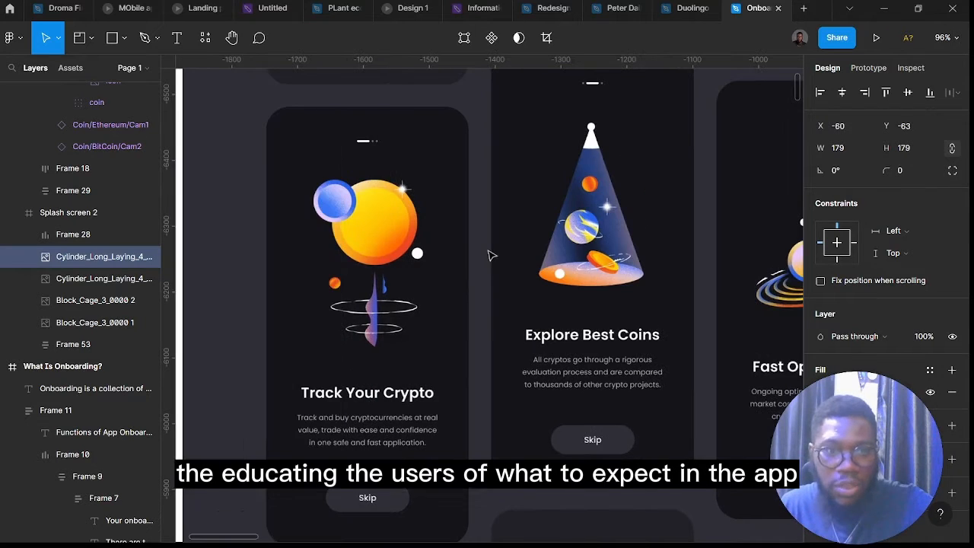
Move on from the dark crypto example to the AdaKita savings example and examine its three phone screens
scroll(404, 372, down, 1)
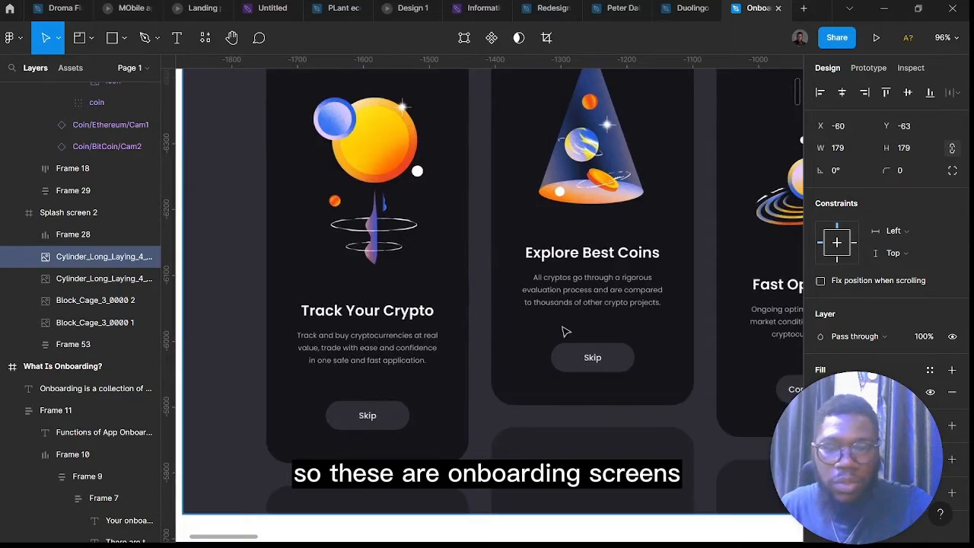
scroll(562, 327, down, 2)
scroll(536, 285, right, 2)
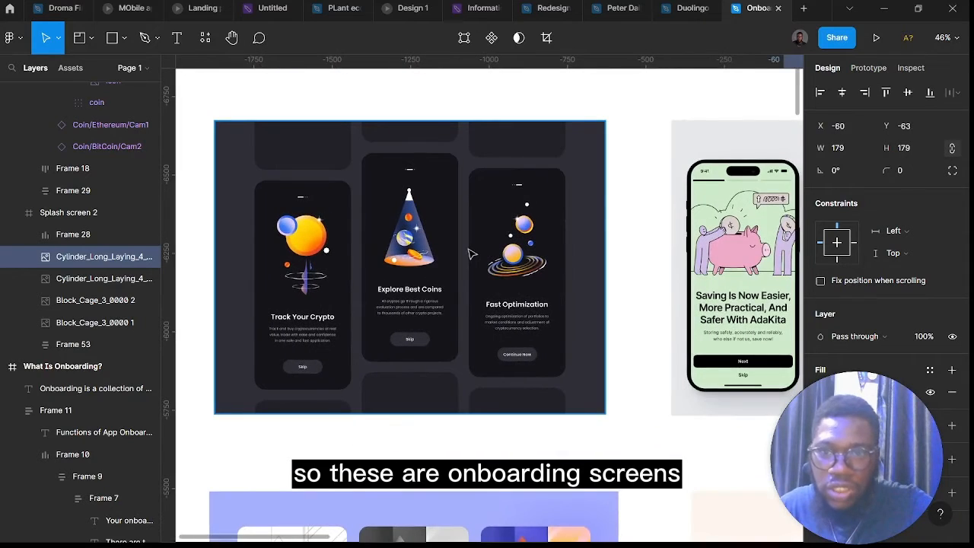
scroll(470, 254, down, 1)
scroll(470, 254, right, 3)
scroll(439, 382, up, 5)
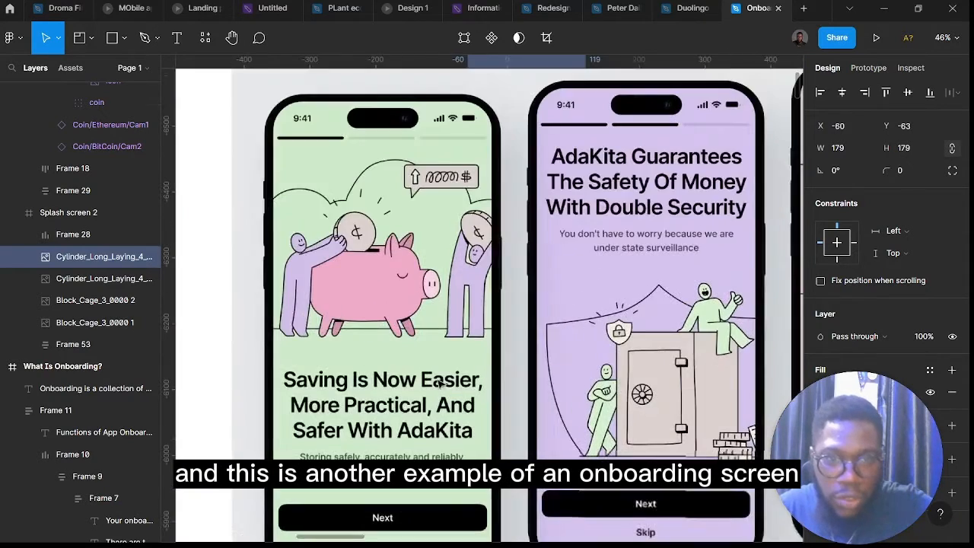
scroll(426, 387, down, 2)
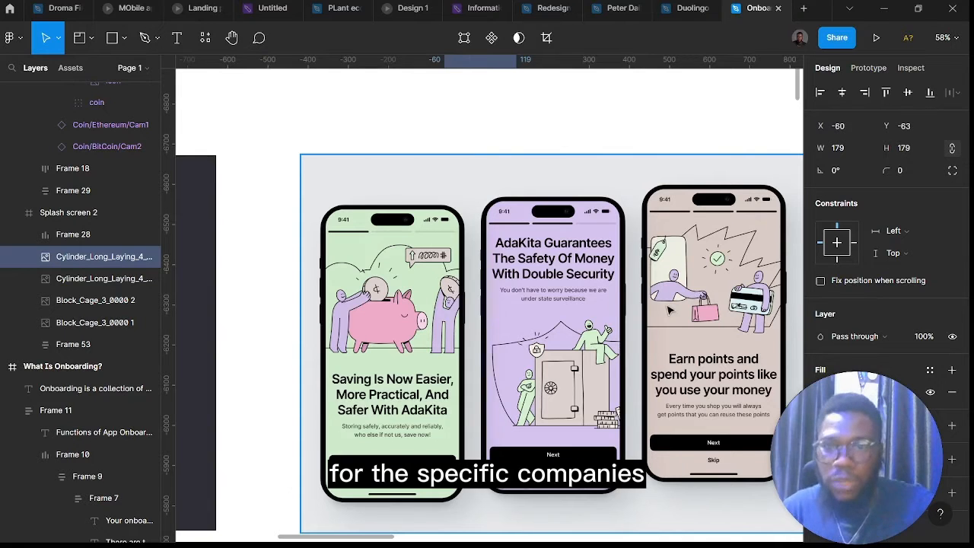
scroll(667, 310, down, 2)
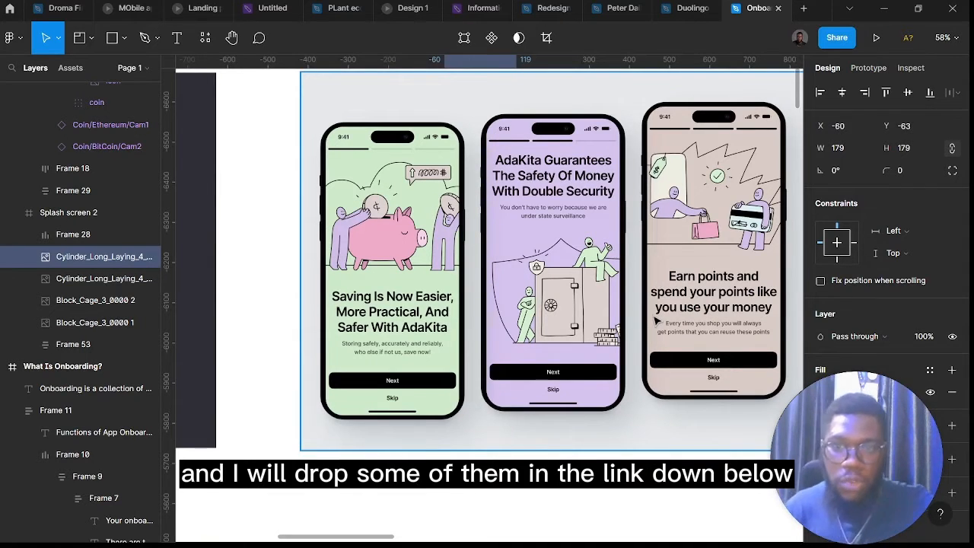
View the purple "Collaborate with your team" example up close, comparing its wireframe, greyscale and full-colour versions
scroll(652, 321, down, 5)
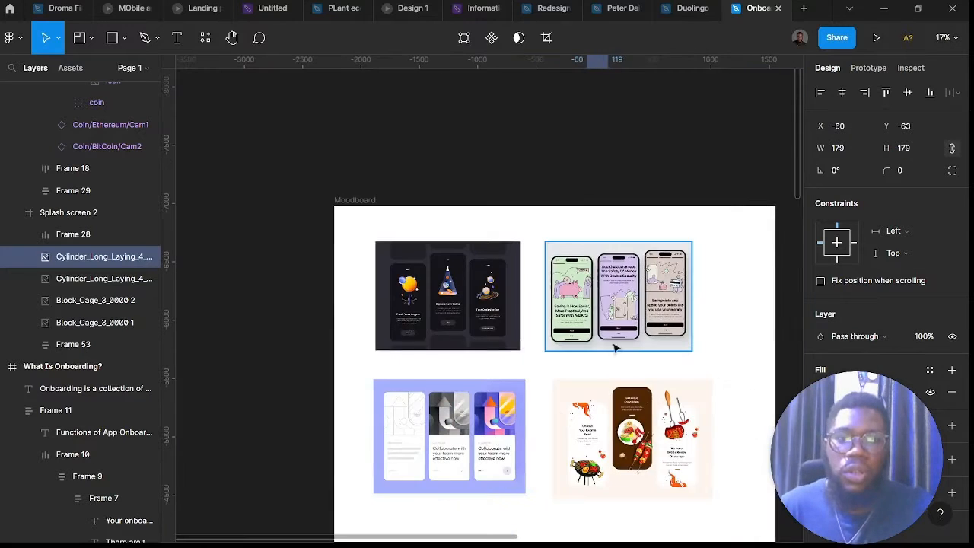
scroll(586, 373, down, 2)
scroll(446, 300, up, 8)
scroll(424, 270, up, 3)
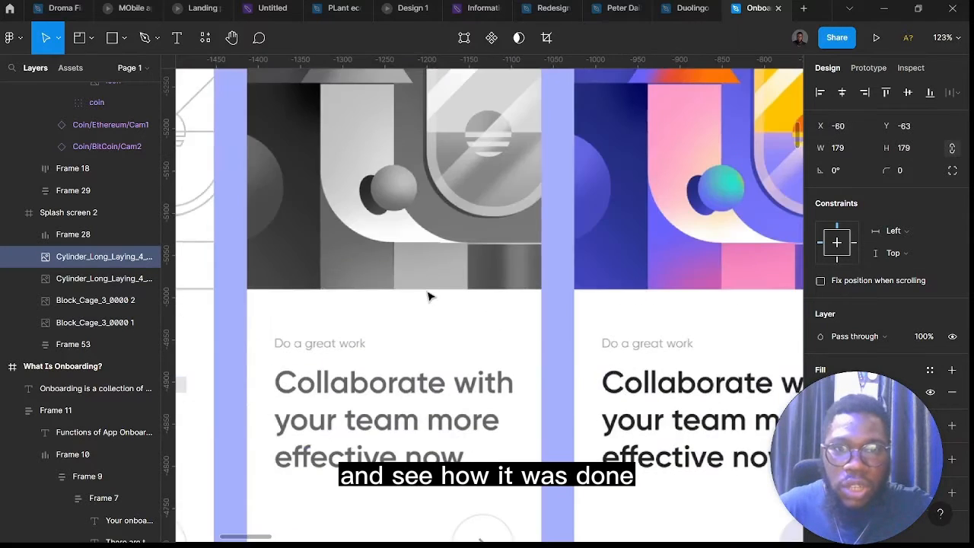
scroll(429, 294, down, 3)
scroll(374, 246, left, 2)
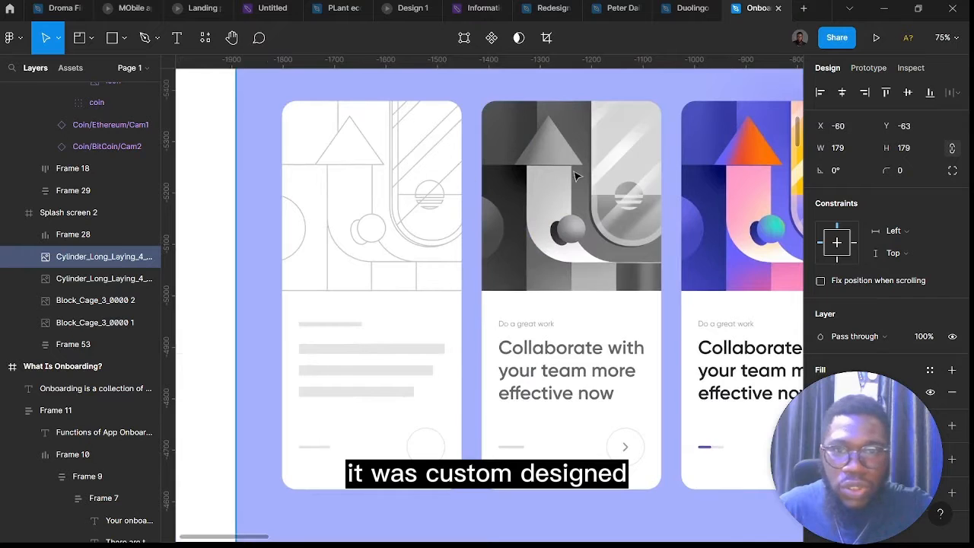
scroll(578, 177, right, 3)
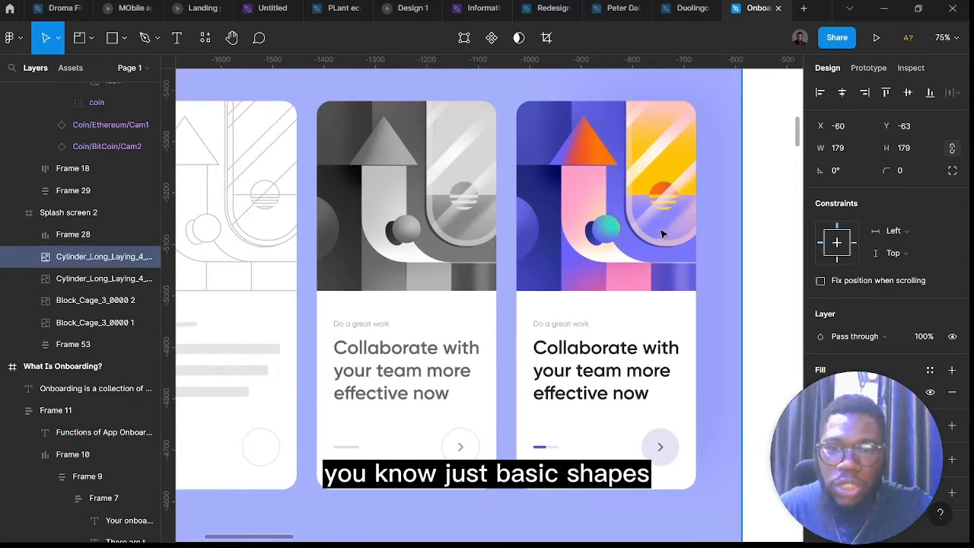
View the three food app onboarding screens, including "Choose Your favorite Food" and "Delicious Food Menu"
scroll(618, 243, right, 10)
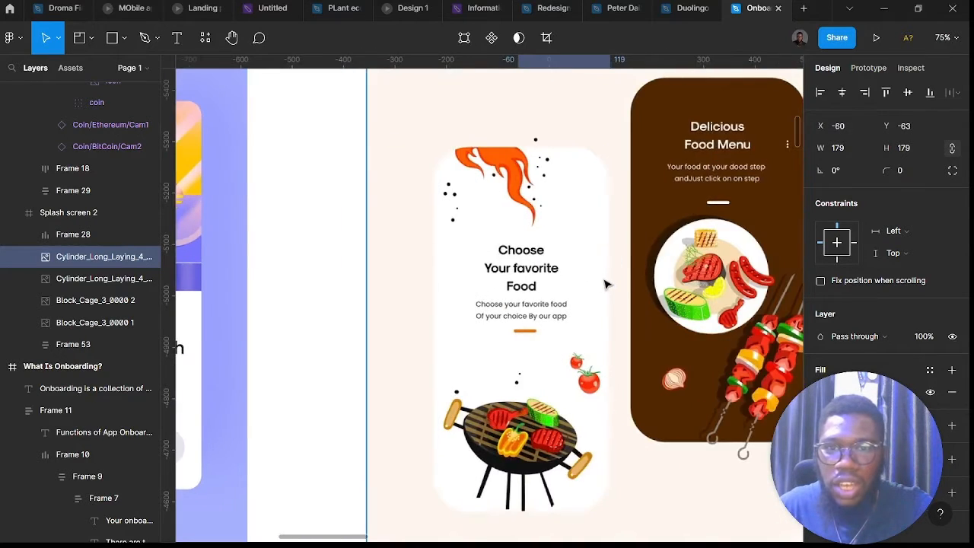
scroll(604, 283, right, 2)
scroll(473, 282, down, 2)
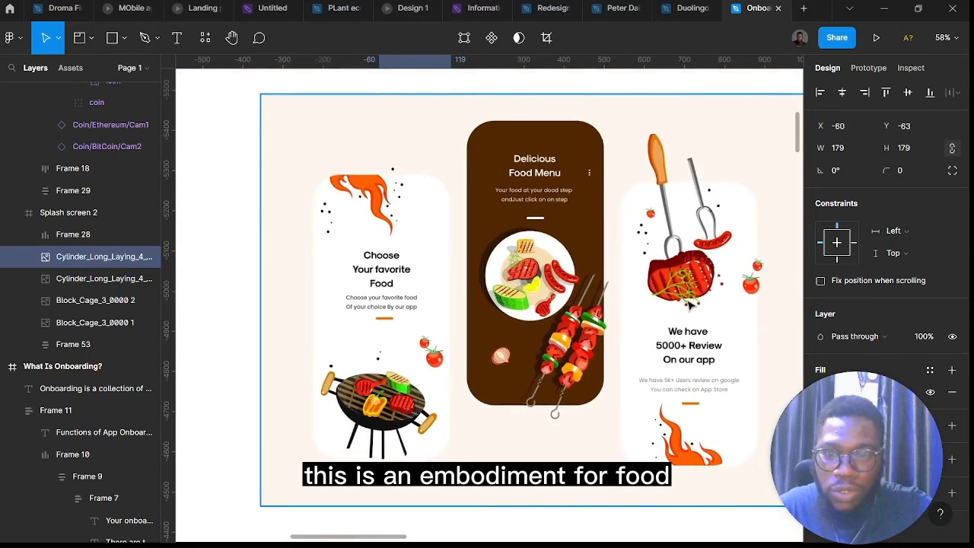
Find the blue crypto investment example below the divider and examine the 3D illustrations and copy of its three screens
scroll(685, 319, down, 4)
scroll(647, 319, down, 3)
scroll(650, 320, down, 1)
scroll(609, 426, down, 2)
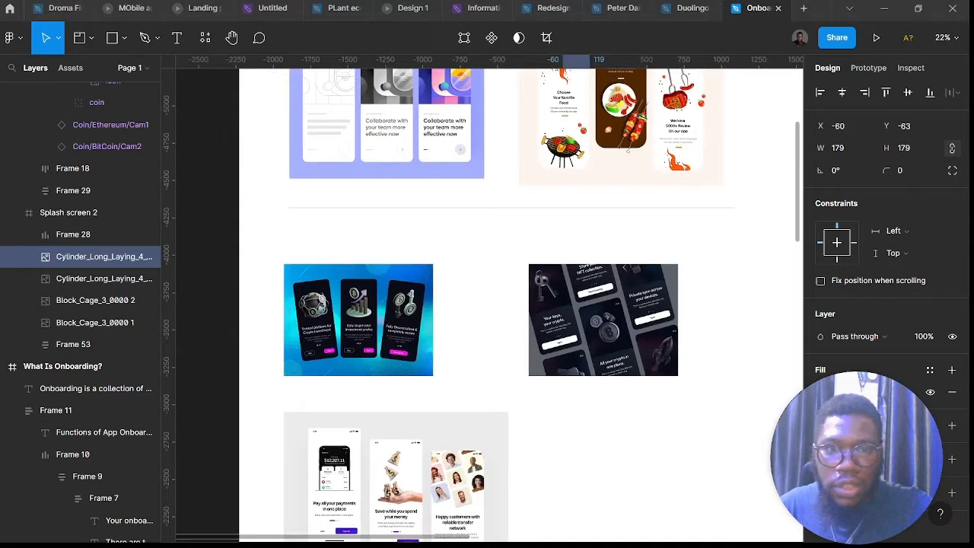
scroll(323, 340, up, 5)
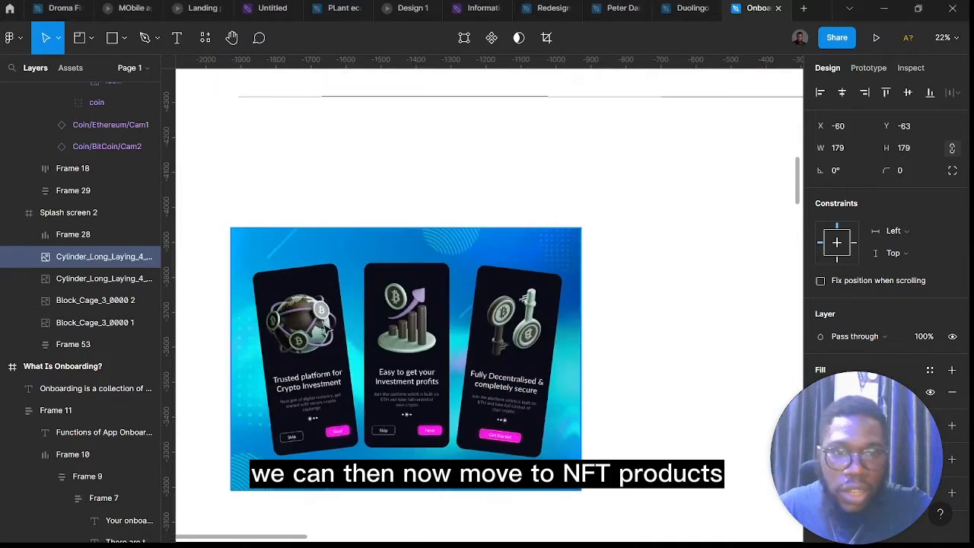
scroll(323, 339, down, 2)
scroll(356, 331, down, 2)
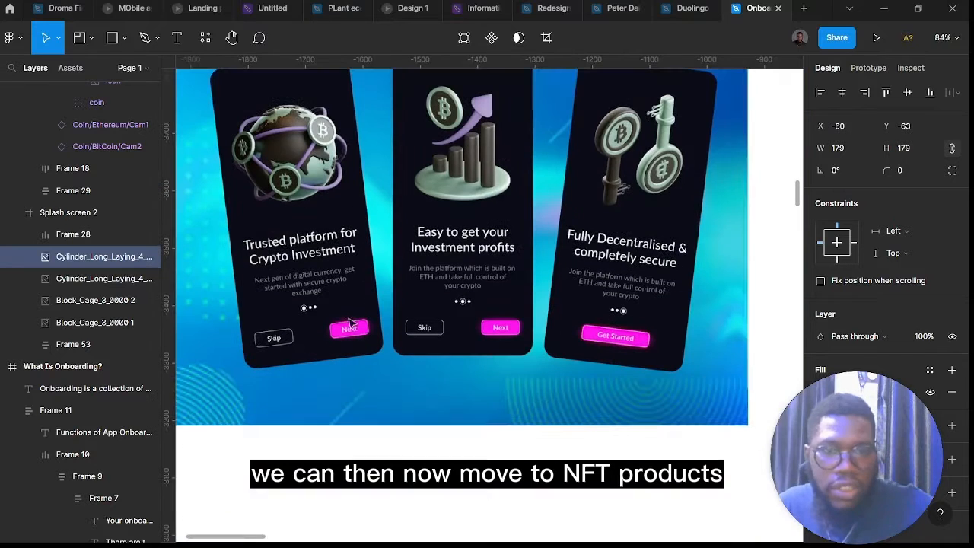
scroll(313, 219, up, 3)
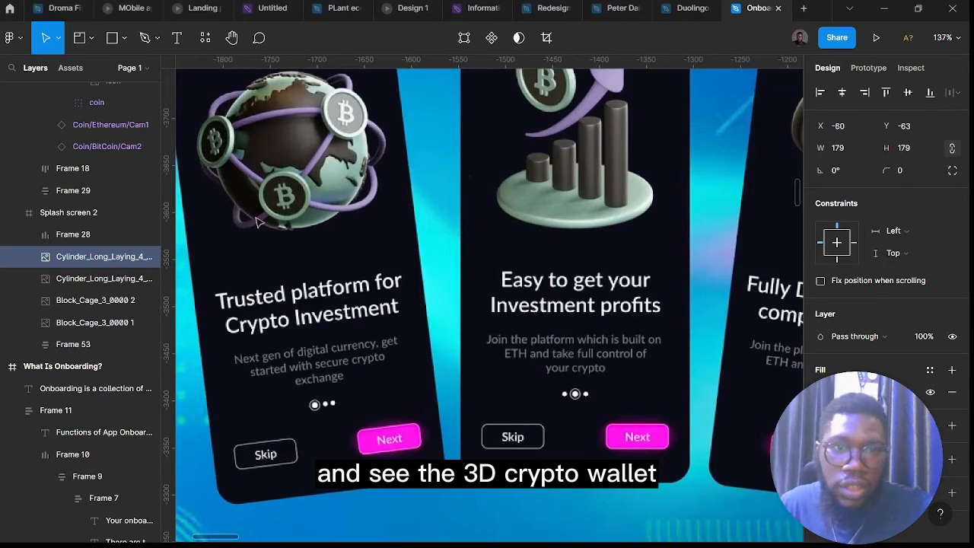
scroll(305, 302, down, 2)
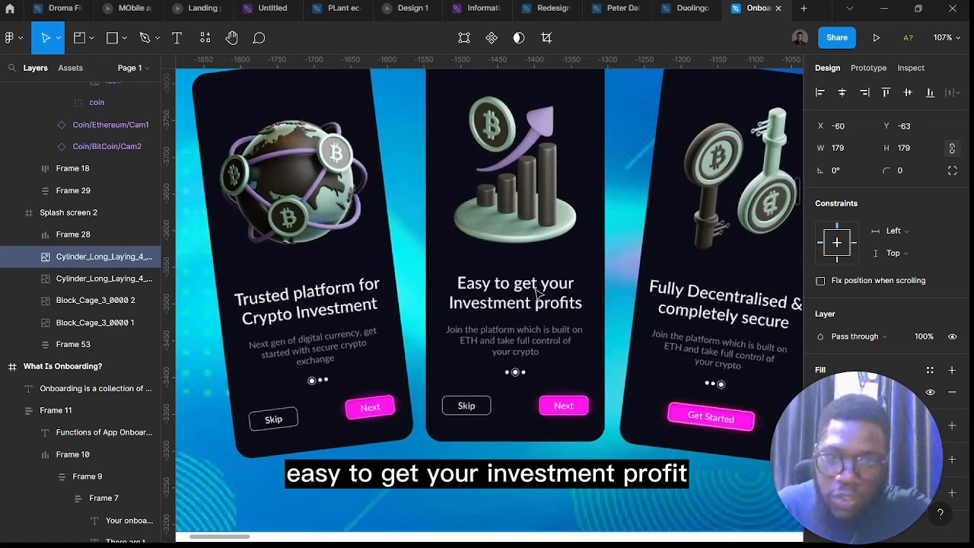
scroll(537, 293, right, 3)
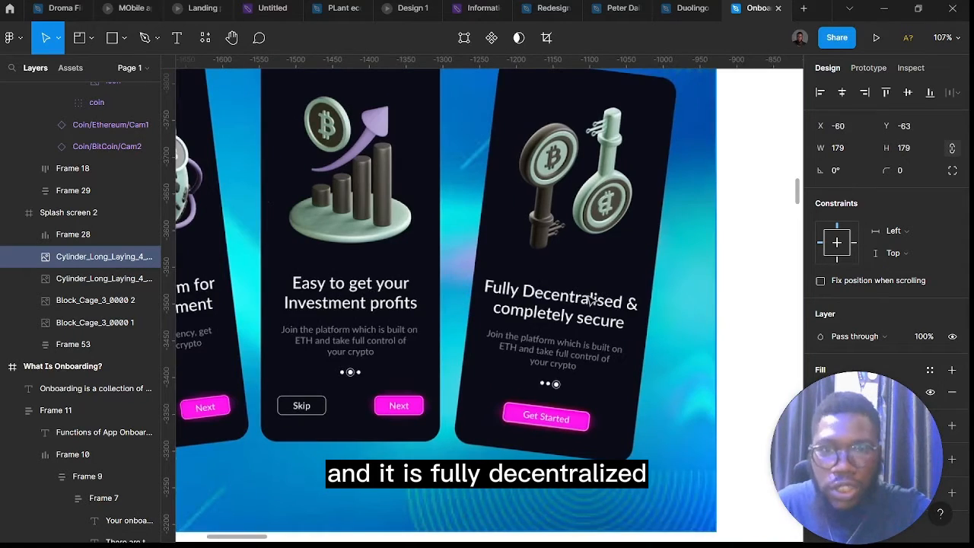
scroll(601, 258, down, 5)
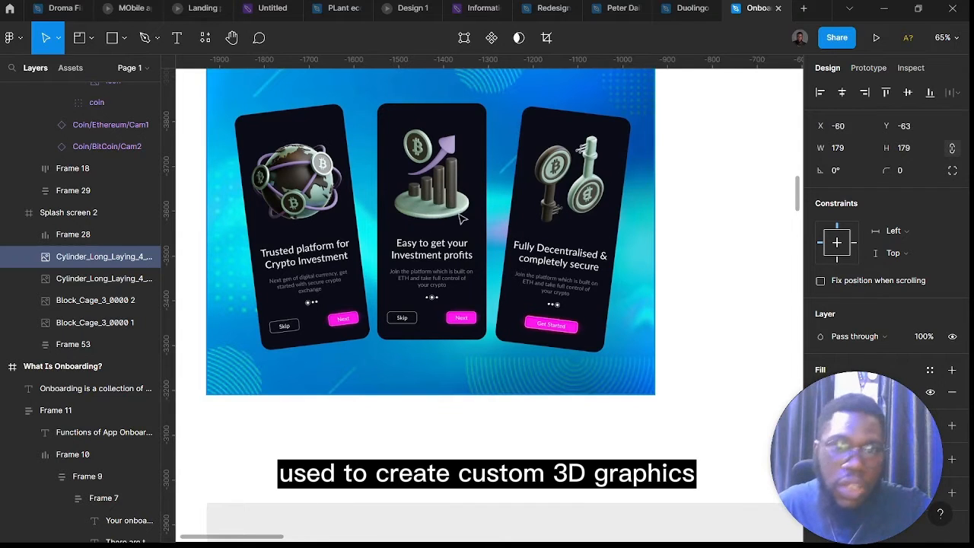
Locate the tilted dark crypto and NFT example in the Moodboard and inspect its "Your keys, your crypto." screen
scroll(460, 218, down, 3)
scroll(467, 233, down, 6)
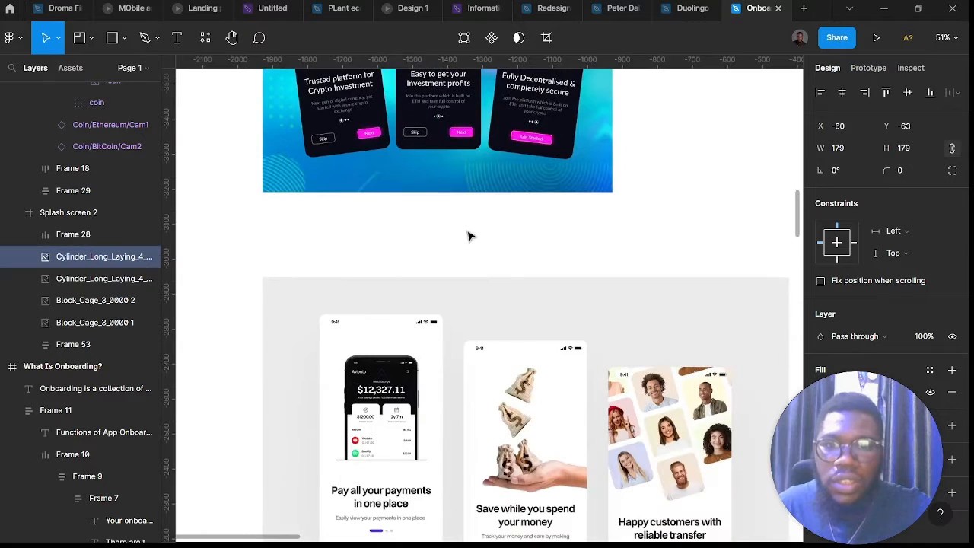
scroll(469, 236, down, 3)
scroll(619, 207, up, 4)
scroll(620, 227, right, 6)
scroll(612, 260, left, 2)
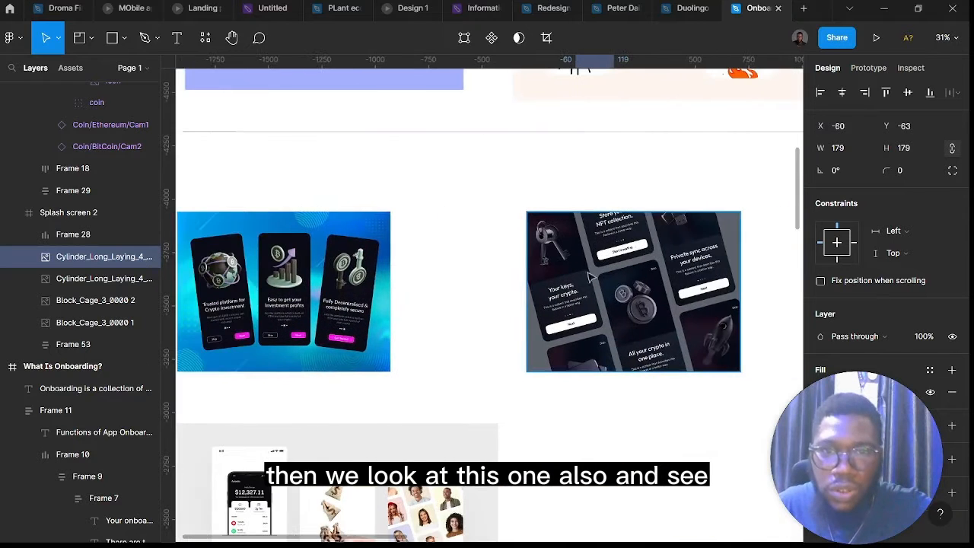
scroll(597, 266, up, 6)
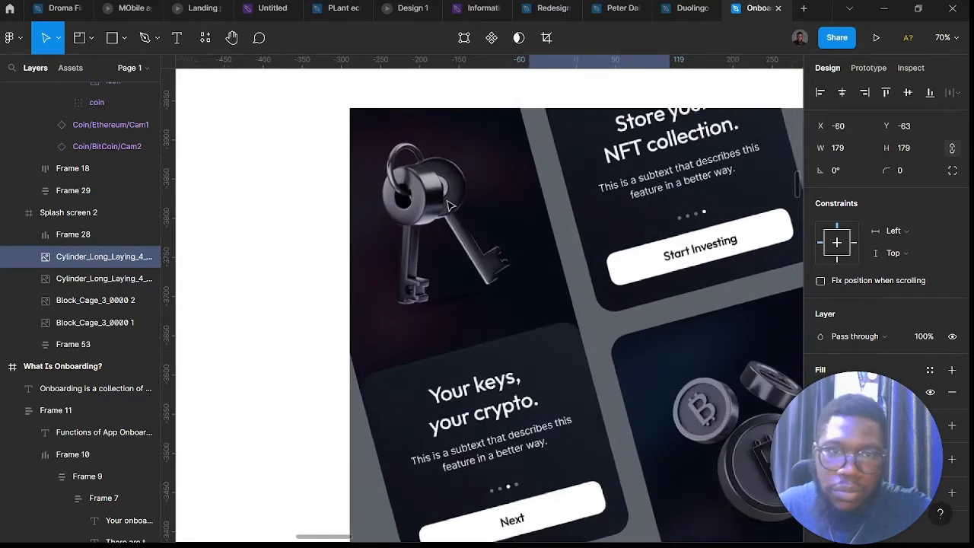
scroll(494, 251, right, 4)
scroll(537, 266, down, 3)
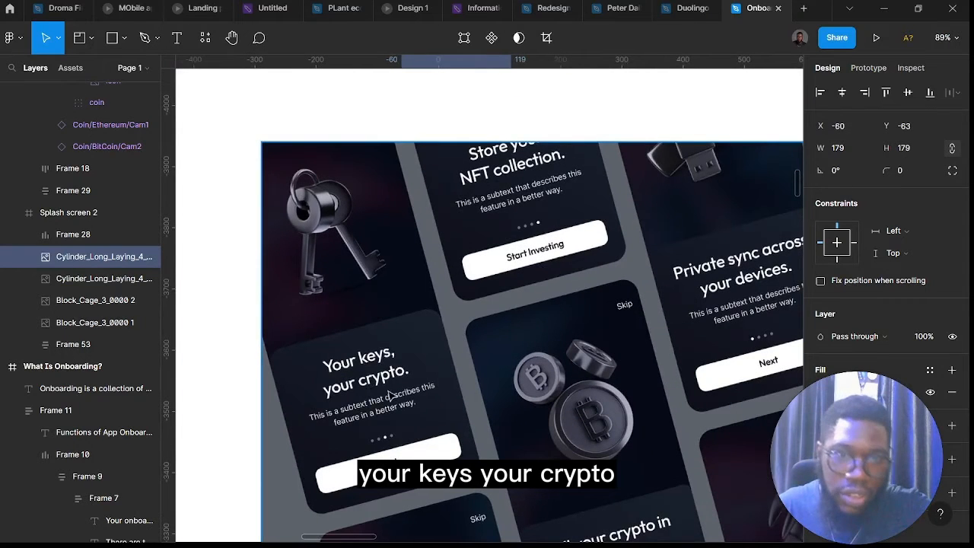
Examine the Bitcoin, private sync, NFT collection and rocket screens of the tilted dark crypto example
scroll(455, 401, down, 2)
scroll(455, 401, down, 4)
scroll(472, 358, up, 4)
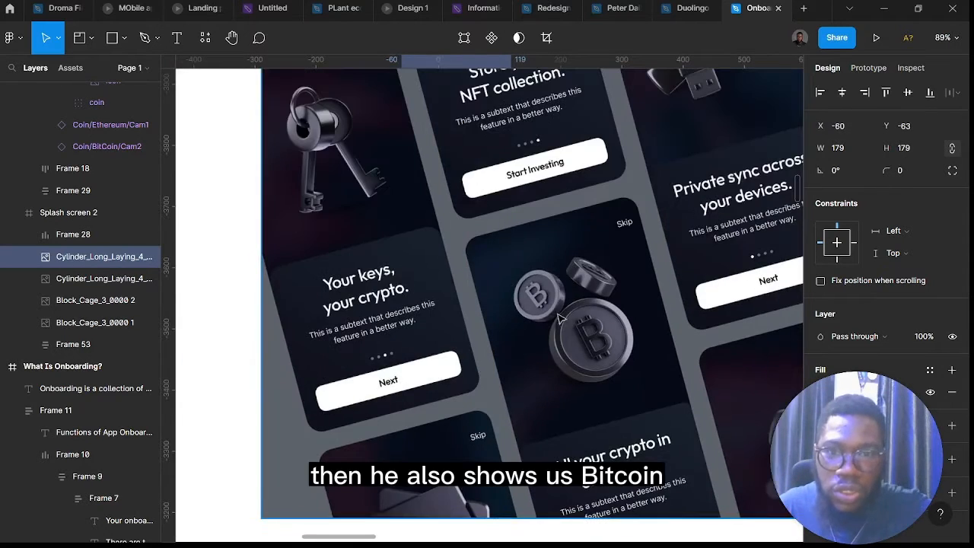
scroll(490, 312, right, 2)
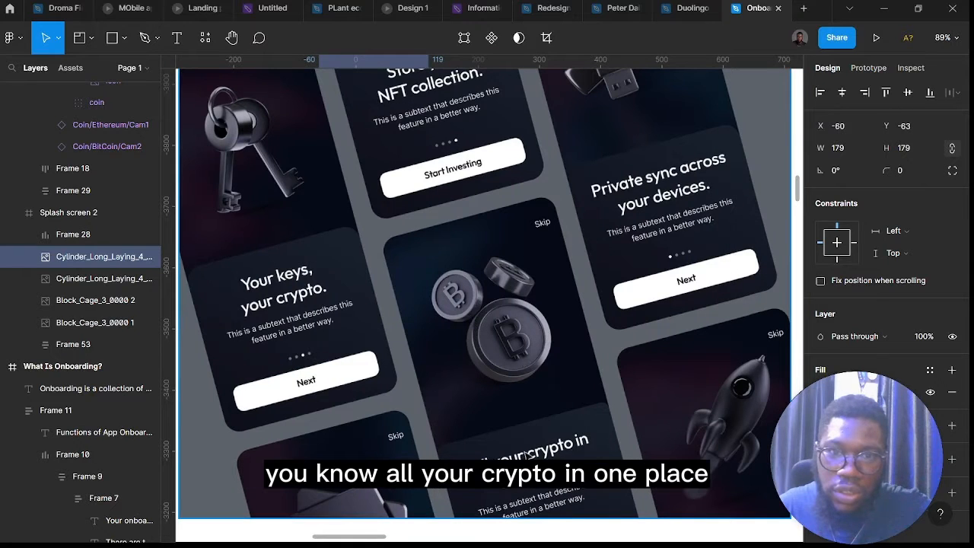
scroll(559, 409, up, 3)
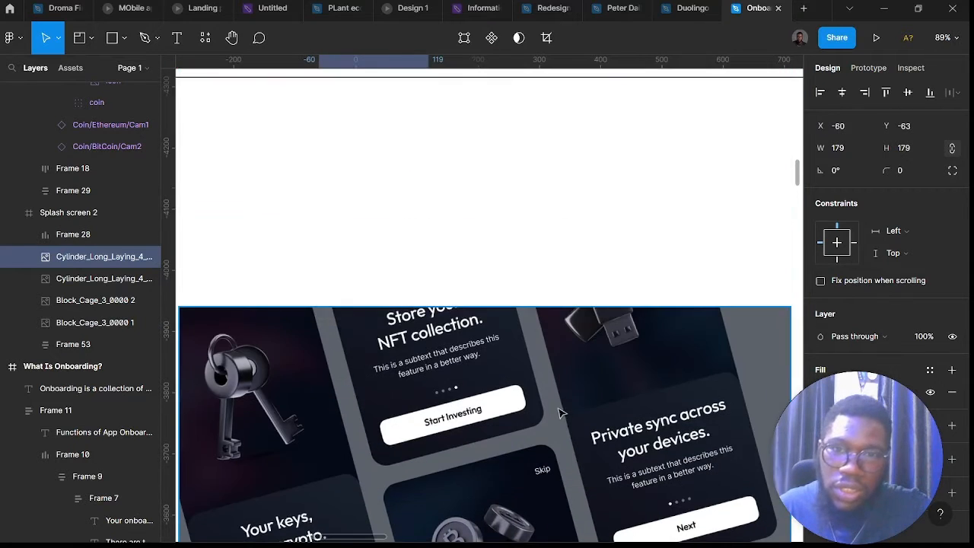
scroll(559, 408, down, 1)
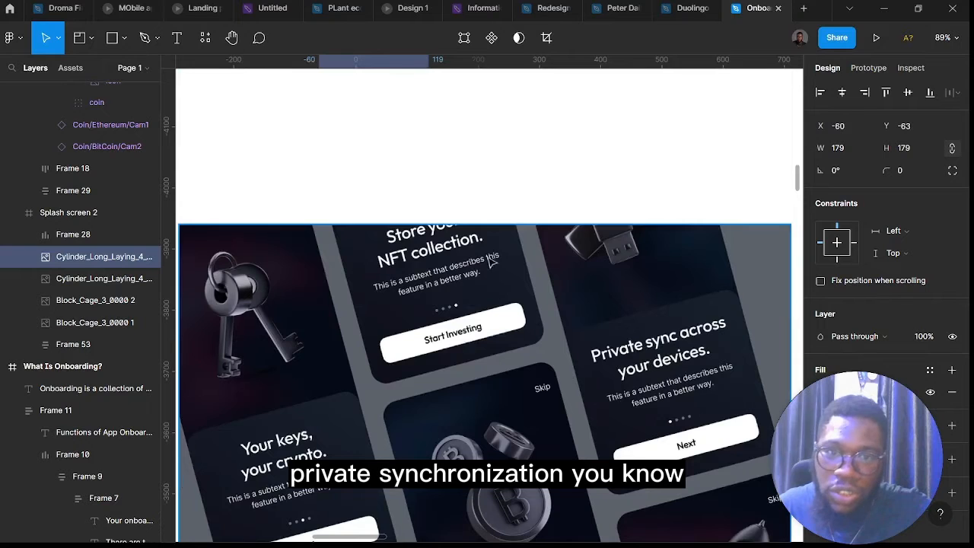
scroll(466, 289, down, 3)
scroll(722, 324, down, 1)
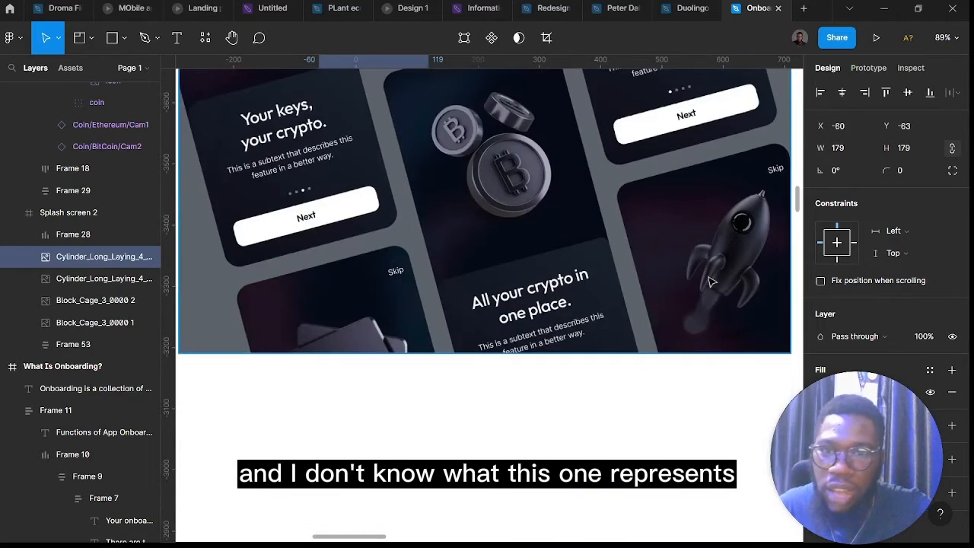
scroll(655, 282, right, 2)
scroll(655, 281, down, 1)
scroll(563, 274, up, 2)
scroll(555, 350, down, 5)
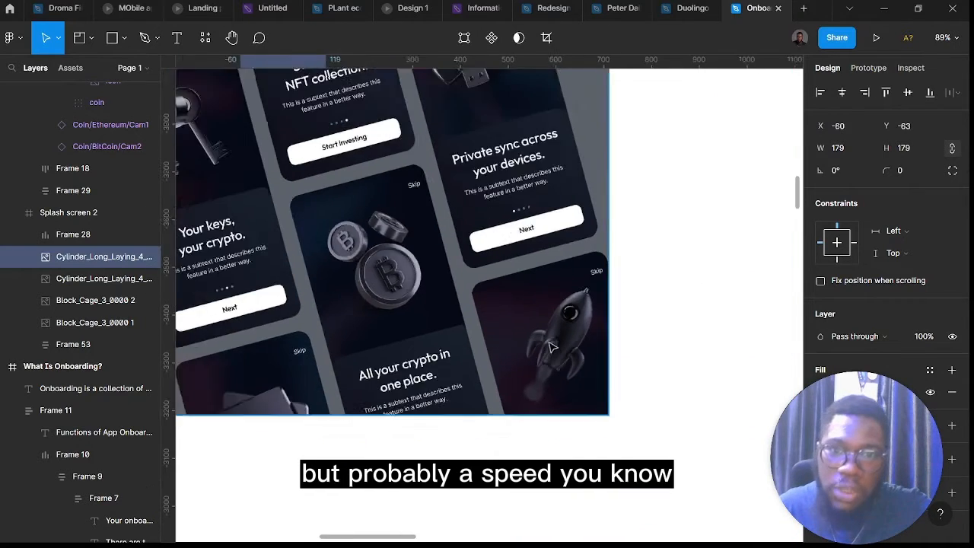
Find the light grey payments example and view its three screens, from "Pay all your payments in one place" onward
scroll(561, 317, down, 1)
scroll(561, 318, down, 2)
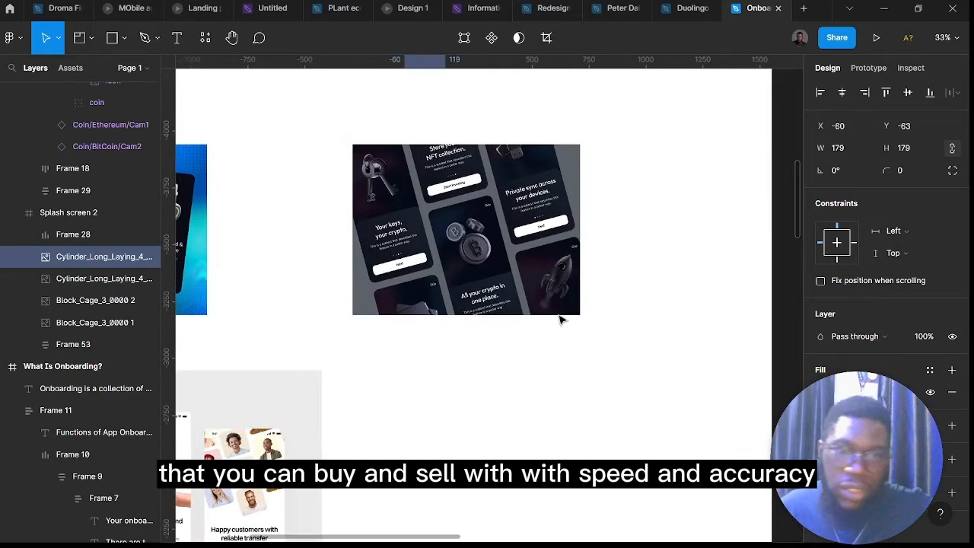
scroll(561, 319, down, 2)
scroll(561, 319, left, 4)
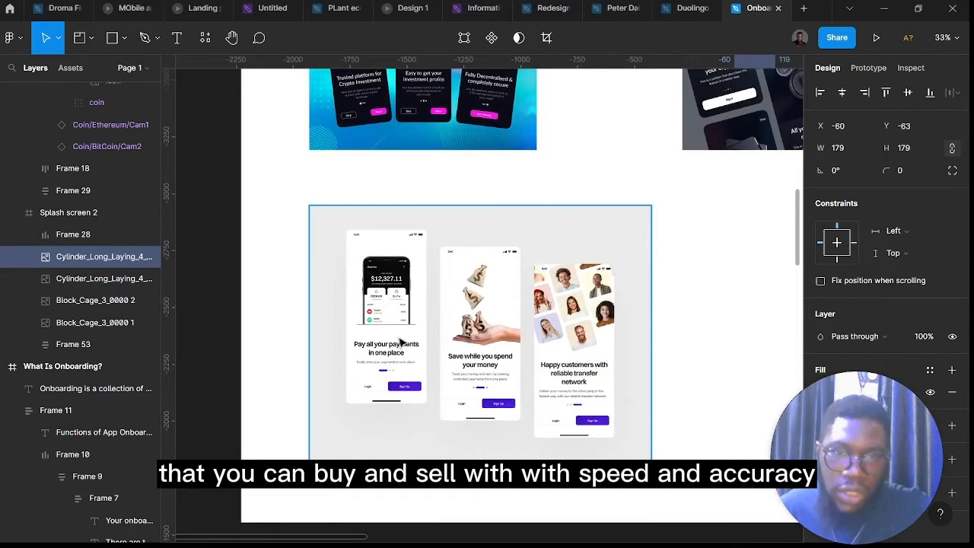
scroll(399, 342, up, 2)
scroll(399, 316, up, 2)
scroll(399, 249, down, 2)
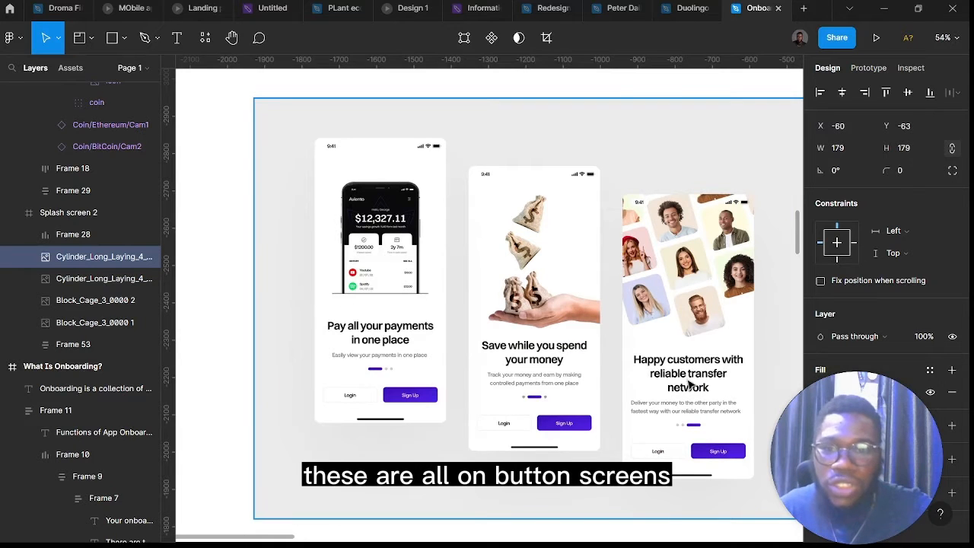
Return to the "What Is Onboarding?" frame and review its Greeting, Information and Engagement cards
scroll(684, 386, down, 5)
scroll(676, 385, right, 3)
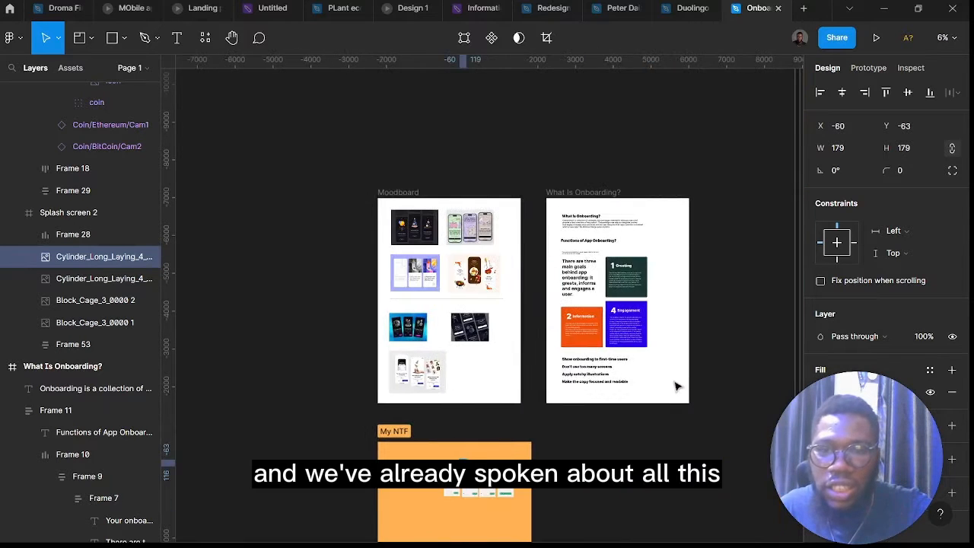
scroll(564, 288, up, 3)
scroll(590, 261, right, 3)
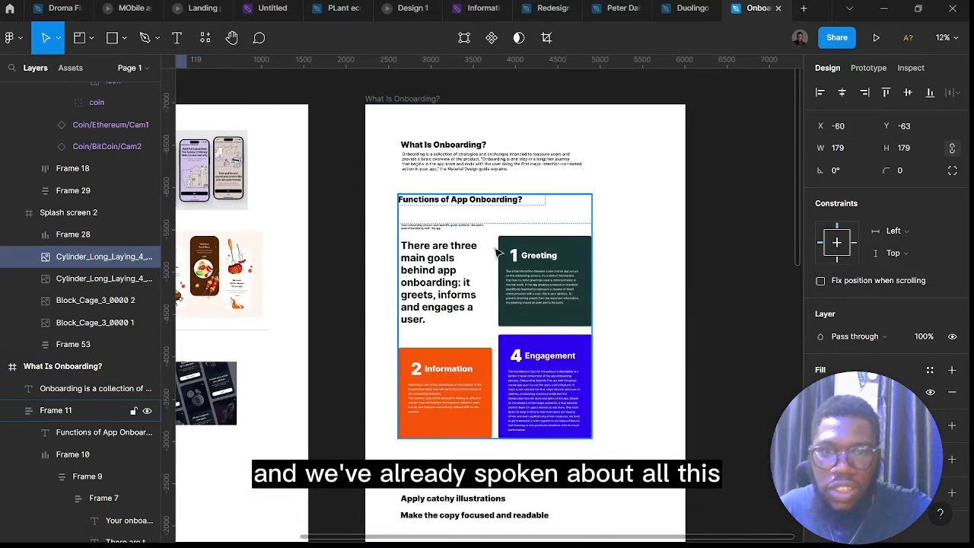
scroll(563, 259, up, 3)
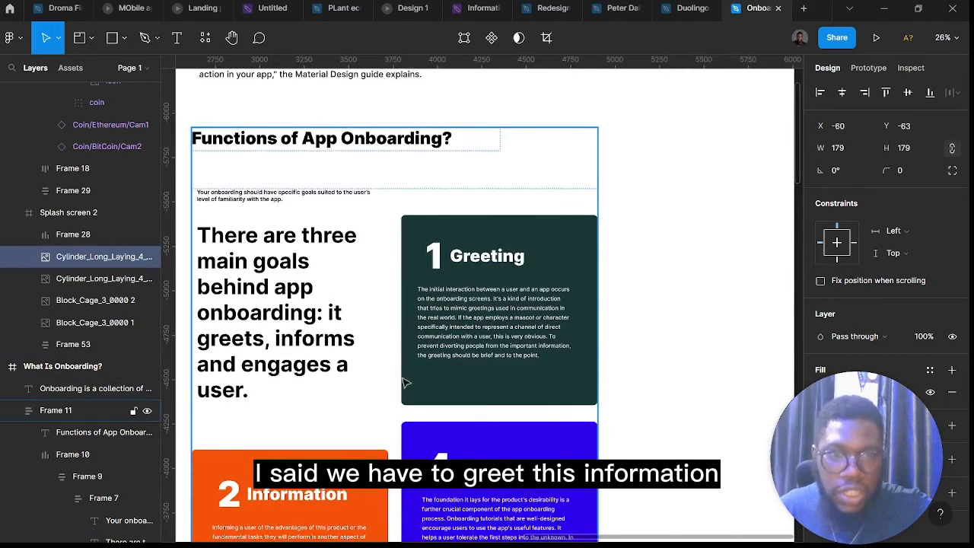
scroll(380, 392, down, 2)
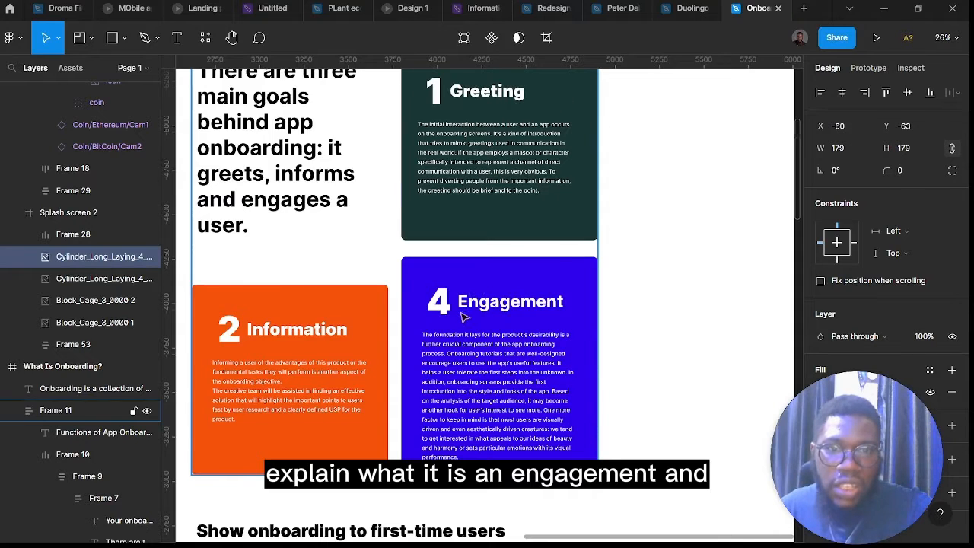
Review the Engagement card and the list of onboarding rules ending with "Make the copy focused and readable"
scroll(464, 318, up, 2)
scroll(464, 318, down, 3)
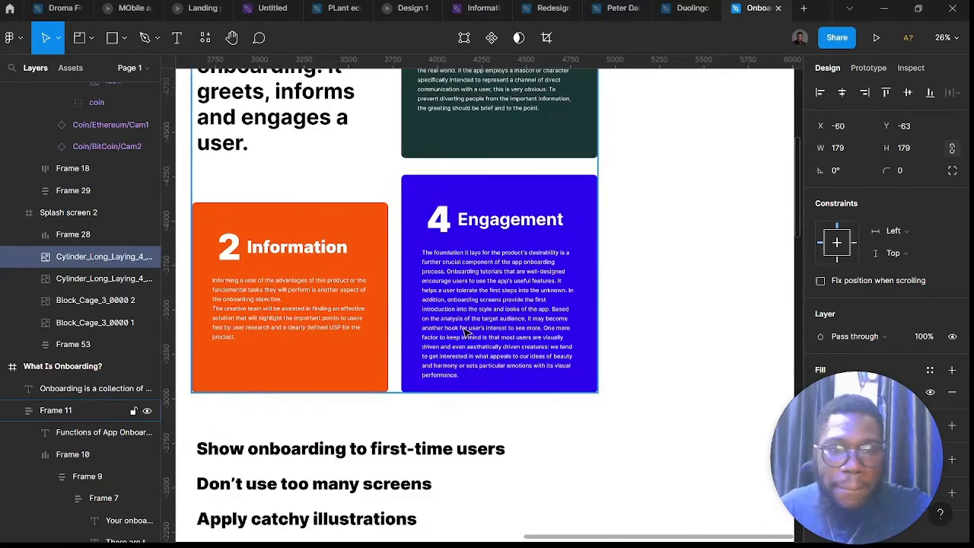
scroll(465, 333, down, 3)
scroll(393, 336, down, 3)
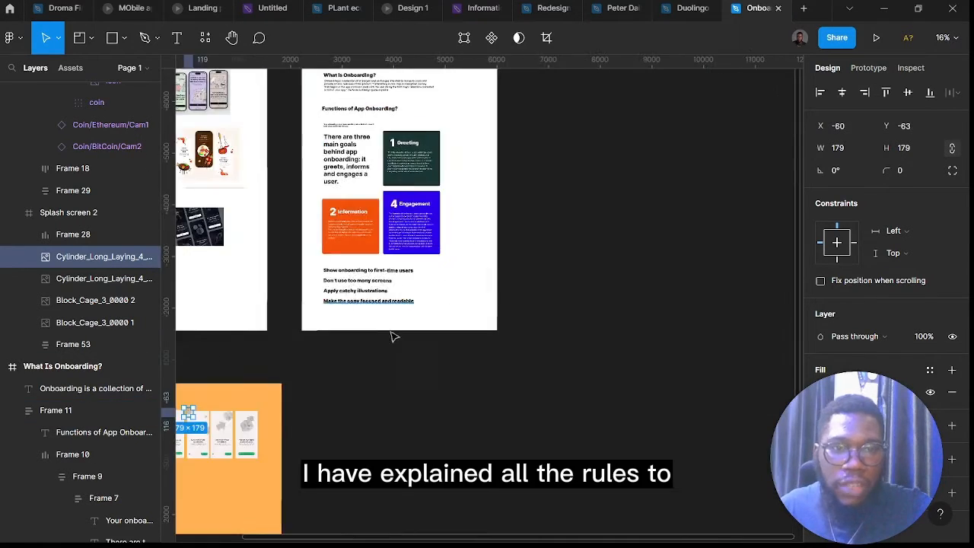
scroll(393, 337, down, 5)
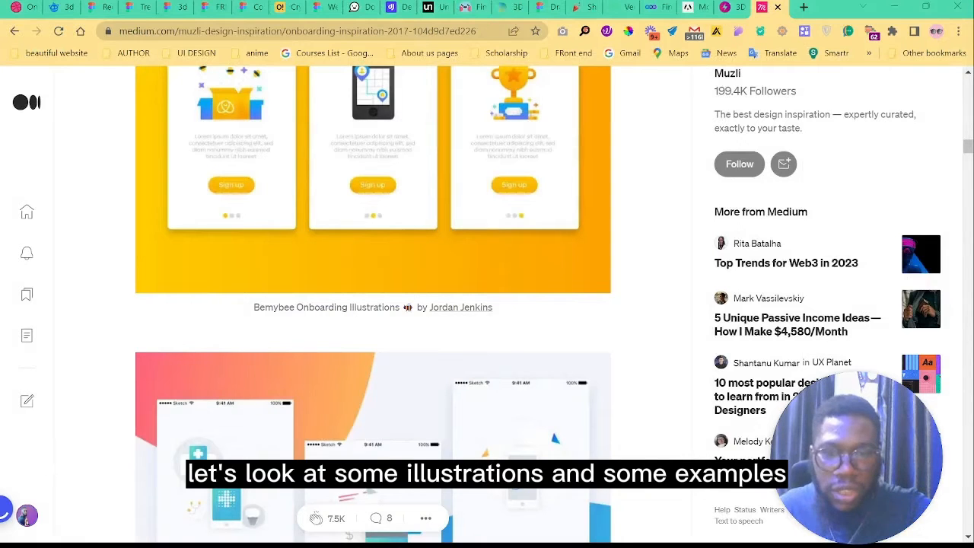
Return to the start of the Medium article "Onboarding Inspiration 2017" in the browser and view its overview image
scroll(344, 174, up, 10)
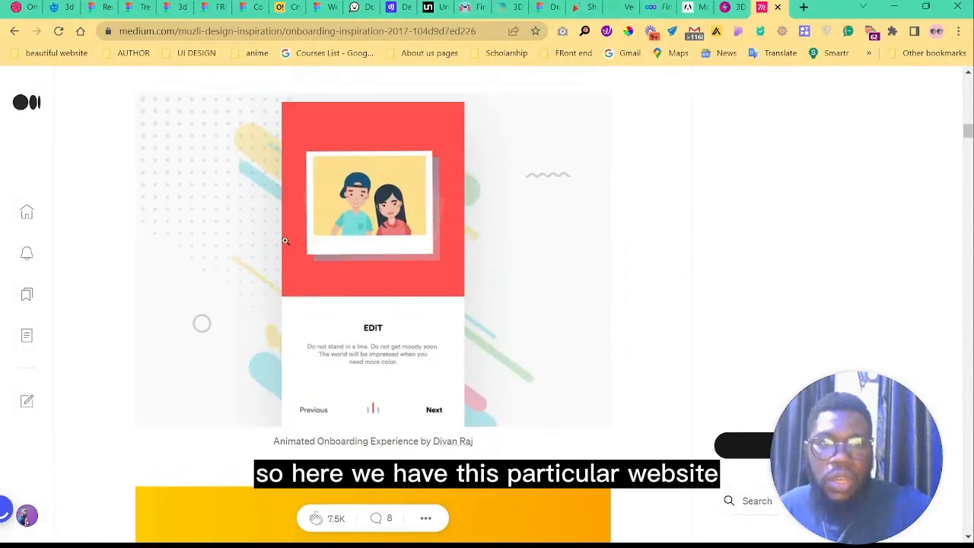
scroll(344, 174, up, 10)
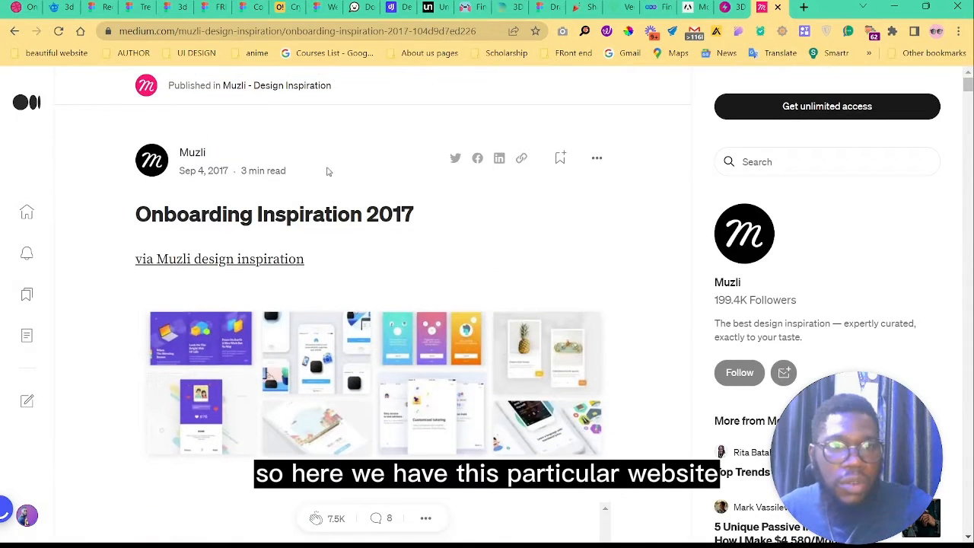
scroll(209, 133, down, 1)
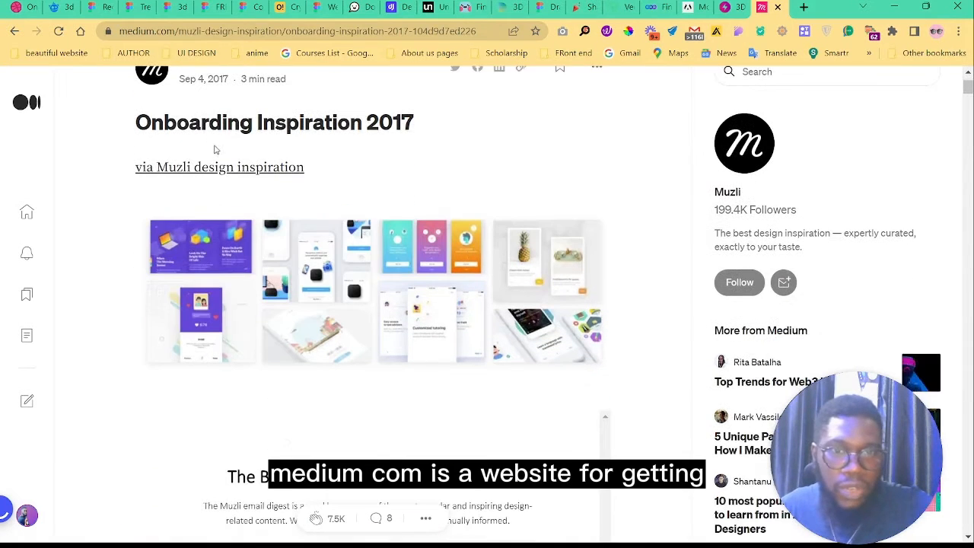
scroll(225, 164, down, 8)
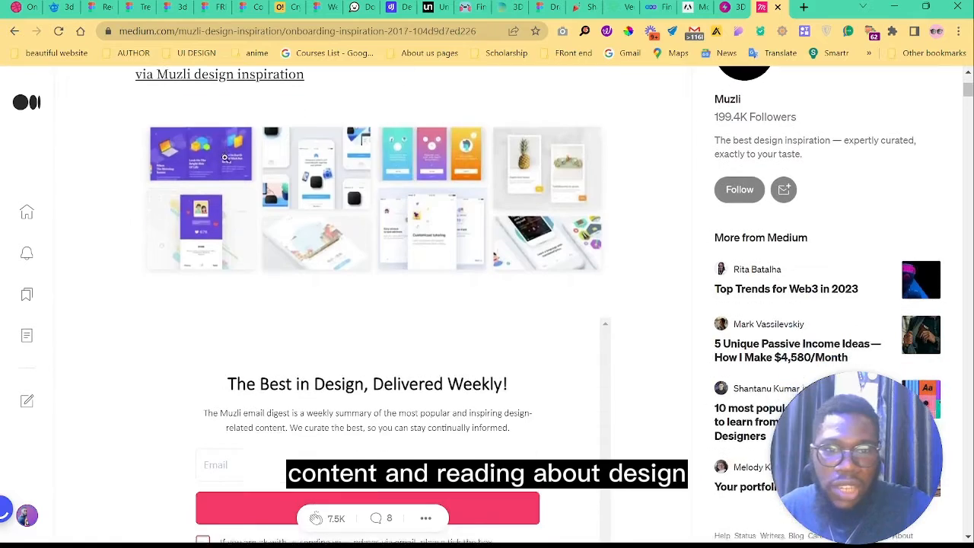
Find the guitar app example in the article and examine its "Easy Guitar Tutorial", "Level of Gamefication" and guitar legend screens
scroll(226, 187, down, 4)
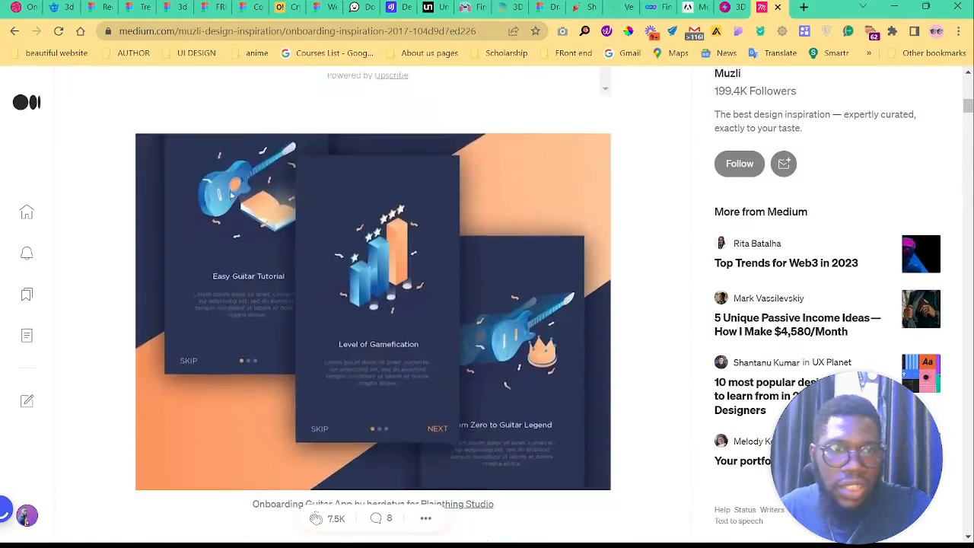
scroll(236, 206, up, 4)
scroll(238, 209, down, 2)
scroll(466, 308, down, 2)
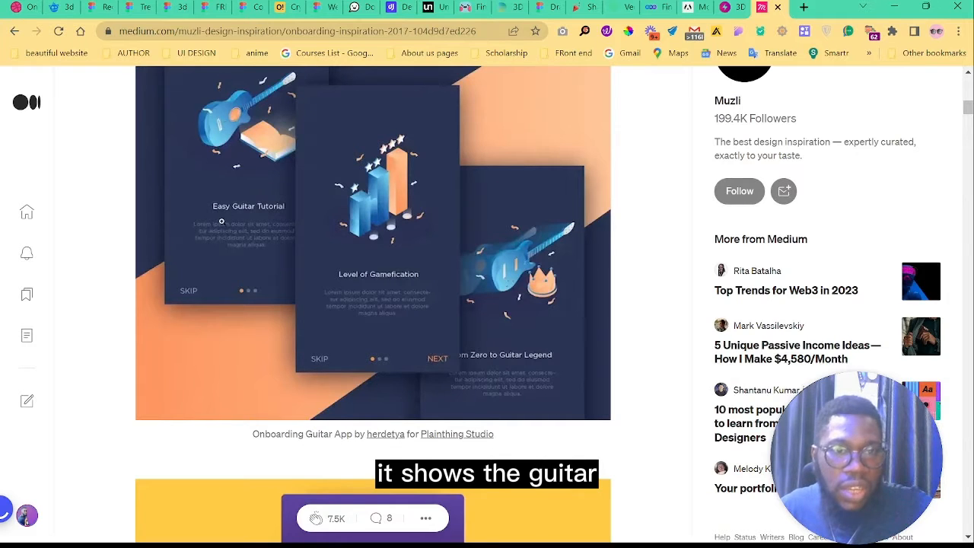
scroll(522, 362, down, 2)
scroll(487, 335, up, 1)
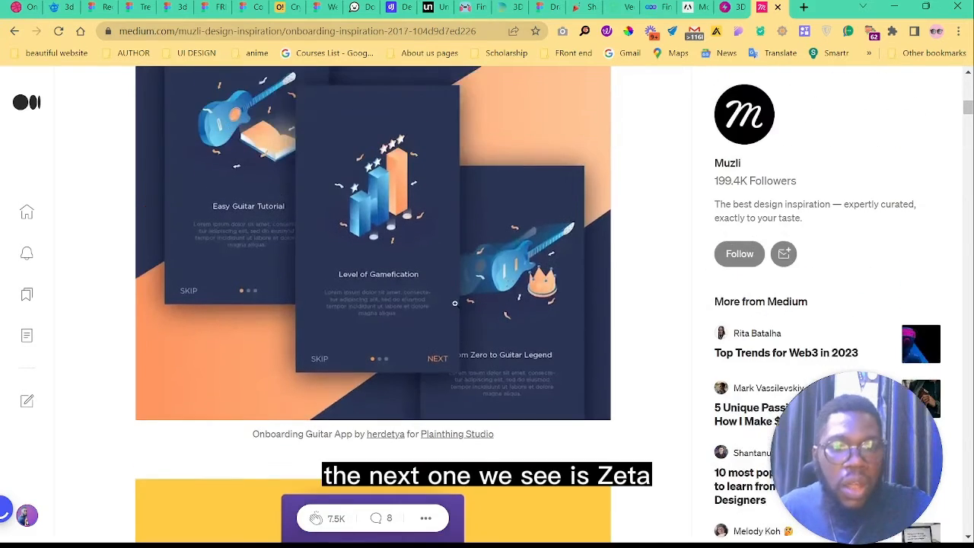
Examine the Zeta card activator example and the animated photo onboarding with its Edit, Share and Capture screens
scroll(452, 303, down, 5)
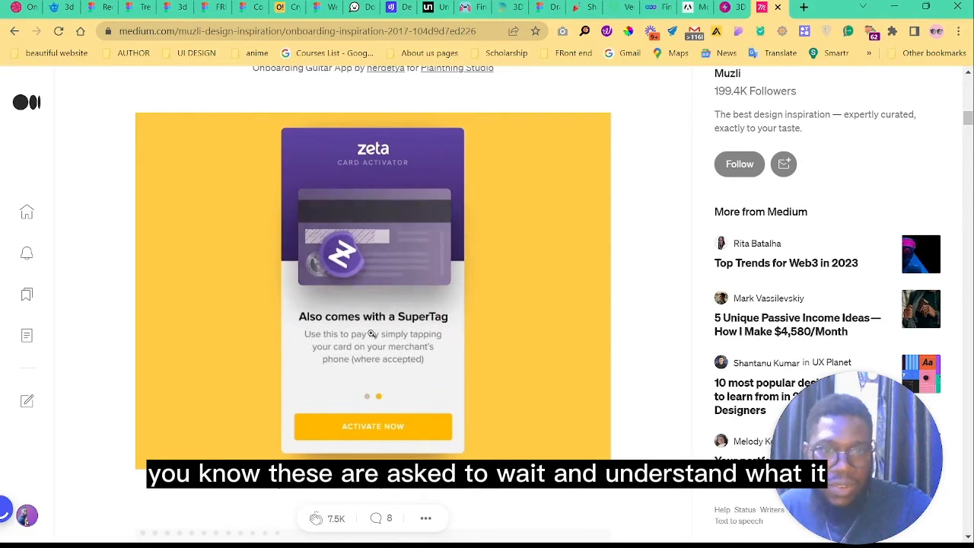
scroll(381, 304, down, 5)
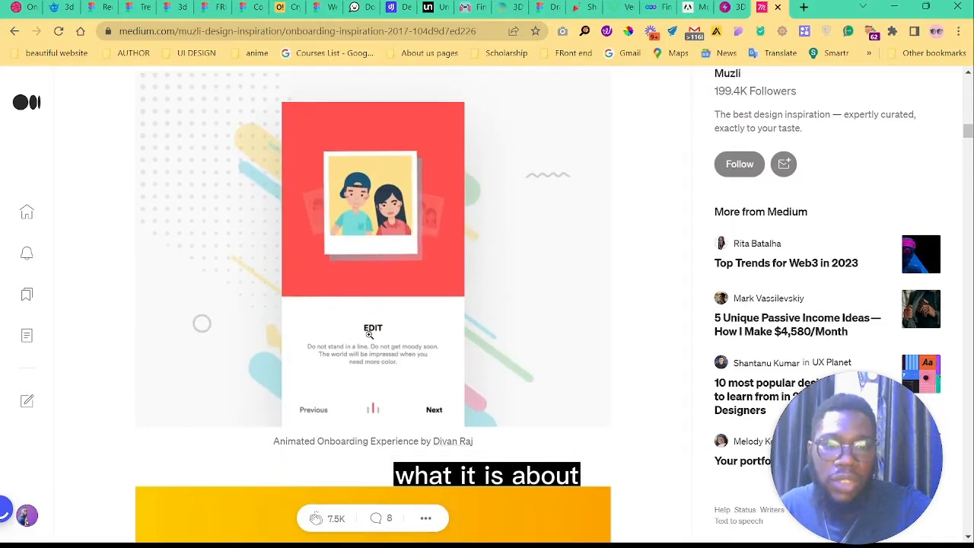
scroll(371, 329, down, 1)
scroll(373, 326, up, 2)
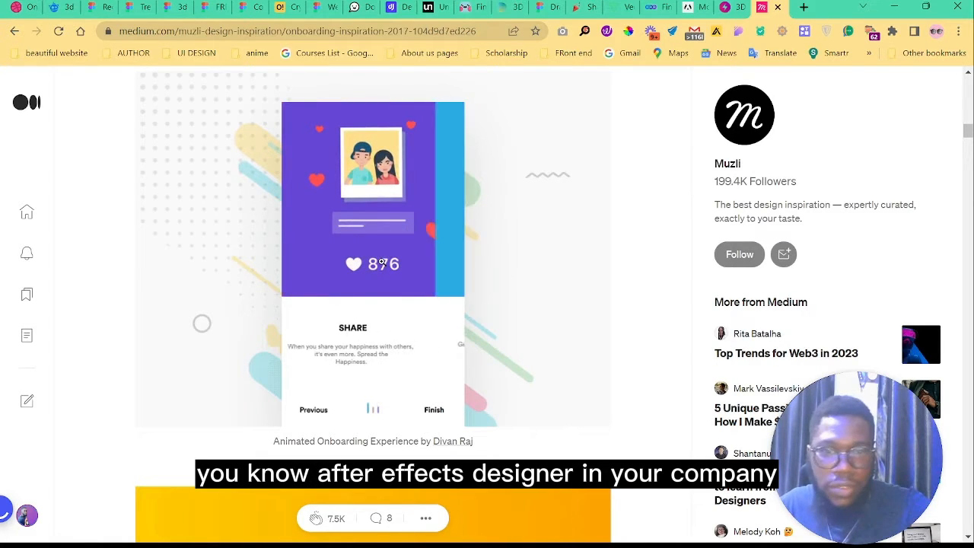
scroll(381, 262, down, 4)
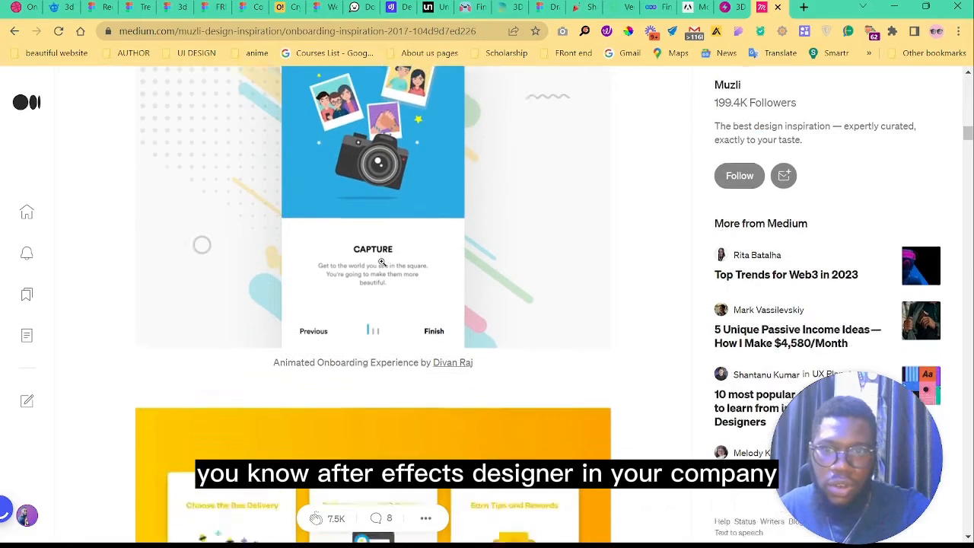
View the Bemybee, insurance app, "Send money, pay online" and PopArt Studio onboarding examples further down the article
scroll(382, 262, down, 1)
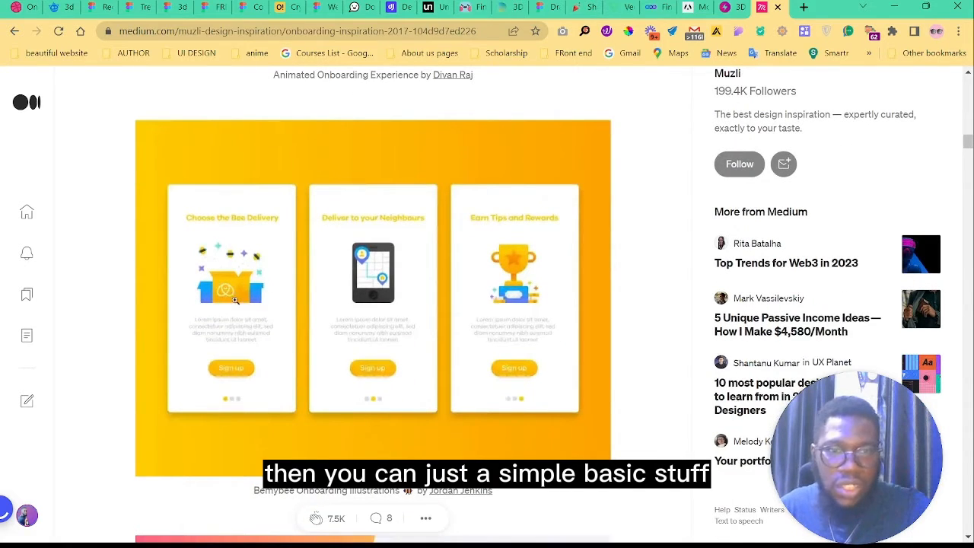
scroll(235, 300, down, 6)
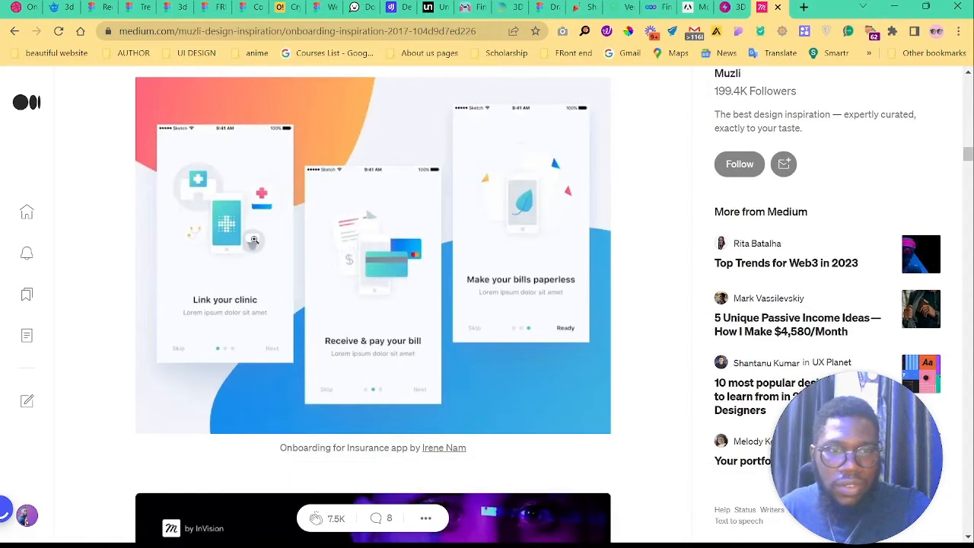
scroll(354, 261, down, 10)
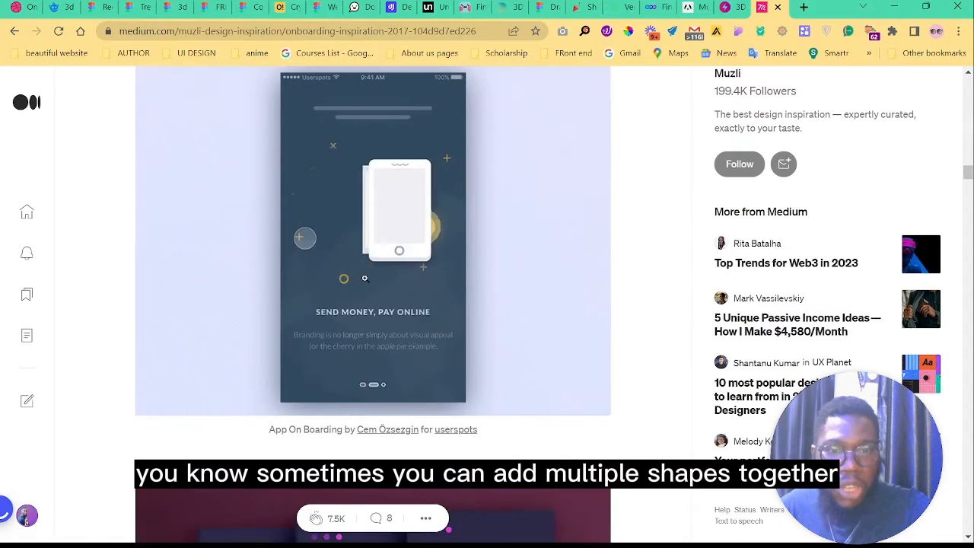
scroll(364, 278, down, 5)
scroll(496, 283, down, 10)
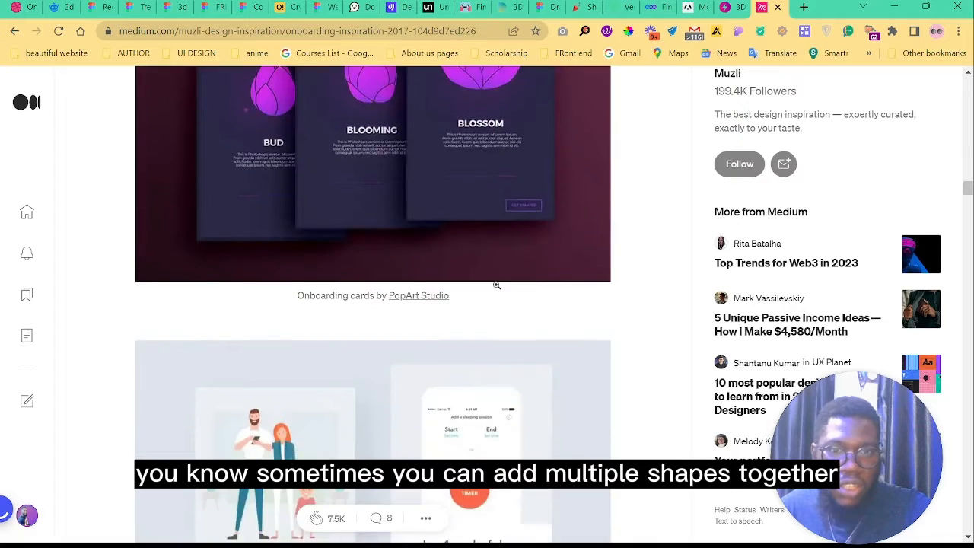
Look through the ottonova, Facility/Advancement/Reward and dark Learn/Profile/Play onboarding examples
scroll(491, 286, up, 3)
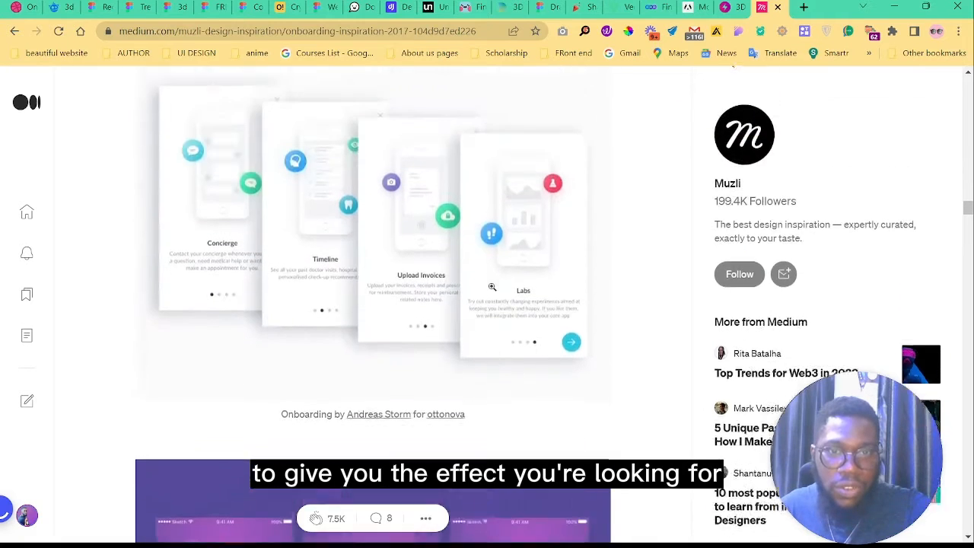
scroll(439, 261, down, 10)
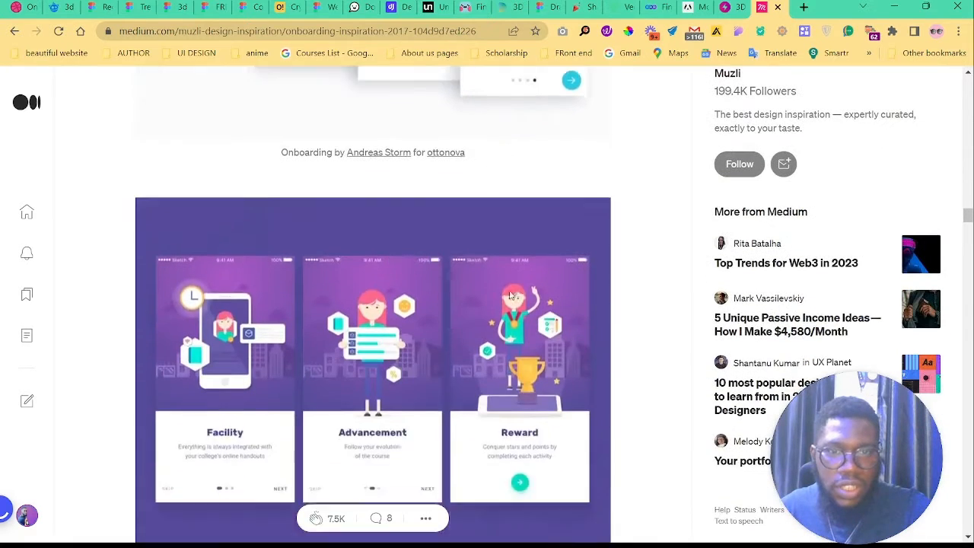
scroll(456, 295, down, 15)
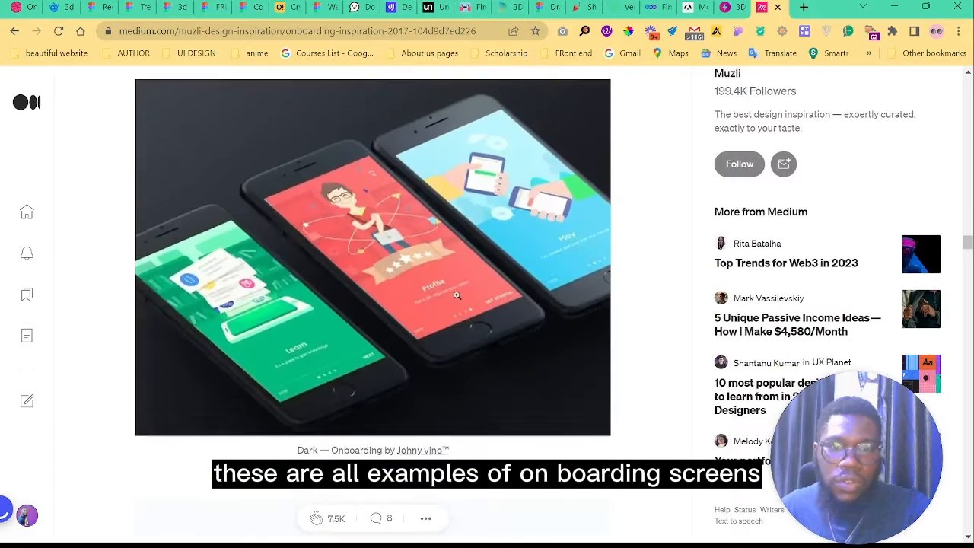
scroll(457, 295, down, 15)
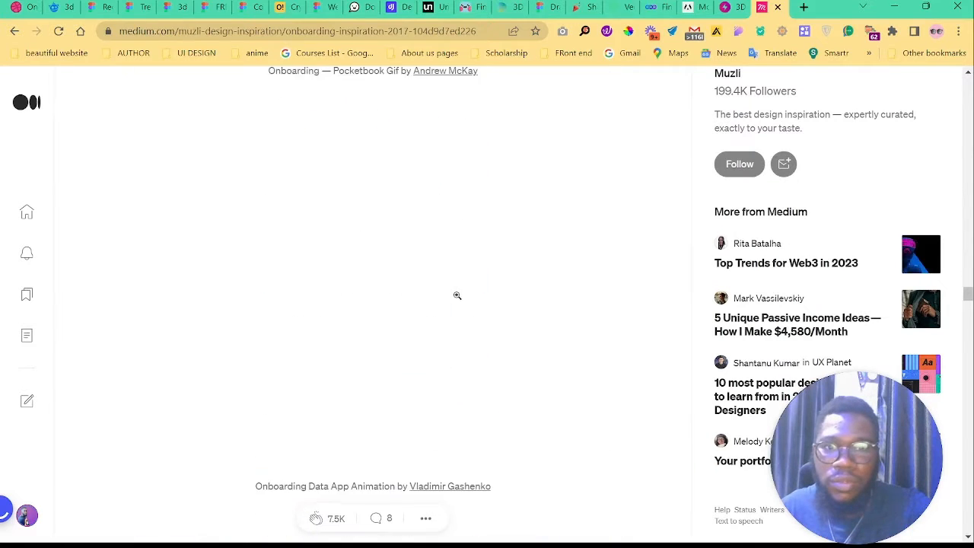
Go back to the MakeReign "Welcome", "Browse" and "Ready, set" screens and view the examples from there to the Safebox sign-up screens
scroll(456, 295, up, 4)
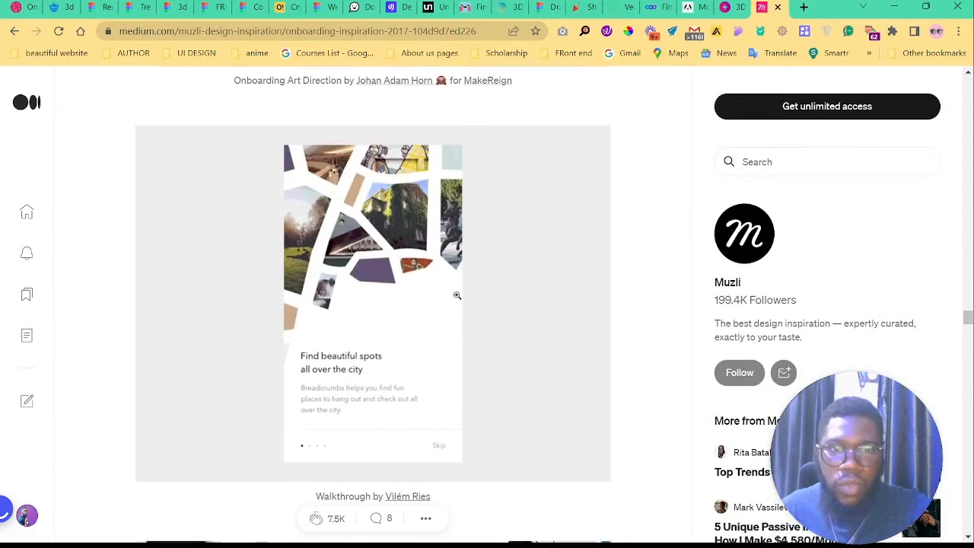
scroll(457, 295, up, 5)
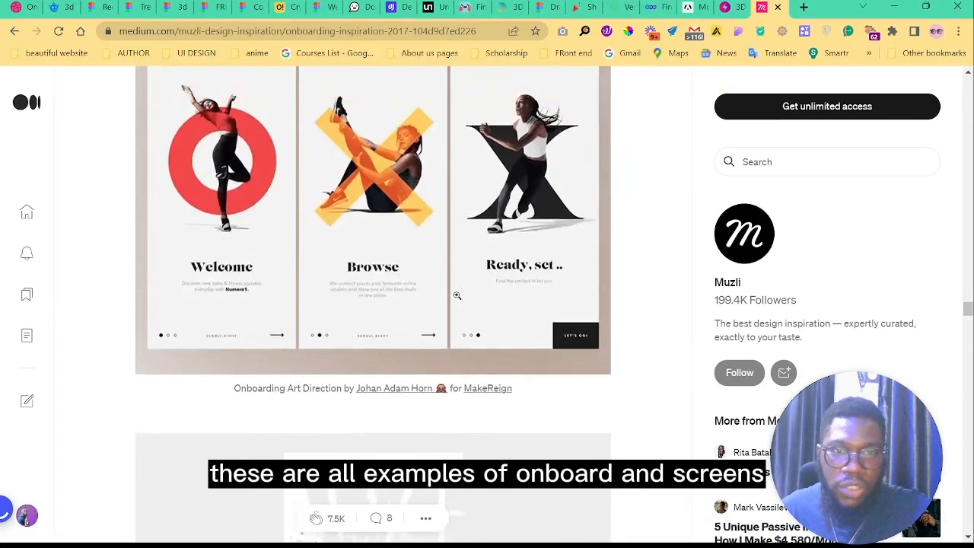
scroll(234, 333, down, 2)
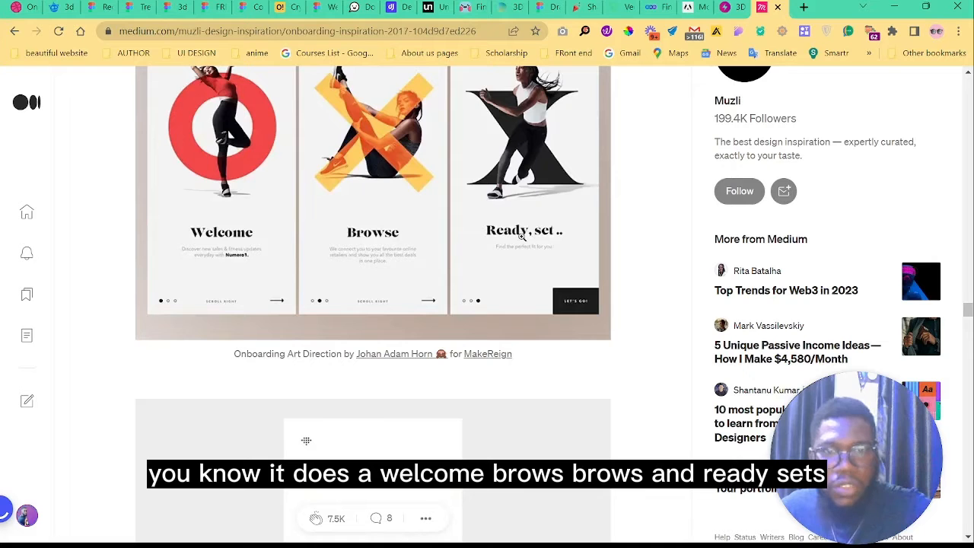
scroll(519, 244, down, 15)
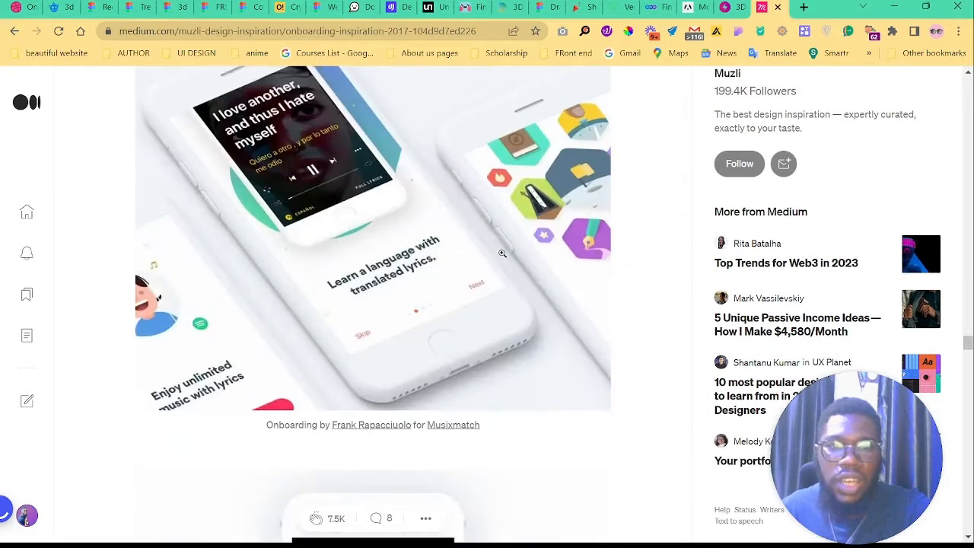
scroll(500, 254, down, 18)
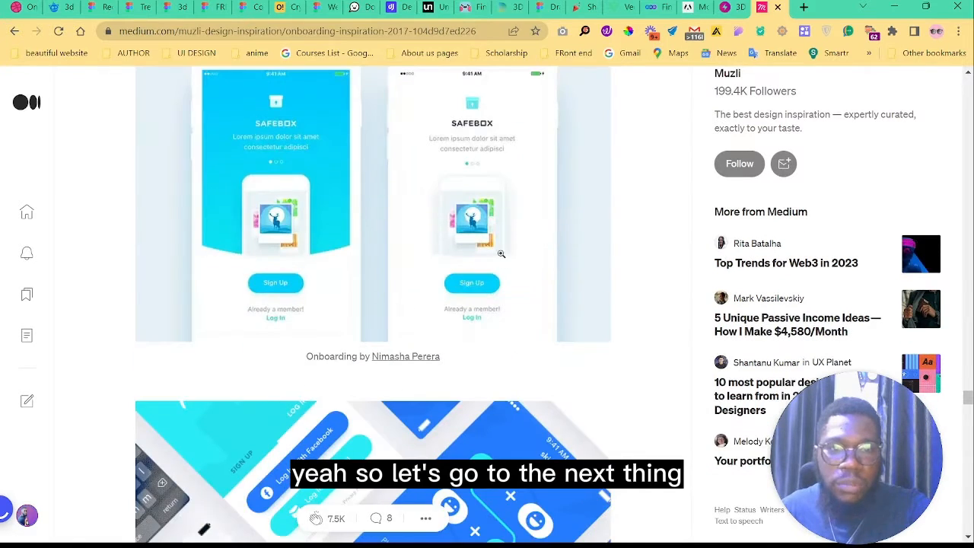
Close the Medium article and go through the open Figma illustration files up to the Figma recent files page
click(777, 7)
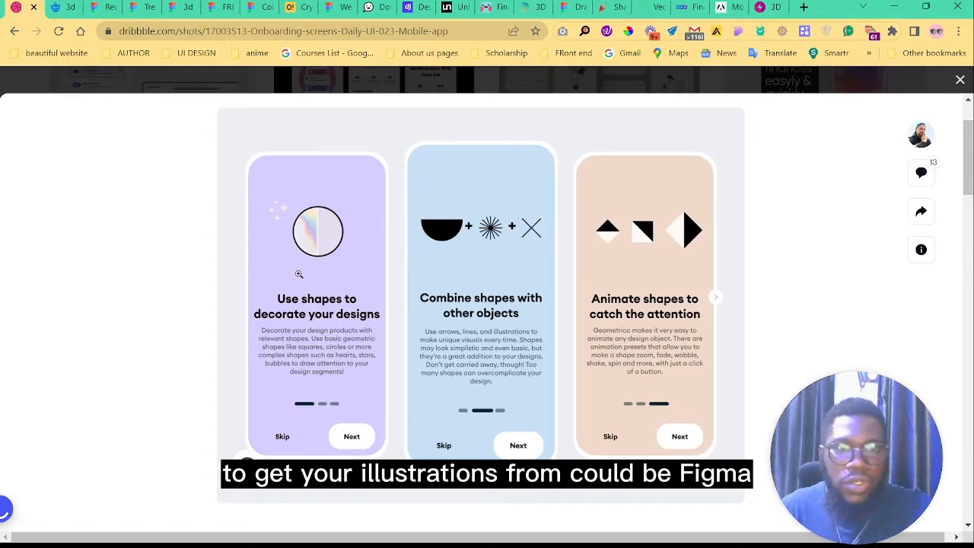
click(338, 5)
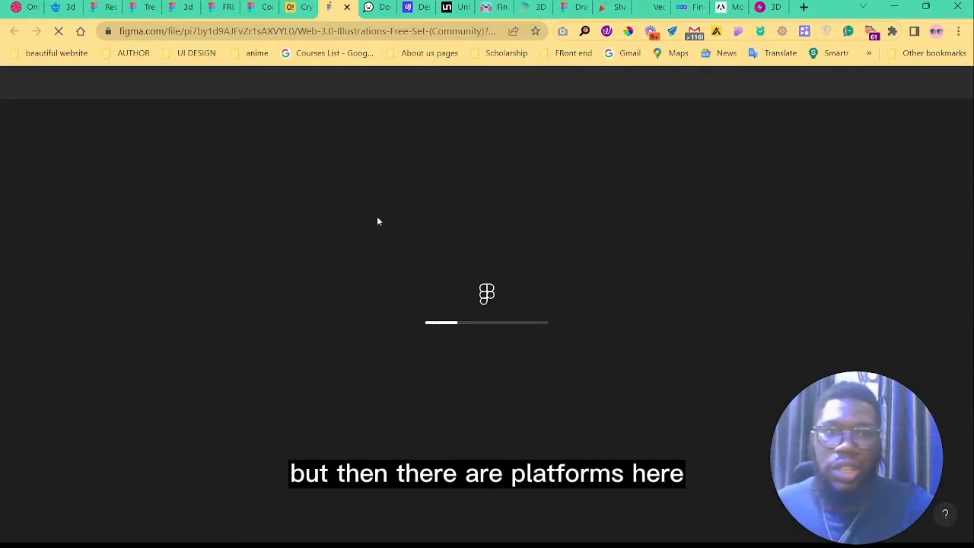
click(270, 7)
click(219, 7)
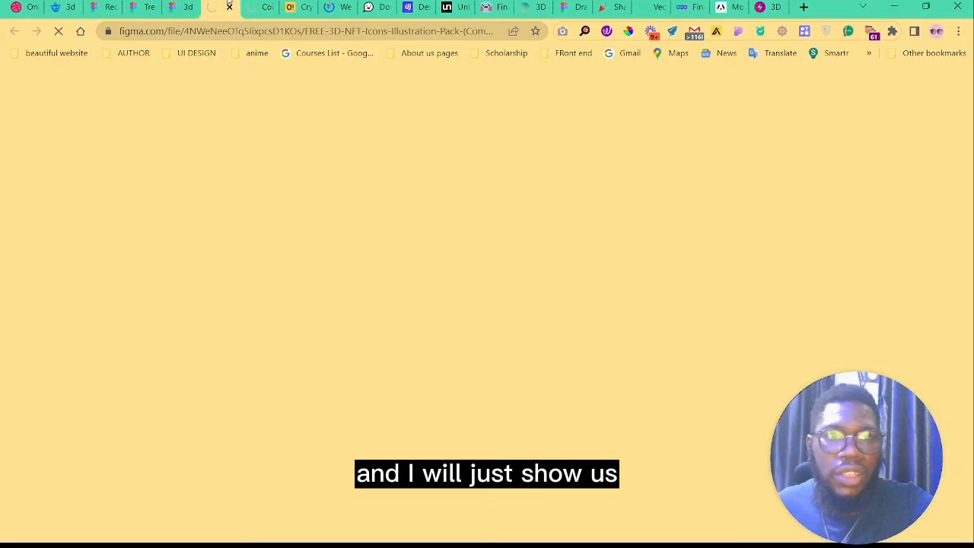
click(180, 7)
click(144, 6)
click(106, 7)
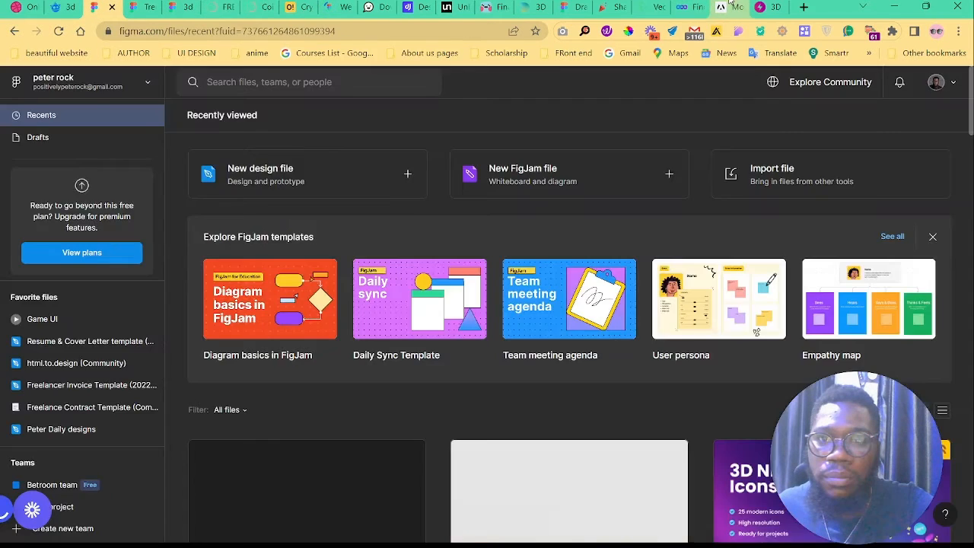
Open the Morflax projects page and review its 3D tools from the beginning, including Mesh and Shift
click(728, 7)
click(692, 6)
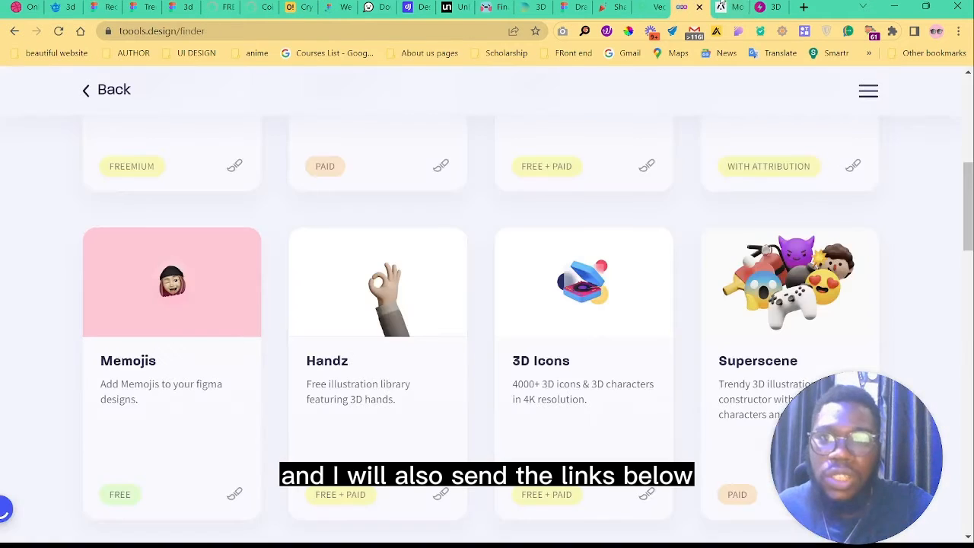
click(724, 6)
scroll(533, 213, up, 20)
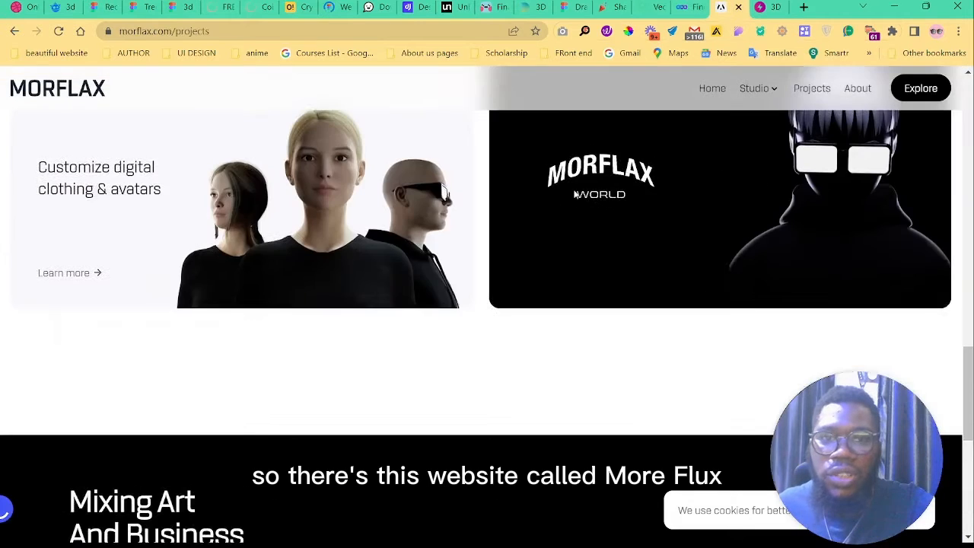
scroll(528, 252, up, 2)
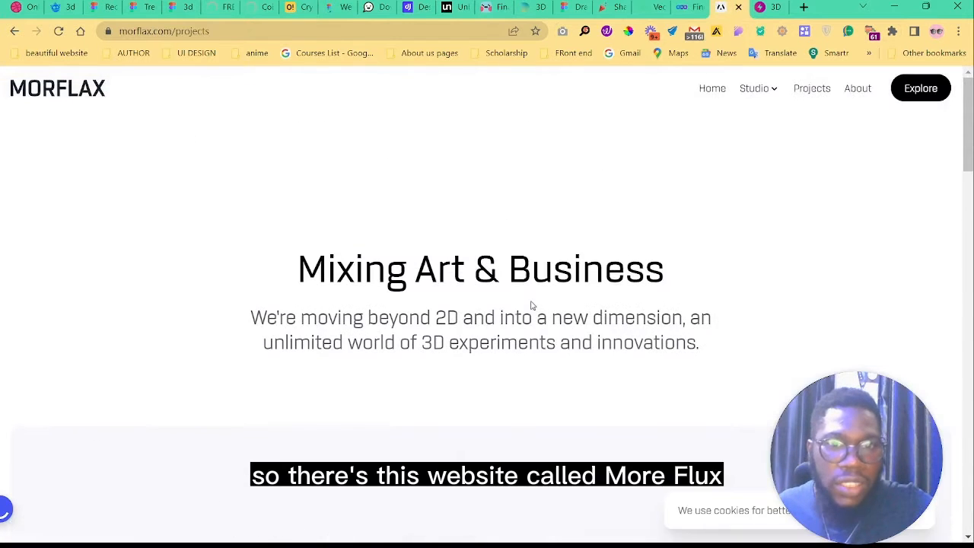
scroll(528, 302, down, 8)
scroll(699, 314, down, 1)
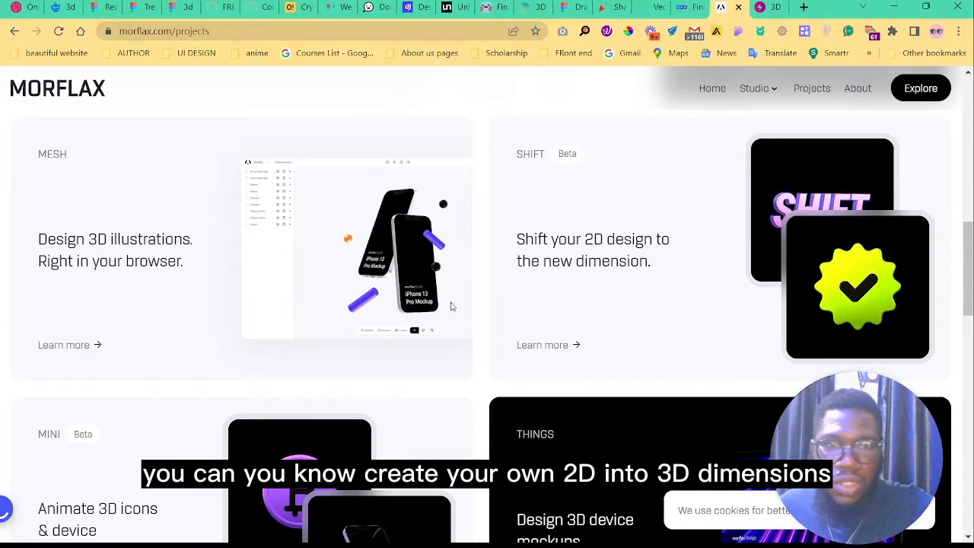
Look through the rest of the Morflax projects page and close it along with the 3dicons search page
scroll(150, 335, down, 3)
scroll(465, 327, down, 6)
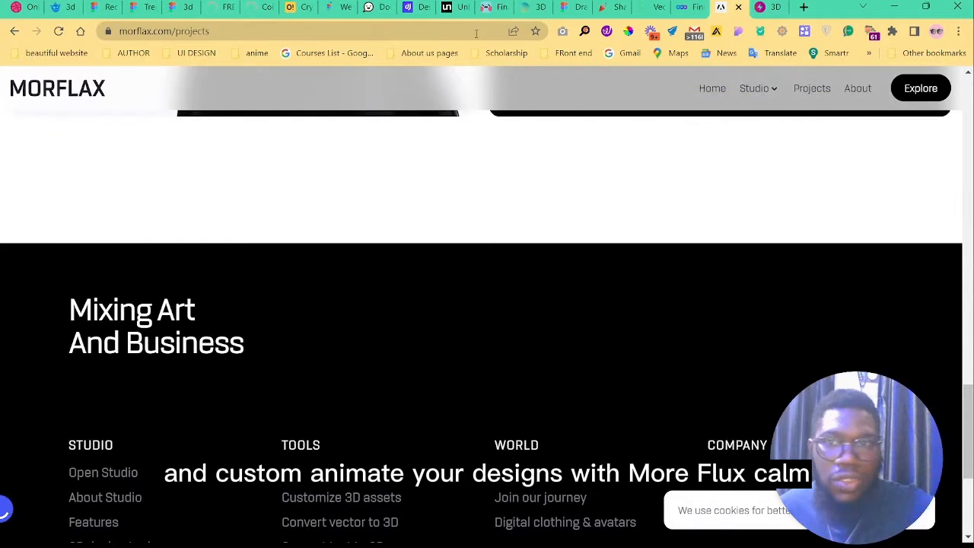
click(738, 8)
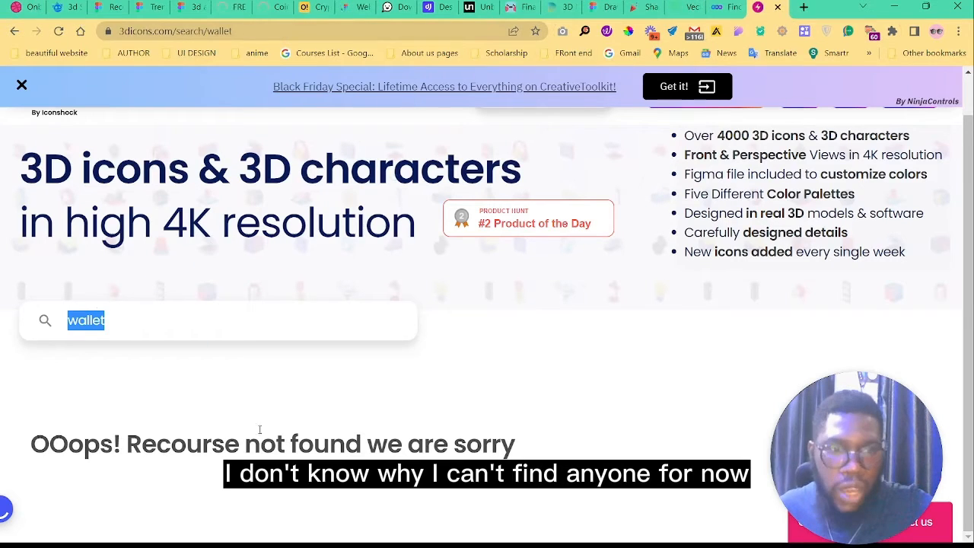
click(777, 7)
Review the "3d" results in the toools.design finder, including their free and paid labels, and close the page
scroll(482, 163, up, 10)
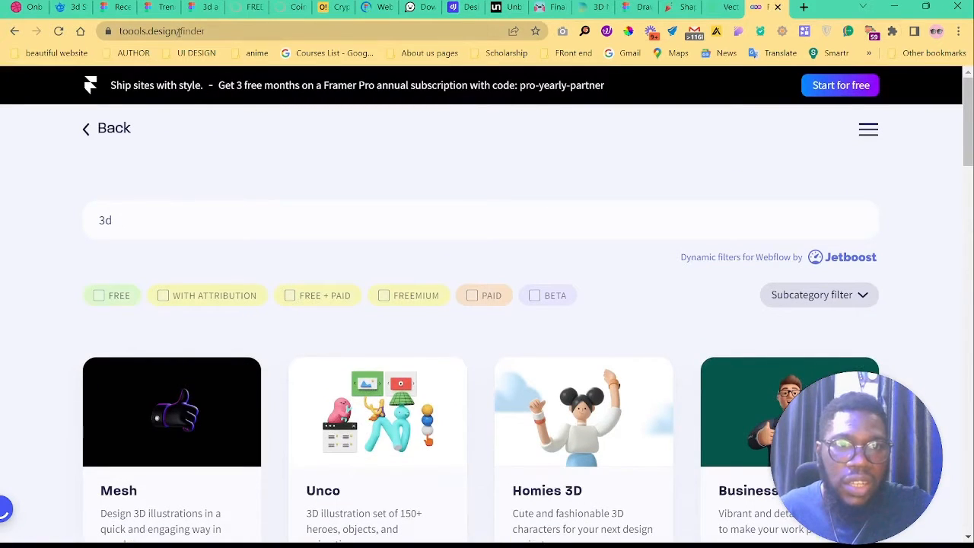
drag(229, 31, 123, 33)
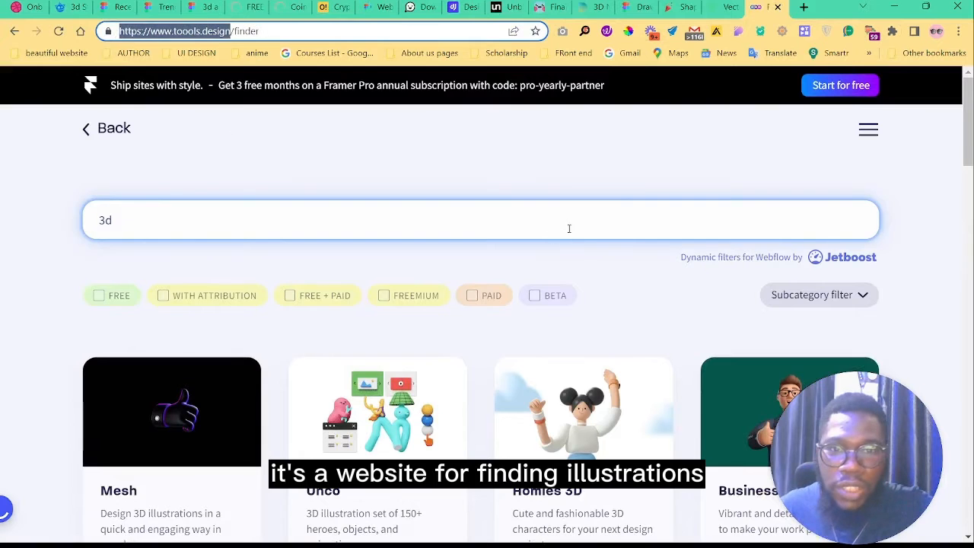
scroll(568, 228, down, 4)
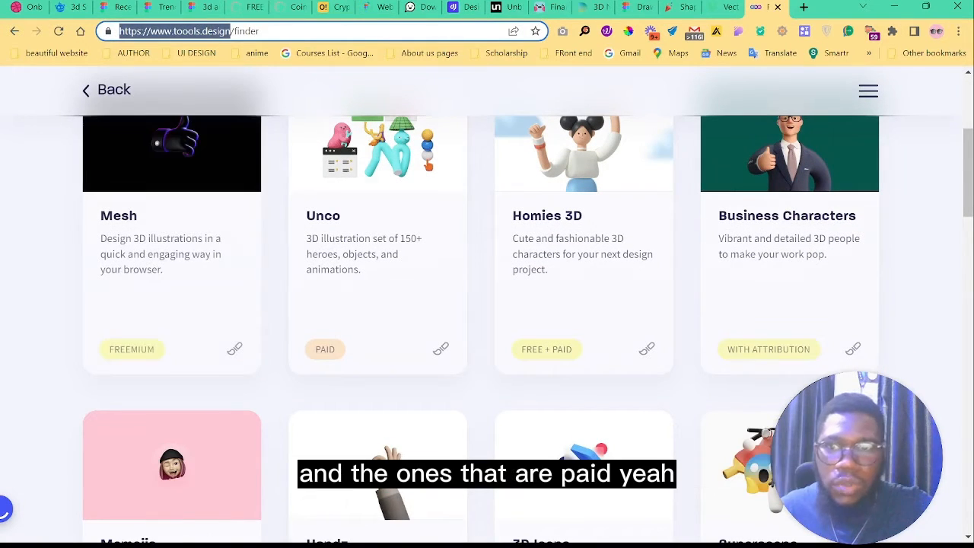
scroll(732, 357, down, 4)
scroll(815, 93, down, 8)
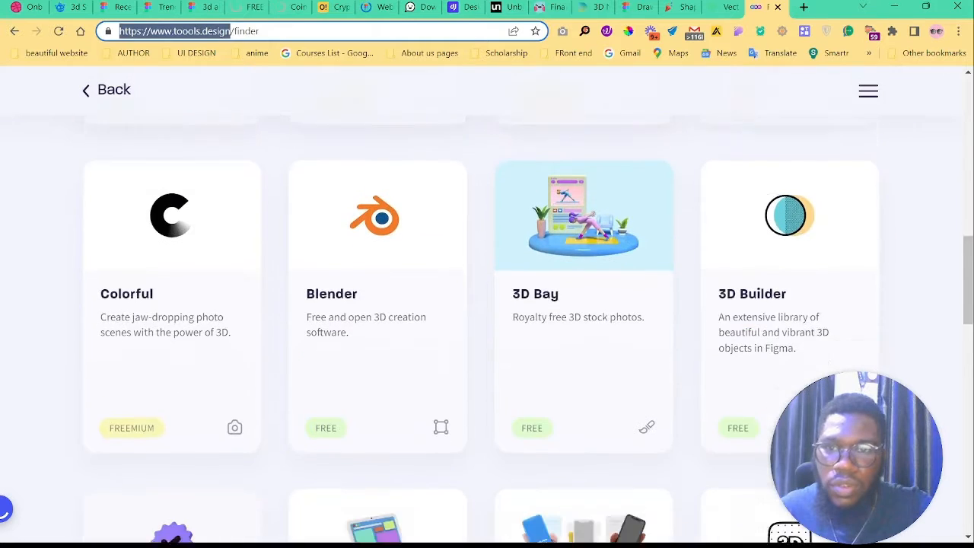
click(778, 7)
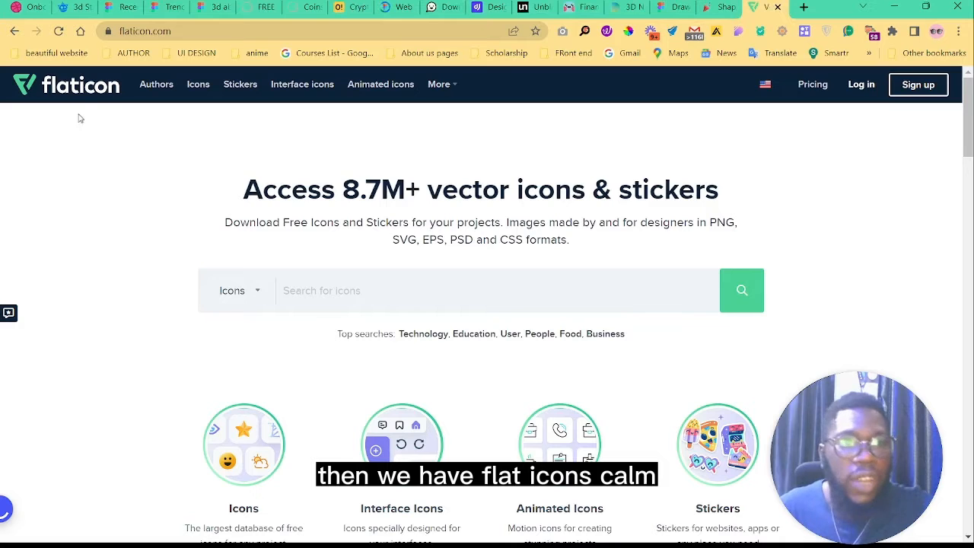
Review the icon, interface icon, animated icon and sticker categories on Flaticon and go to the Shapefest page
scroll(340, 281, down, 1)
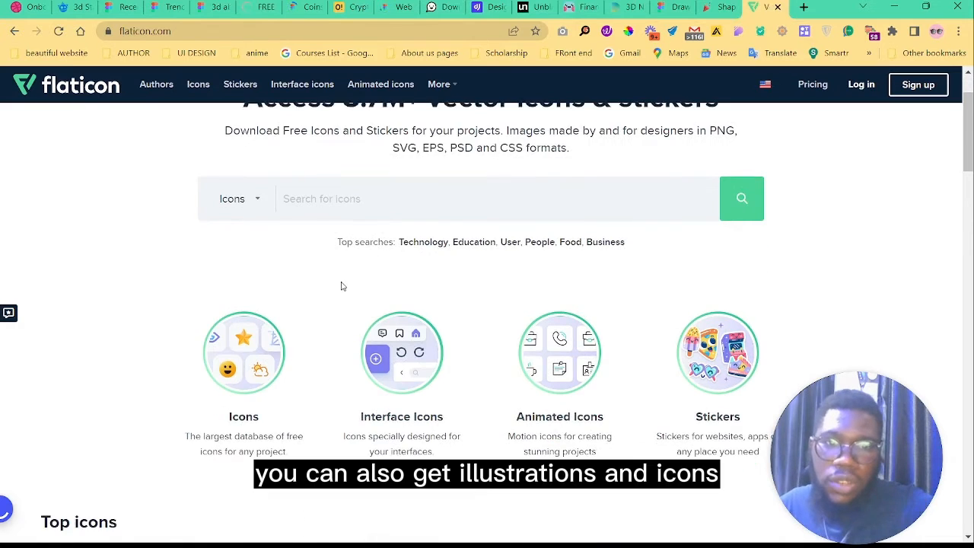
scroll(339, 284, down, 1)
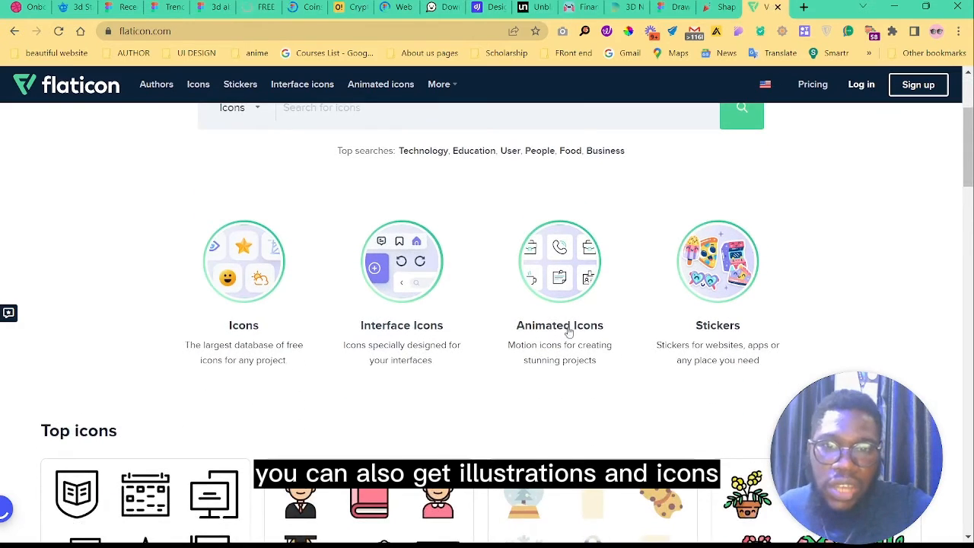
scroll(726, 344, down, 1)
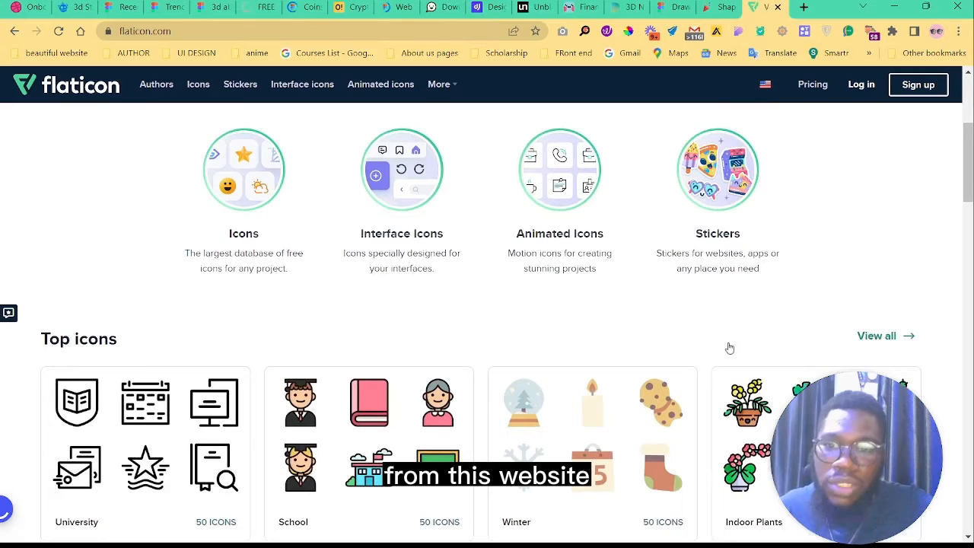
click(726, 7)
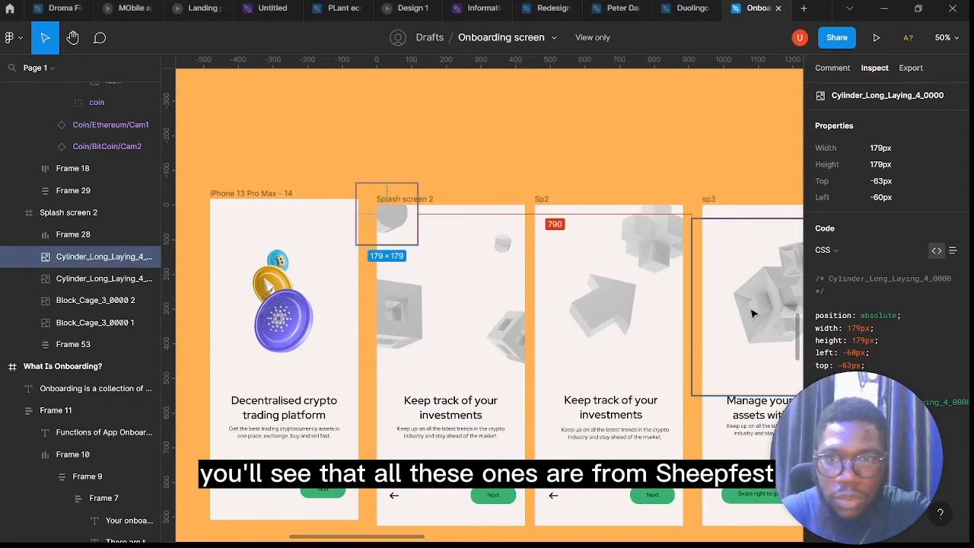
Look over the crypto splash screens in the Figma Onboarding screen file, from the coin screen to sp3
scroll(737, 317, down, 3)
scroll(736, 317, right, 2)
scroll(674, 202, left, 4)
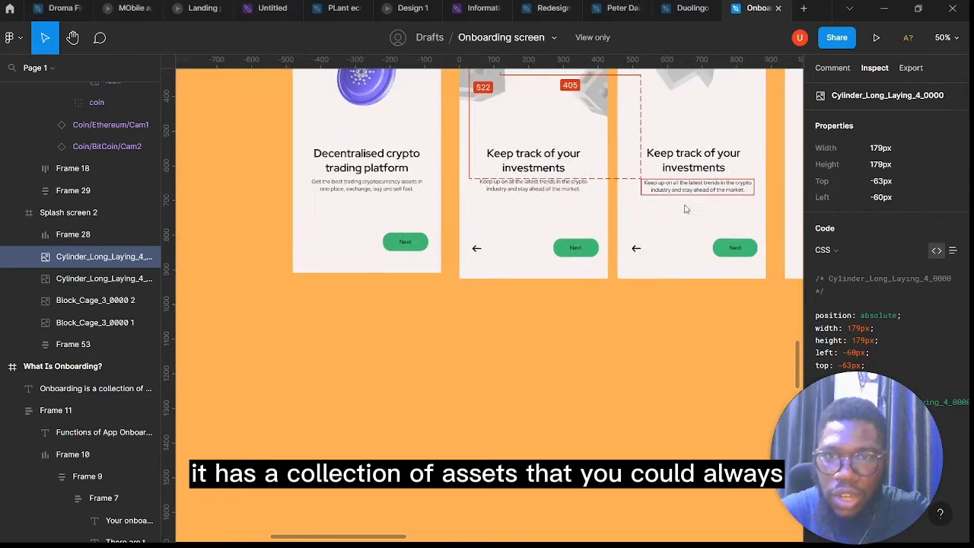
scroll(710, 220, up, 4)
scroll(679, 265, right, 2)
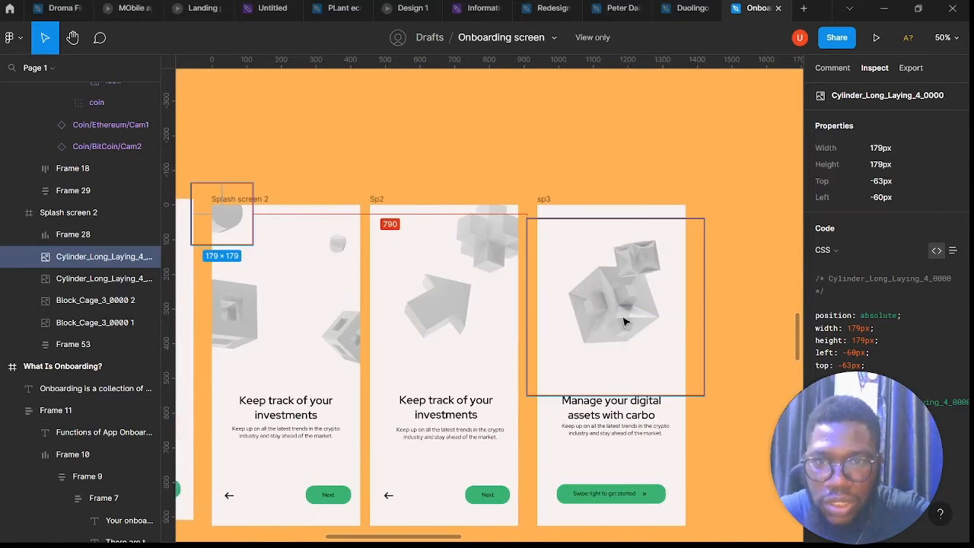
Select the Fractal_Cube_2_0003 image on the sp3 screen and examine its combined 3D shapes up close
click(619, 322)
scroll(619, 322, up, 5)
scroll(612, 312, up, 2)
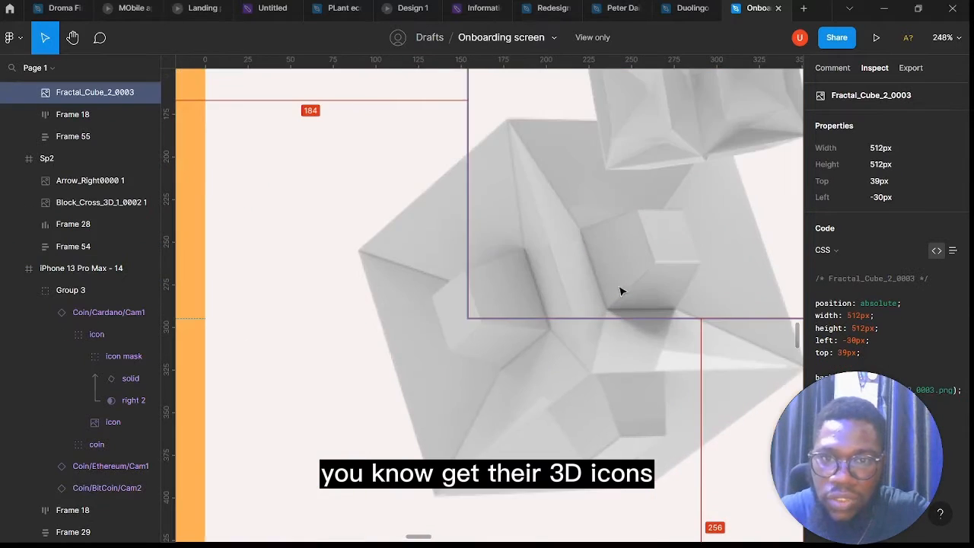
scroll(543, 343, down, 5)
scroll(543, 343, down, 5)
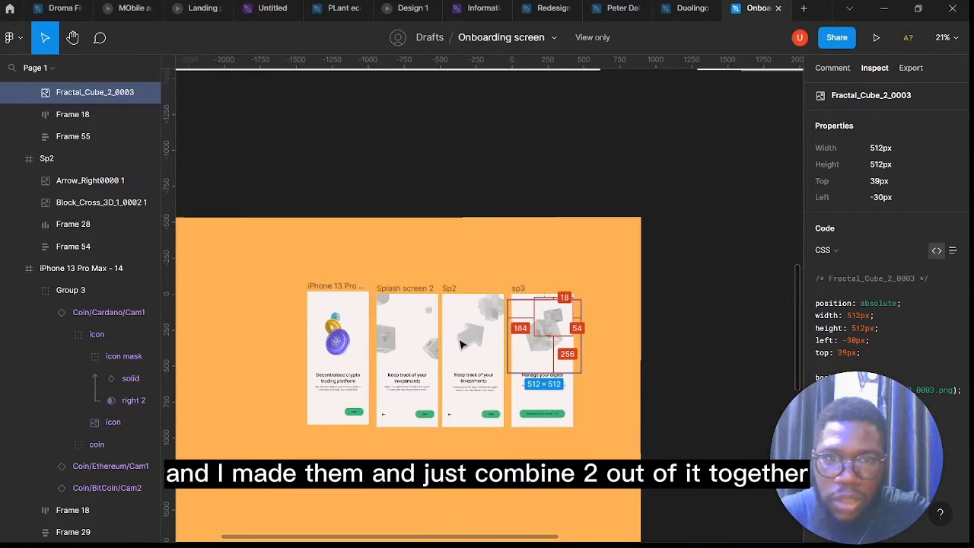
scroll(467, 330, up, 4)
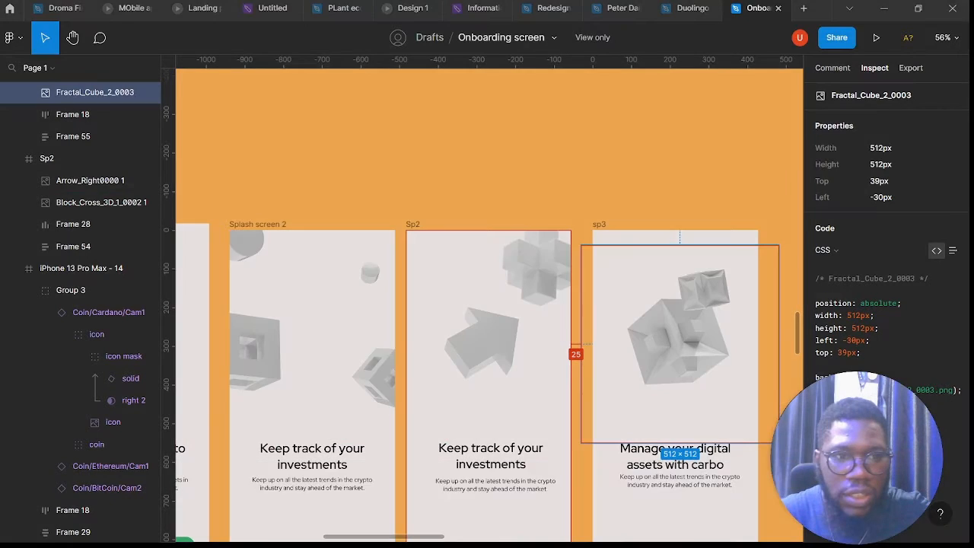
Switch to the Shapefest site in the browser and browse its free plastic and clay 3D packs
key(alt+Tab)
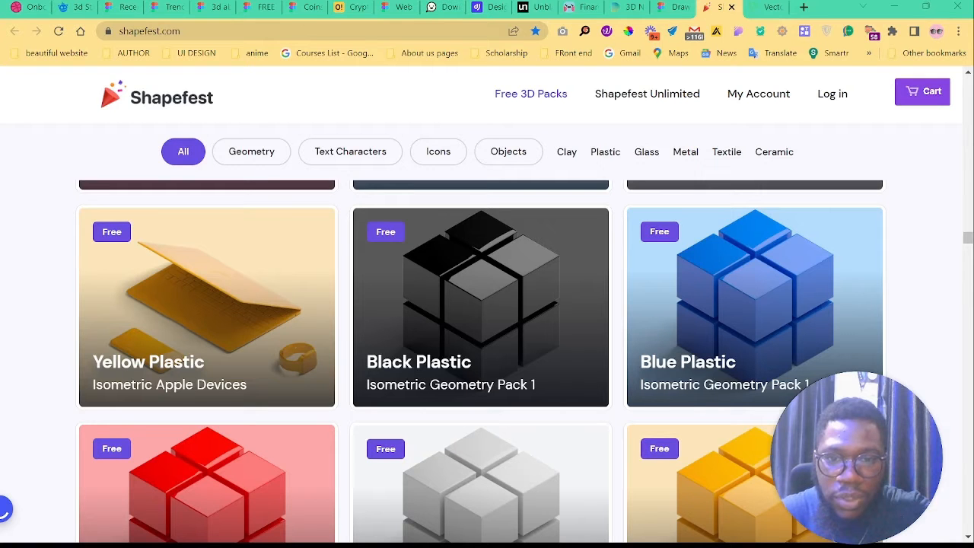
scroll(365, 334, down, 2)
scroll(411, 358, up, 4)
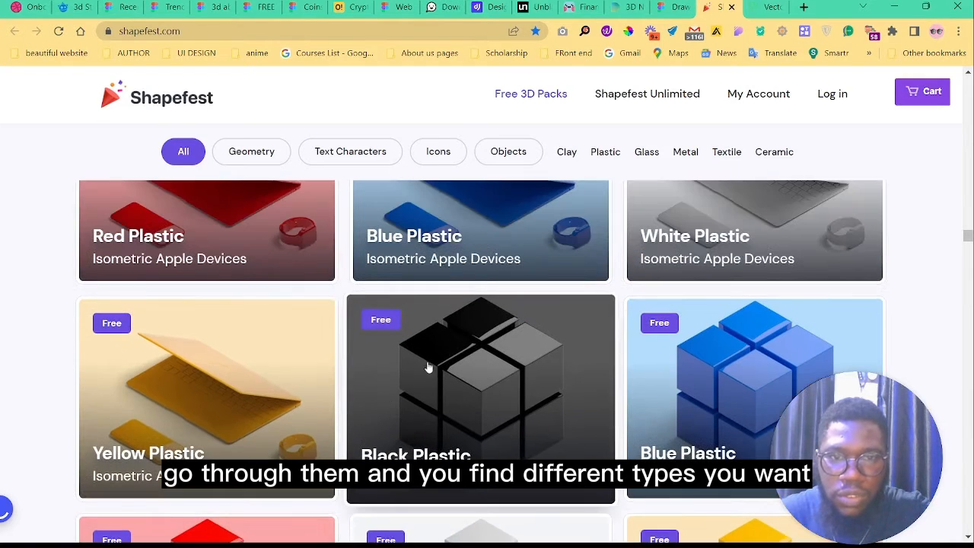
scroll(426, 372, down, 2)
scroll(175, 312, up, 1)
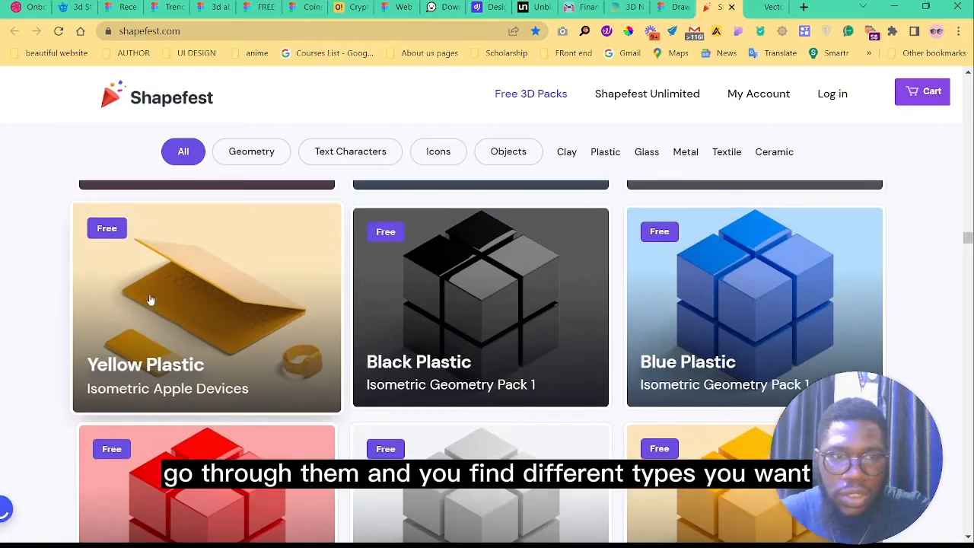
scroll(152, 304, up, 1)
scroll(478, 329, down, 8)
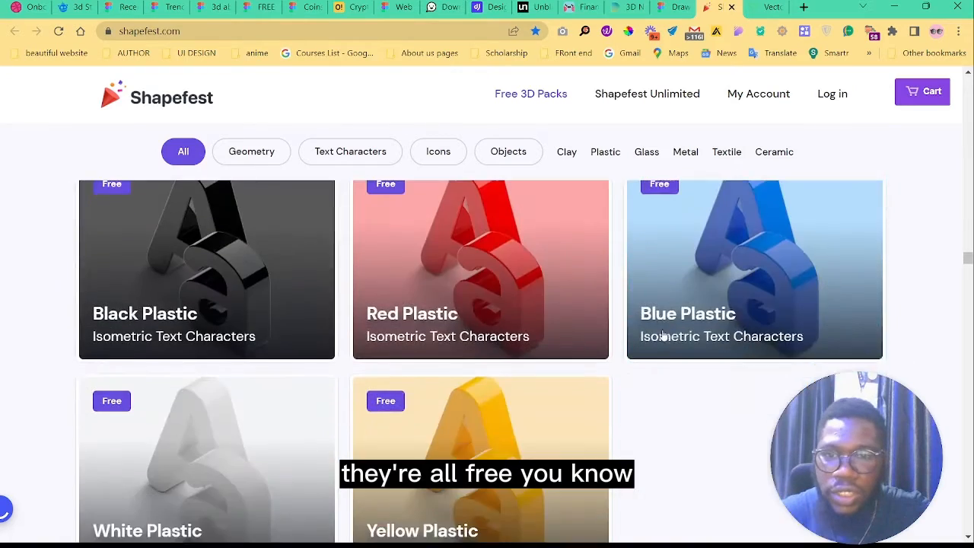
scroll(662, 335, up, 4)
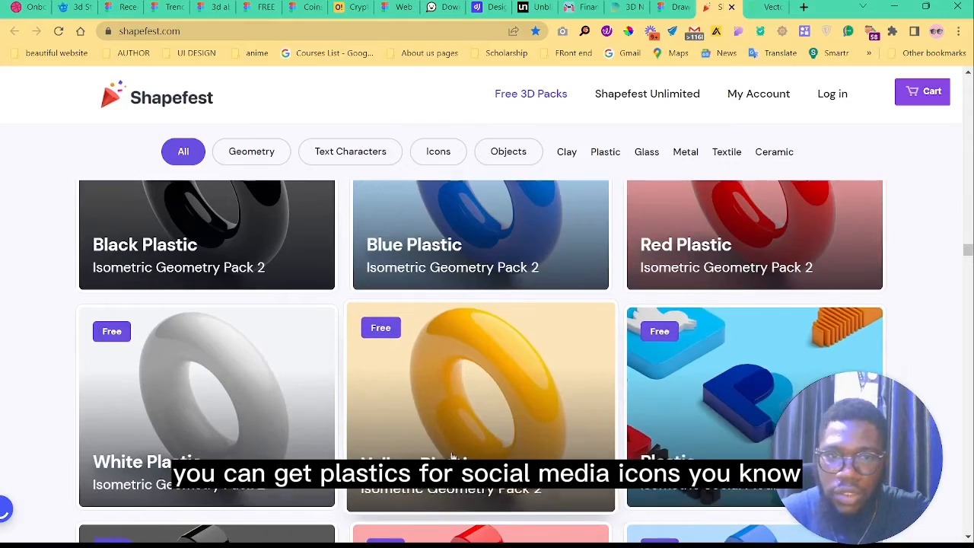
scroll(452, 456, up, 10)
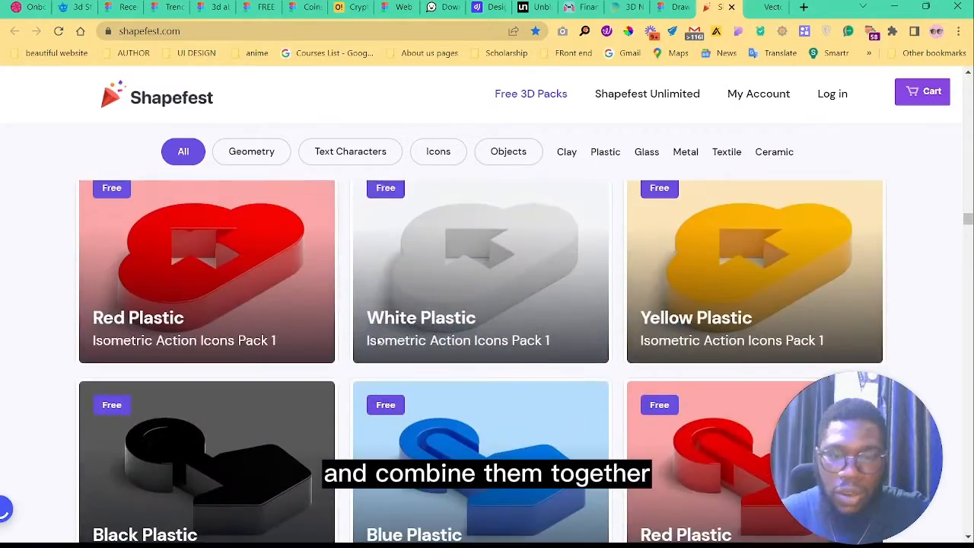
scroll(410, 339, up, 10)
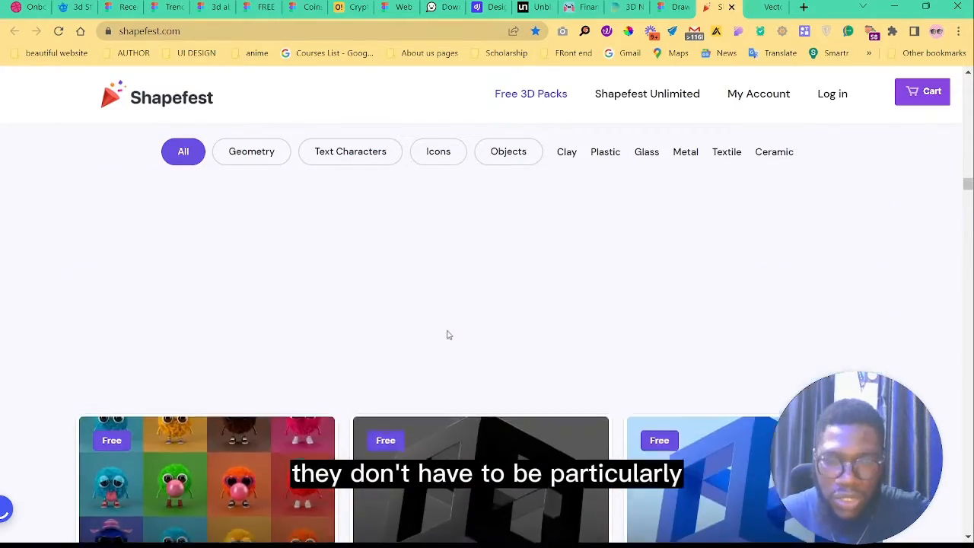
scroll(447, 334, up, 5)
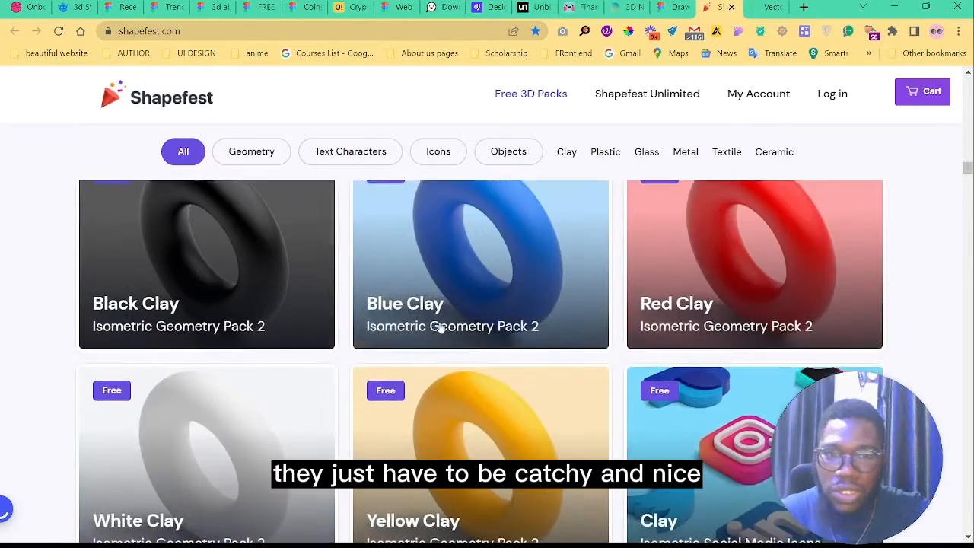
scroll(441, 327, up, 10)
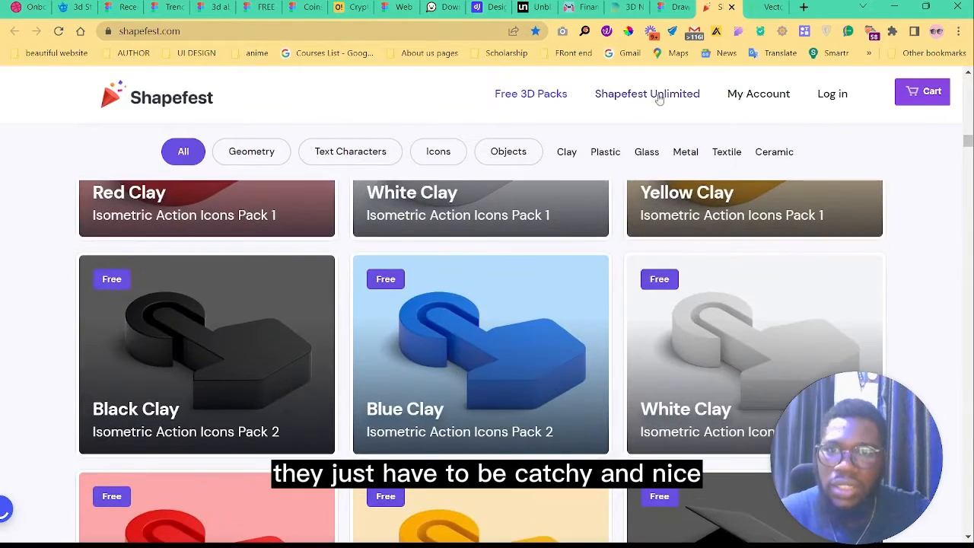
Close Shapefest and go through the open Drawkit 3D Builder, DrawKit NFT pack and neighbouring illustration pages
click(730, 8)
click(706, 6)
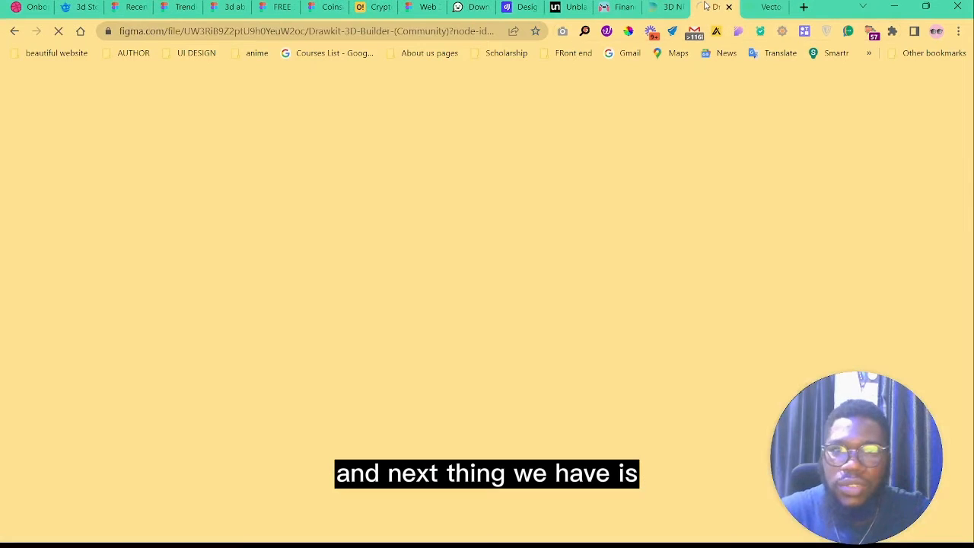
click(665, 7)
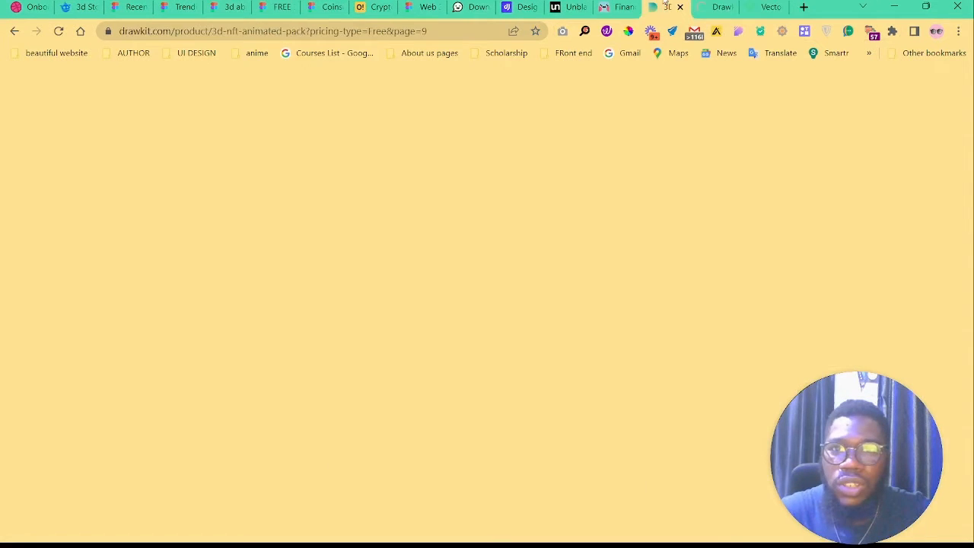
click(620, 7)
click(572, 7)
click(524, 7)
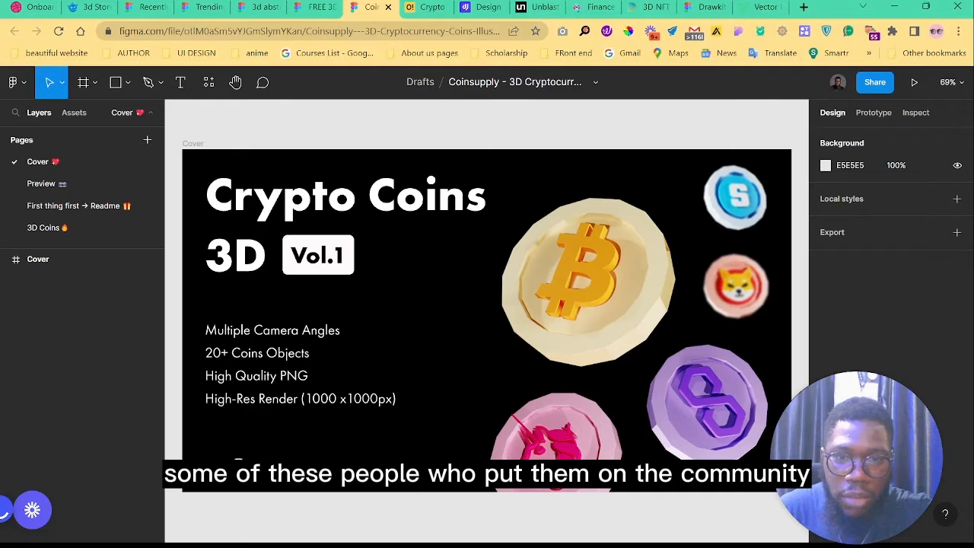
Examine the Crypto Coins 3D Vol.1 cover in the Coinsupply Figma file, including the Bitcoin coin up close
scroll(564, 260, up, 2)
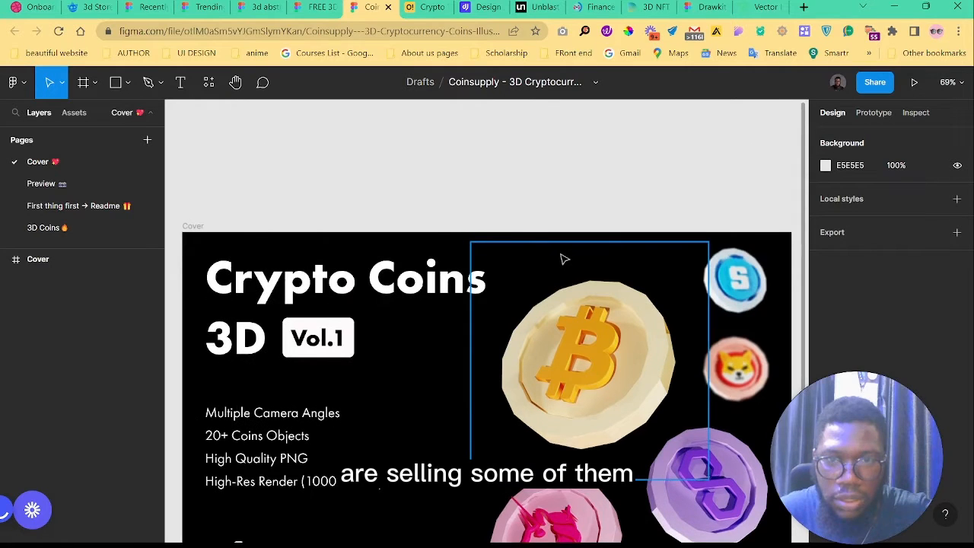
scroll(566, 262, down, 8)
scroll(578, 276, up, 6)
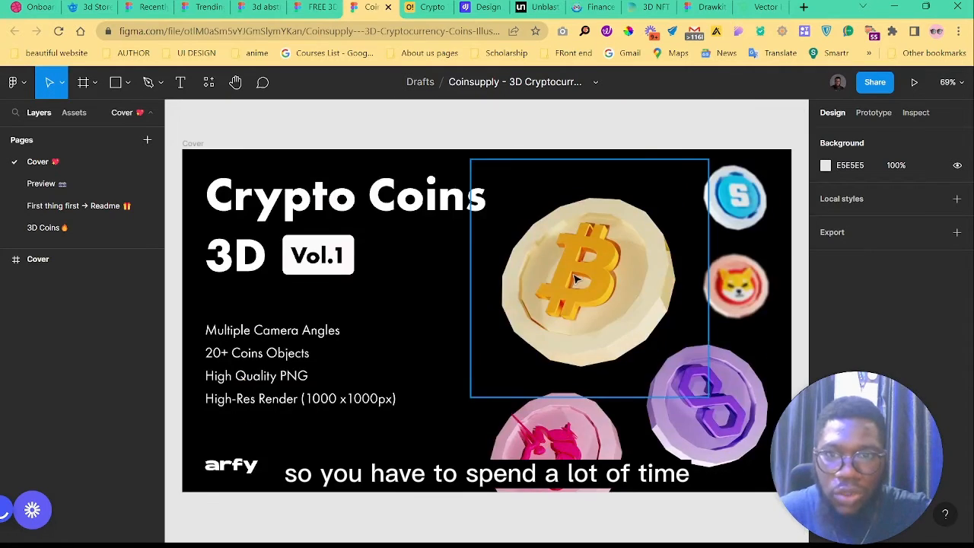
scroll(576, 280, down, 3)
scroll(602, 267, right, 3)
scroll(441, 289, up, 5)
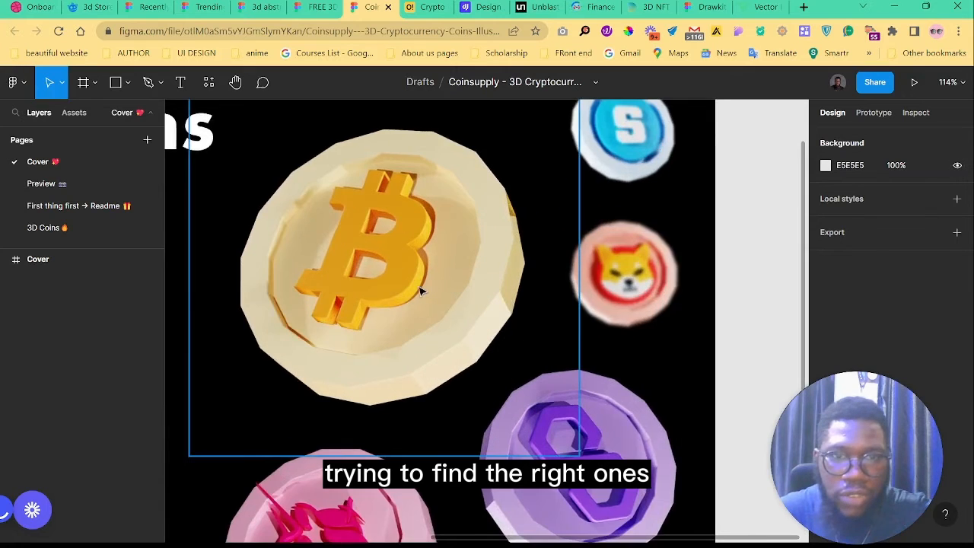
scroll(421, 291, down, 3)
scroll(380, 415, down, 4)
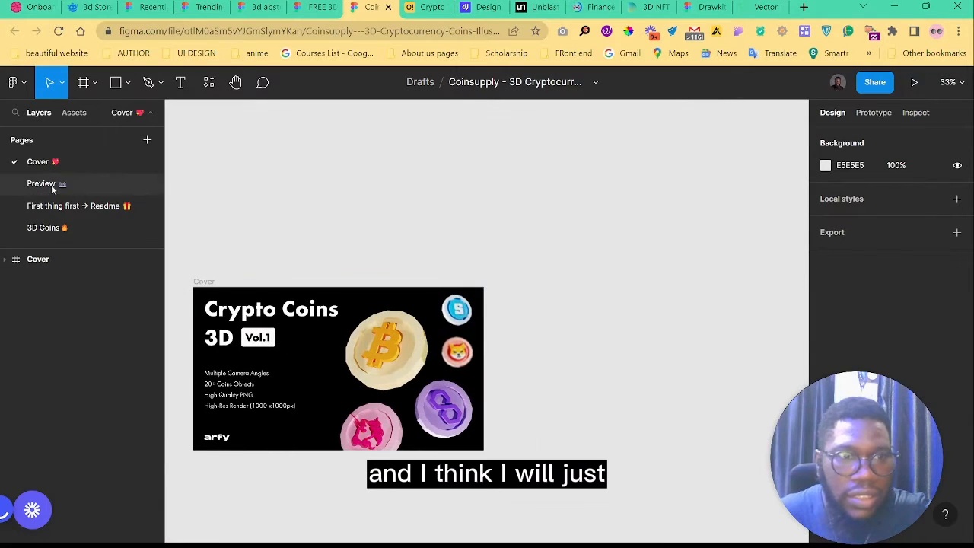
View the Coinsupply file's Preview page examples and open its "First thing first → Readme" page
click(42, 183)
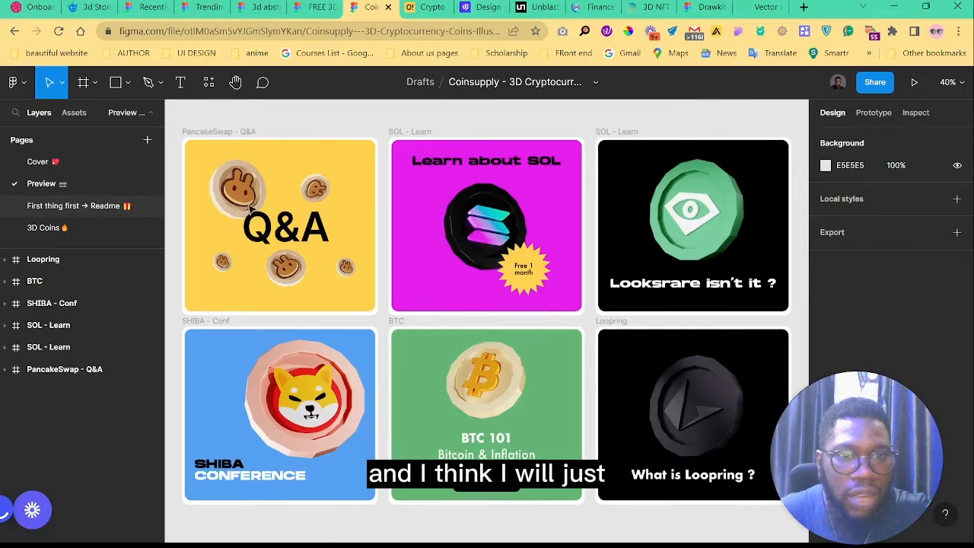
click(681, 226)
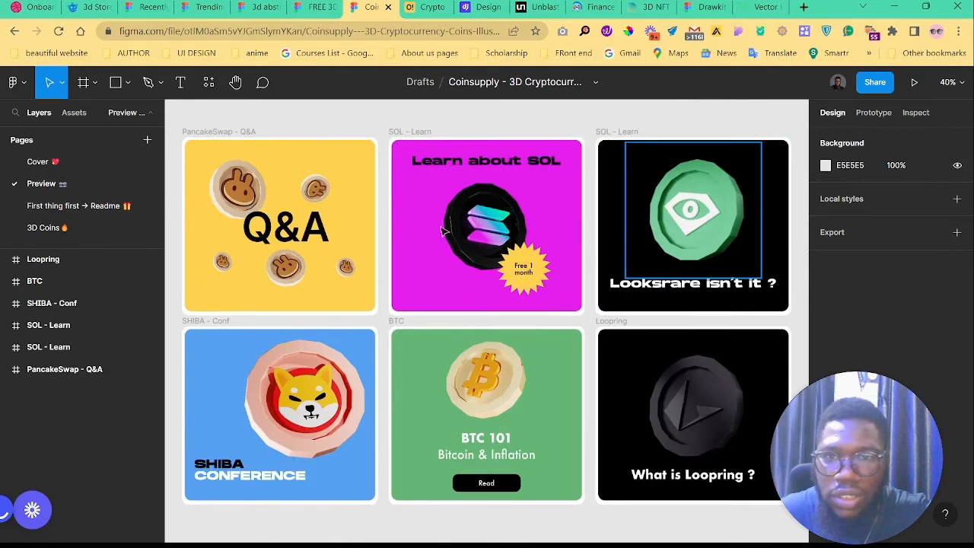
click(32, 207)
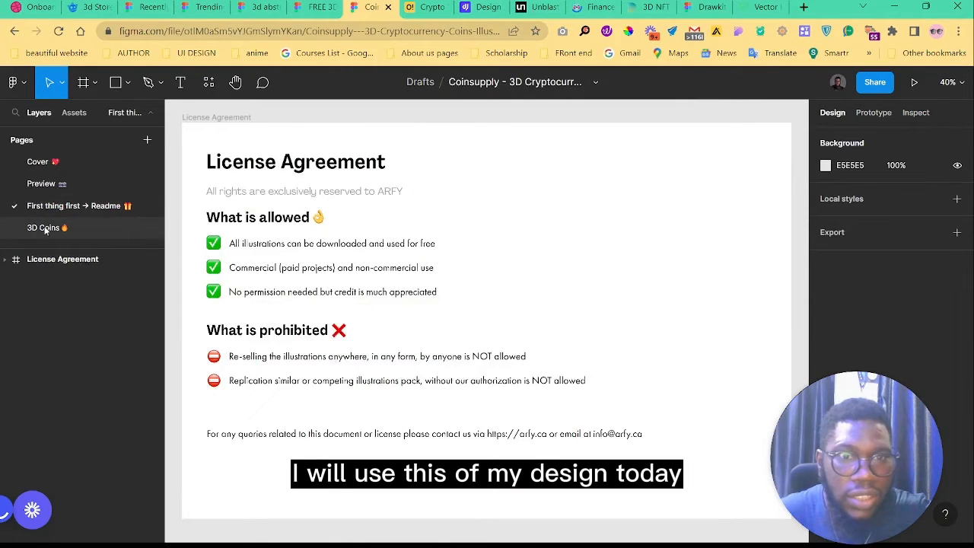
Open the Coinsupply file's 3D Coins page and look over the Front, Perspective and Mixed Angles coin sets
click(44, 228)
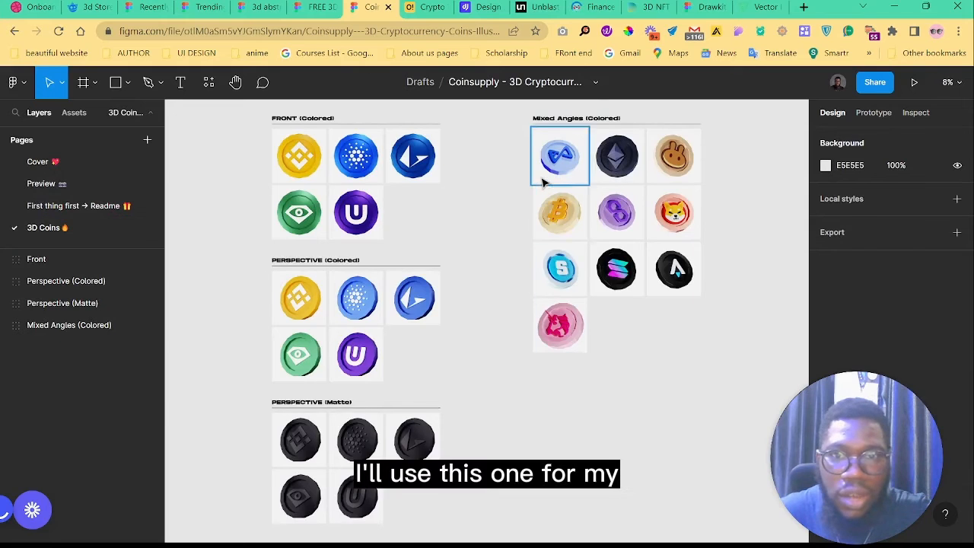
scroll(542, 181, up, 2)
scroll(217, 311, up, 2)
scroll(576, 370, down, 3)
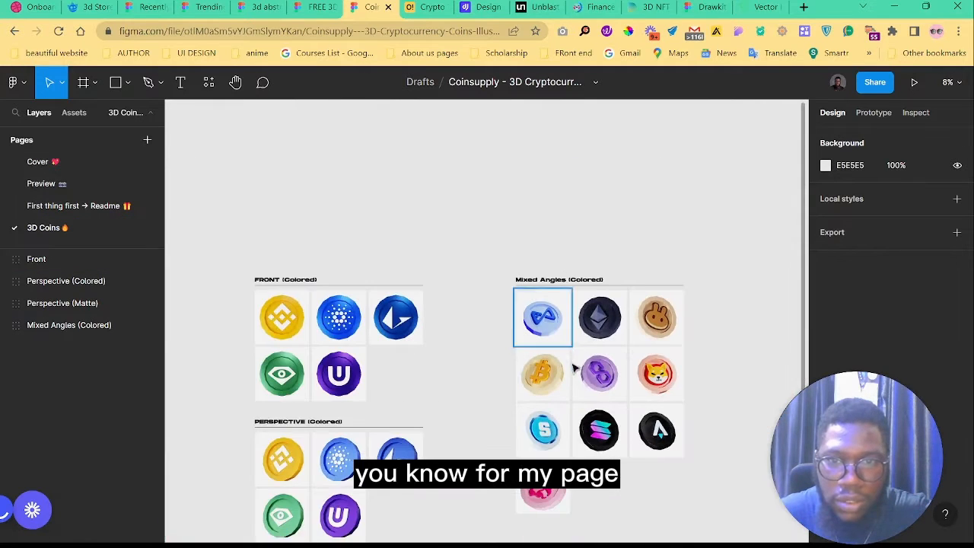
scroll(583, 387, down, 2)
scroll(324, 400, up, 3)
scroll(315, 396, down, 3)
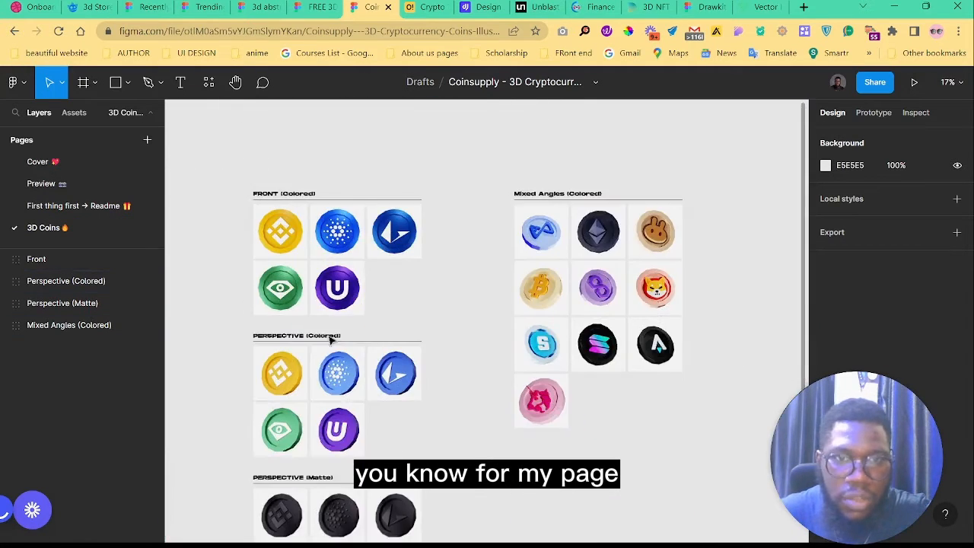
Examine the Free Icon PNG set in the FREE 3D NFT Icons Illustration file up close and close that file
click(320, 6)
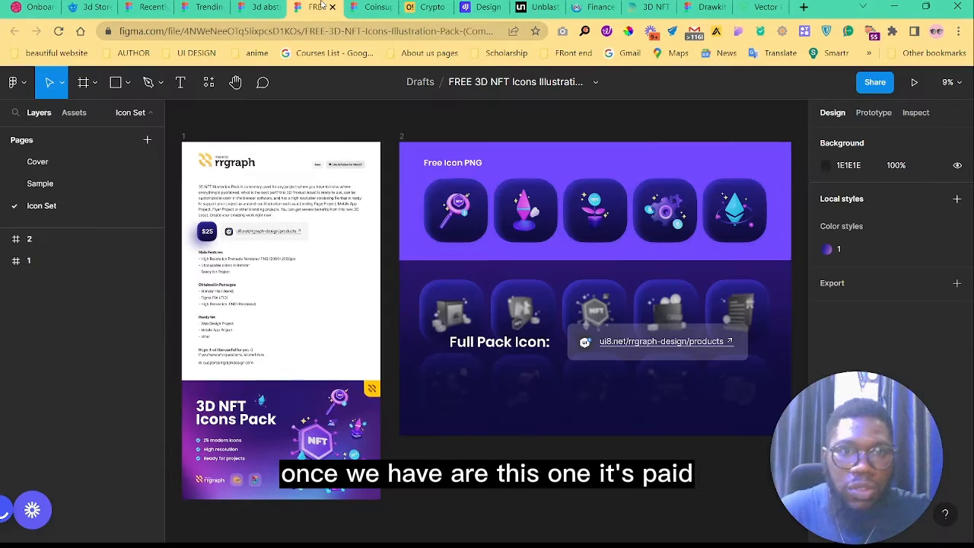
scroll(516, 188, up, 3)
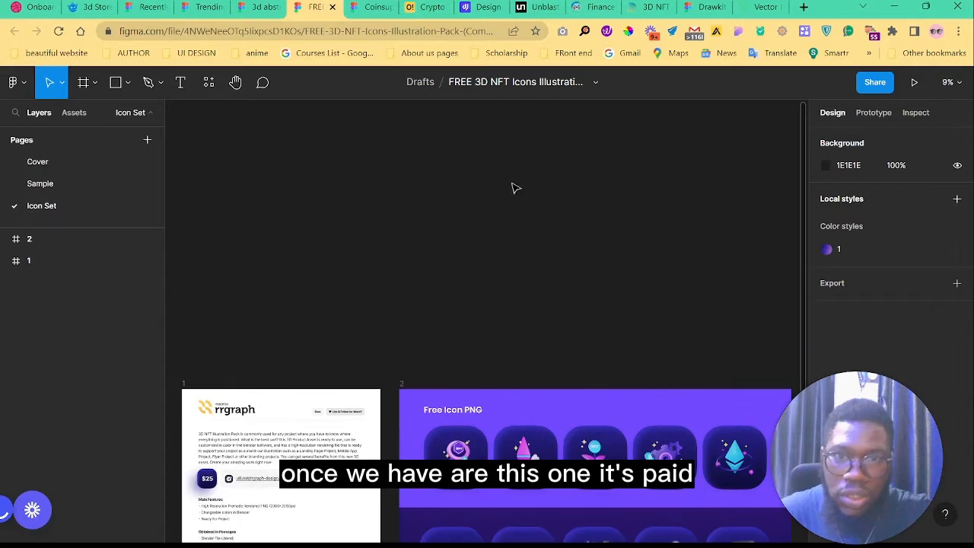
scroll(365, 245, down, 2)
ctrl+scroll(466, 312, up, 5)
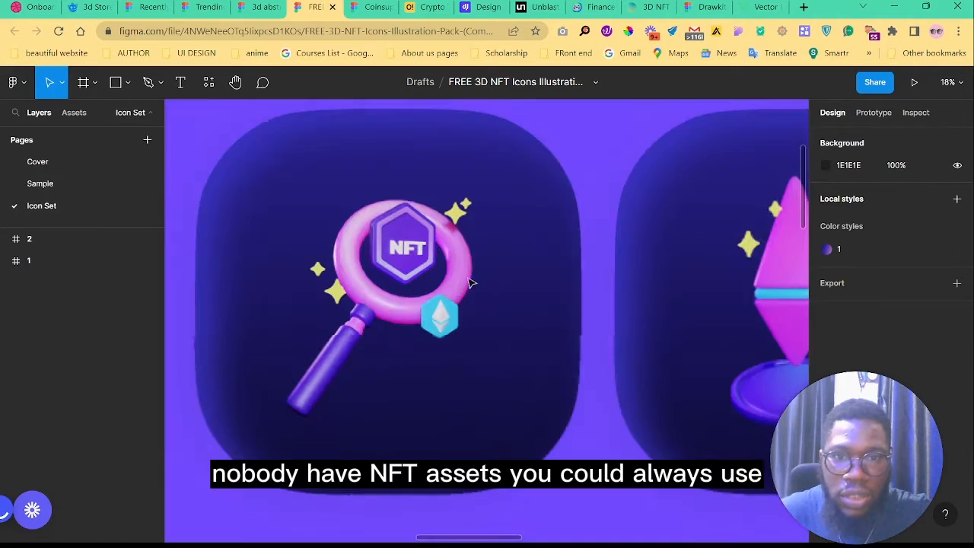
click(462, 286)
ctrl+scroll(612, 298, down, 3)
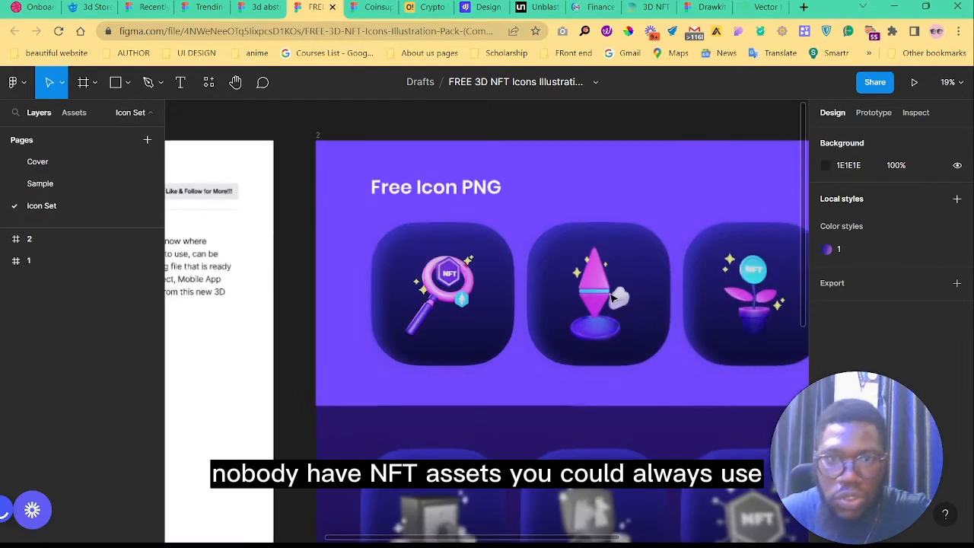
scroll(615, 298, right, 1)
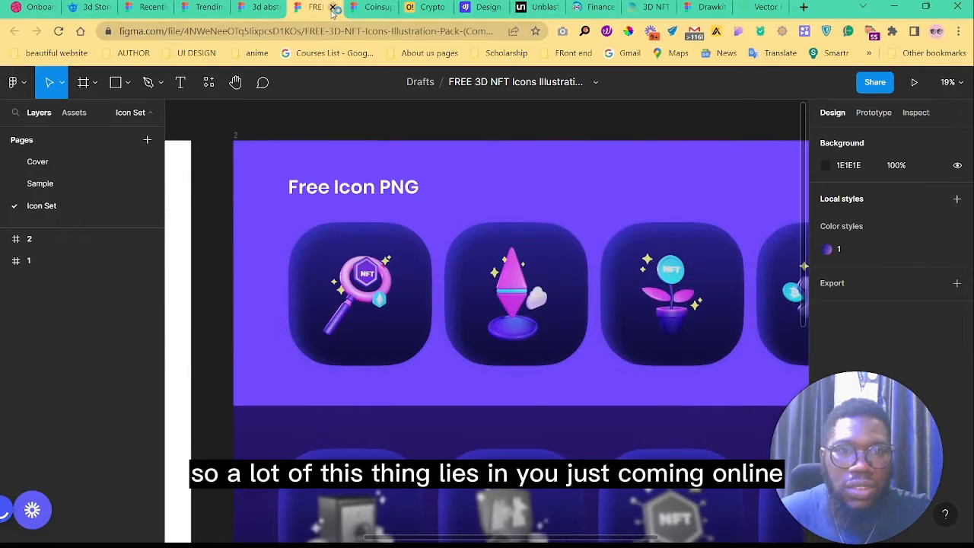
key(ctrl+w)
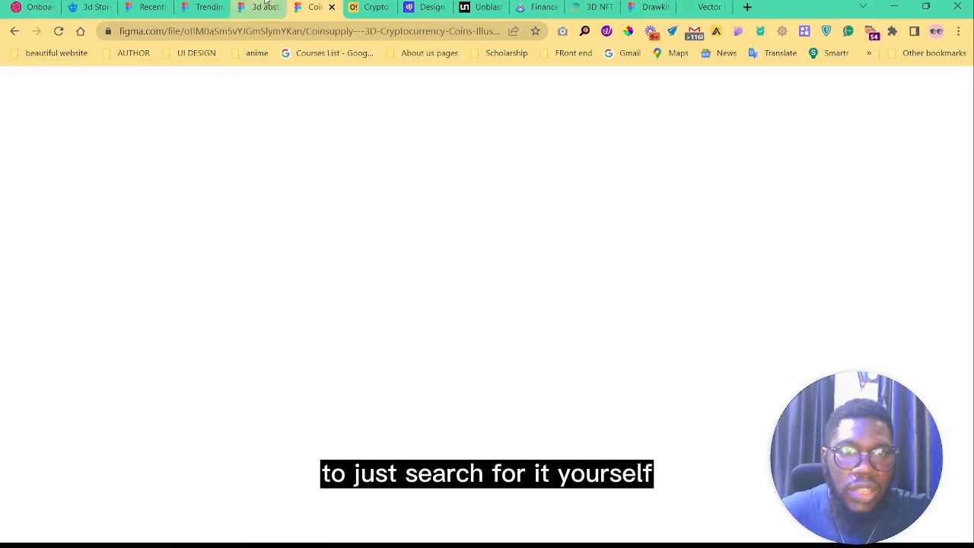
View the shapes in the 3d abstract semitransparent shapes file, visit Figma's recent files page and close it
click(265, 6)
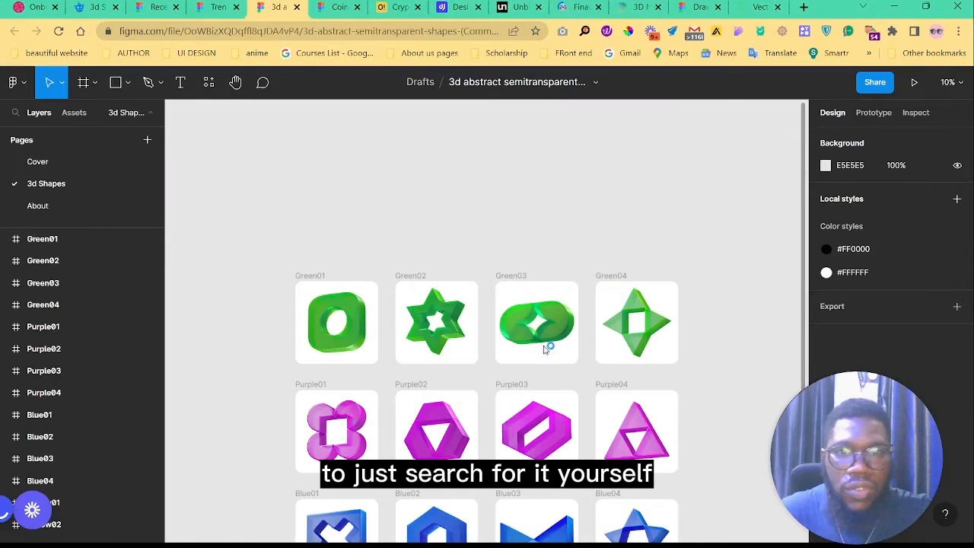
scroll(311, 228, down, 4)
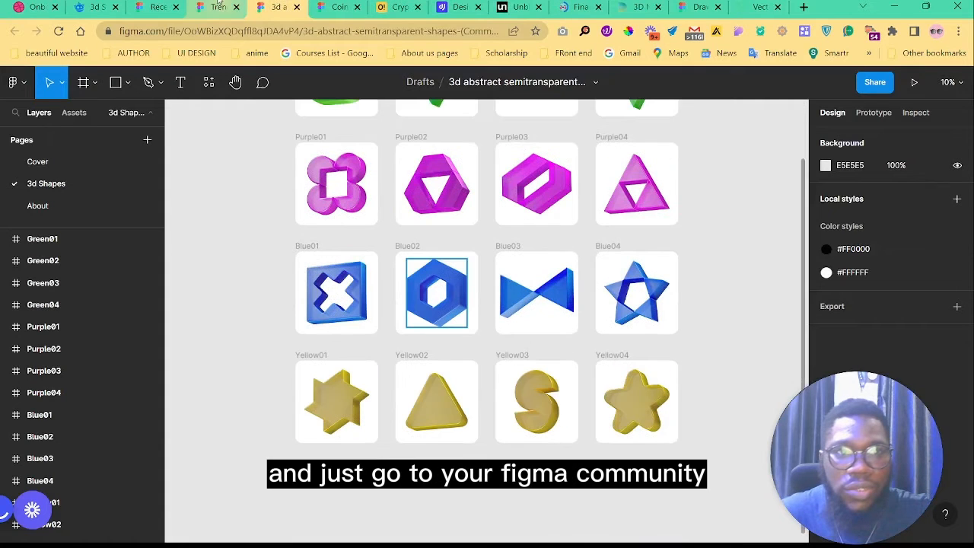
click(219, 7)
click(150, 6)
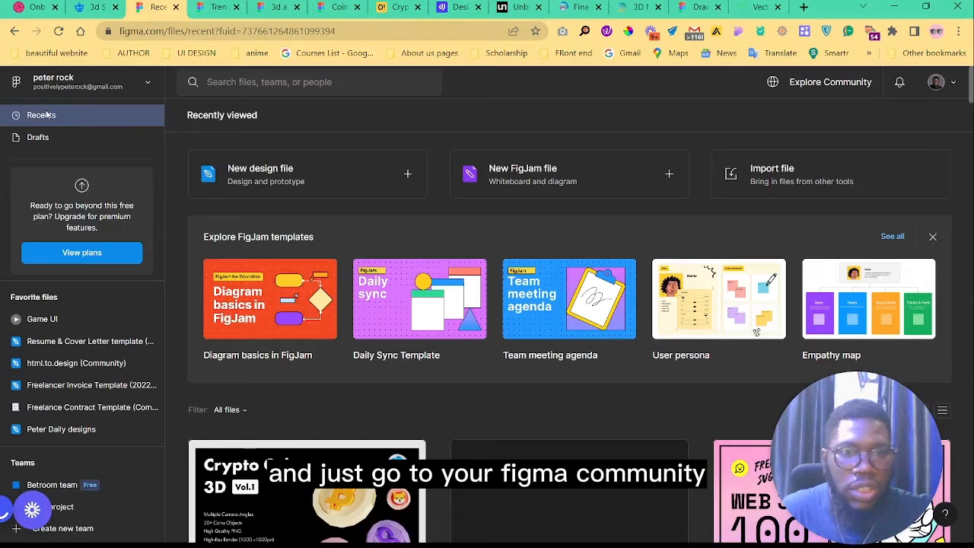
click(215, 5)
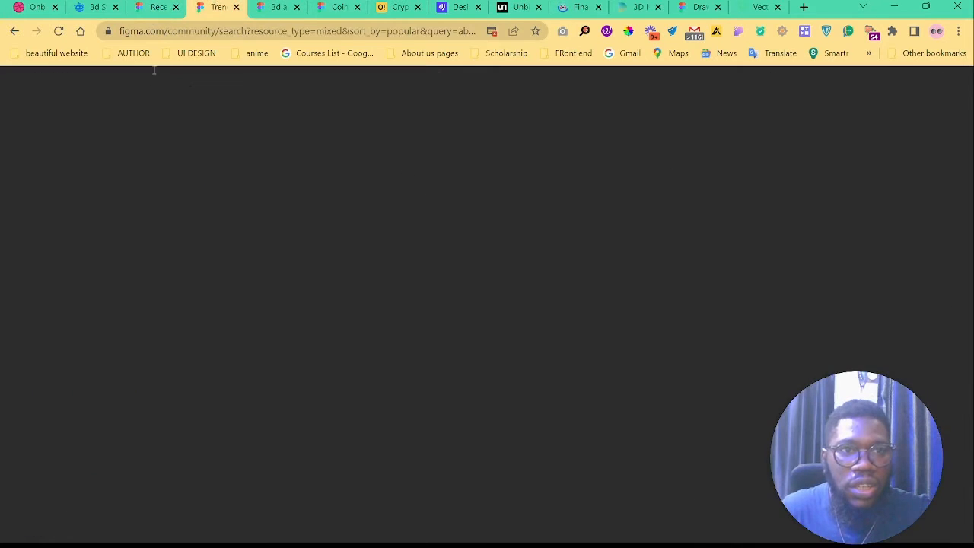
click(156, 6)
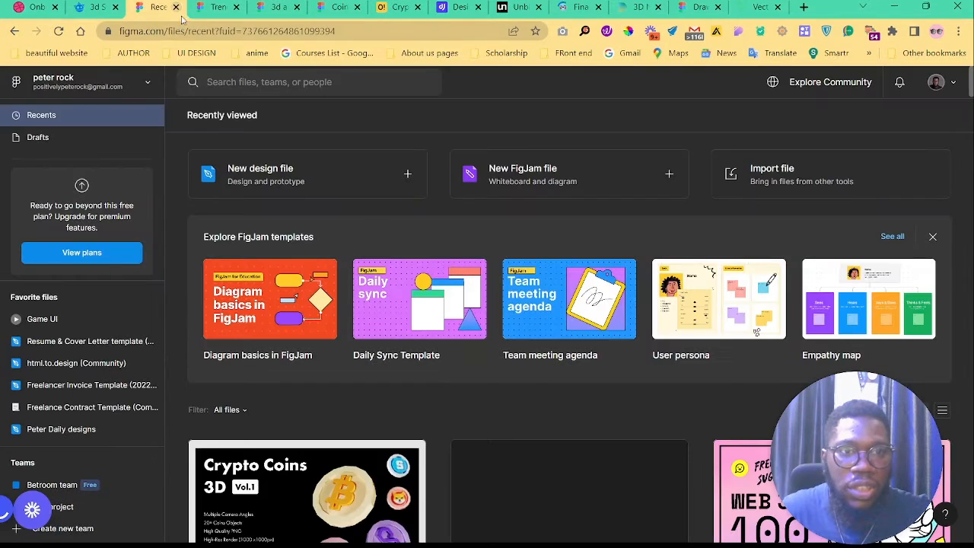
click(175, 7)
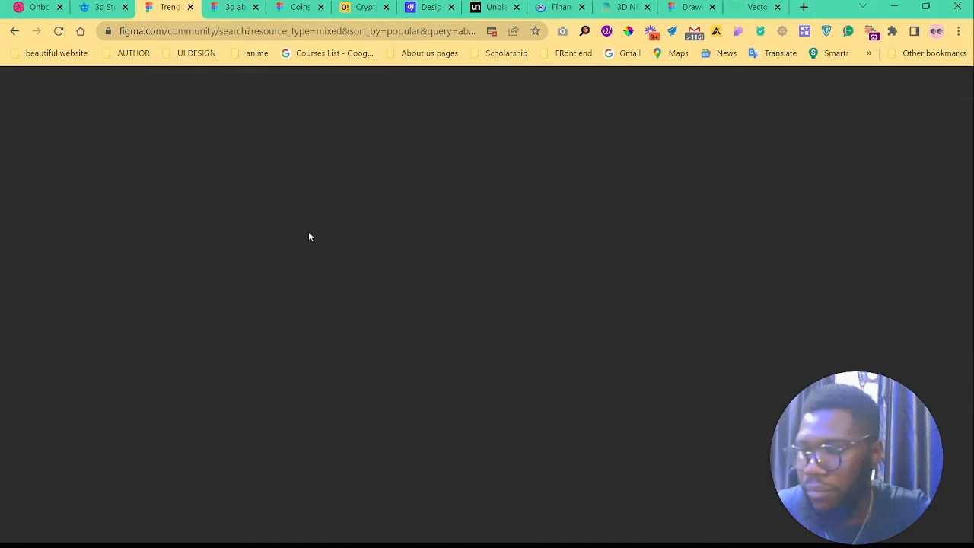
Find the 3D Semi Transparent abstract shapes entry in the Community "abstract" results and view its opened file
scroll(357, 370, up, 8)
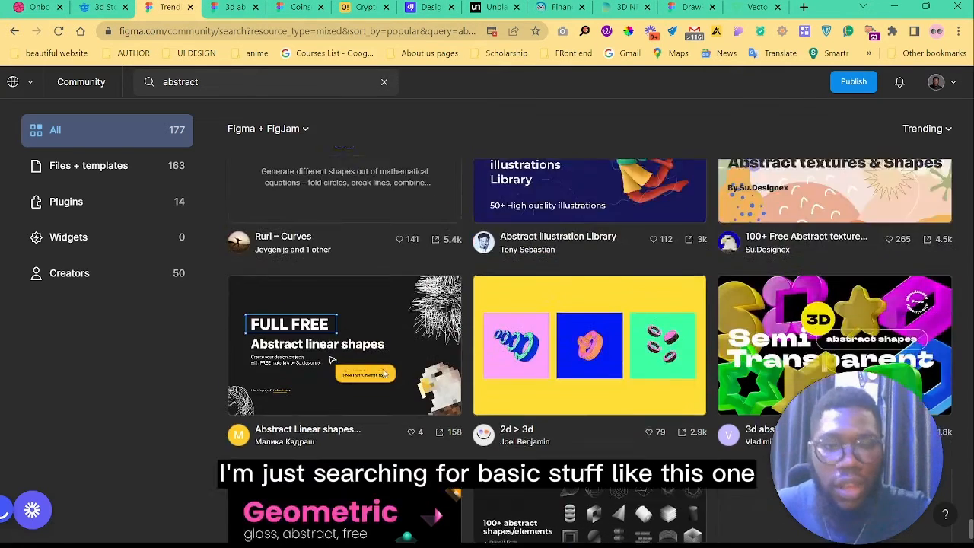
scroll(609, 378, down, 4)
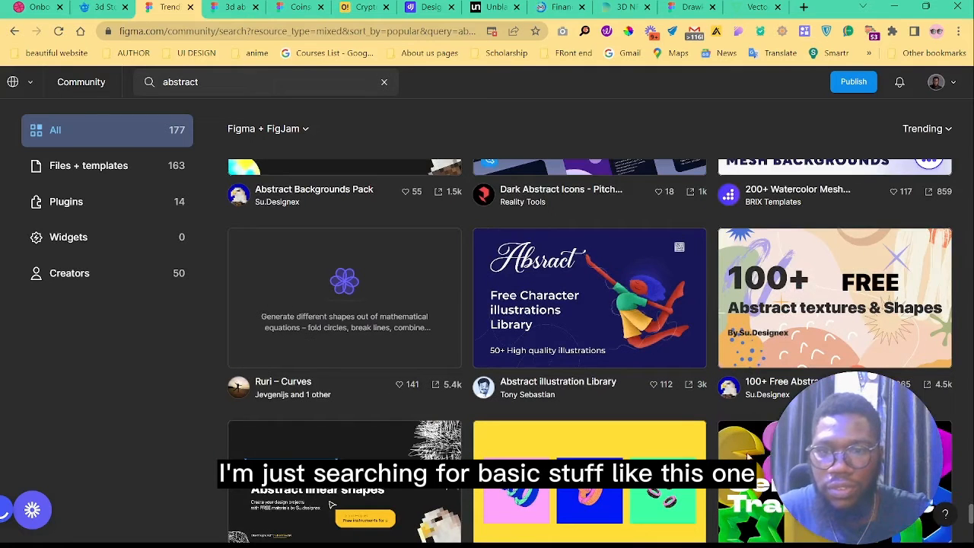
scroll(607, 378, down, 3)
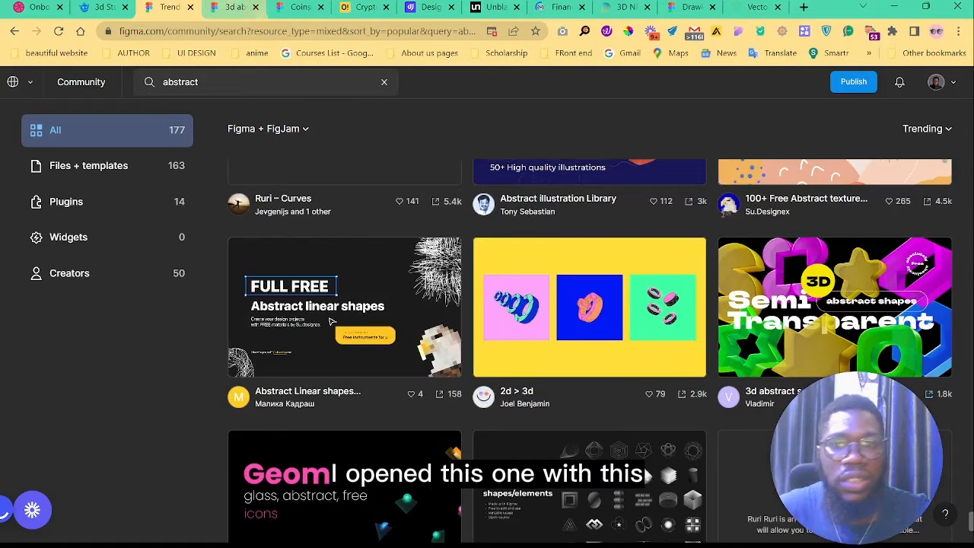
click(237, 6)
scroll(550, 246, up, 5)
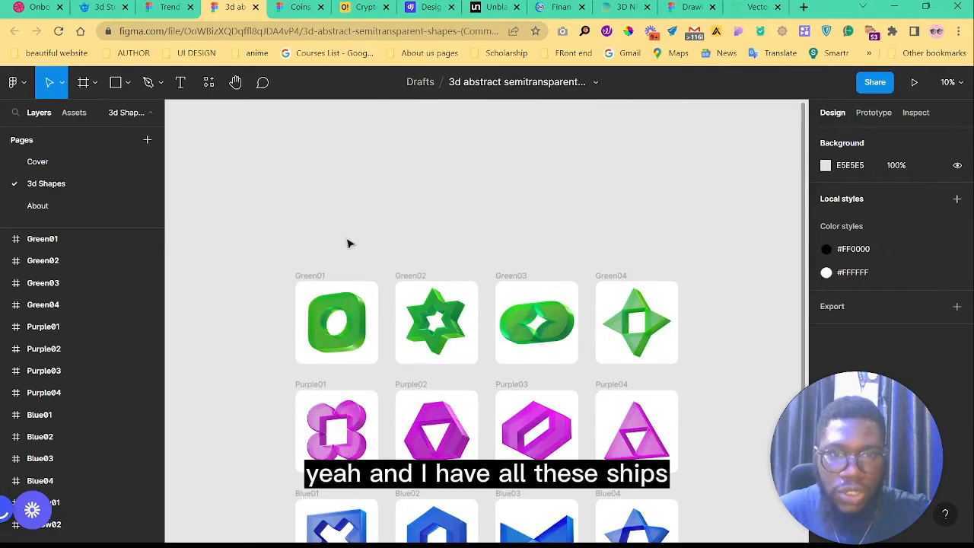
Return to the Community "abstract" results and compare shape styles from the geometric glass icons to the Metallic and Black liquid packs
click(165, 6)
scroll(637, 321, down, 4)
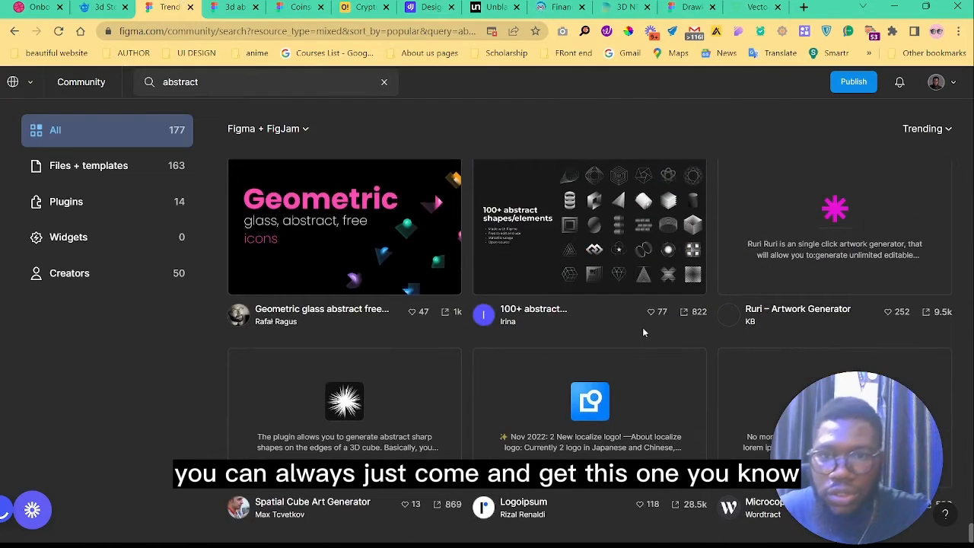
scroll(643, 327, up, 3)
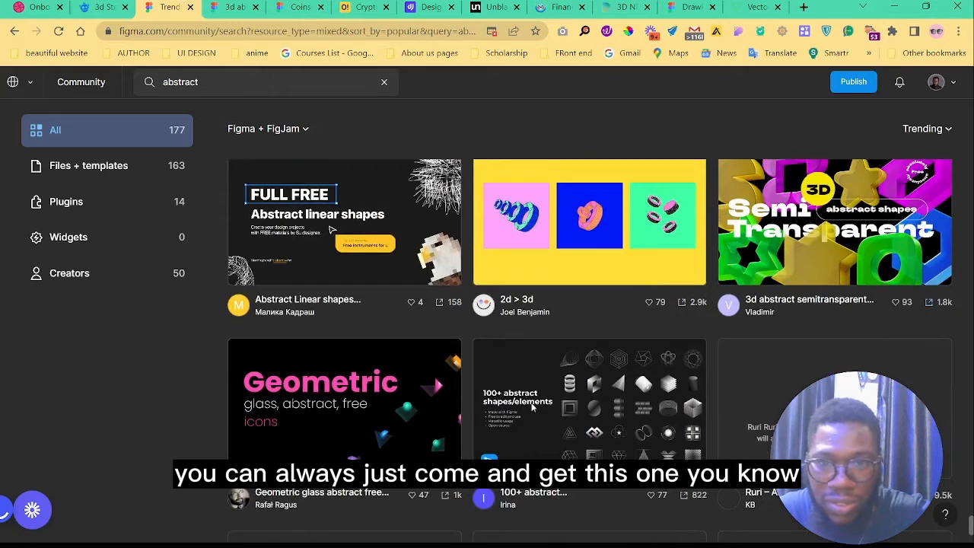
scroll(606, 381, up, 1)
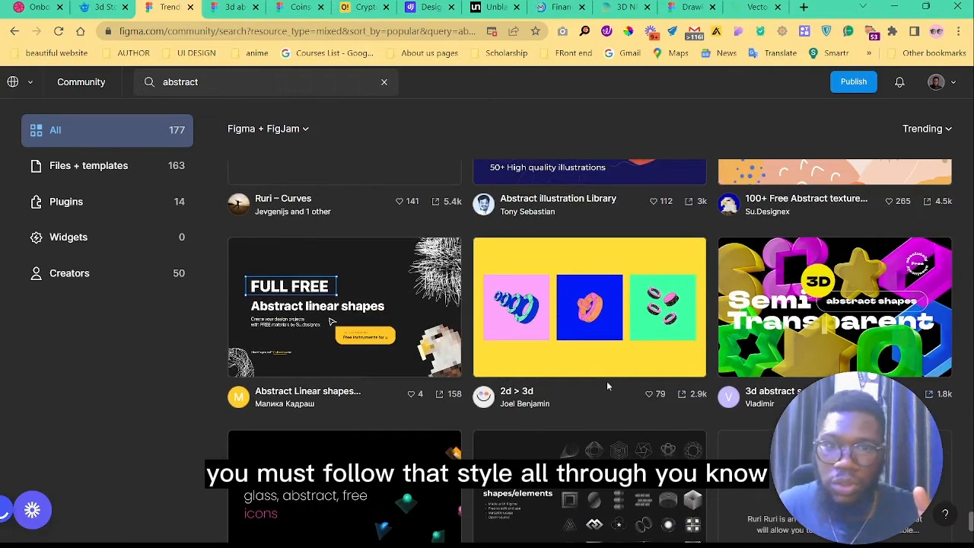
scroll(607, 381, up, 4)
scroll(605, 387, up, 2)
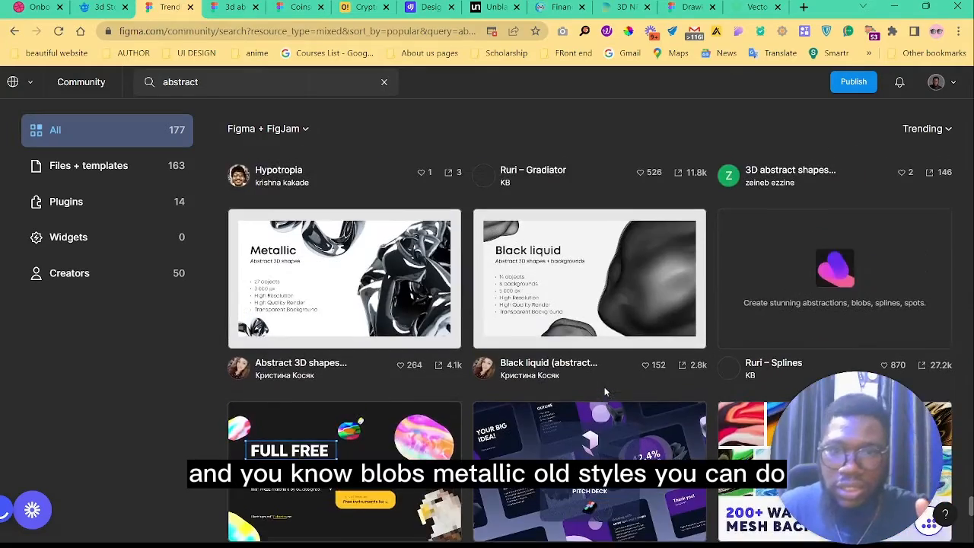
scroll(604, 387, up, 1)
scroll(604, 386, up, 1)
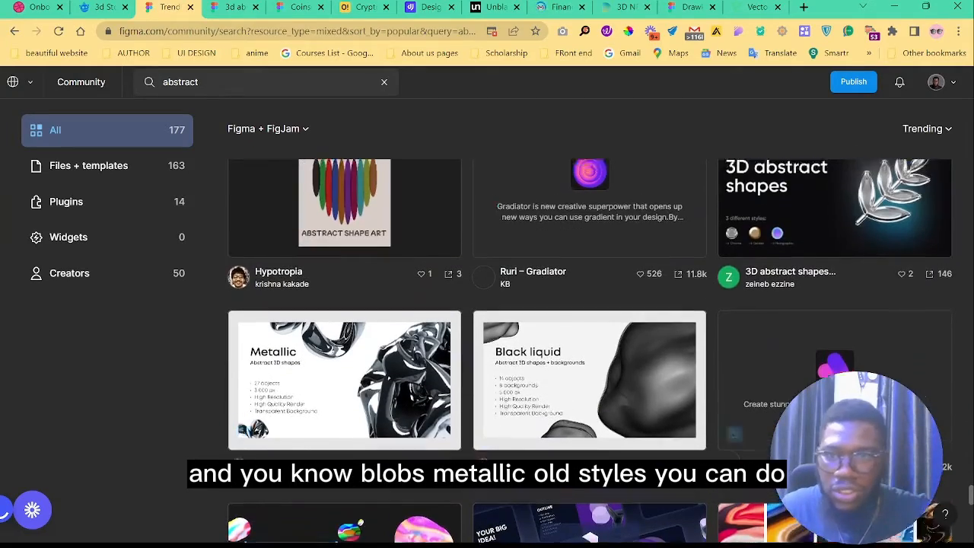
Browse more "abstract" Community results, including the Abstract Arrows Art, Holographic 3D shapes and geometric pattern files
scroll(656, 336, up, 8)
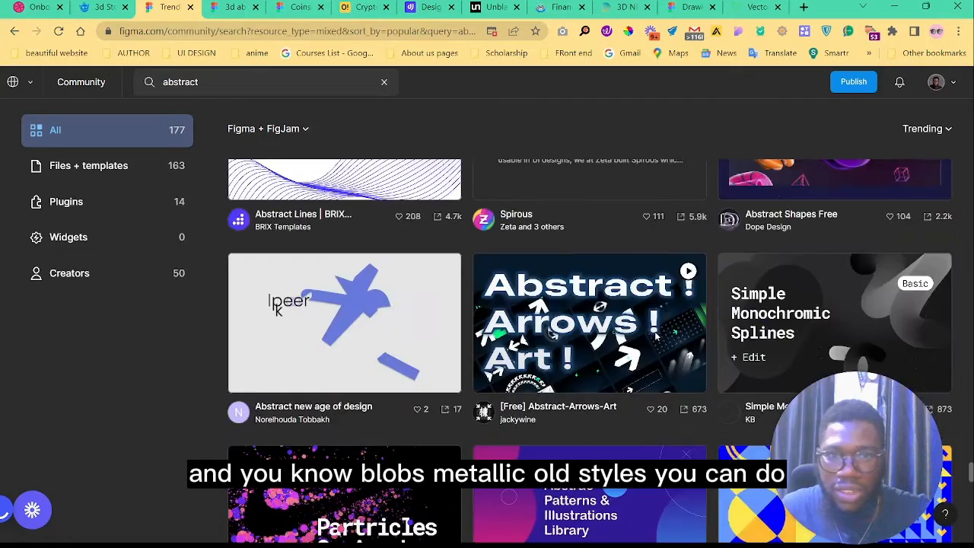
scroll(656, 336, up, 5)
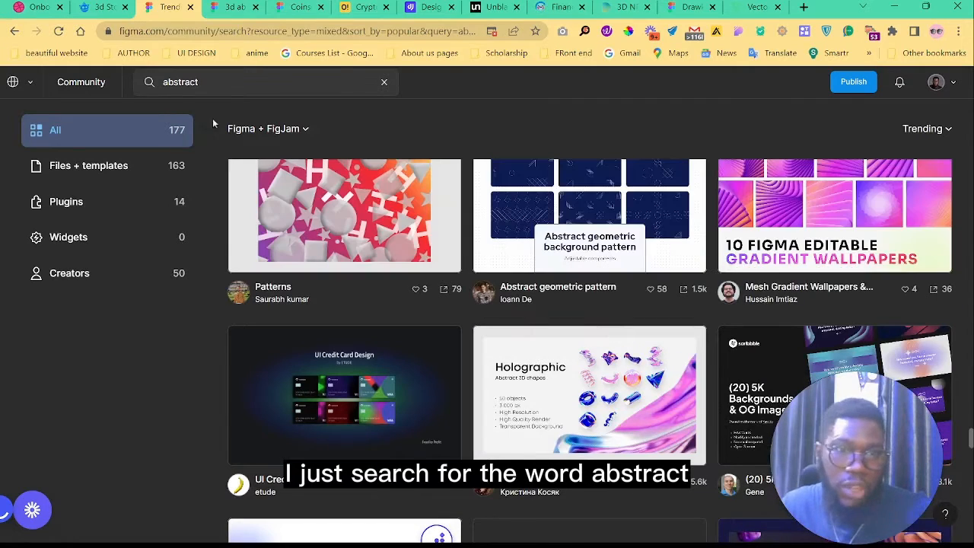
scroll(213, 124, up, 2)
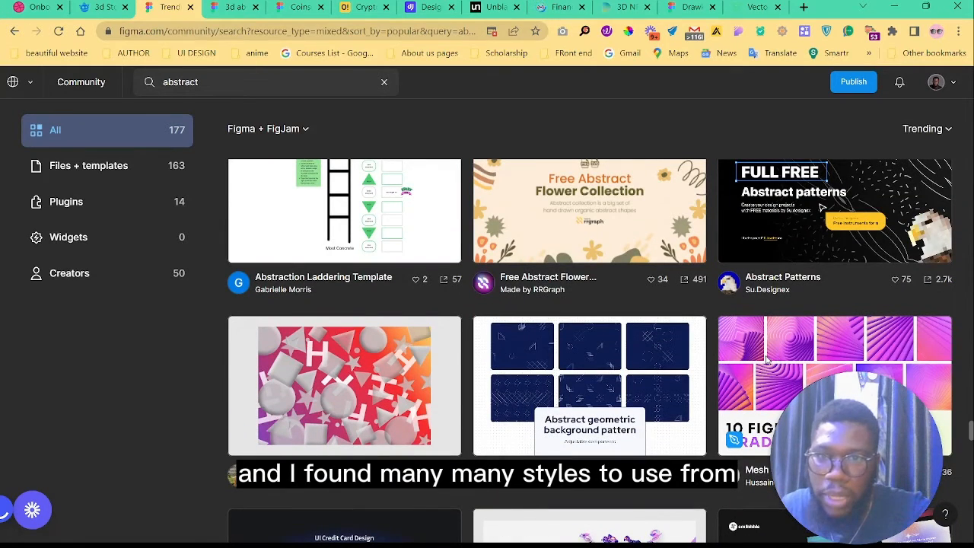
scroll(822, 207, up, 1)
scroll(821, 207, down, 4)
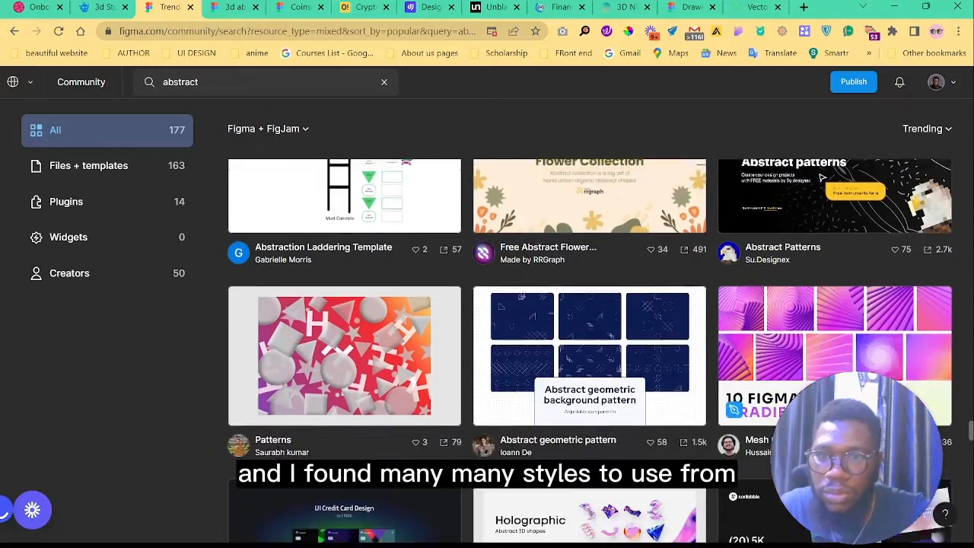
scroll(742, 327, down, 10)
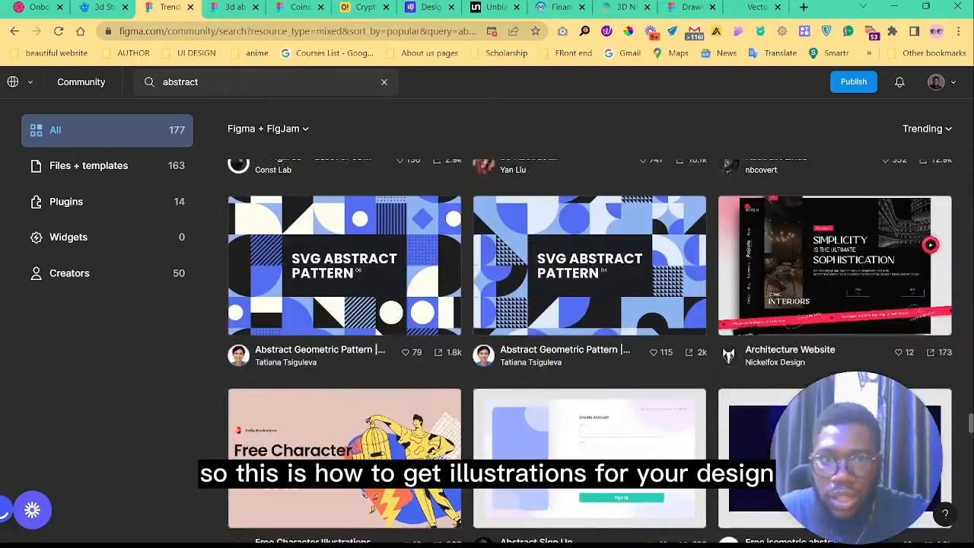
Look through the remaining "abstract" results around the abstract posters, gradient banners and Dddkit 3D illustration packs
scroll(751, 393, up, 5)
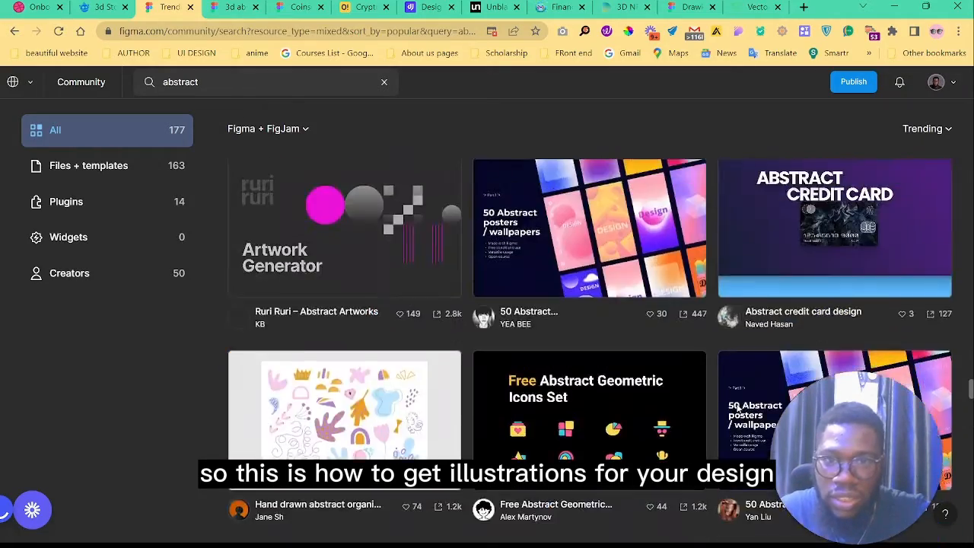
scroll(736, 408, up, 3)
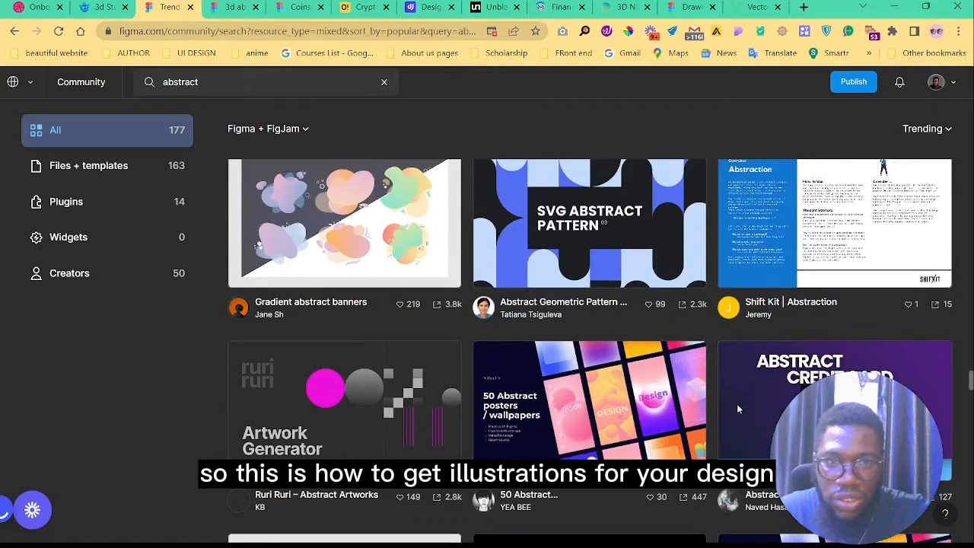
scroll(736, 409, up, 4)
scroll(737, 409, down, 4)
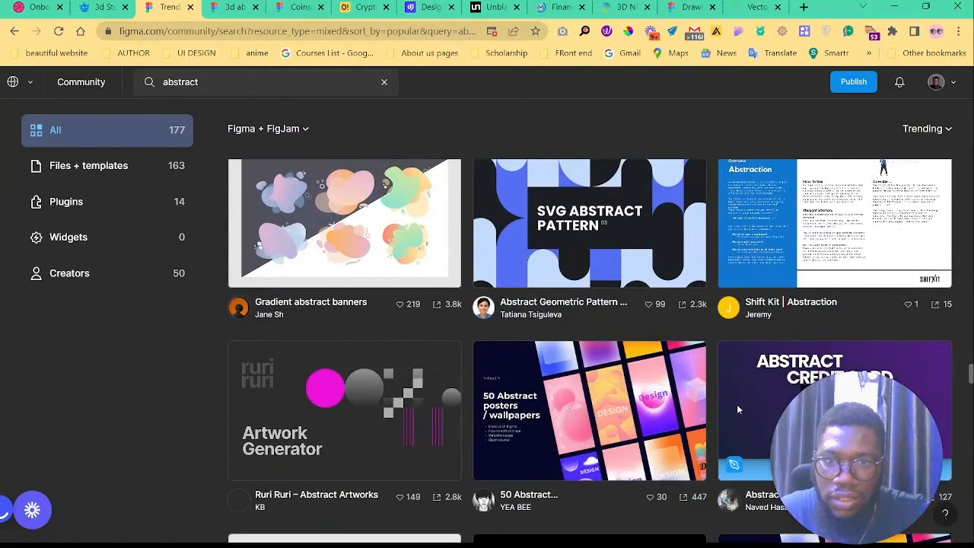
scroll(737, 408, up, 6)
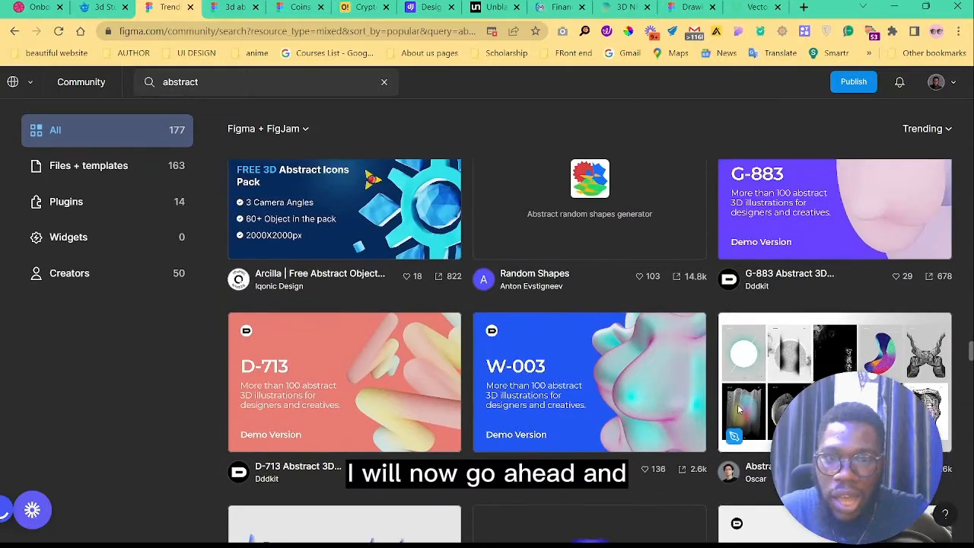
scroll(737, 409, down, 7)
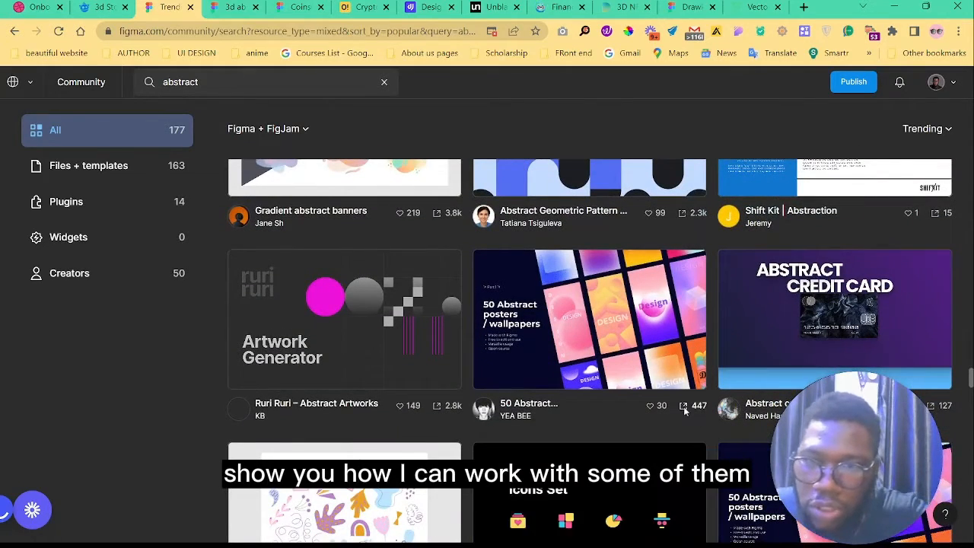
scroll(680, 413, up, 5)
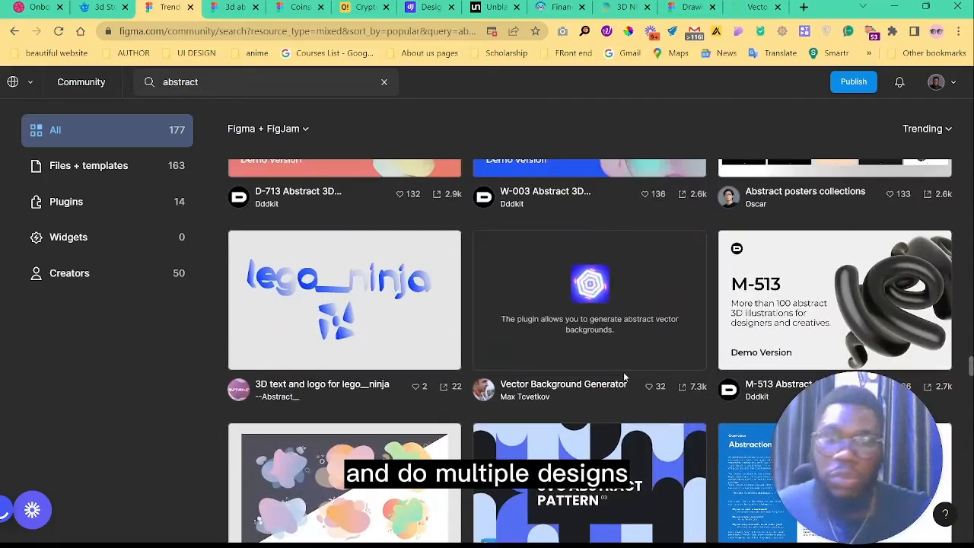
Look back up through the Community "abstract" results, from the Dddkit 3D illustration demos to the abstract poster files
scroll(625, 380, up, 4)
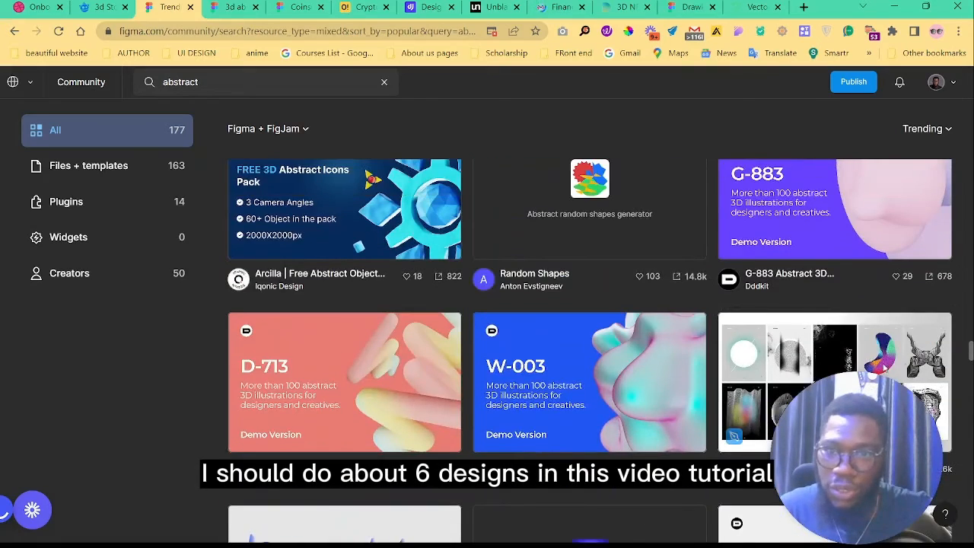
scroll(882, 368, up, 3)
scroll(875, 369, up, 3)
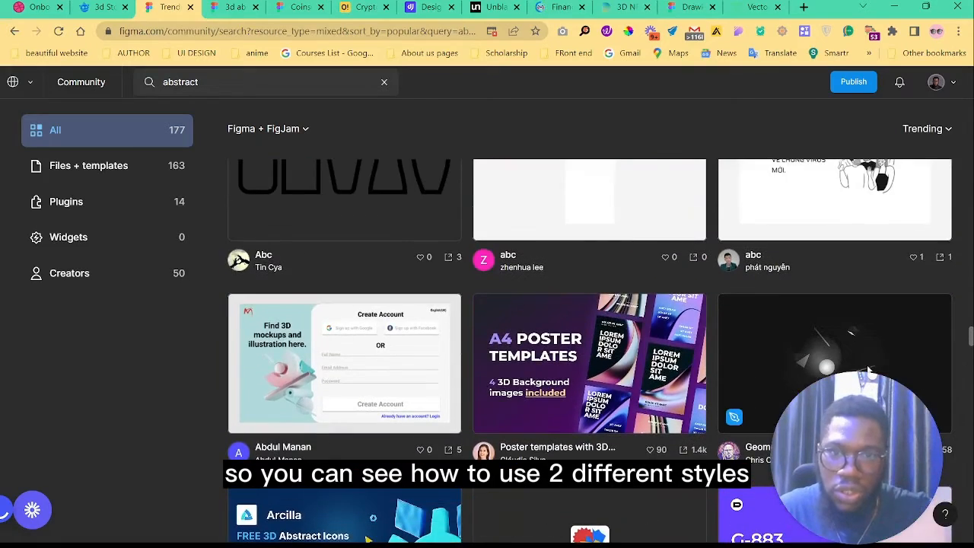
scroll(870, 370, up, 10)
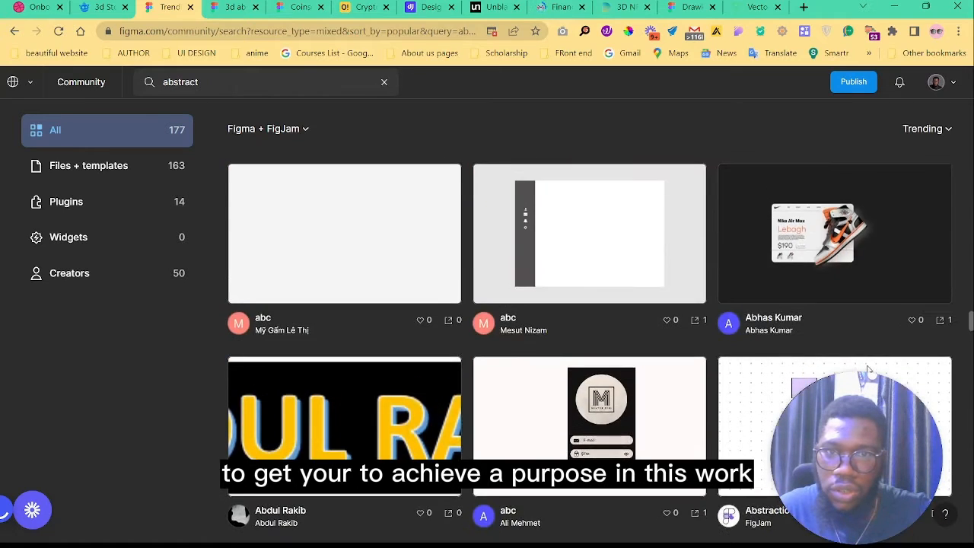
scroll(863, 370, up, 1)
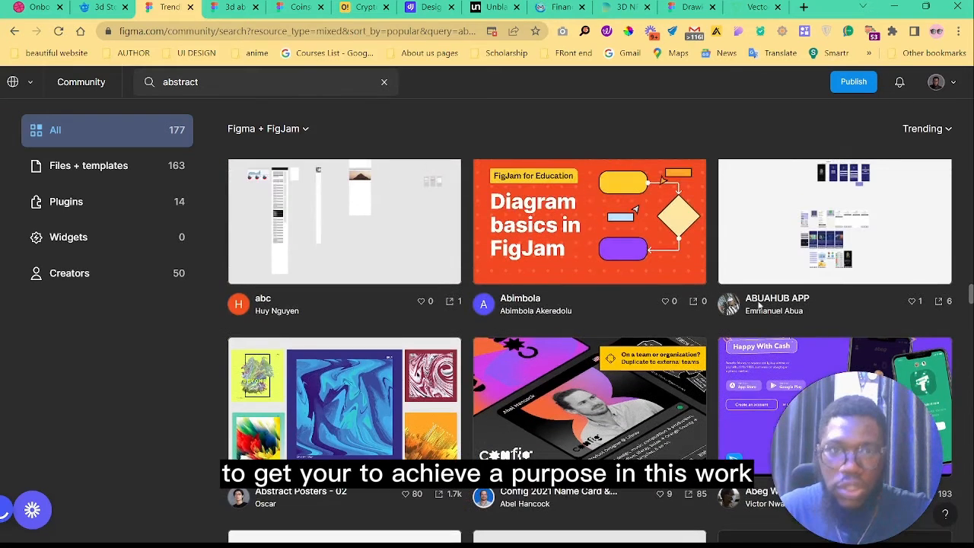
Revisit the opened 3D abstract semitransparent shapes file, the DrawKit free illustrations and the Unblast home page
click(237, 7)
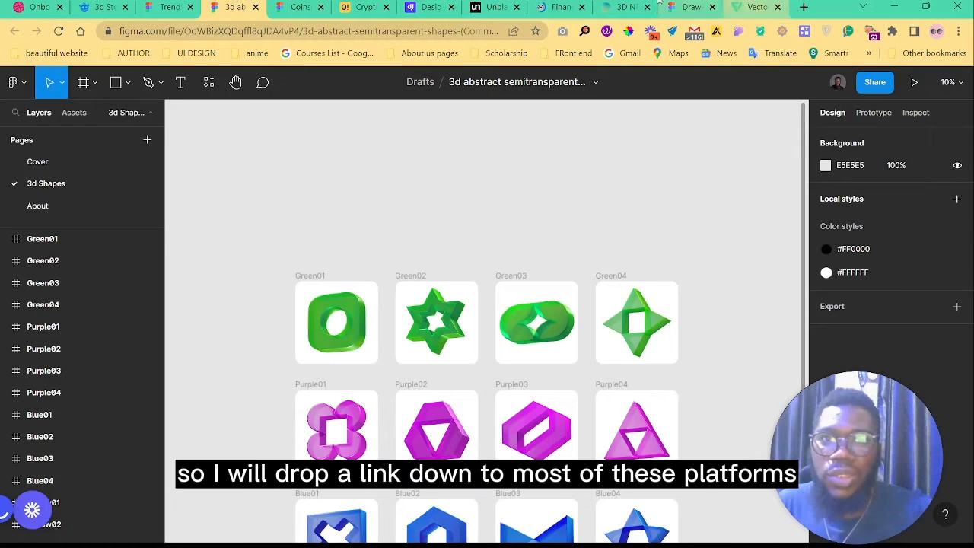
click(624, 7)
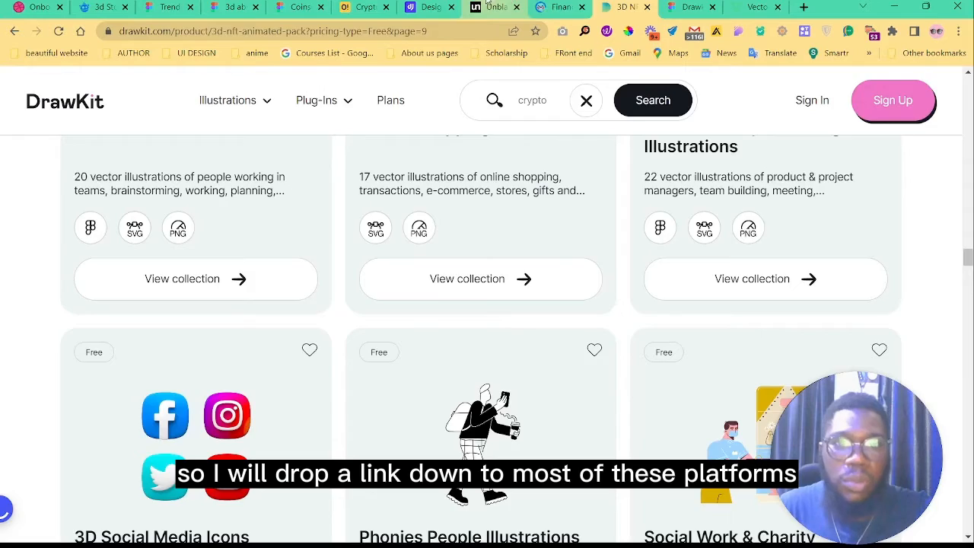
click(488, 6)
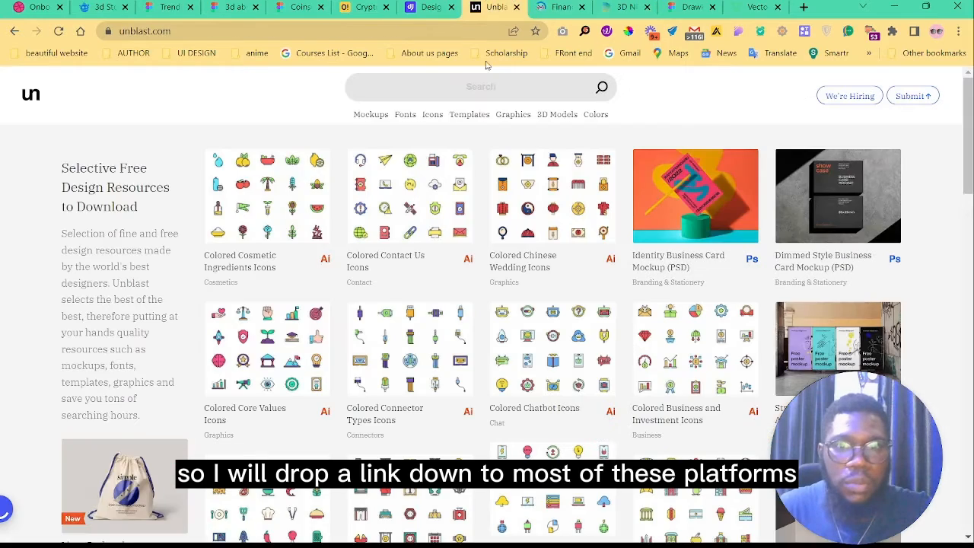
Switch to the Design Junction website and browse its cards of illustration, icon, font and design system resources
click(431, 8)
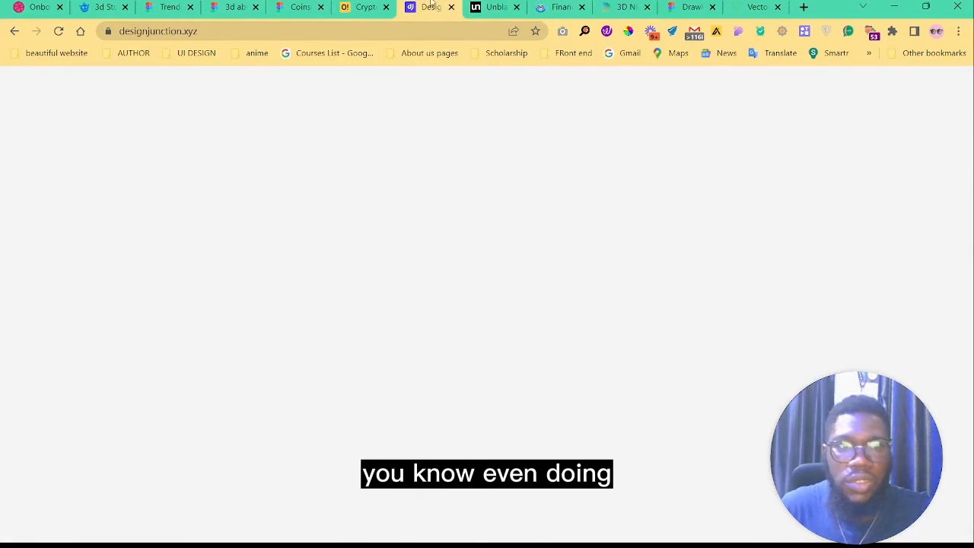
scroll(370, 213, down, 8)
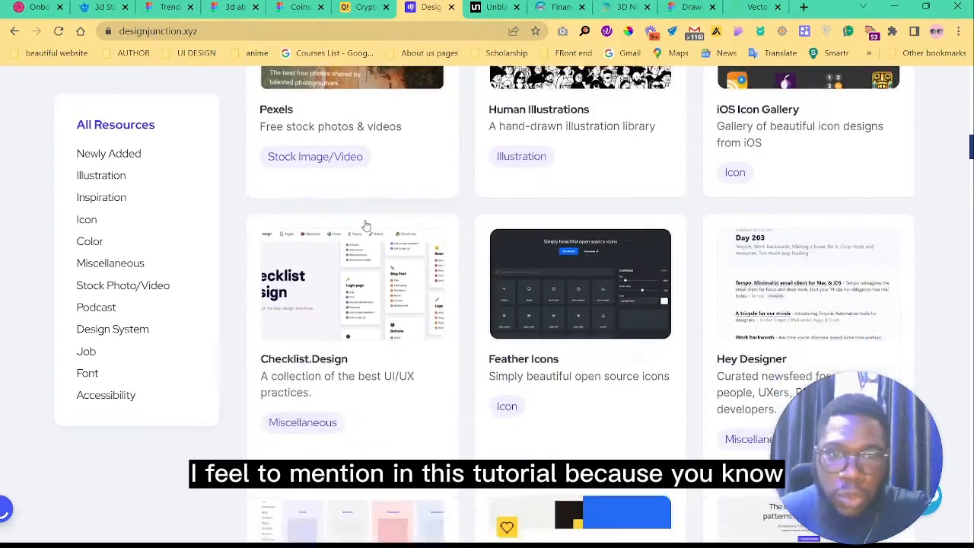
scroll(364, 223, down, 12)
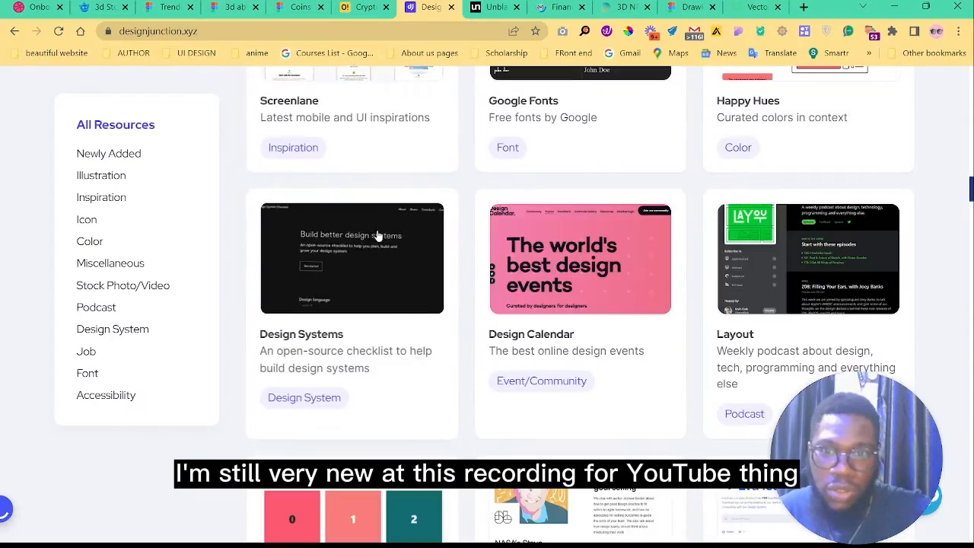
scroll(378, 237, down, 10)
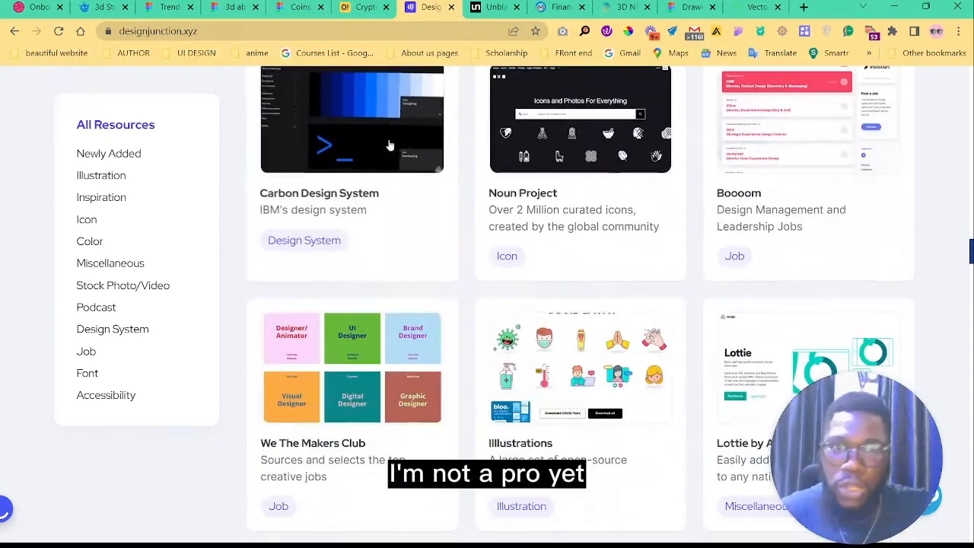
Switch to the Icons8 Ouch Crypto illustrations page and browse its 3D coin, wallet and NFT artwork
click(374, 6)
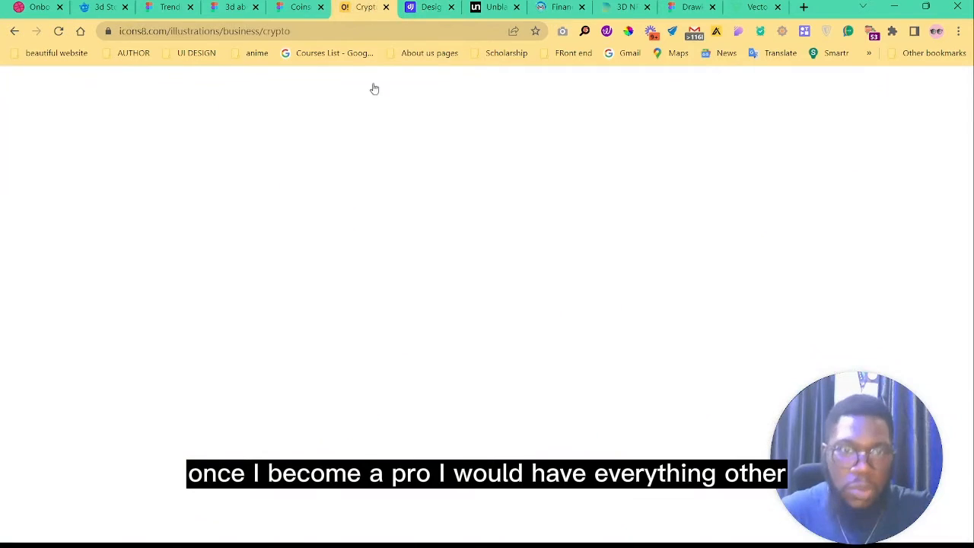
scroll(419, 266, down, 1)
scroll(431, 286, up, 1)
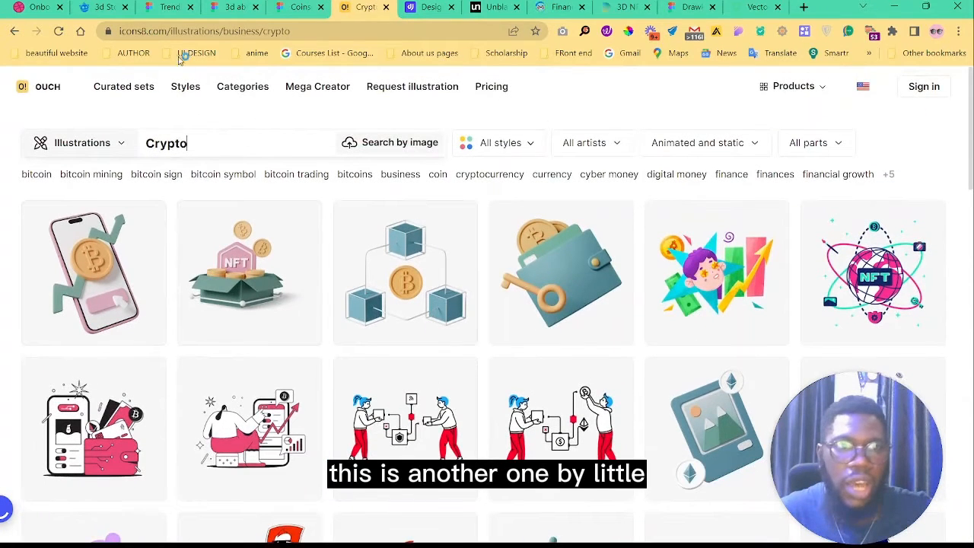
scroll(715, 342, down, 5)
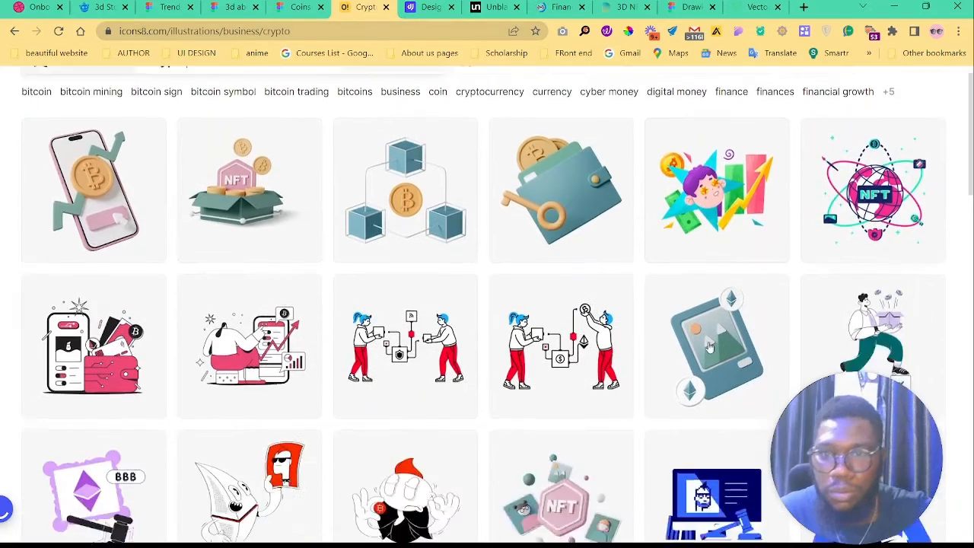
scroll(464, 354, down, 2)
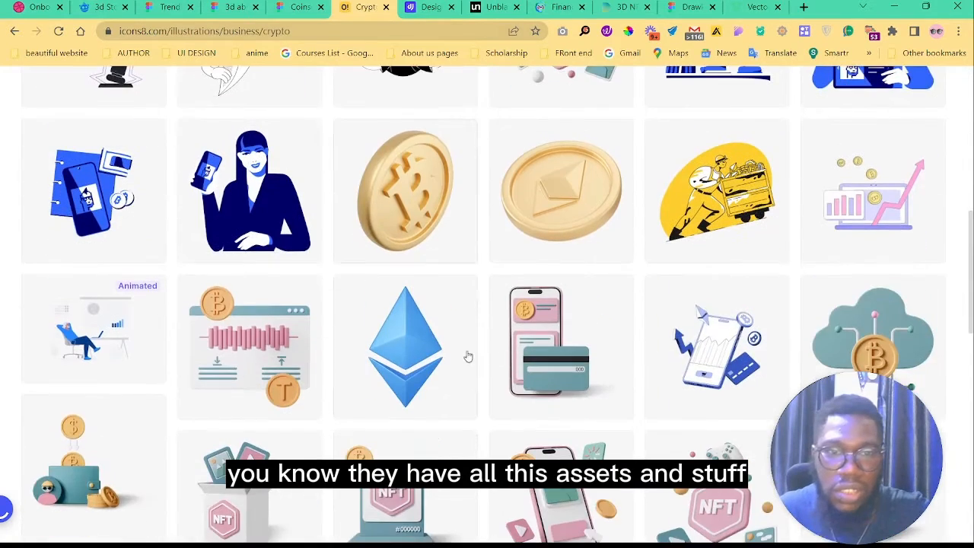
scroll(461, 353, down, 1)
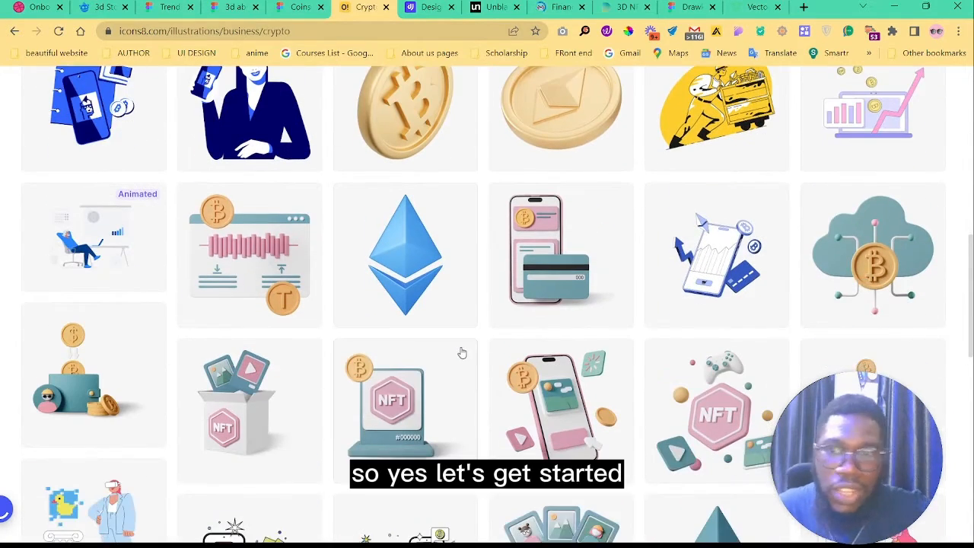
scroll(604, 354, down, 2)
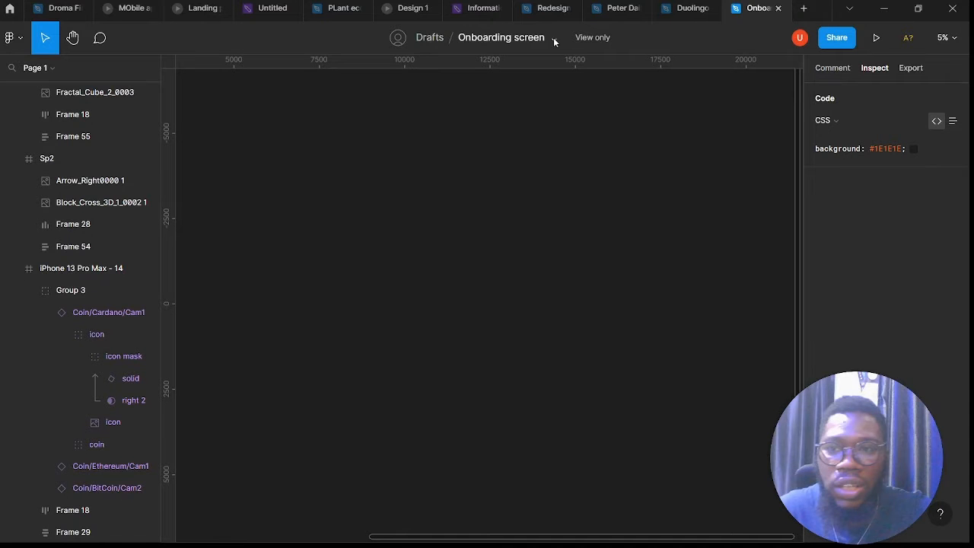
click(553, 37)
click(665, 165)
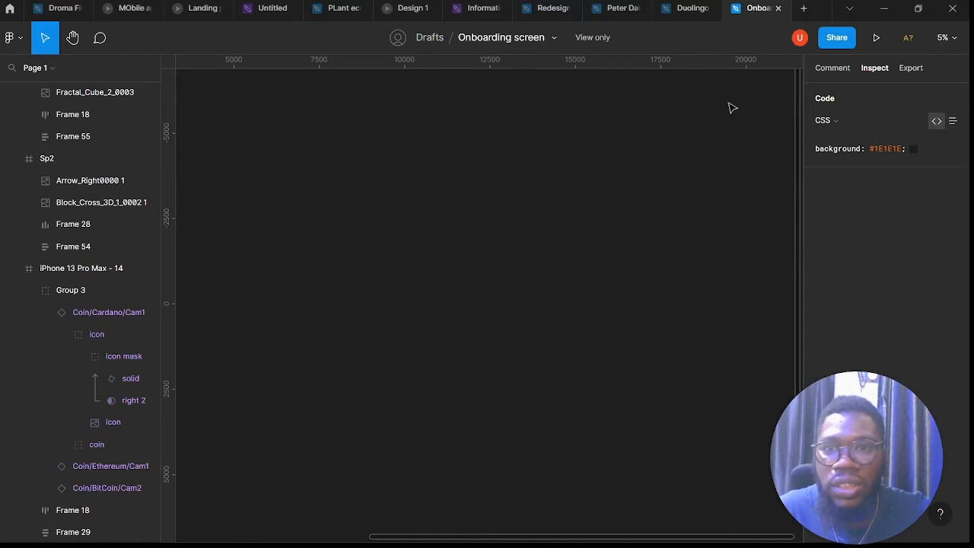
click(805, 10)
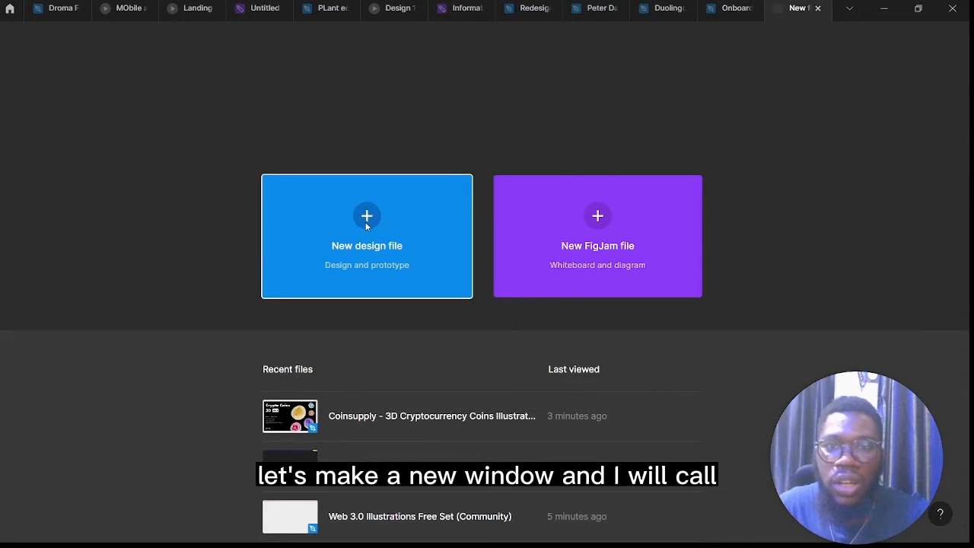
click(366, 226)
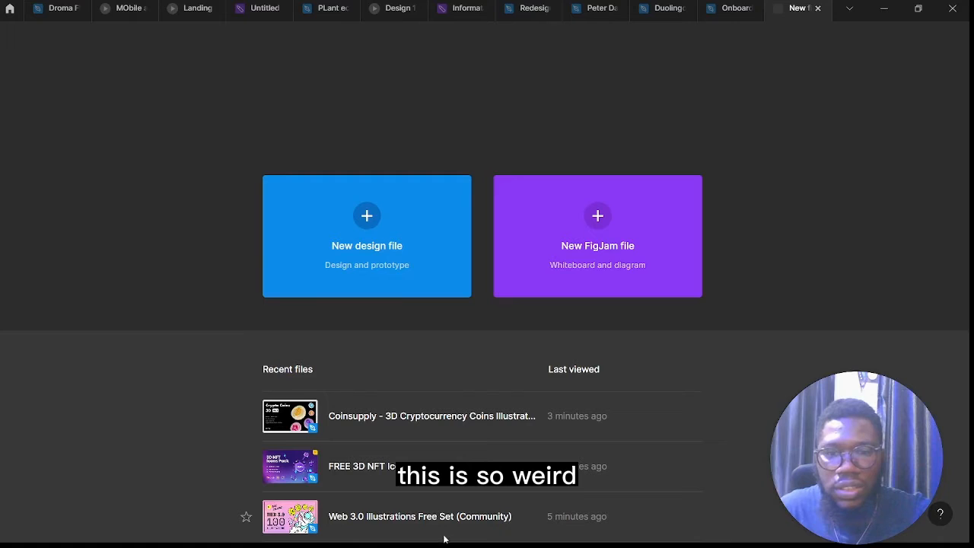
key(ctrl+w)
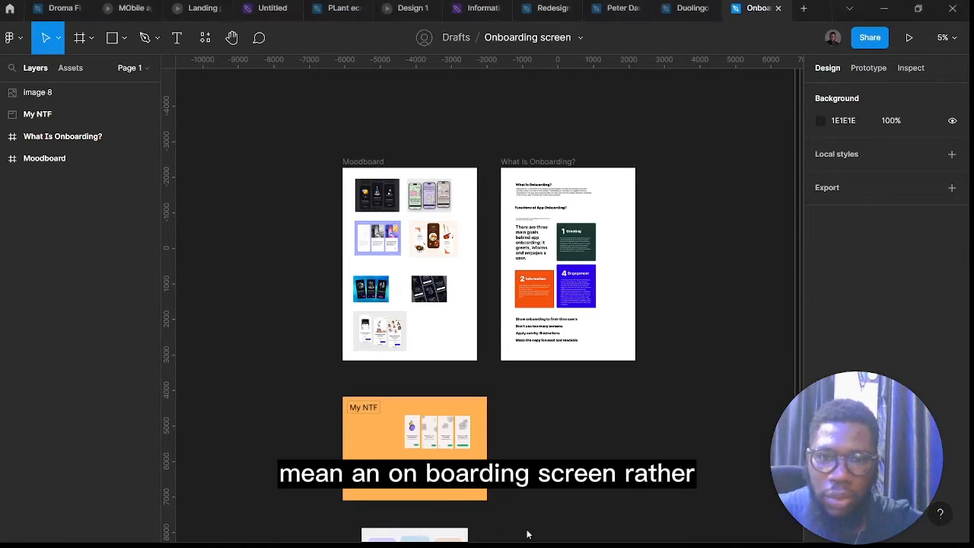
Add an iPhone 14 frame (390×844) on the empty canvas beyond the What Is Onboarding? frame
scroll(497, 430, right, 5)
scroll(503, 430, up, 3)
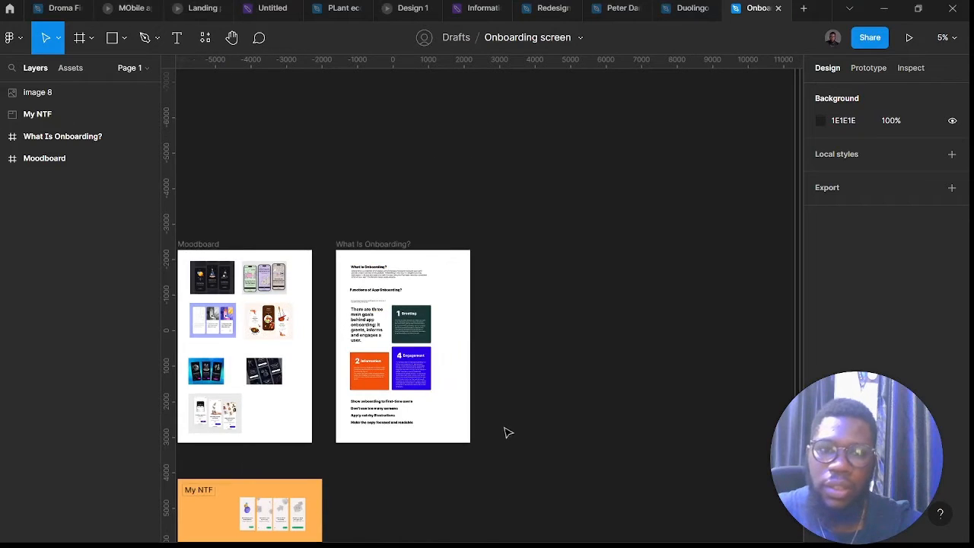
scroll(505, 432, right, 7)
scroll(219, 194, down, 5)
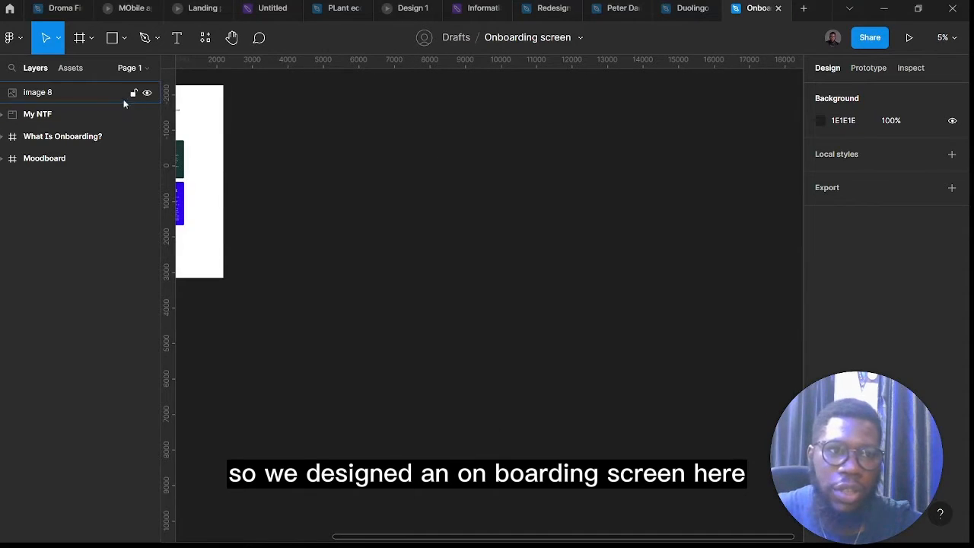
click(79, 37)
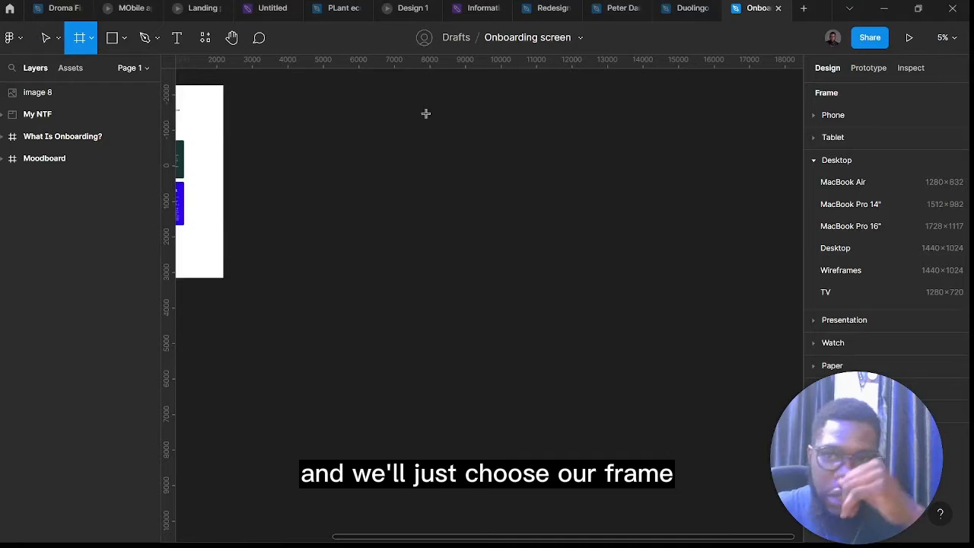
click(828, 115)
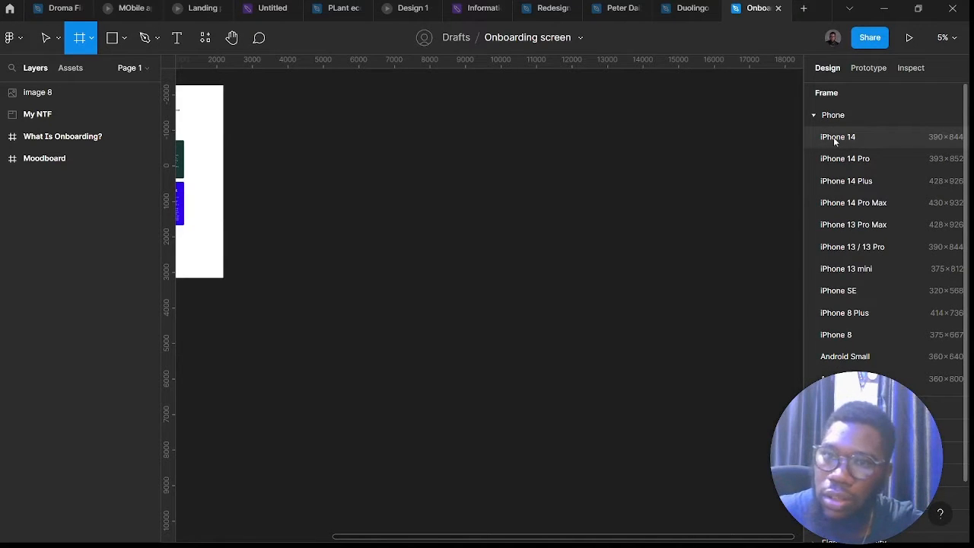
click(833, 137)
Move the iPhone 14 frame closer to the What Is Onboarding? frame and deselect it
scroll(495, 288, up, 3)
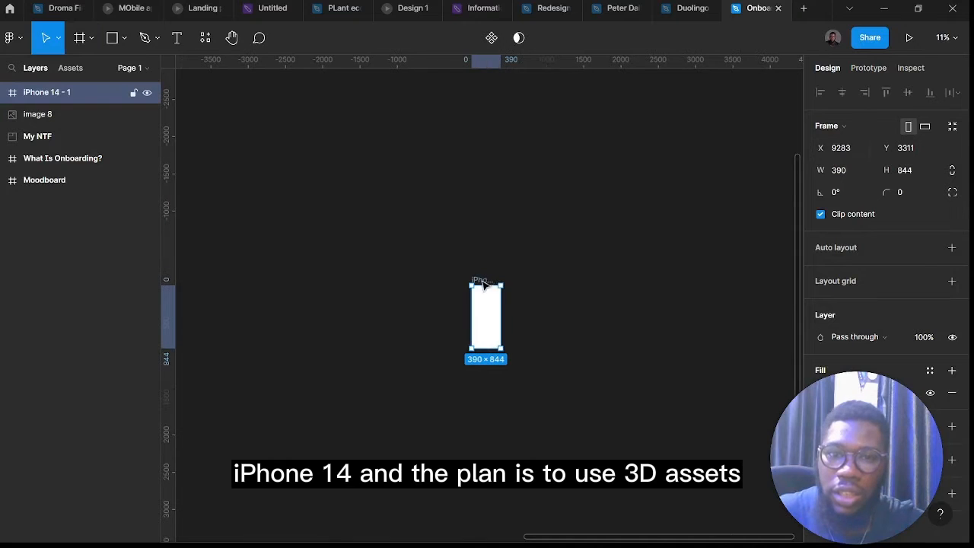
drag(484, 283, 296, 239)
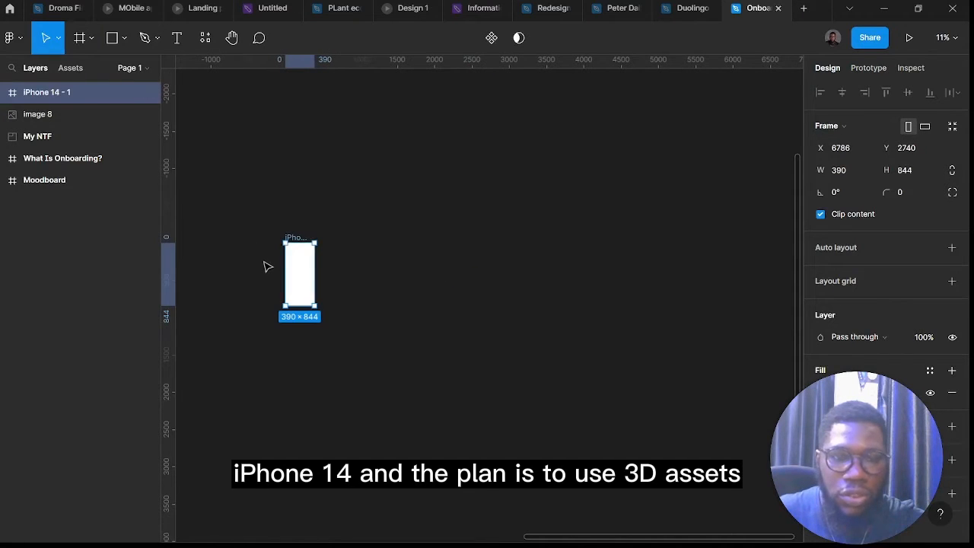
scroll(266, 267, left, 5)
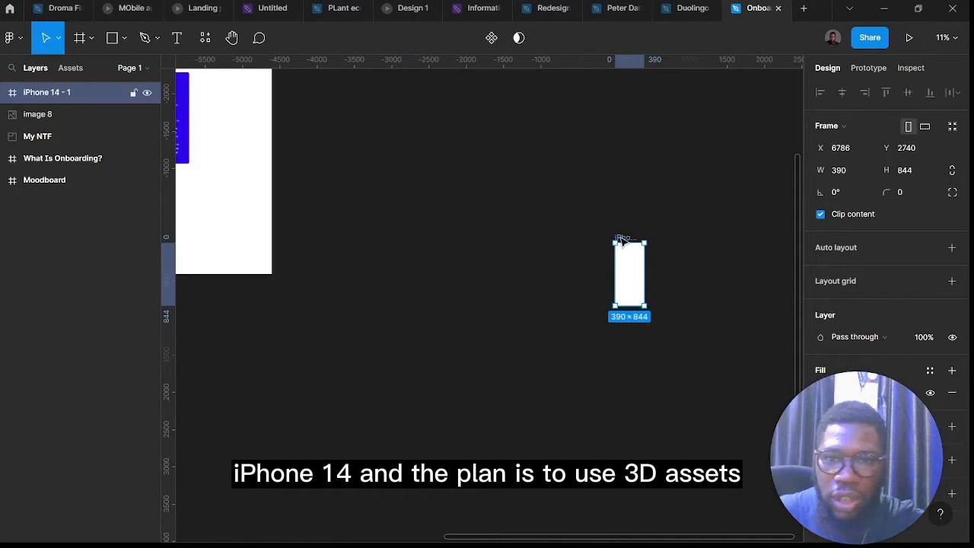
drag(624, 242, 442, 256)
click(473, 233)
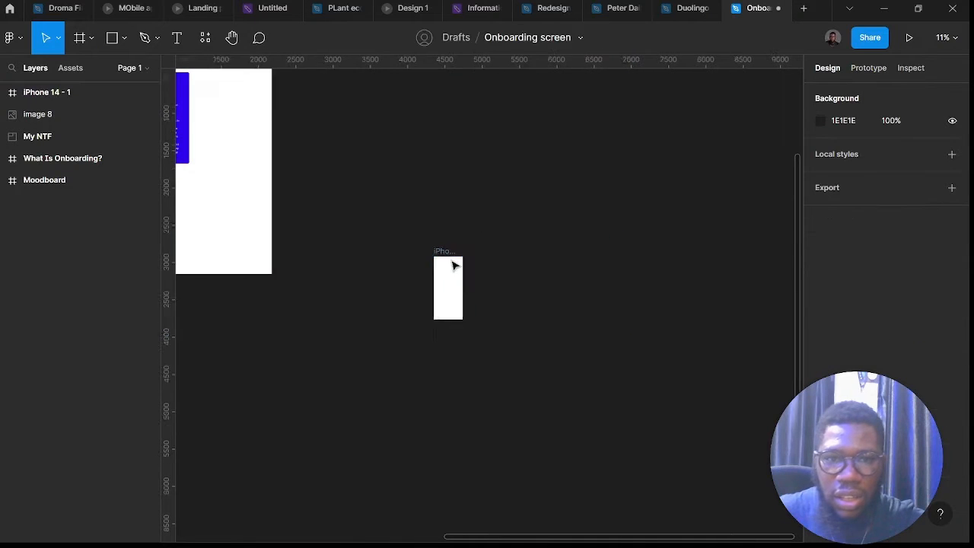
ctrl+scroll(452, 268, up, 5)
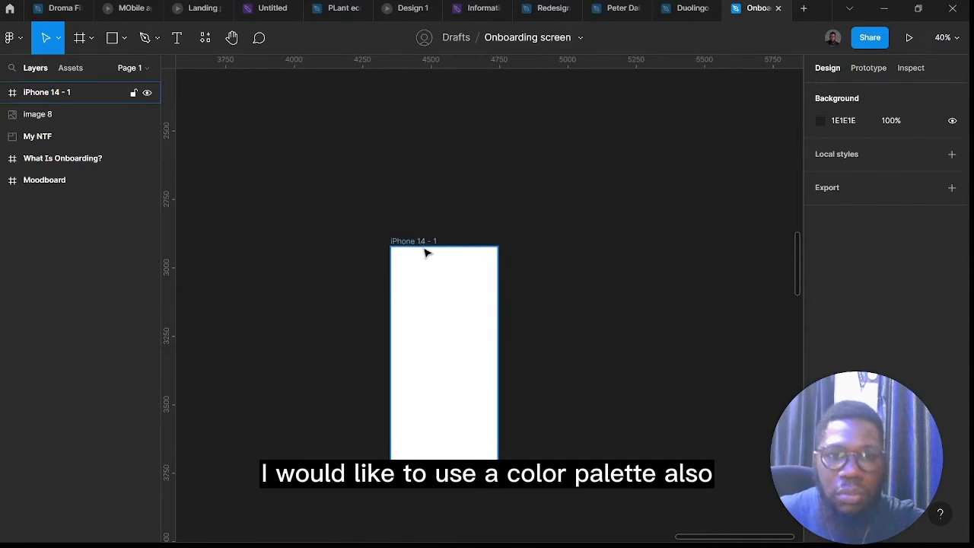
click(201, 42)
click(275, 68)
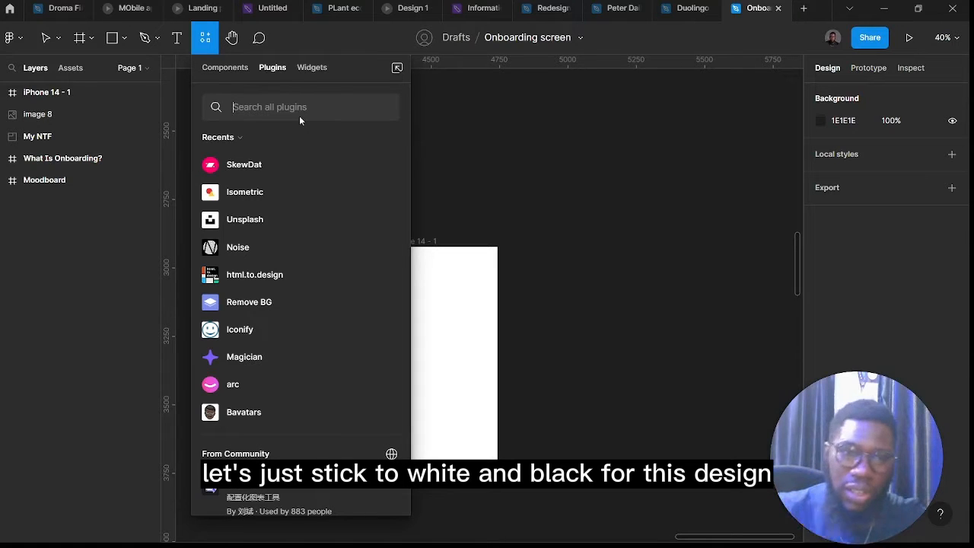
click(479, 163)
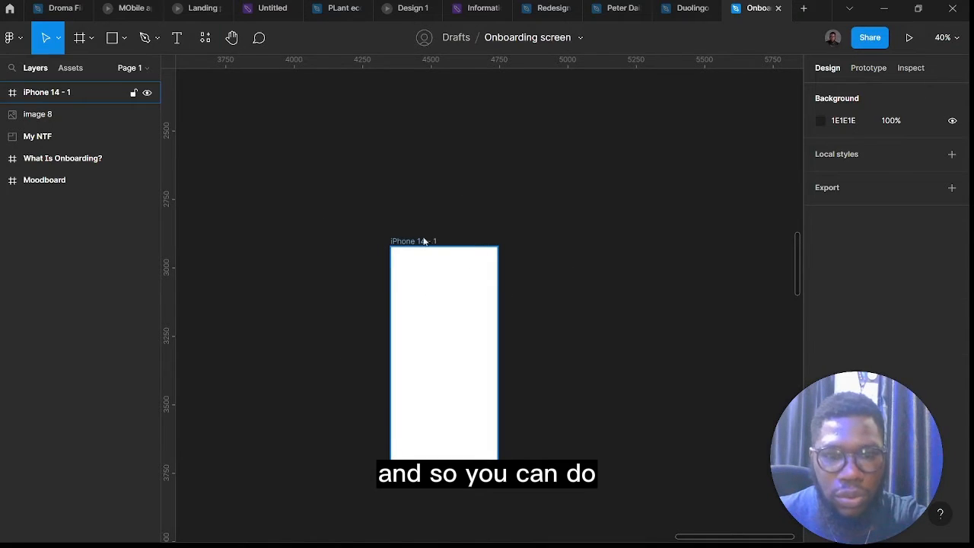
Duplicate the iPhone 14 frame to its right at about X 4881, Y 2924, aligned with the original
drag(424, 241, 572, 240)
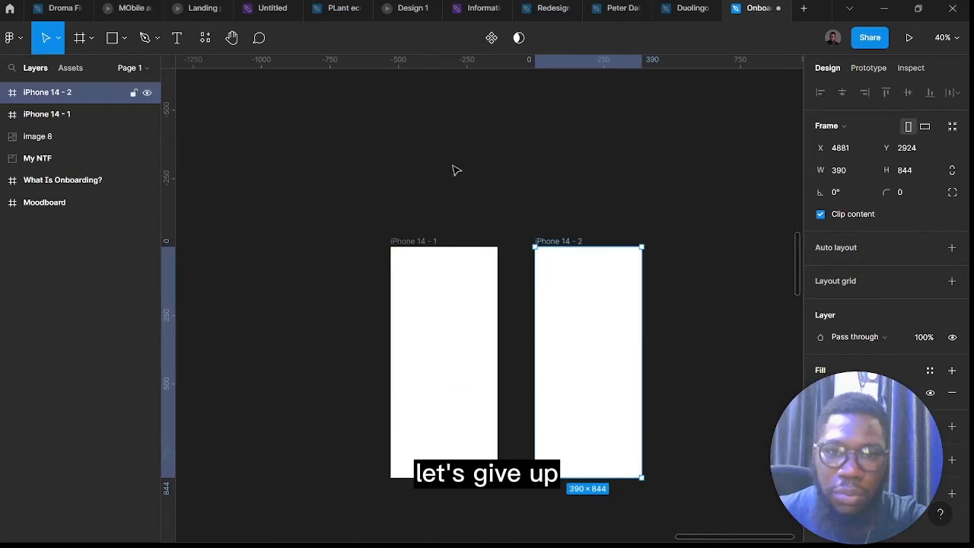
click(452, 168)
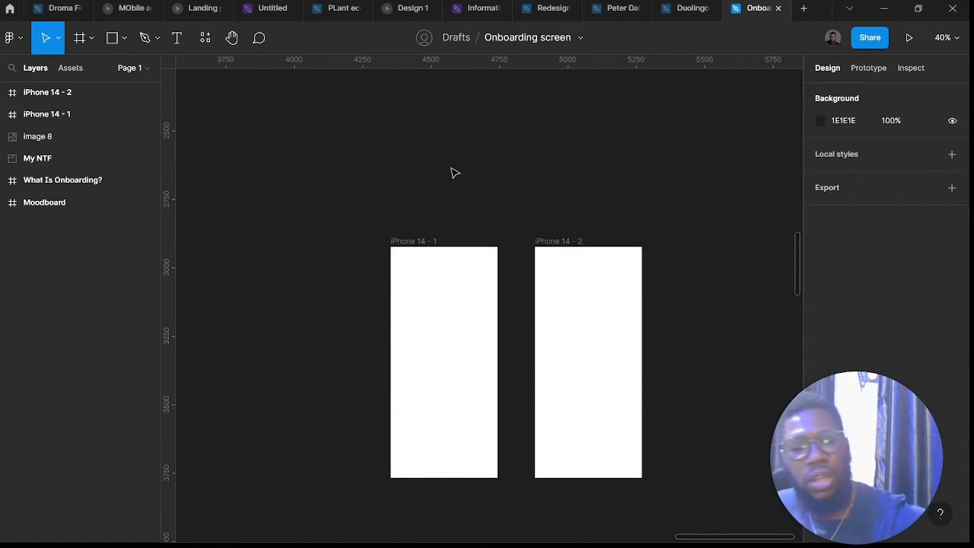
Add the app name as a text layer reading "Oncrytp" on the empty canvas above the iPhone 14 - 1 frame
key(t)
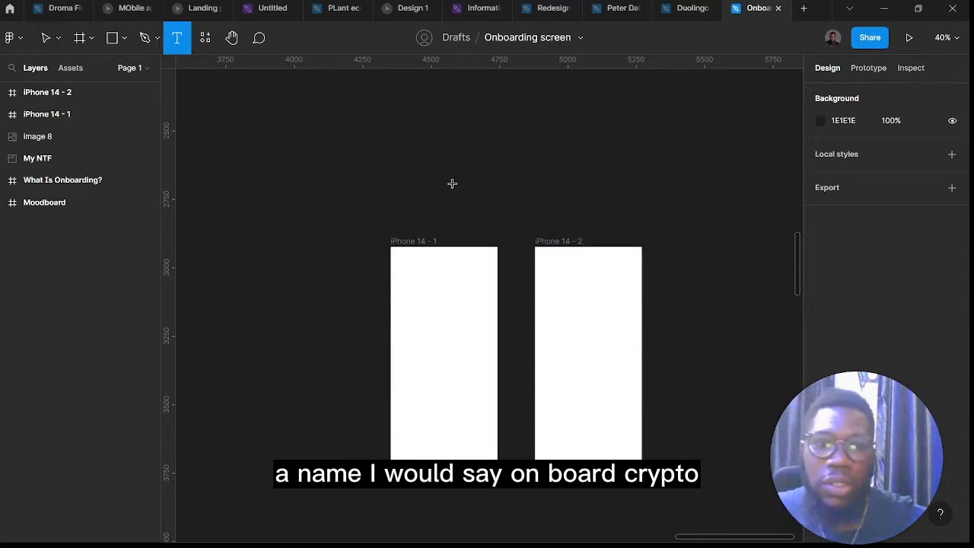
click(453, 184)
text(Onbo)
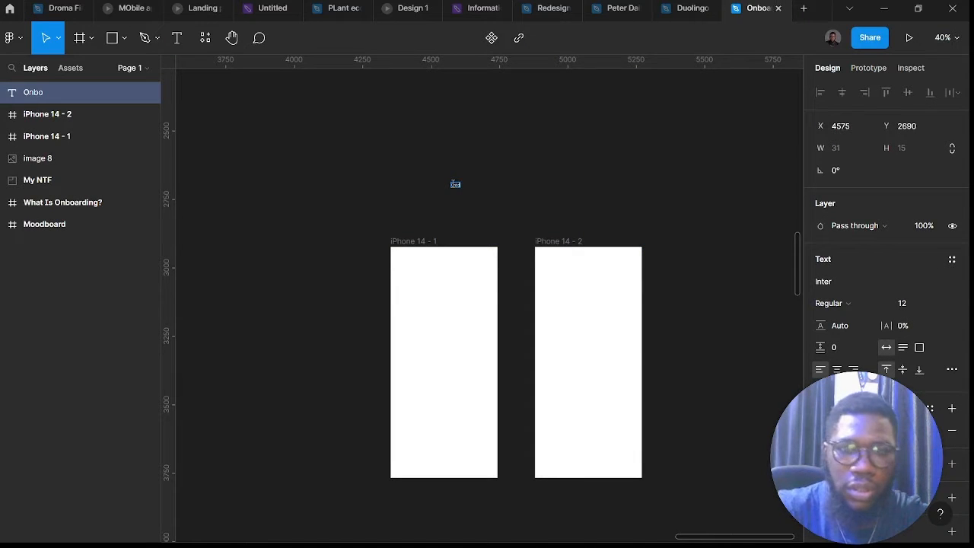
scroll(464, 187, up, 5)
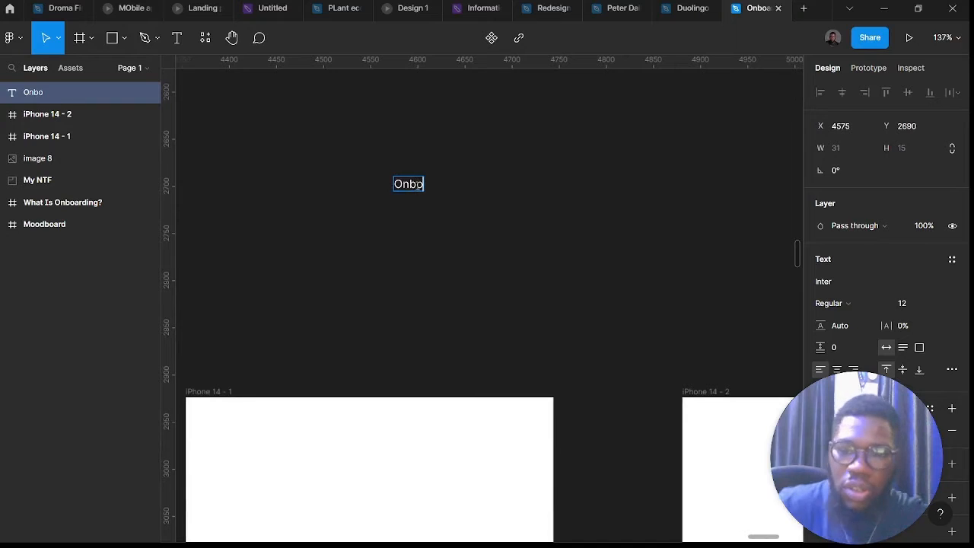
key(BackSpace)
key(BackSpace)
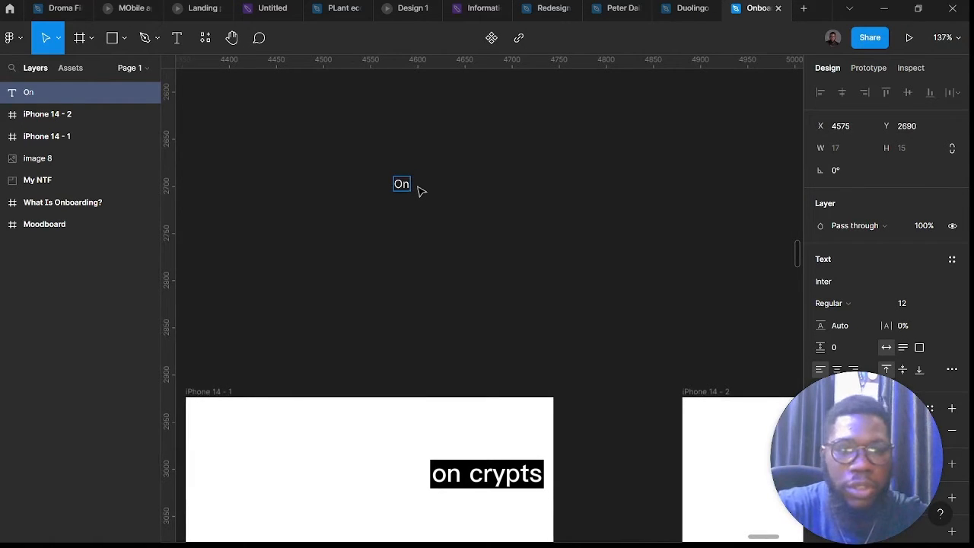
text(cryt)
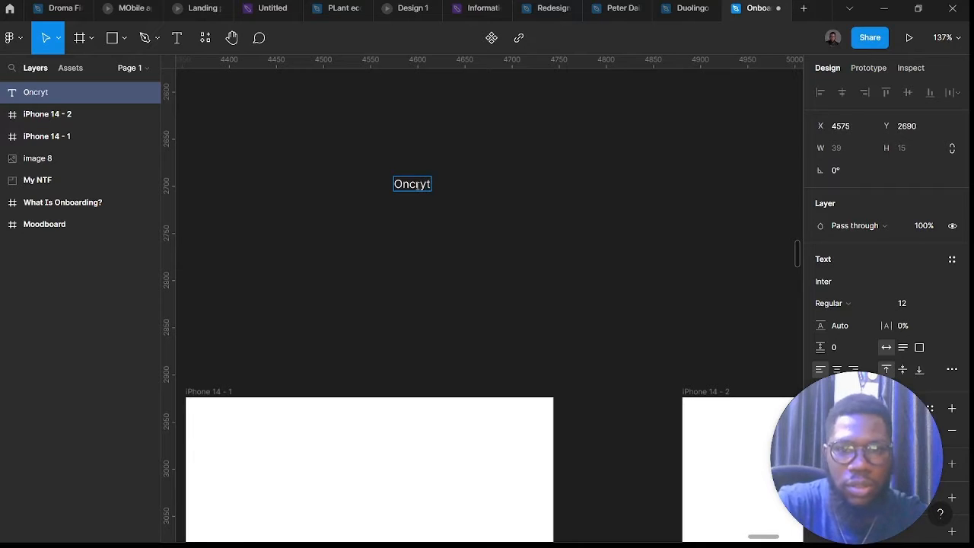
text(p)
key(Escape)
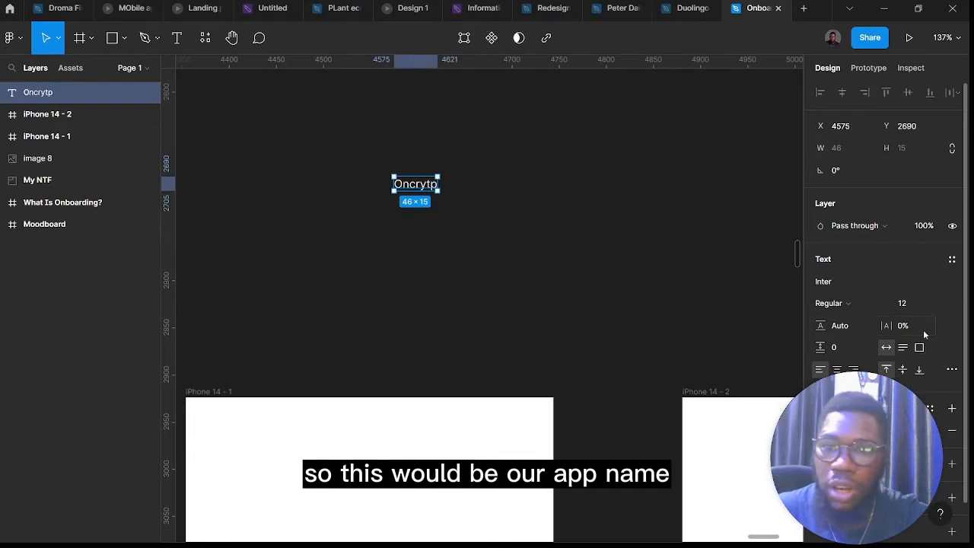
Set the Oncrytp text's font to Clash Display with the Semibold weight
click(893, 280)
text(Clash Display)
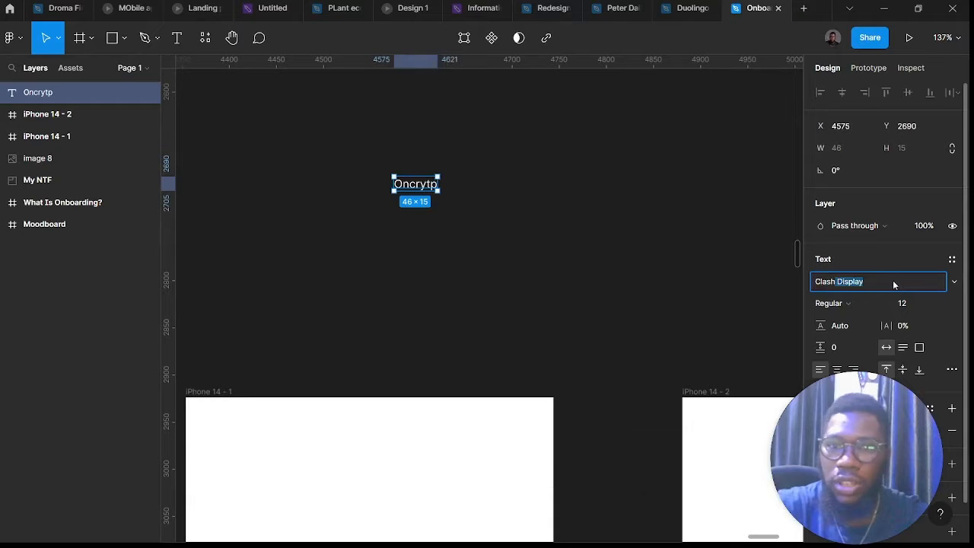
key(Return)
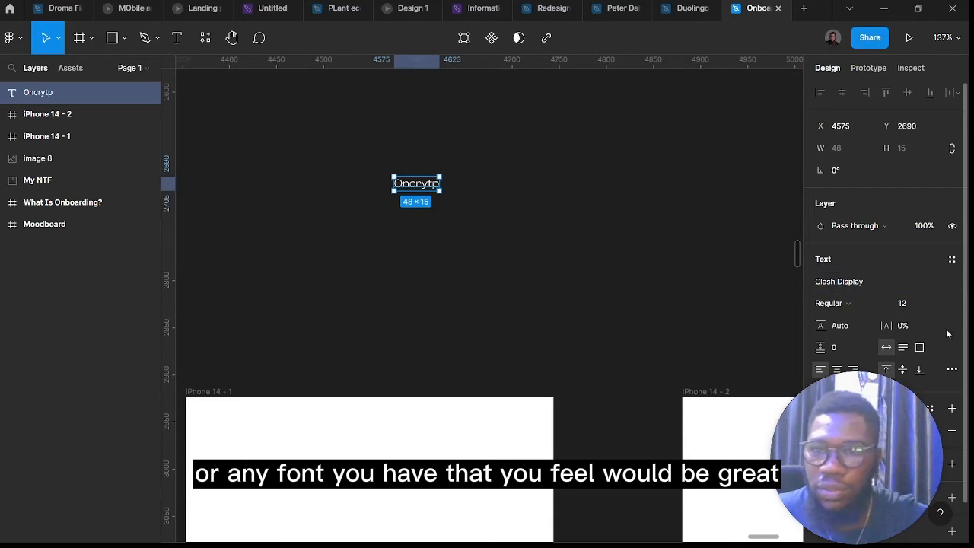
click(869, 308)
click(859, 335)
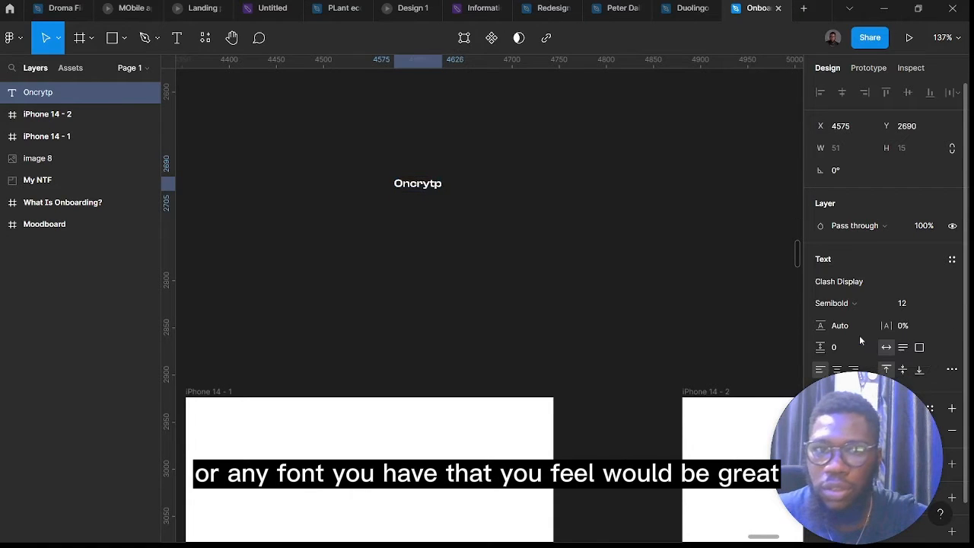
Colour the Oncrytp text black (000000) and move it into the iPhone 14 - 1 frame at about X 50, Y 58
click(821, 430)
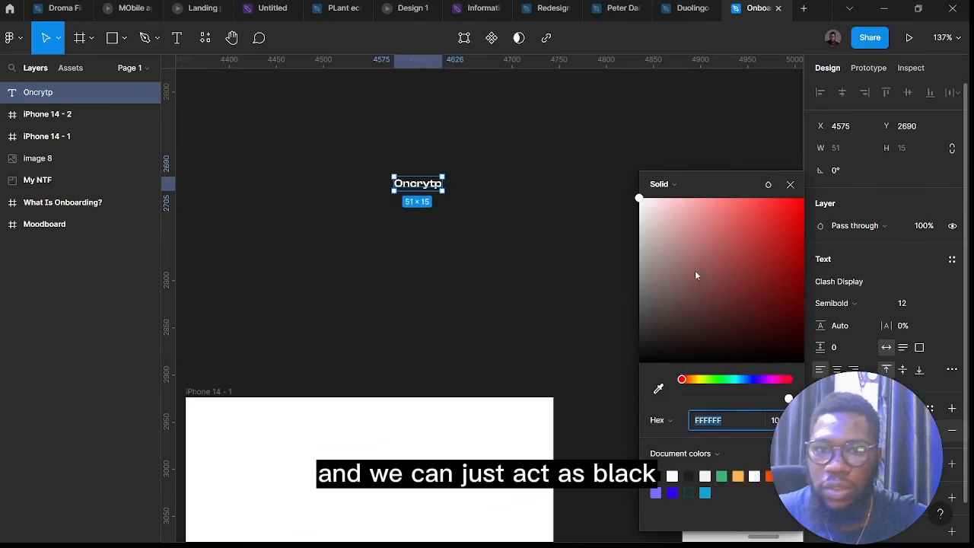
drag(695, 272, 509, 453)
drag(419, 187, 258, 462)
Move the dark crypto onboarding reference image out of the Moodboard to about X 3031, Y 3018, left of the iPhone 14 frames
scroll(465, 287, down, 4)
scroll(480, 303, down, 8)
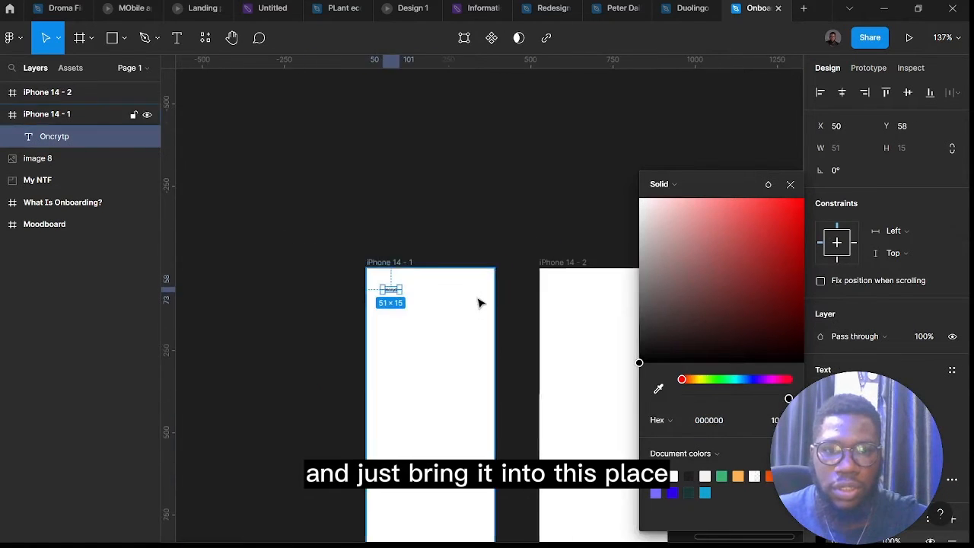
scroll(466, 294, down, 5)
scroll(350, 244, left, 5)
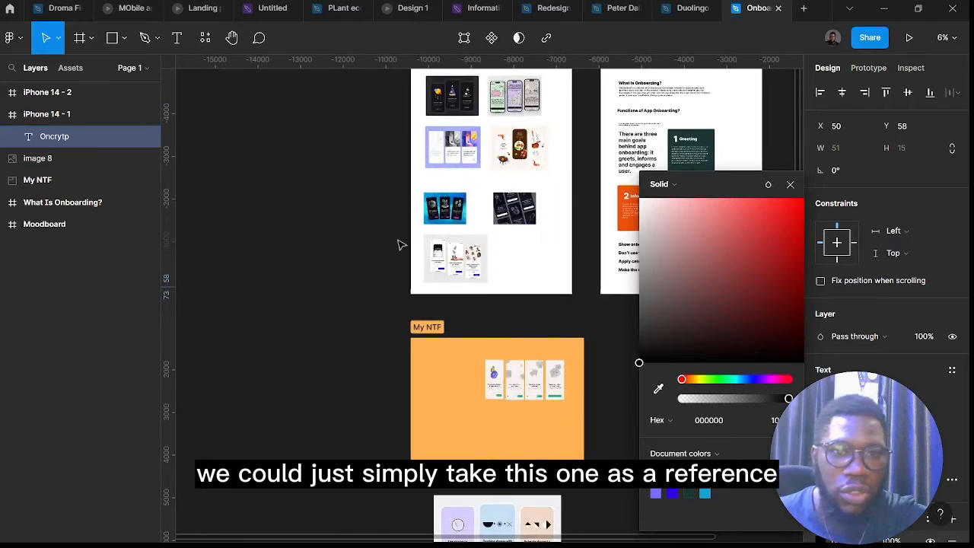
scroll(518, 210, up, 4)
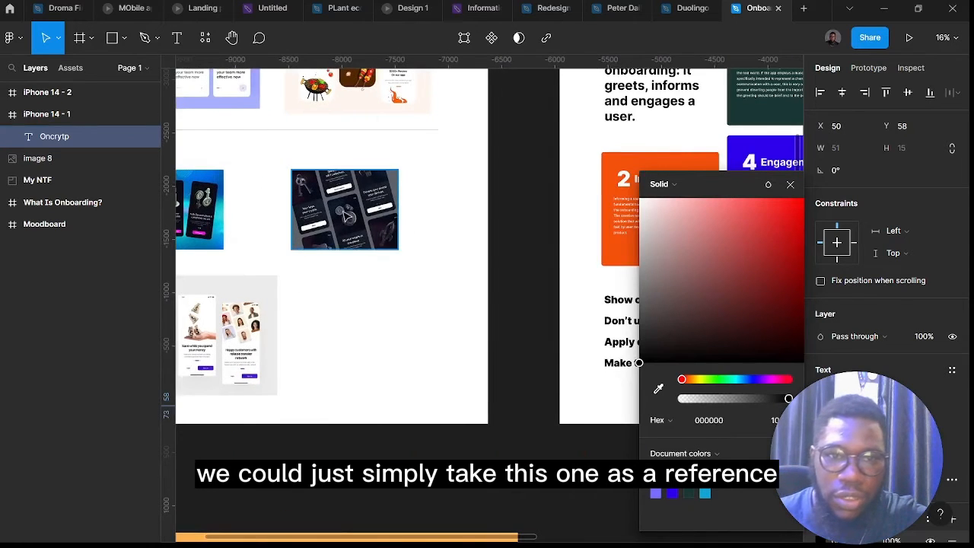
scroll(346, 217, down, 5)
drag(346, 213, 630, 305)
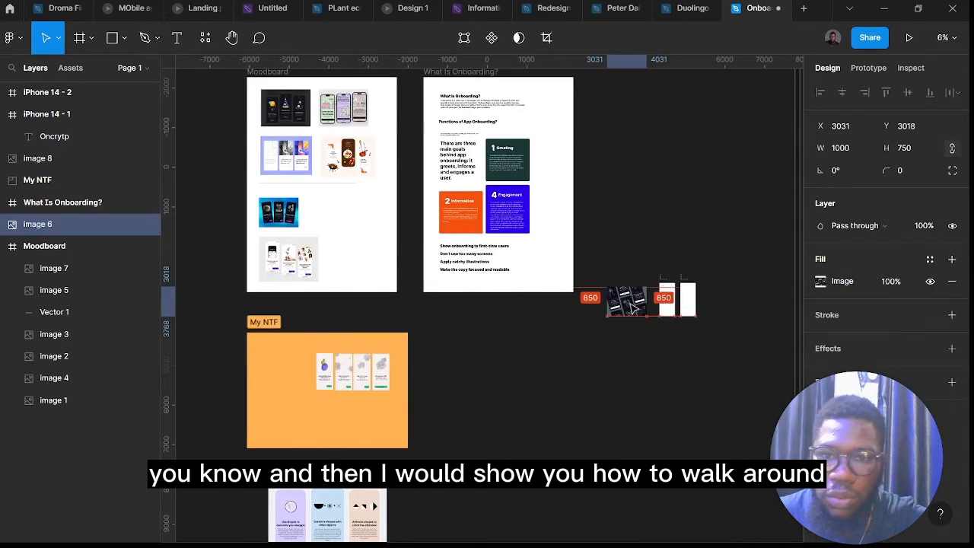
Move iPhone 14 - 1 to about X 4288, Y 2971 and iPhone 14 - 2 beside it at about X 4743, Y 2971
scroll(669, 316, up, 5)
scroll(424, 251, down, 3)
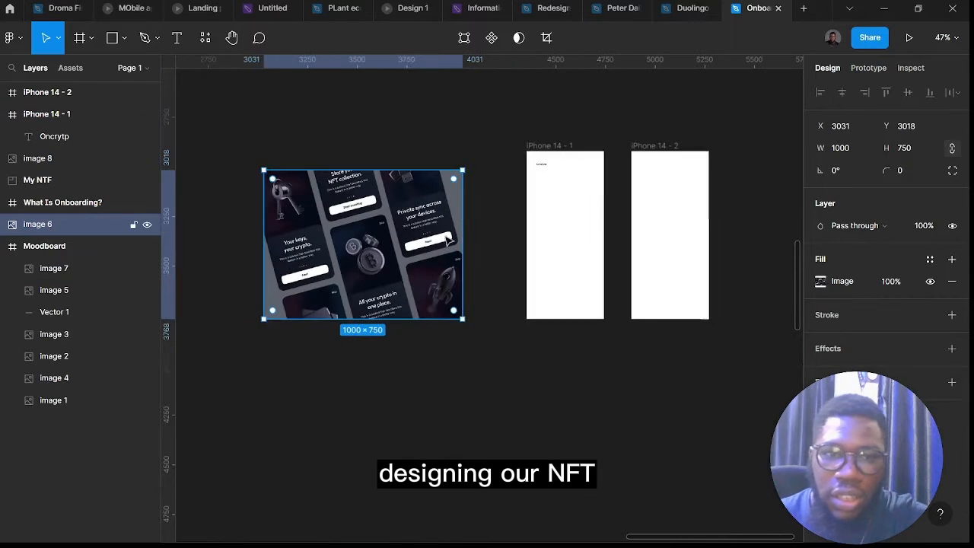
mouse_move(530, 154)
mouse_down()
mouse_move(513, 173)
mouse_move(516, 159)
mouse_up()
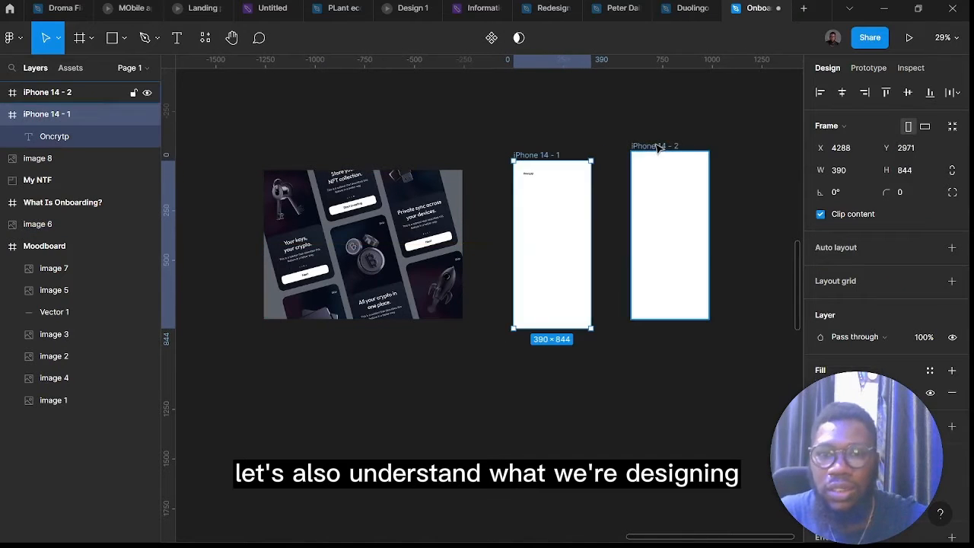
drag(655, 149, 630, 156)
click(626, 132)
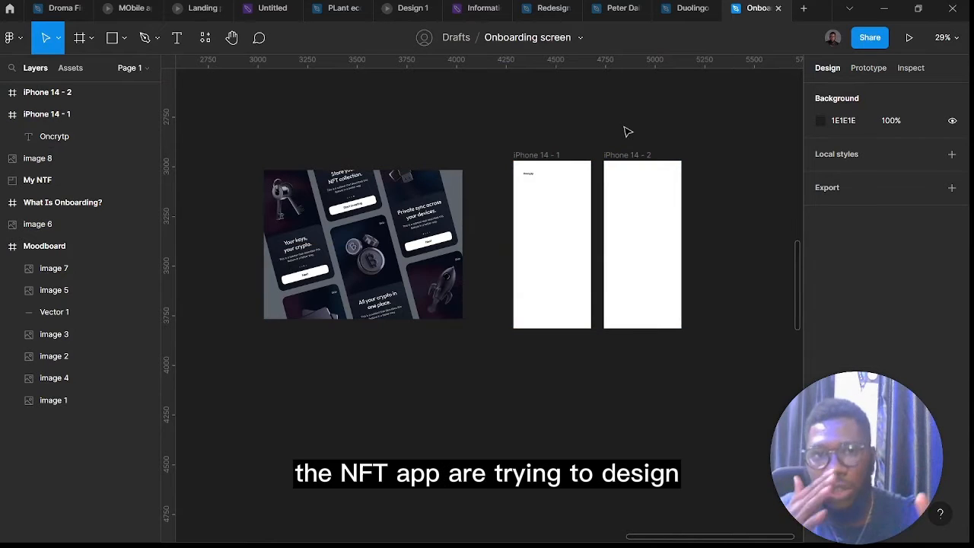
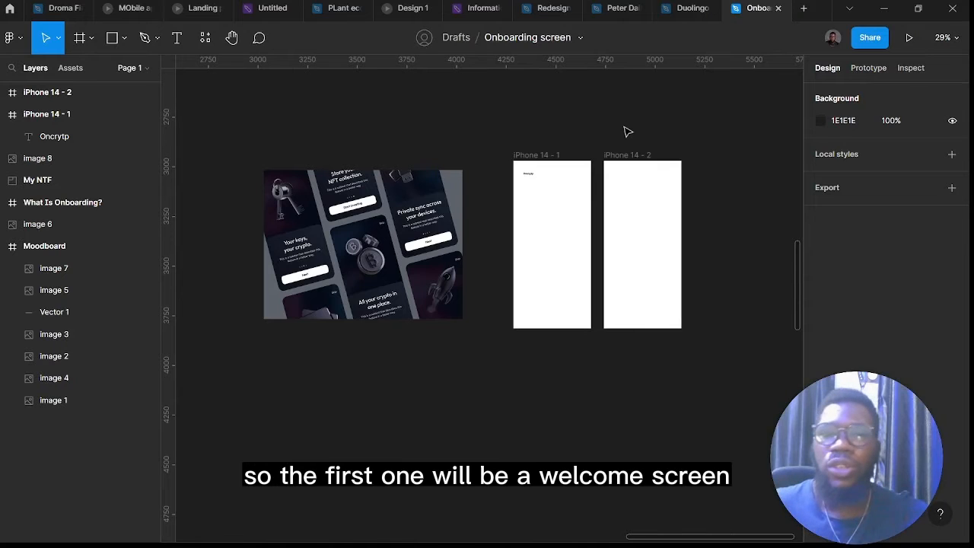
Rename the iPhone 14 - 1 frame as "Welcome onboarding screen"
double_click(536, 154)
text(Welcome)
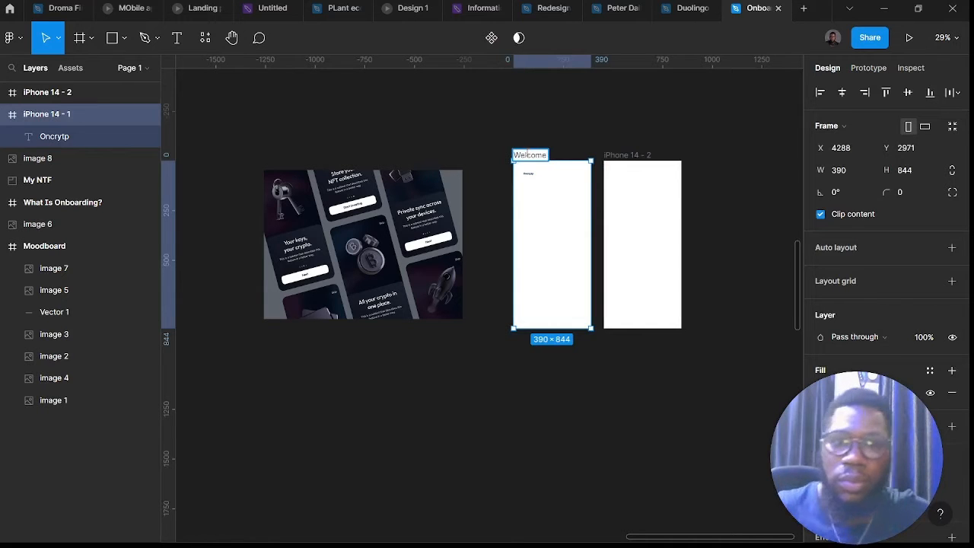
text( onboardin)
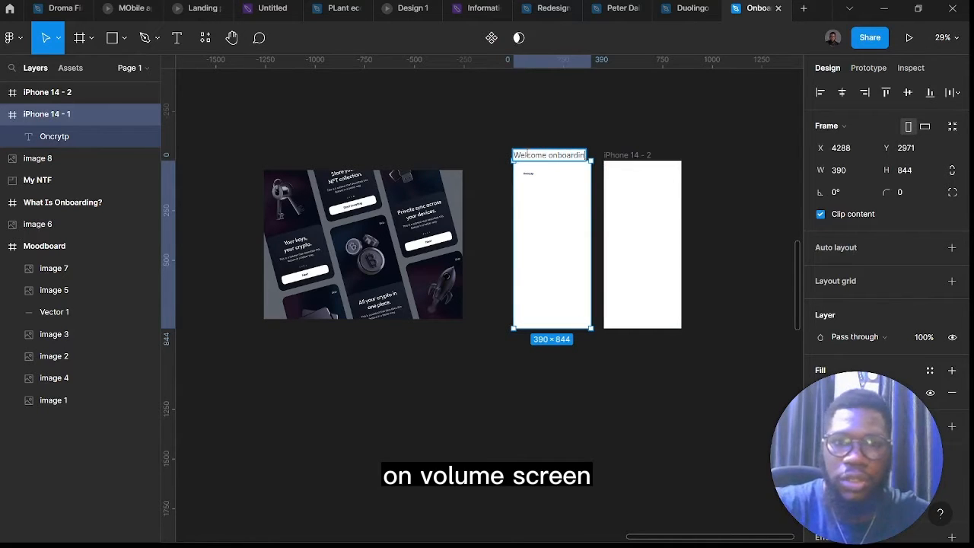
text(g screen)
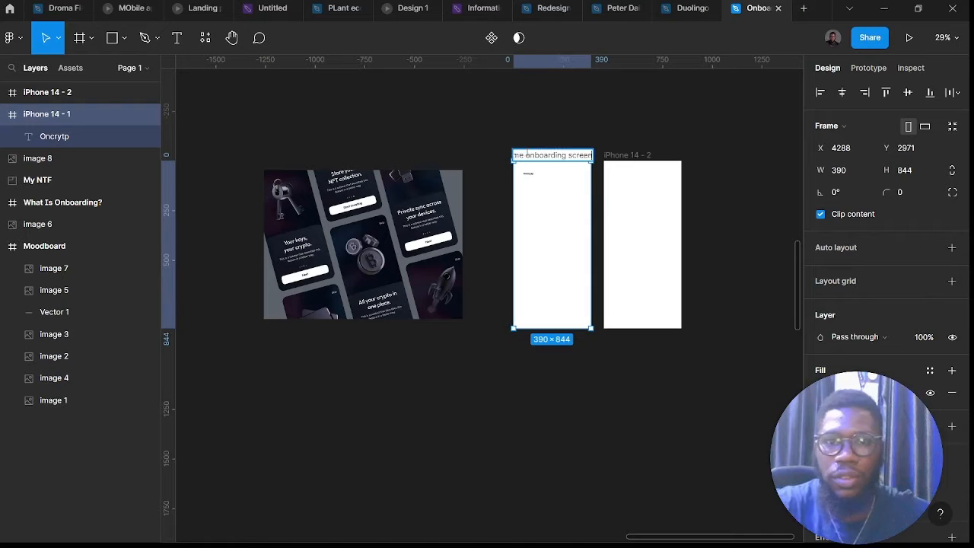
key(Return)
Rename the iPhone 14 - 2 frame as "Trade Crypto screen onboarding" and deselect it
click(624, 154)
double_click(624, 155)
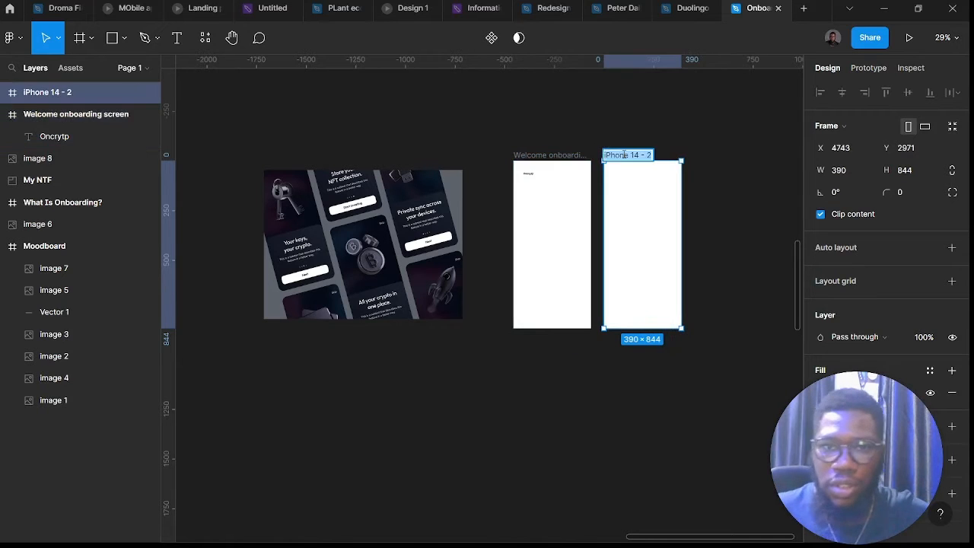
text(Trade Crypto screen)
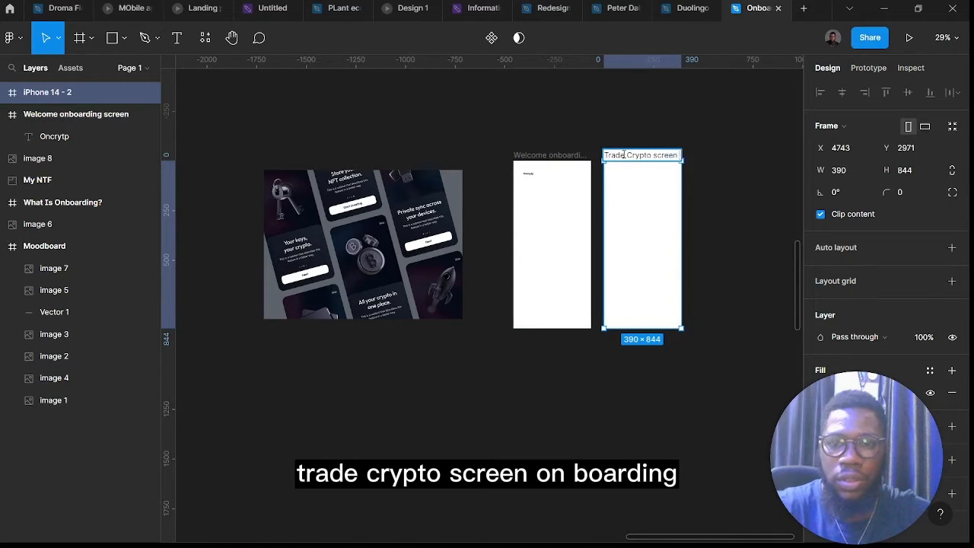
text(onb)
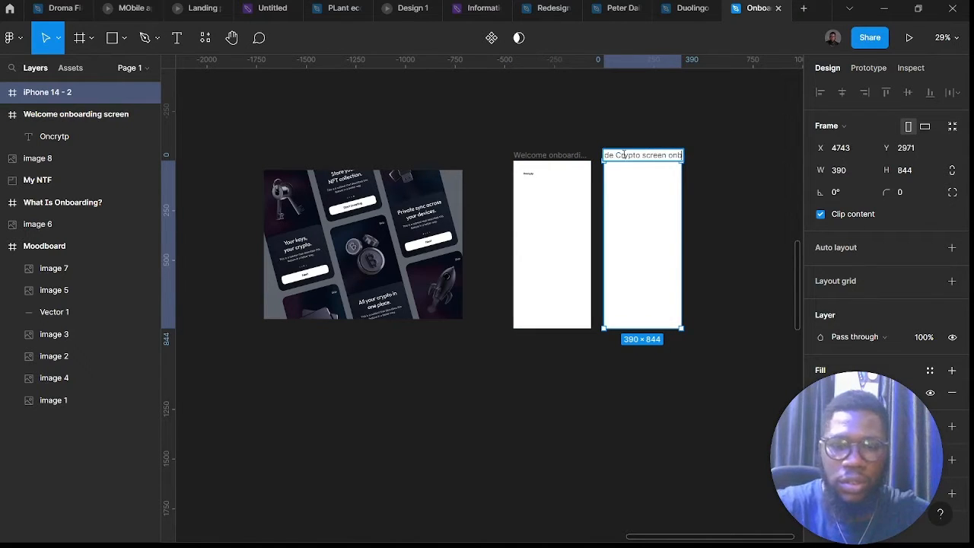
text(oarding)
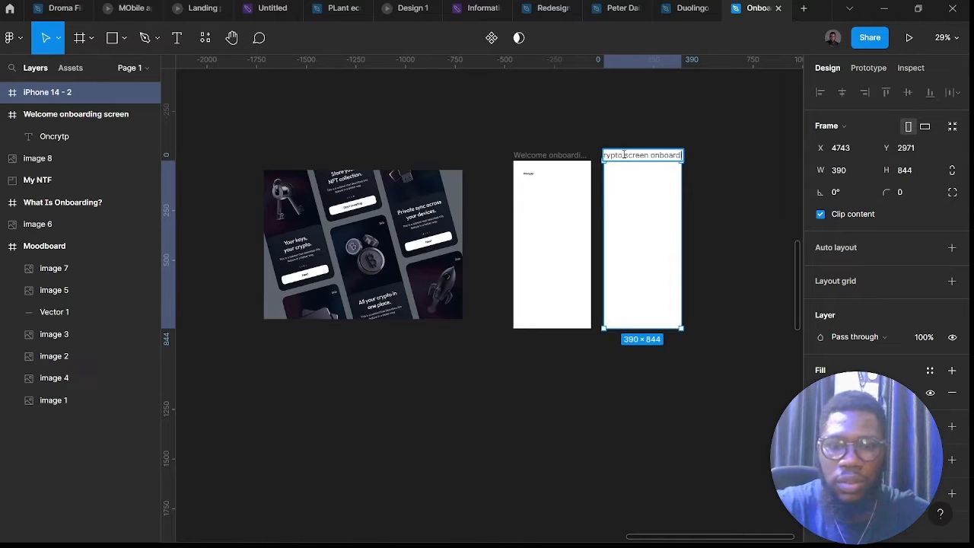
click(638, 134)
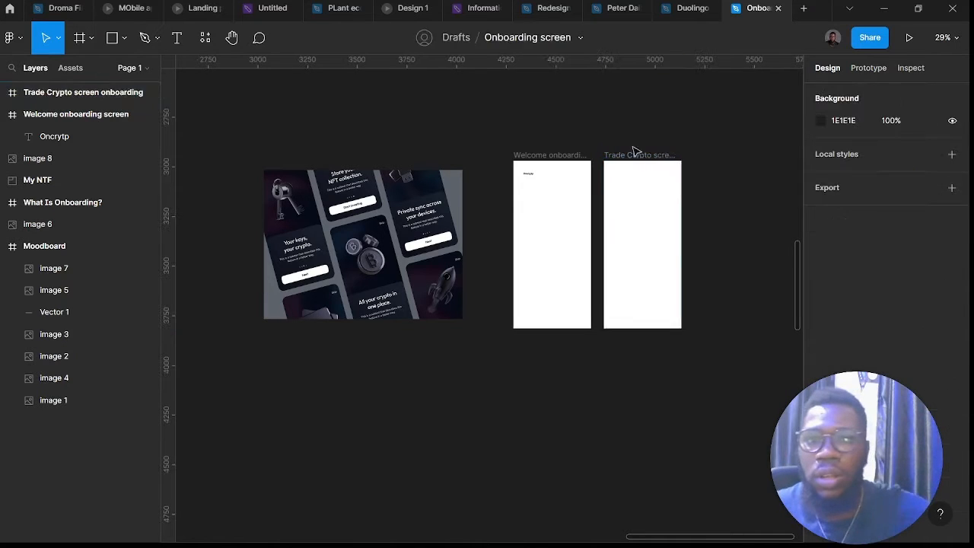
Duplicate the Trade Crypto screen onboarding frame to its right at about X 5303, Y 2971, aligned with the original
alt+drag(635, 157, 748, 161)
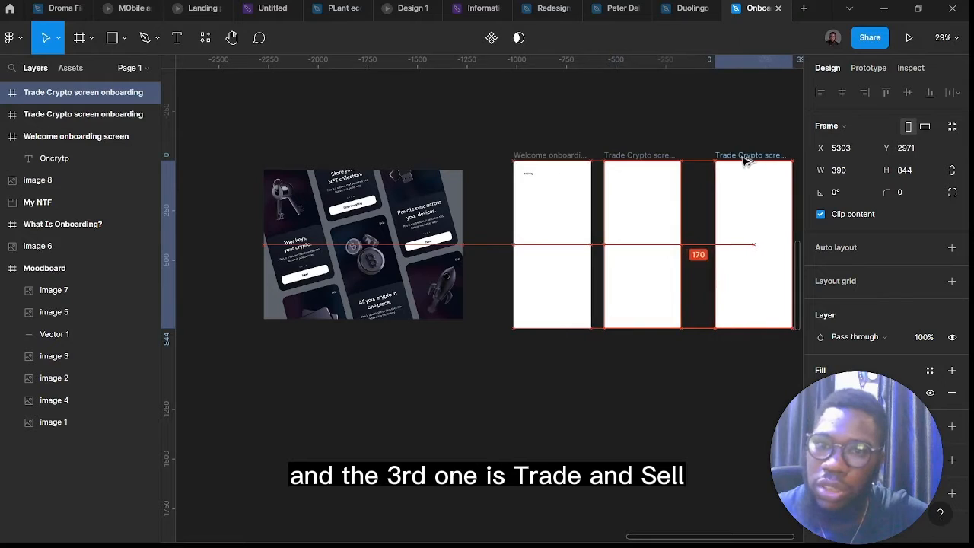
double_click(637, 155)
click(620, 155)
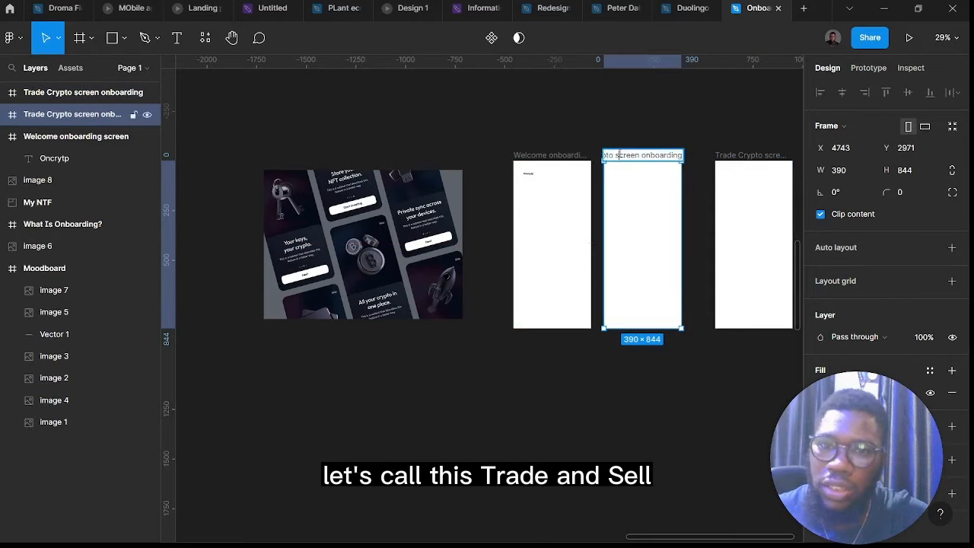
key(Left)
key(Left)
key(Left)
key(Left)
key(Left)
key(Left)
key(Left)
key(Left)
key(Left)
key(Left)
key(Left)
key(Left)
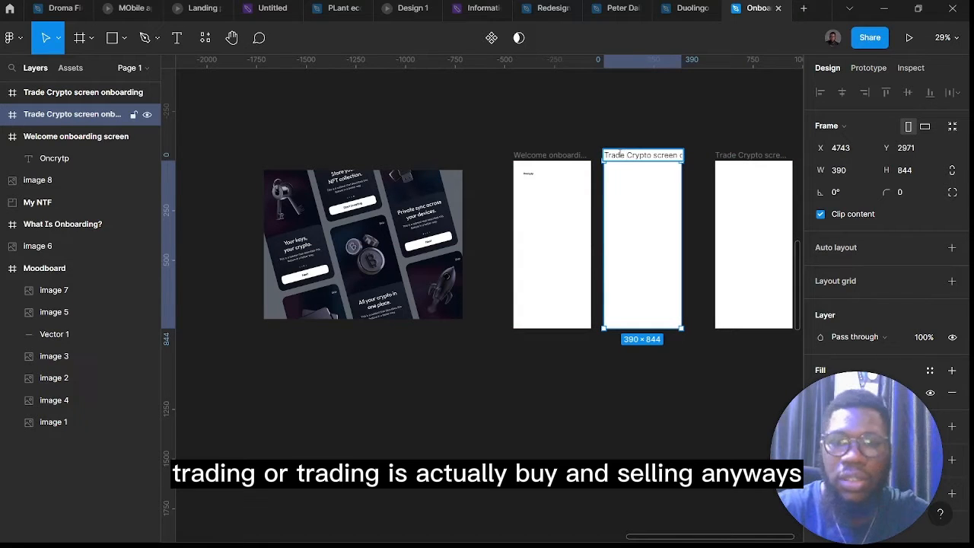
key(Return)
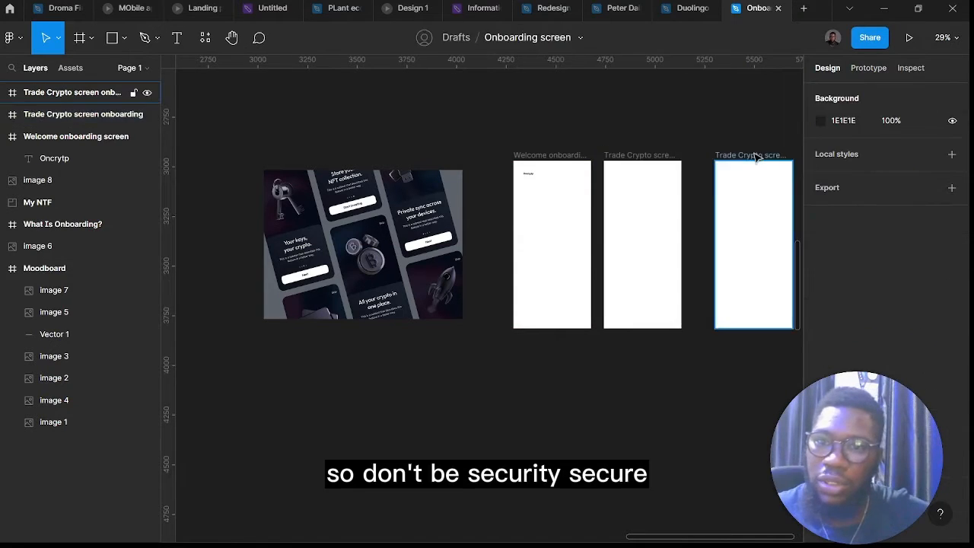
Rename the third, duplicated frame as "Secure"
double_click(753, 154)
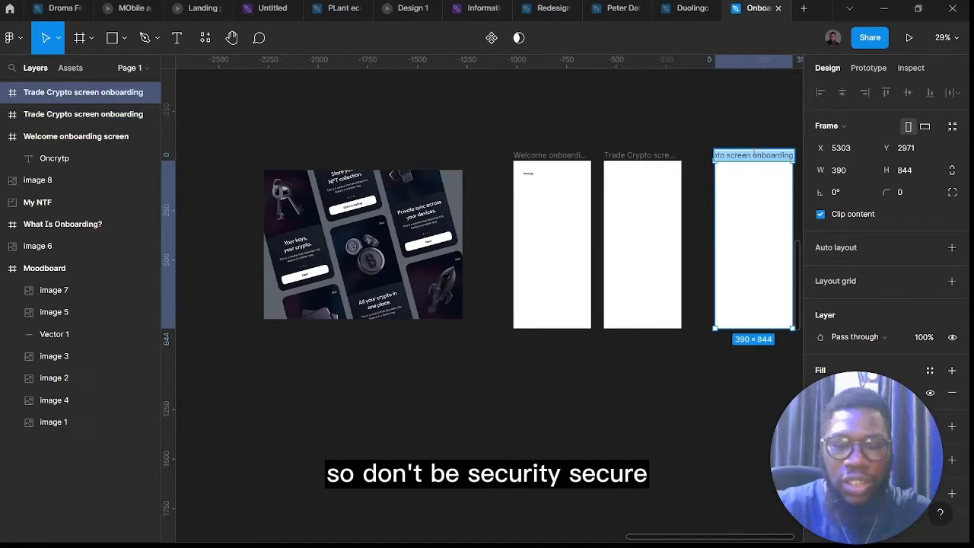
text(Secure)
key(Return)
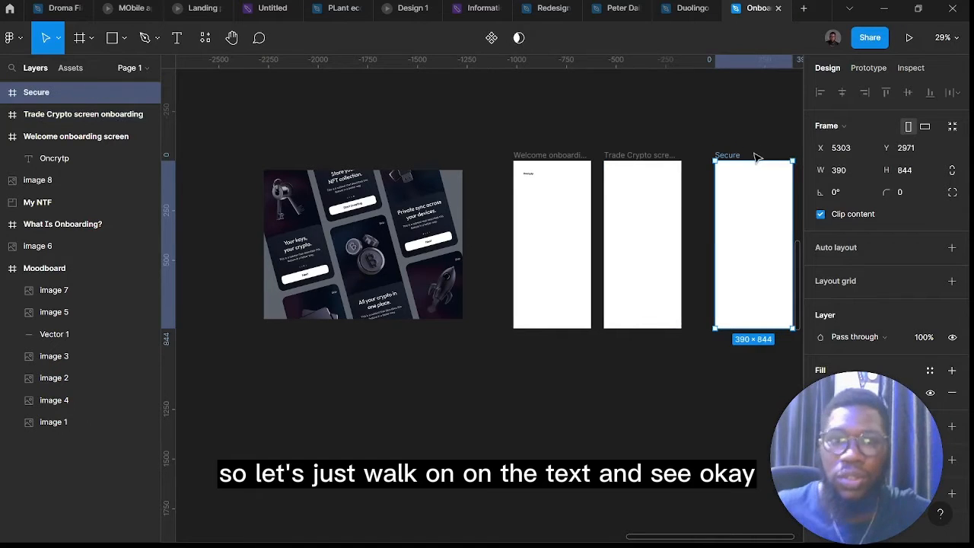
Duplicate the Oncrytp text lower in the Welcome onboarding screen frame, at about X 169, Y 483
click(532, 178)
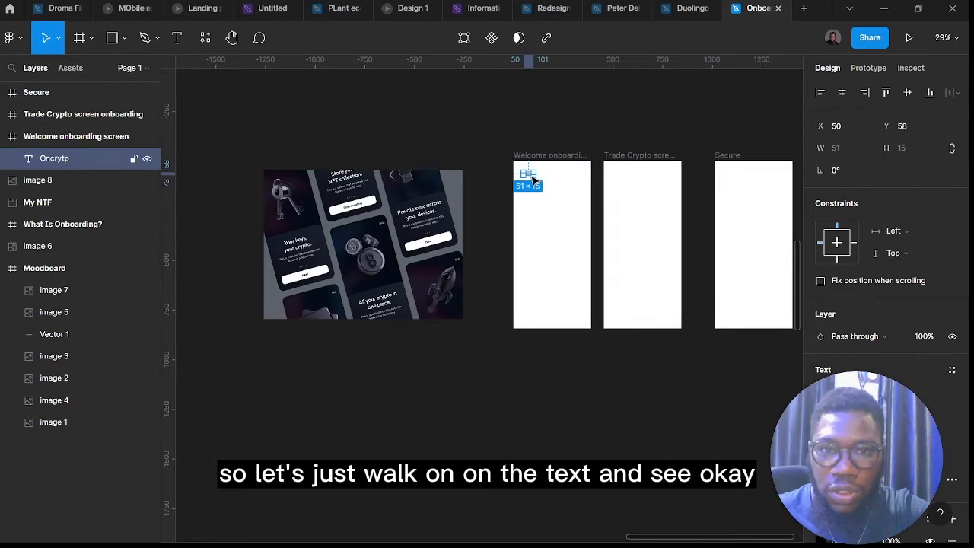
drag(530, 177, 552, 263)
scroll(537, 250, up, 5)
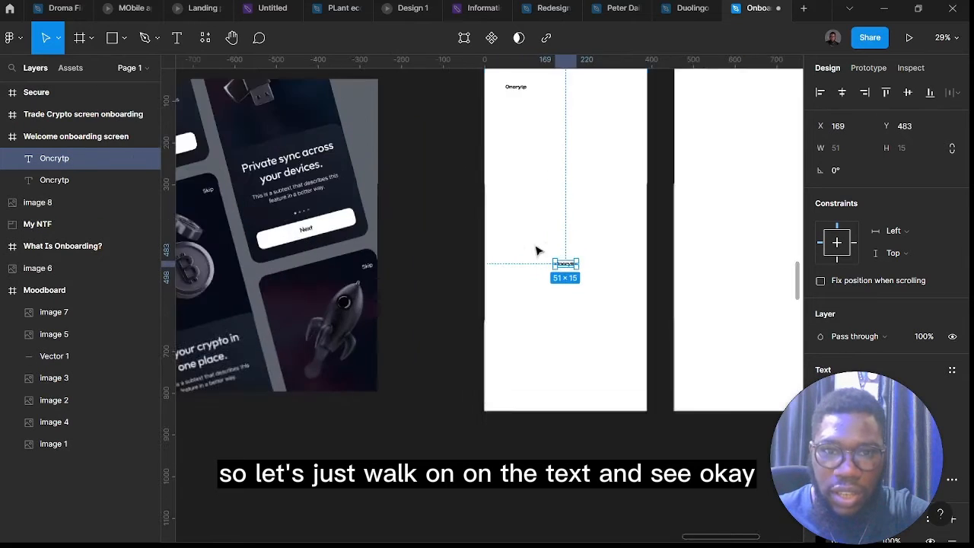
scroll(555, 322, down, 2)
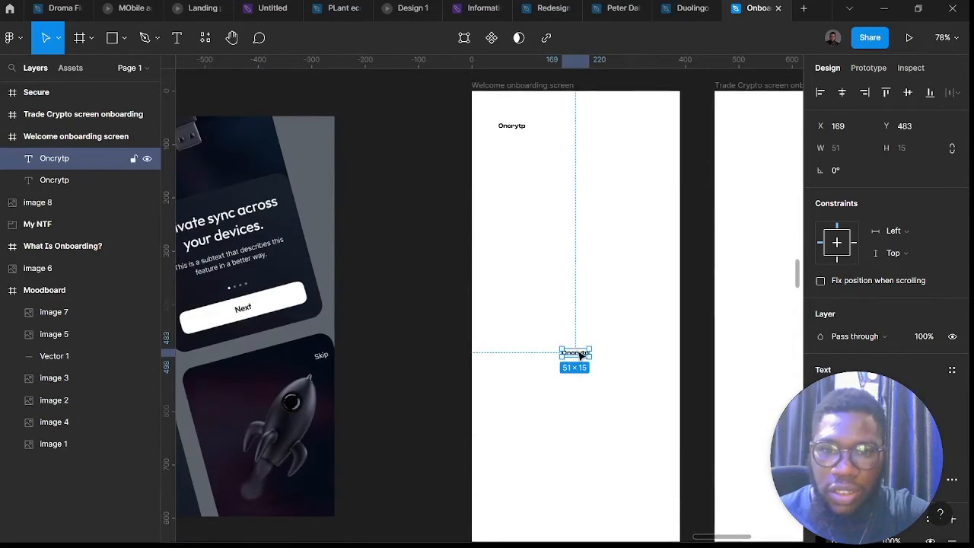
Replace the duplicated Oncrytp text in the Welcome onboarding screen frame with "Welcome to your"
double_click(576, 352)
text(Welcome)
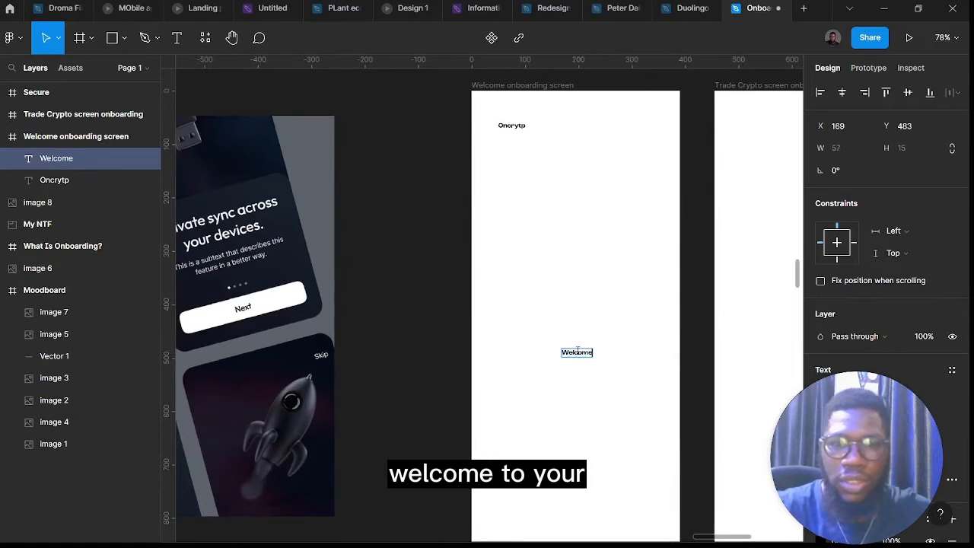
text( to your)
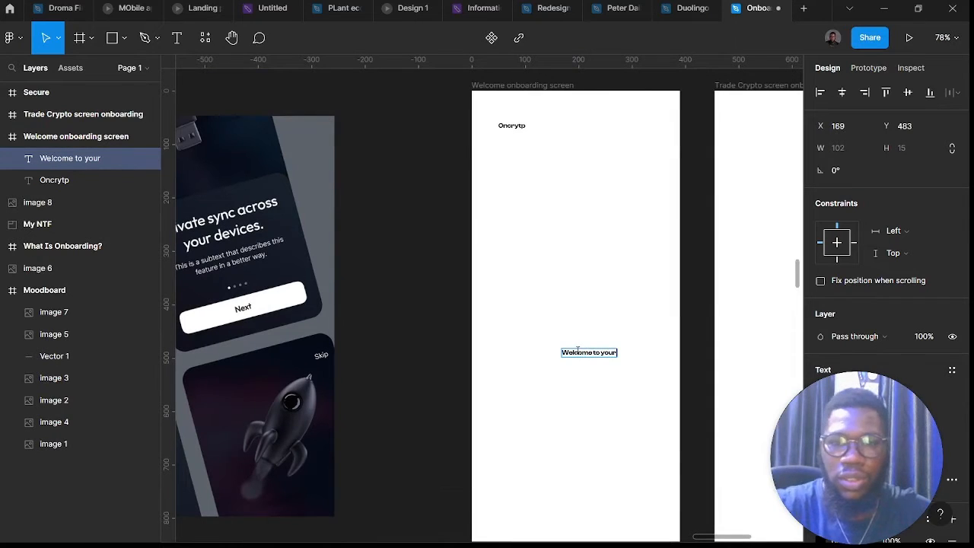
key(Escape)
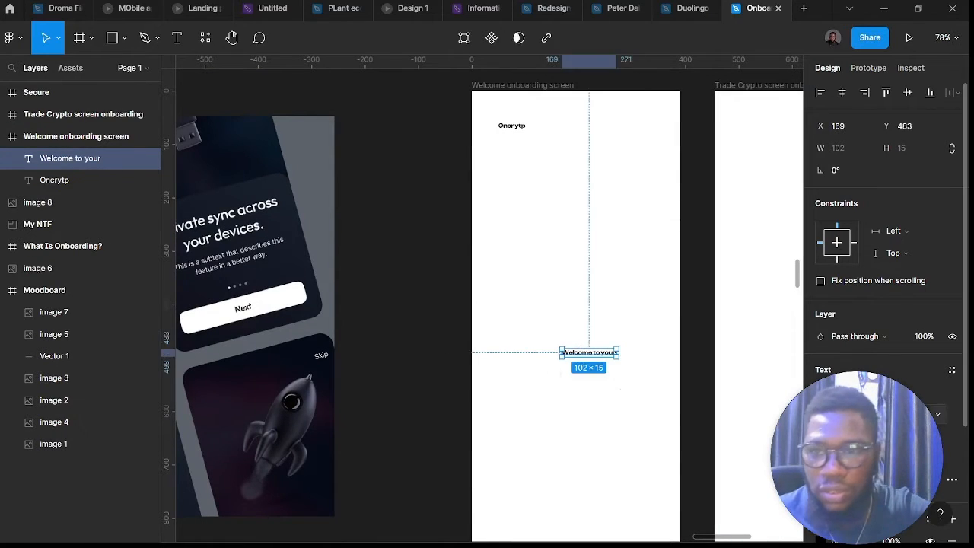
Enlarge the "Welcome to your" text to about 339 × 49 with a bigger font size and move it to about X 34, Y 537
click(940, 416)
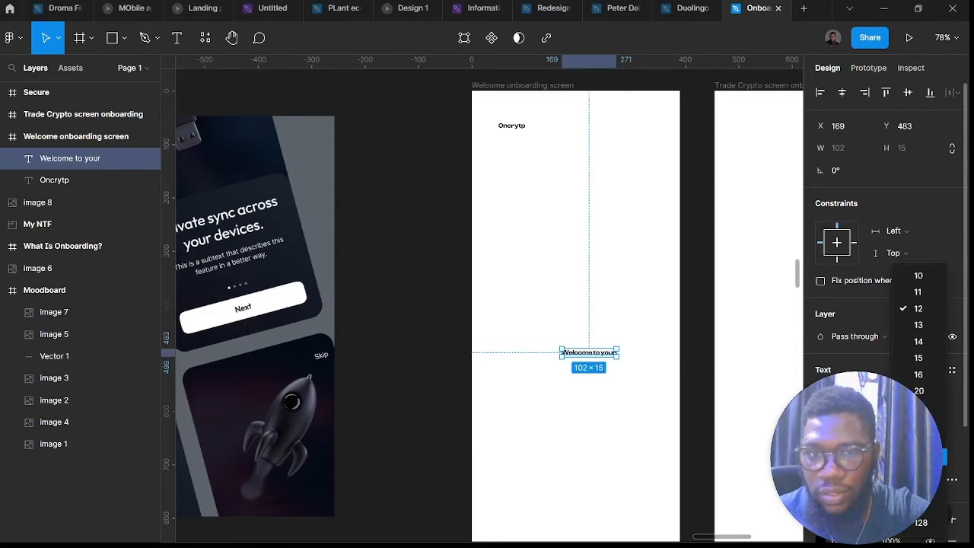
click(921, 456)
drag(632, 365, 577, 392)
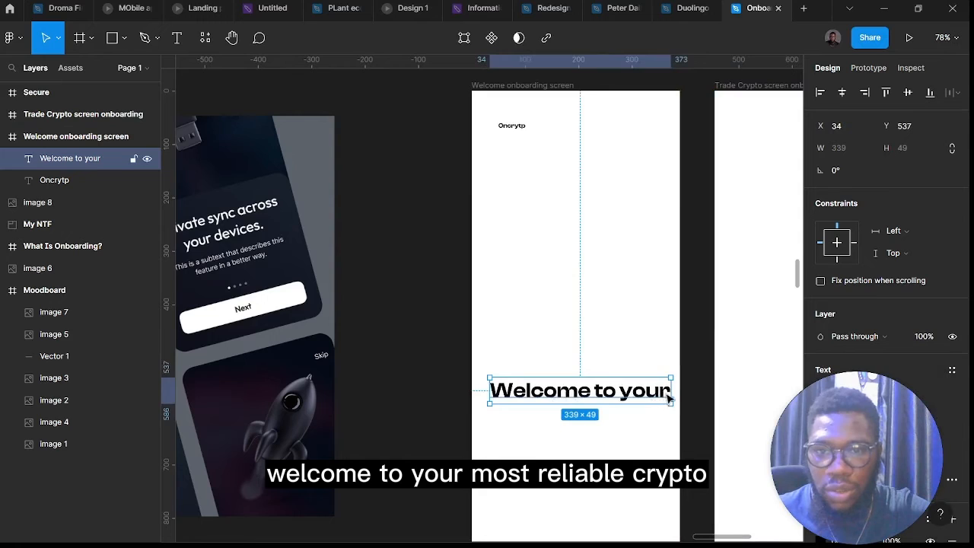
Extend the heading to "Welcome to your most reliable crypto marketplace", broken over three lines
key(Escape)
text(mo)
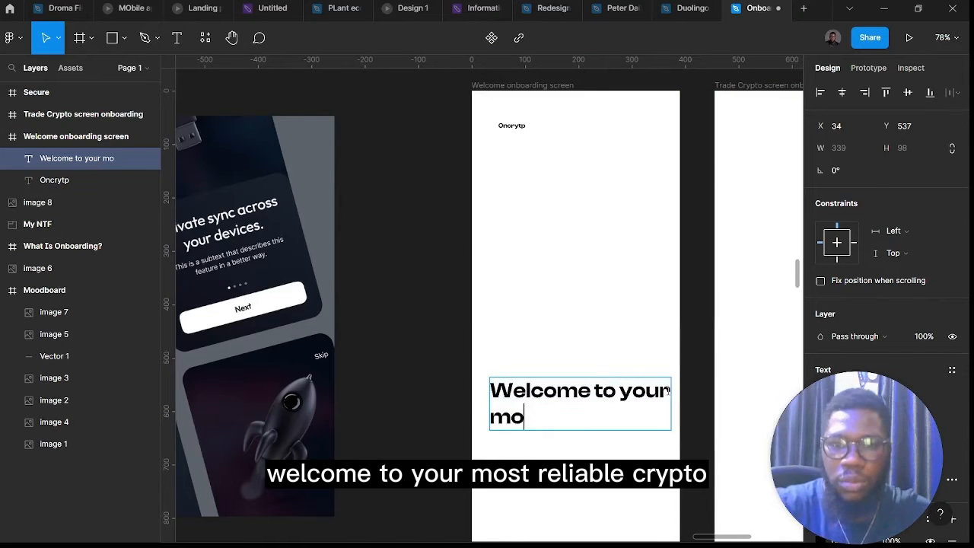
text(st reliab)
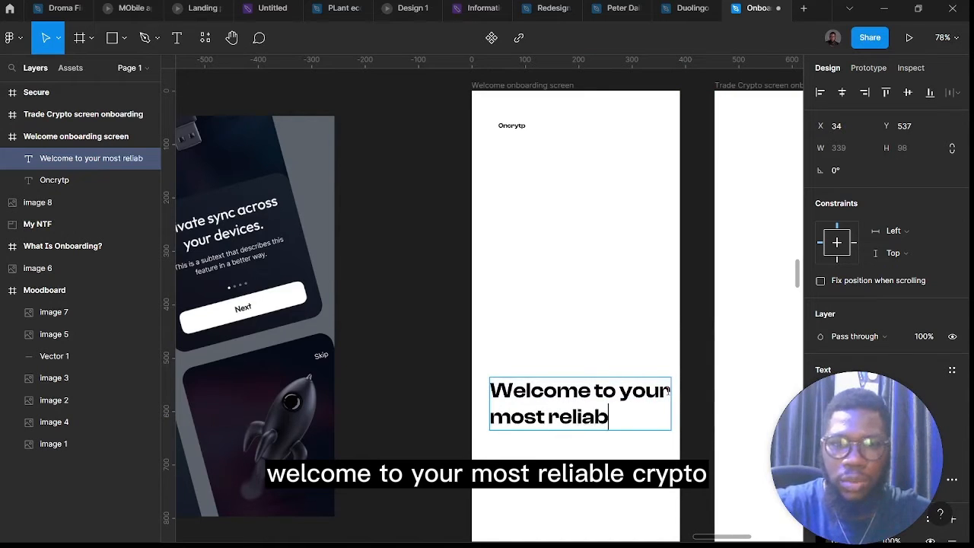
text(le cry)
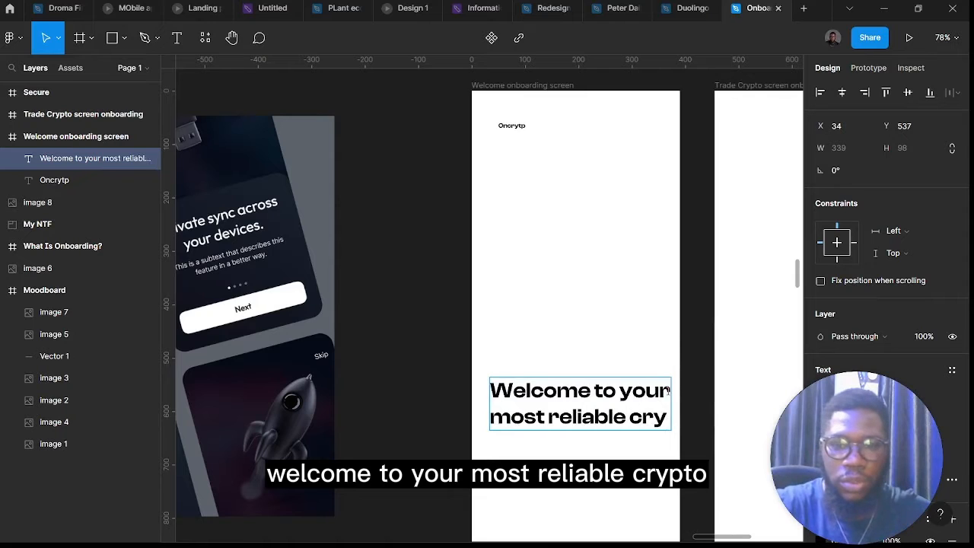
text(po)
key(Return)
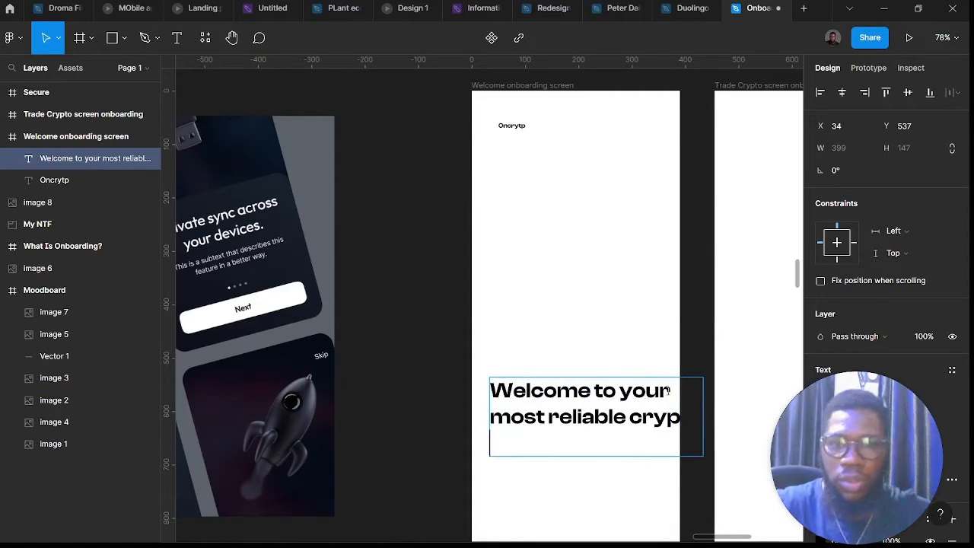
text(market)
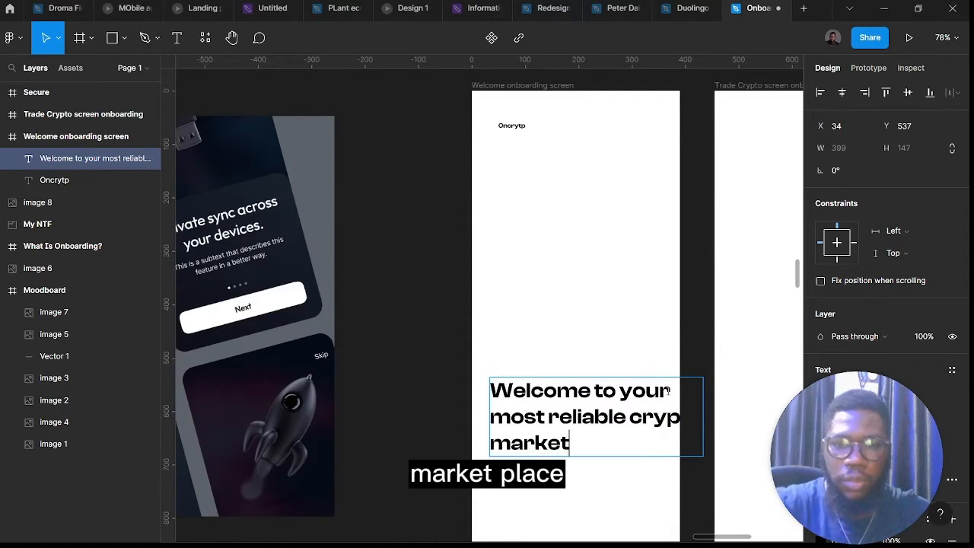
text(place)
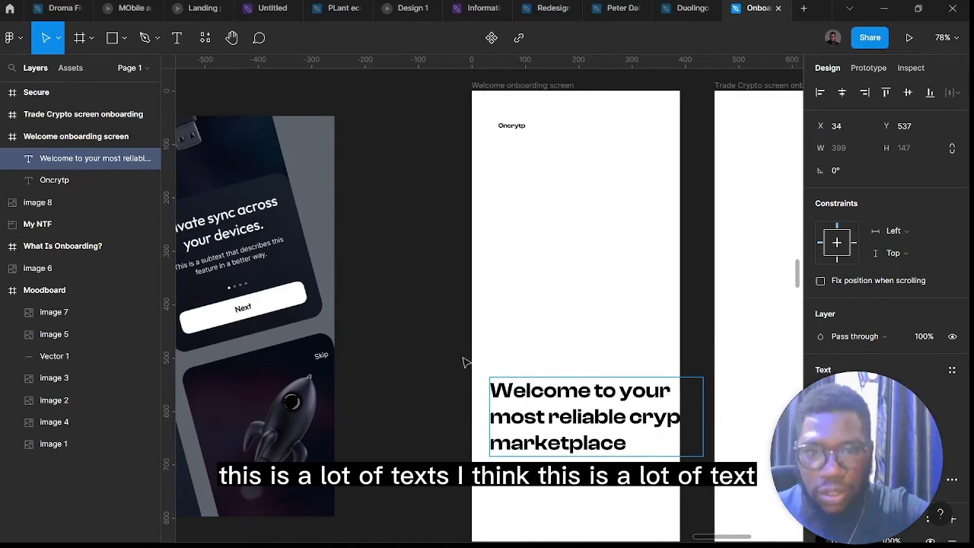
key(Escape)
Shorten the heading to "Welcome to your crypto marketplace" by removing "most reliable", and join the wording into two lines
scroll(346, 386, down, 5)
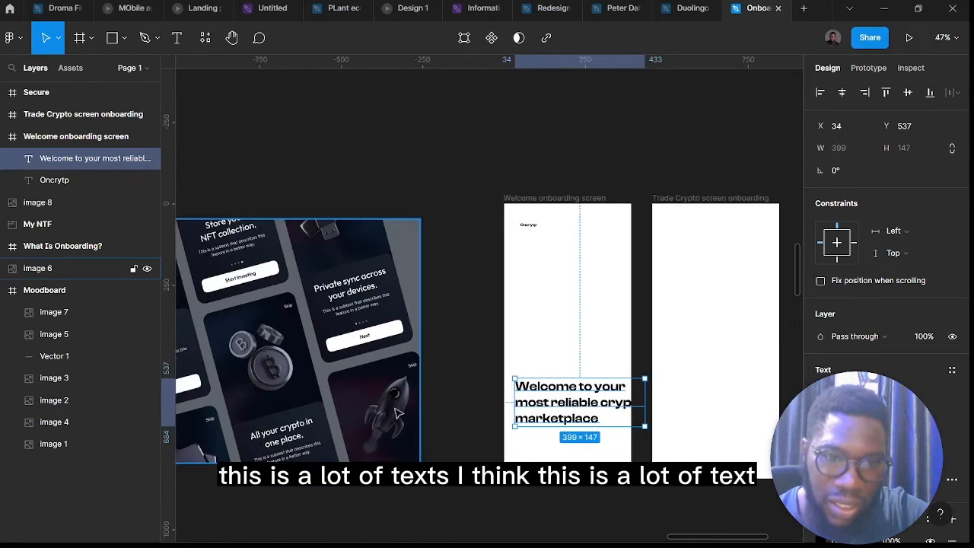
scroll(541, 415, down, 3)
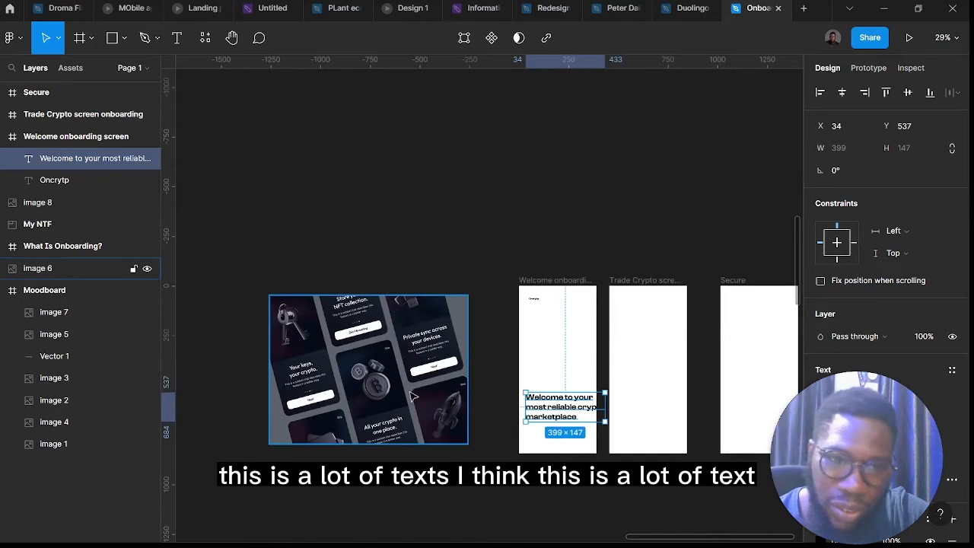
scroll(509, 407, up, 5)
scroll(639, 401, down, 4)
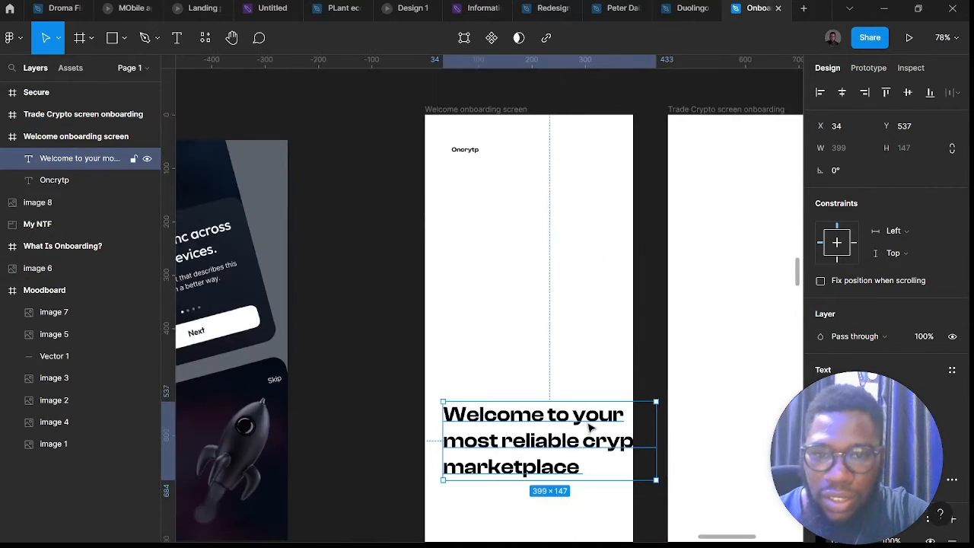
double_click(576, 419)
click(573, 415)
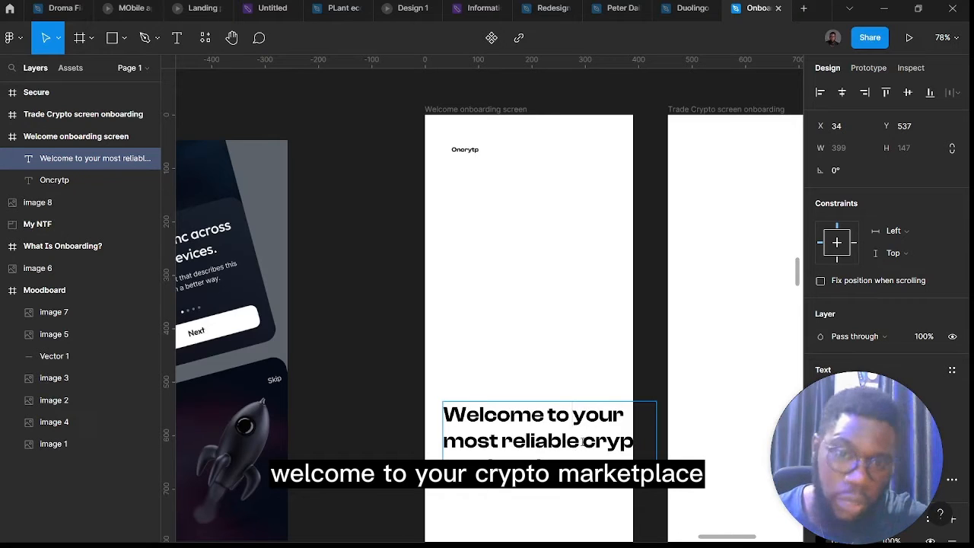
drag(581, 442, 443, 441)
key(BackSpace)
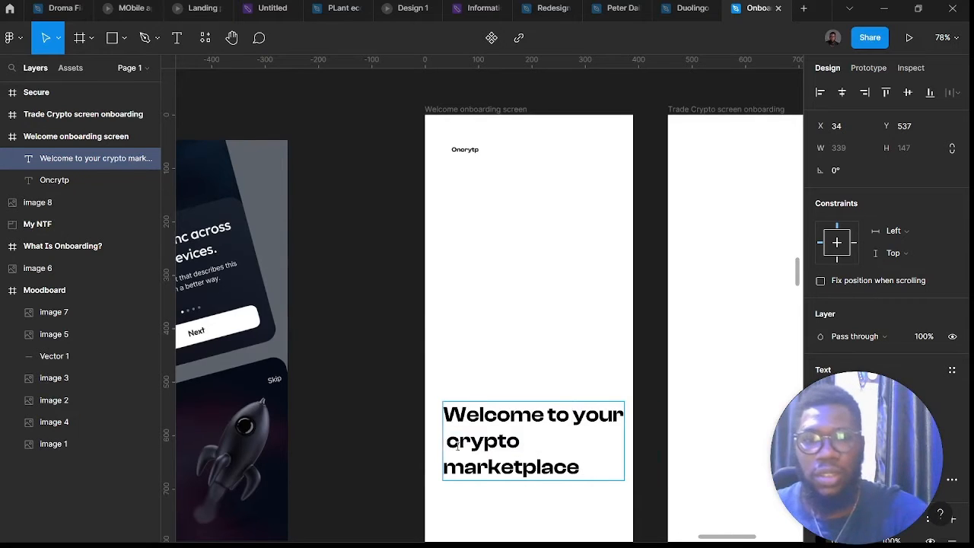
key(Delete)
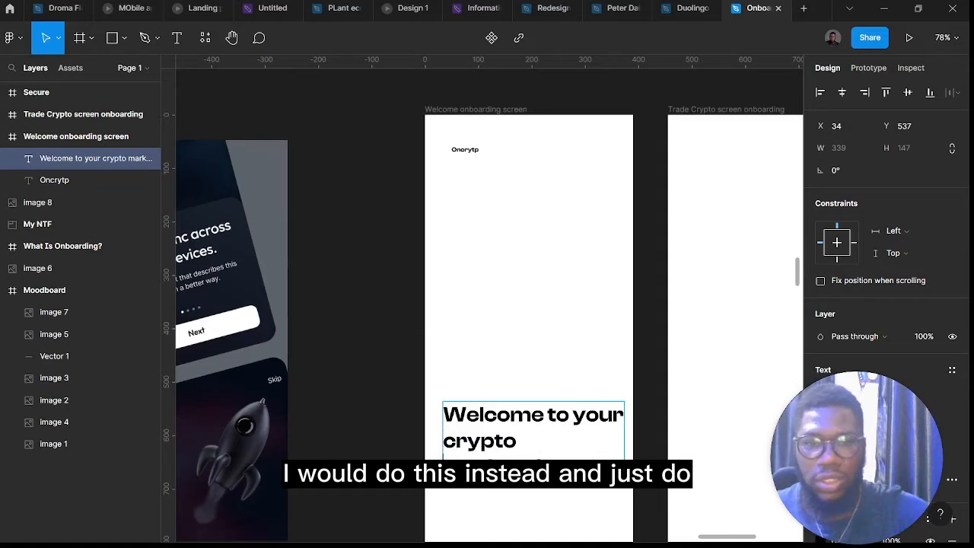
key(Delete)
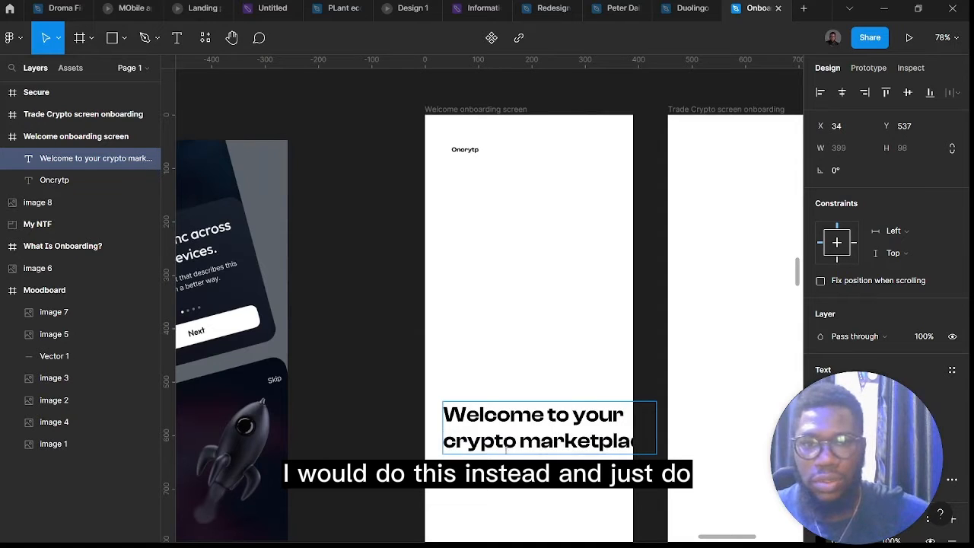
key(Escape)
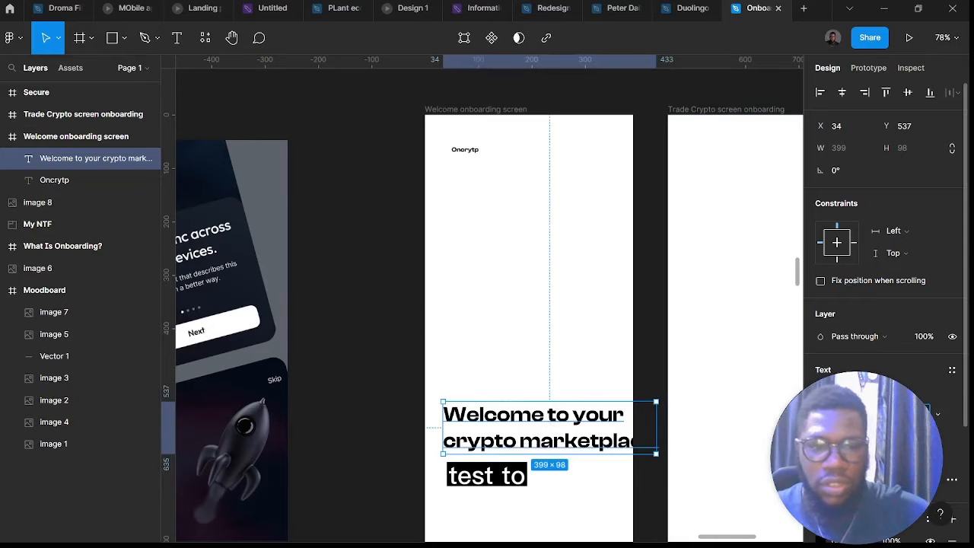
Set the heading's font size to 32 and center-align its text
text(32)
key(Return)
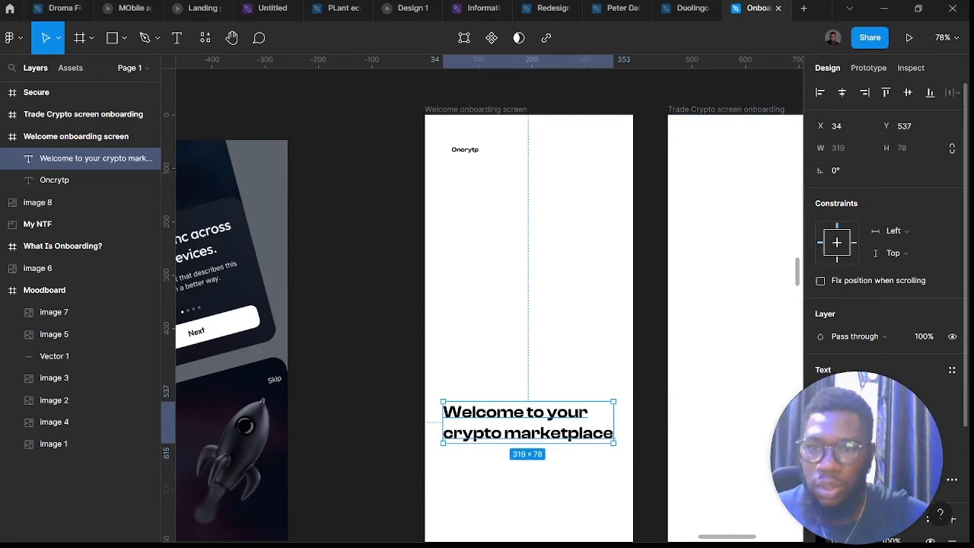
click(841, 479)
Duplicate the heading directly below the original, at about X 29, Y 637, to serve as subtext
scroll(522, 426, down, 3)
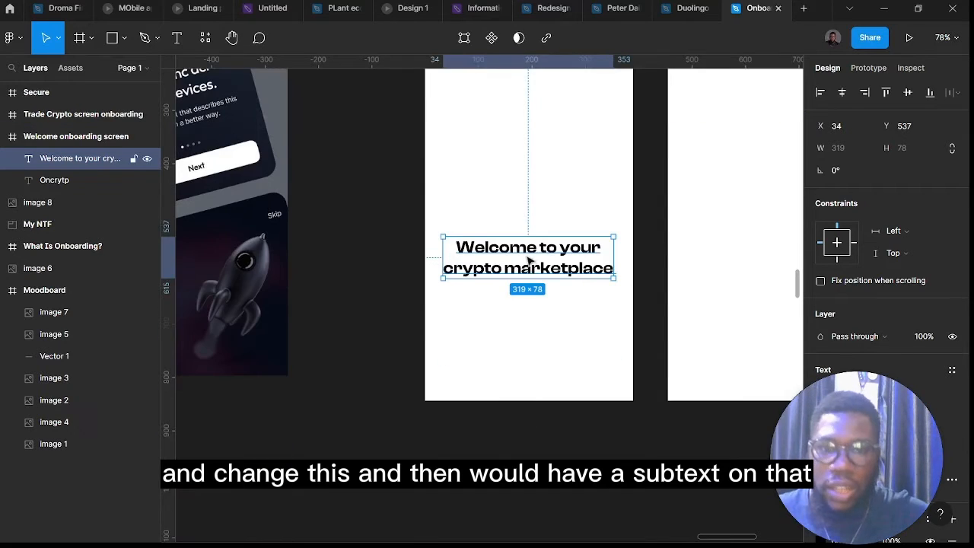
drag(530, 256, 526, 310)
double_click(525, 302)
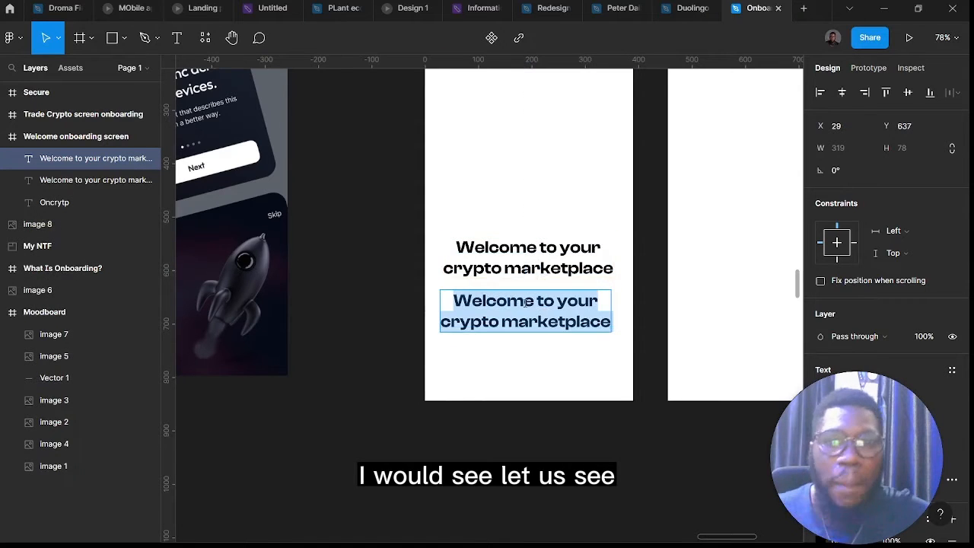
Switch the duplicated text below the heading to a different font family and set its font size to 18
key(Escape)
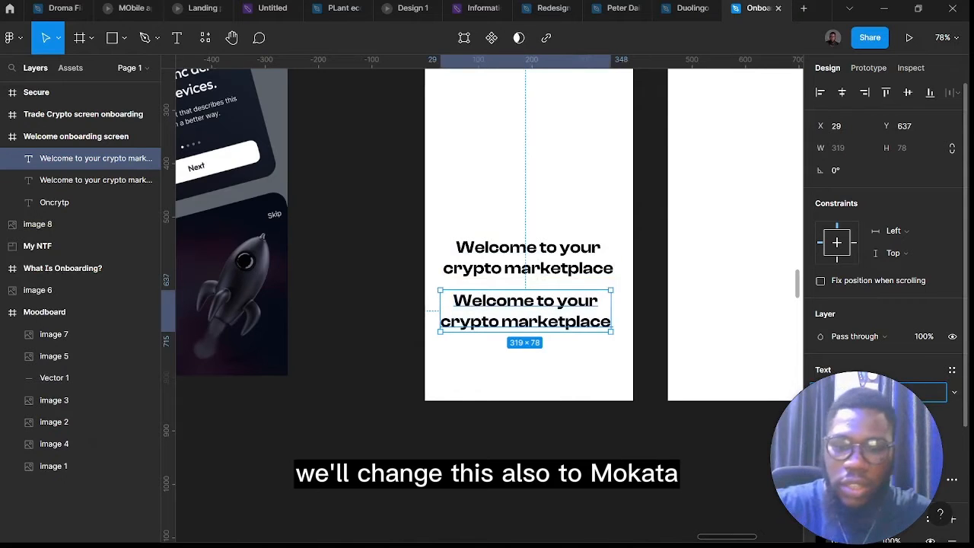
key(Return)
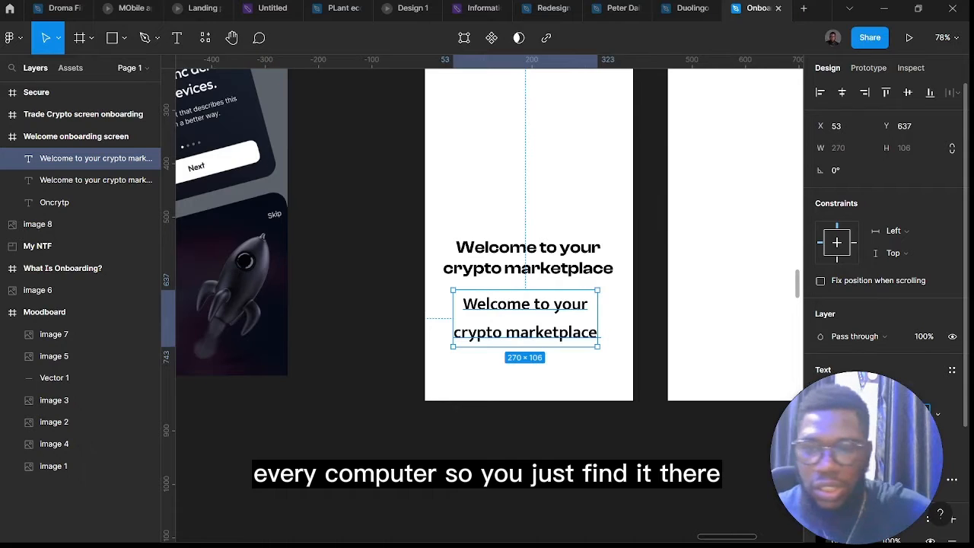
text(18)
key(Return)
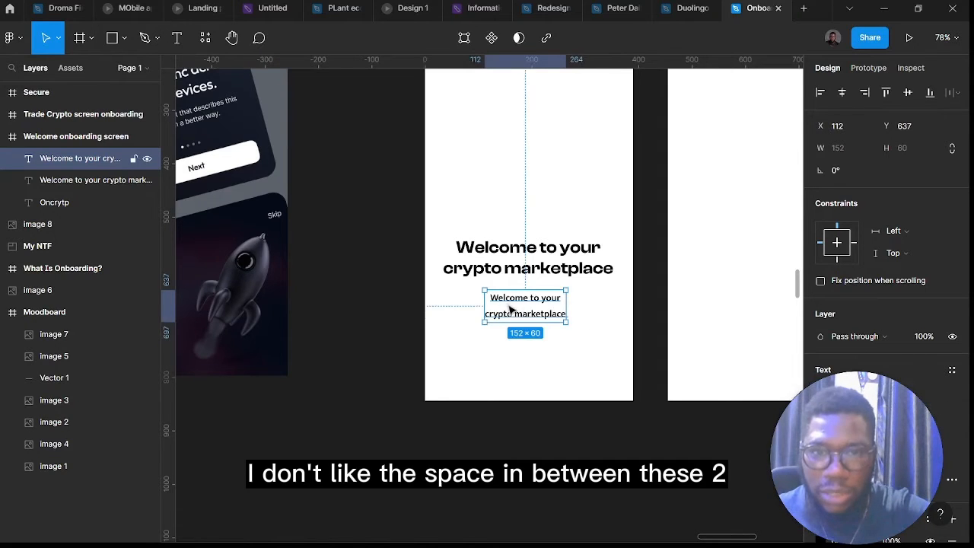
Reduce the subtext's line height until its two lines are 48 high, and change its weight to Regular
scroll(511, 308, up, 3)
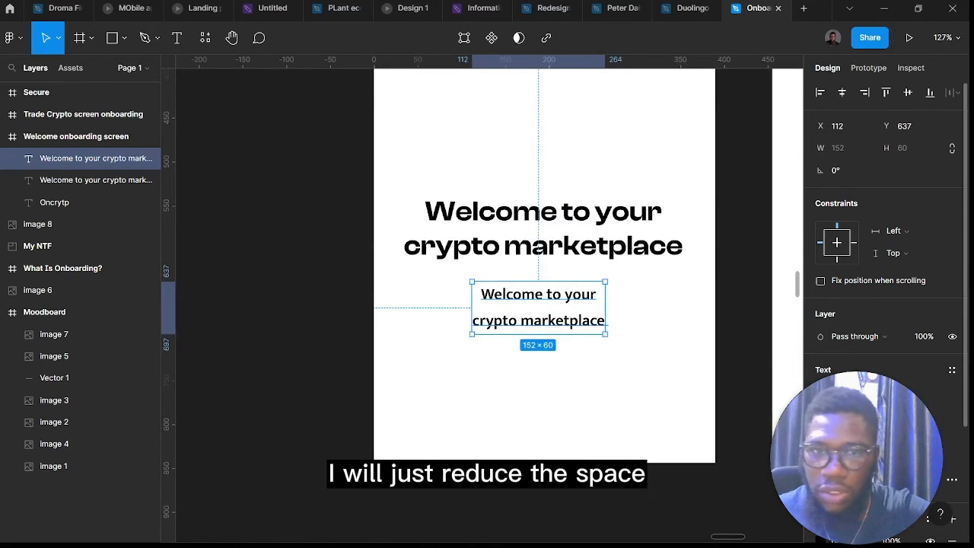
drag(821, 436, 815, 436)
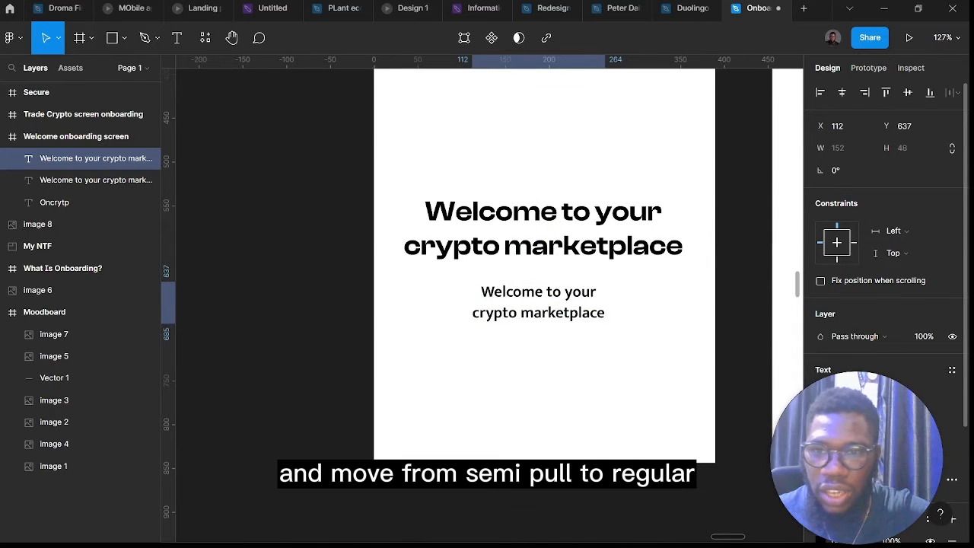
click(851, 414)
click(869, 380)
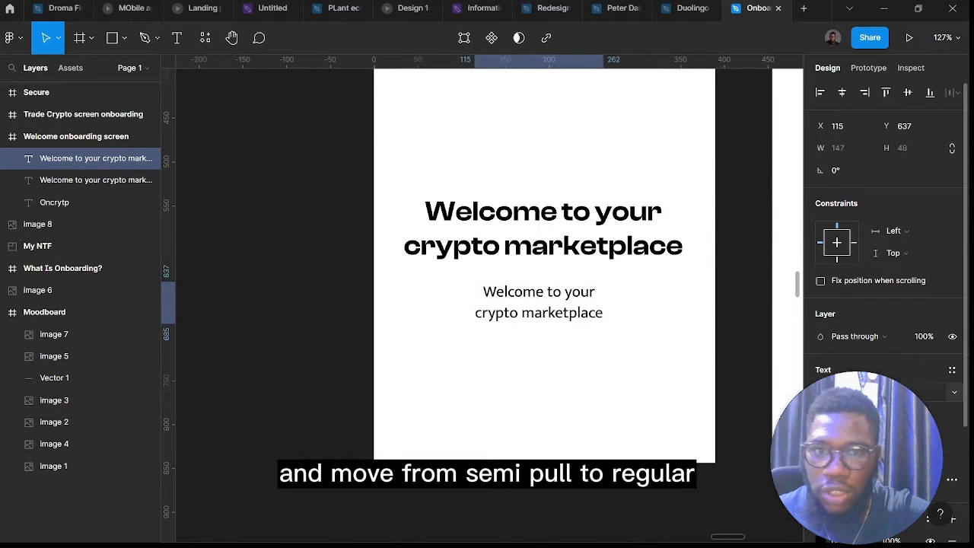
Replace the subtext below the heading with "We are your first and quickest bet to finding cryptocurrencies and Nft tokens"
double_click(543, 301)
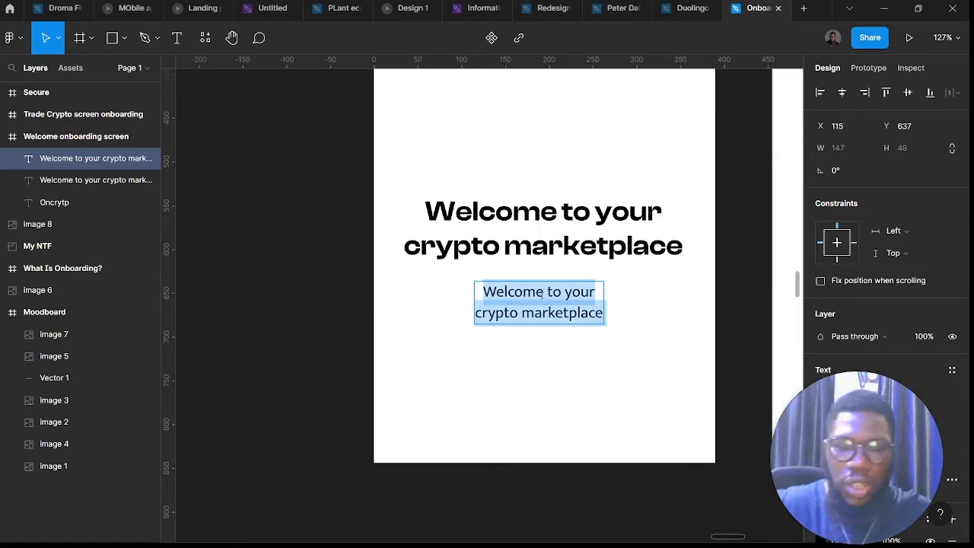
text(We are)
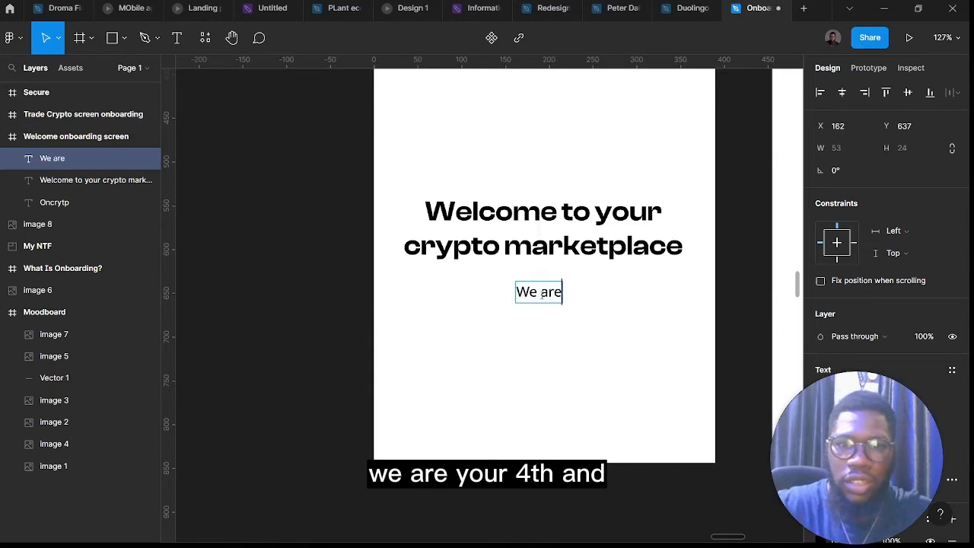
text( your)
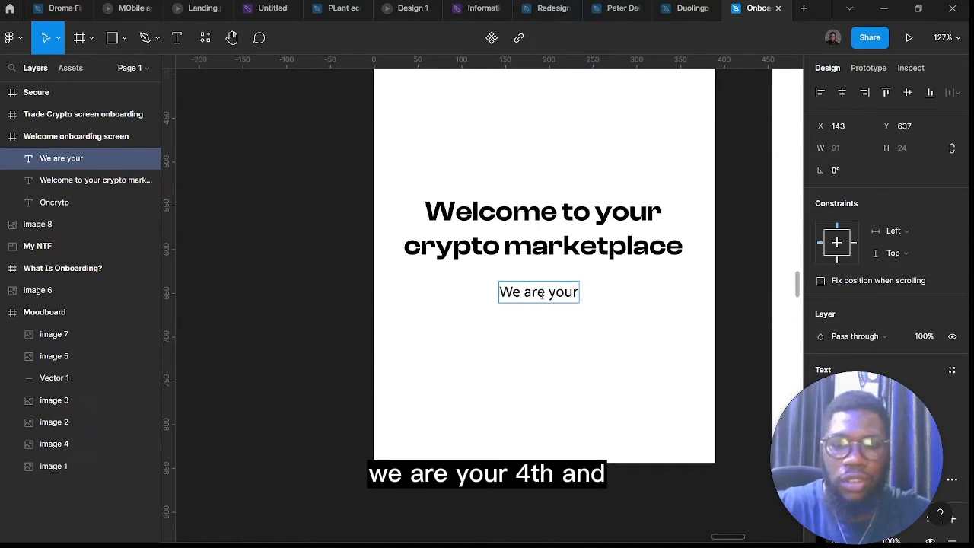
text( first and)
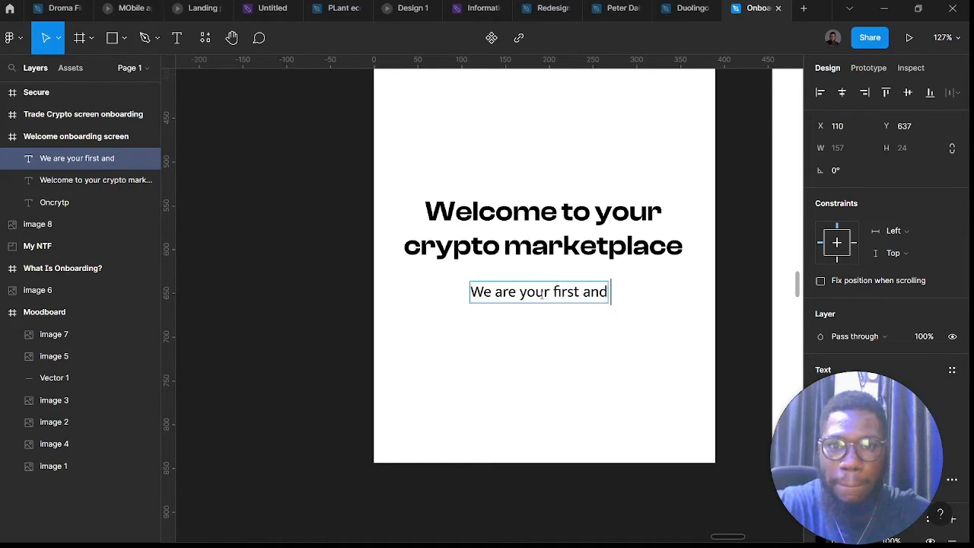
text( quickes)
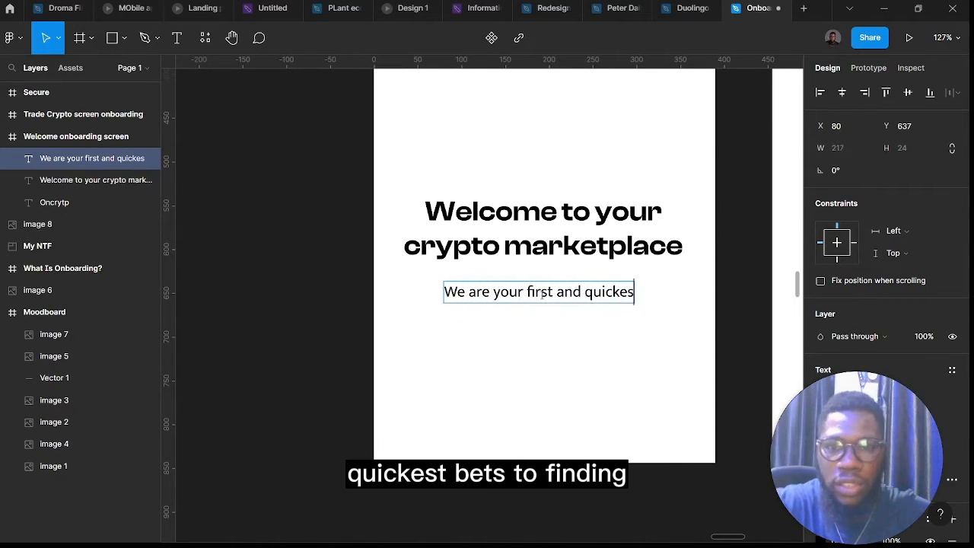
text(t bet to fid)
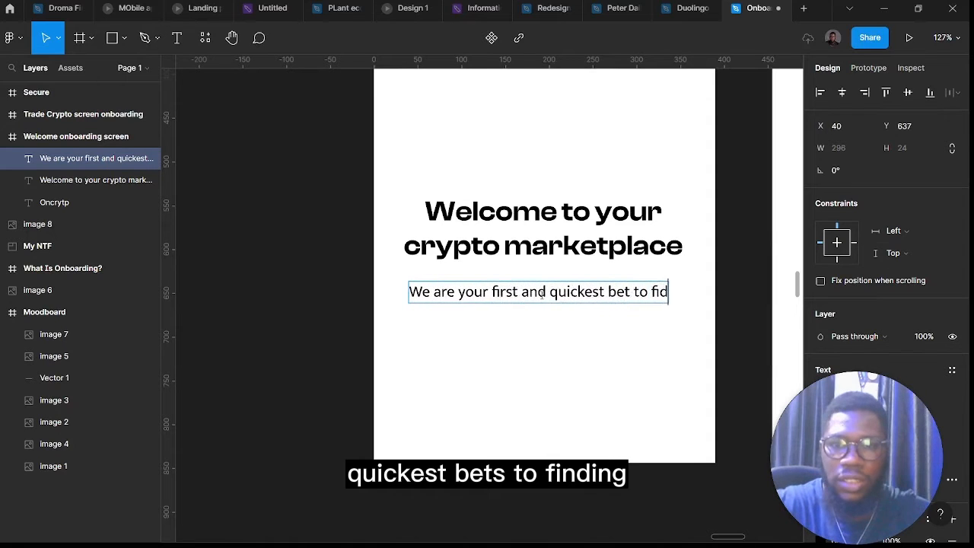
key(BackSpace)
text(nding)
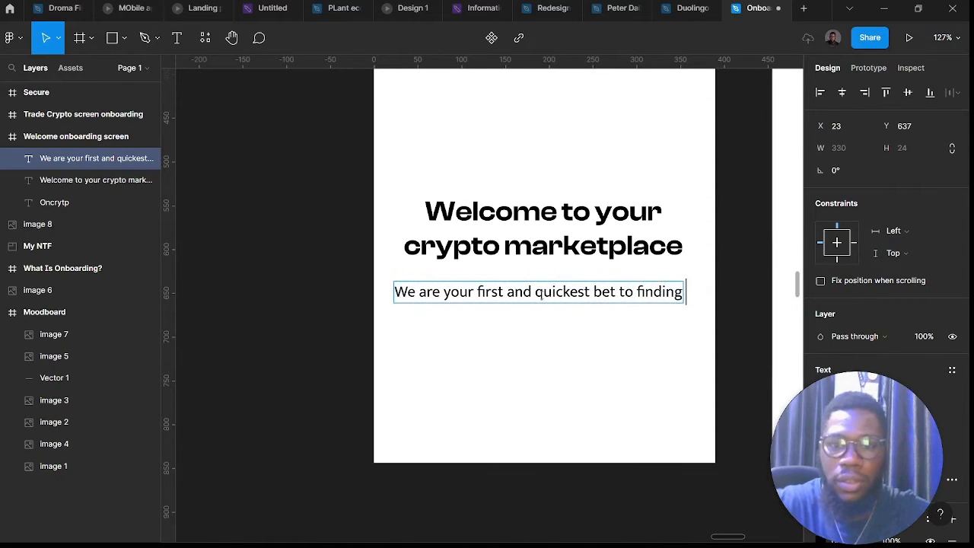
text( crypto)
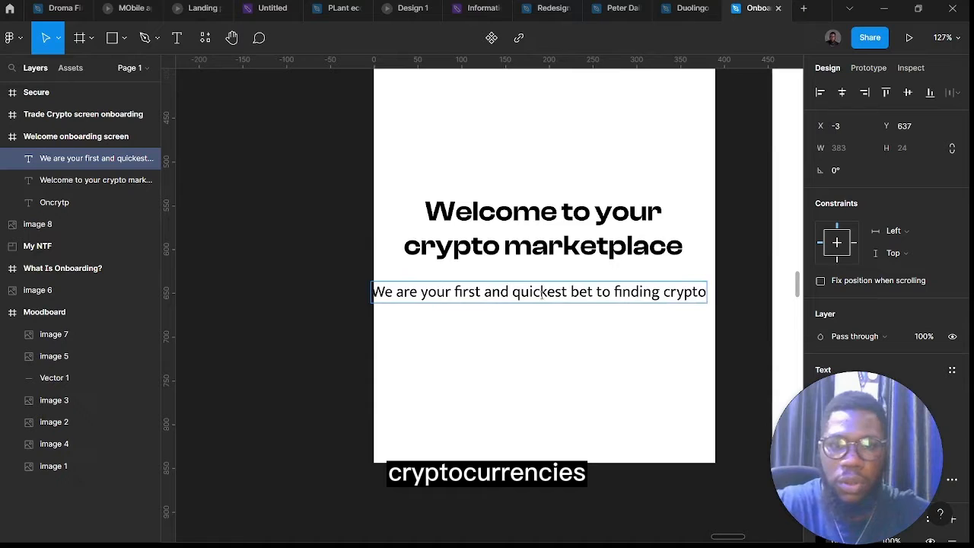
text(curre)
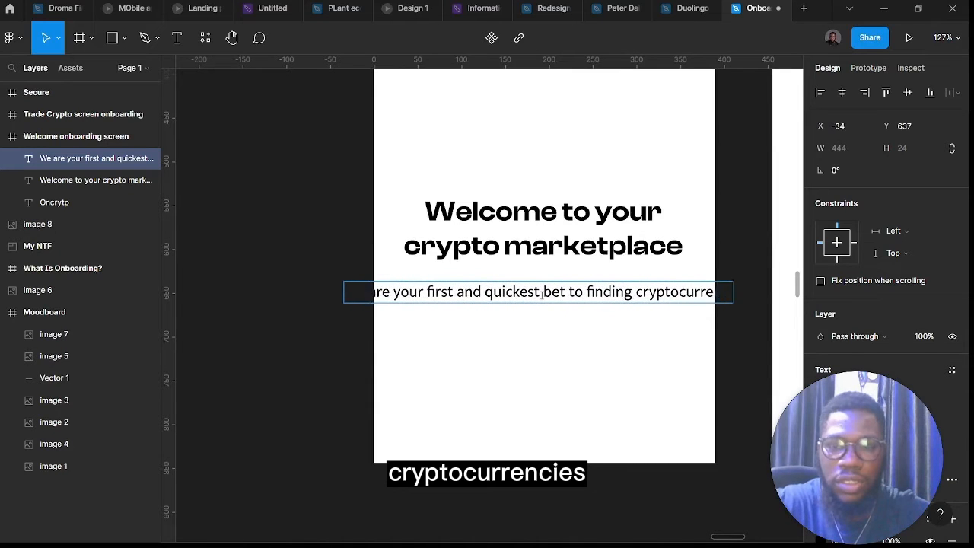
text(ncies)
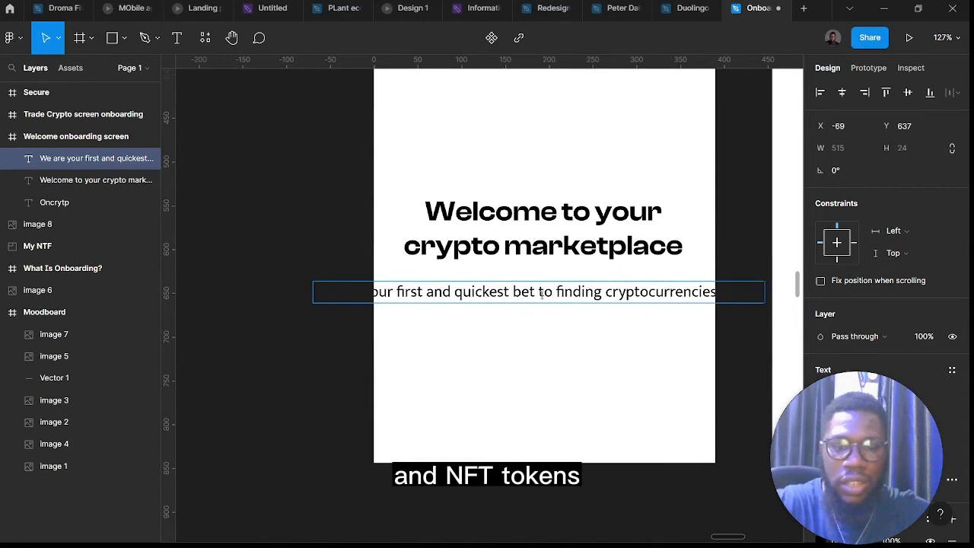
text( and NFT token)
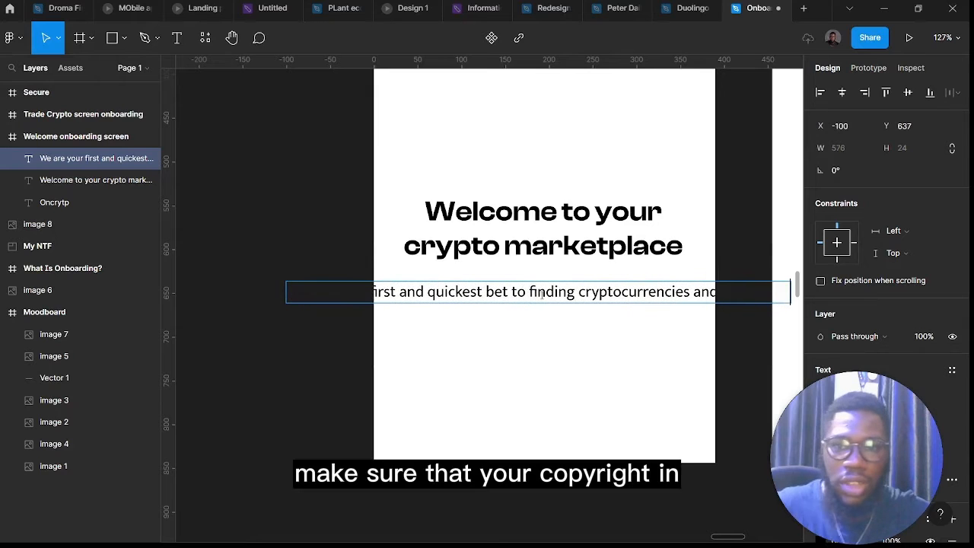
key(Escape)
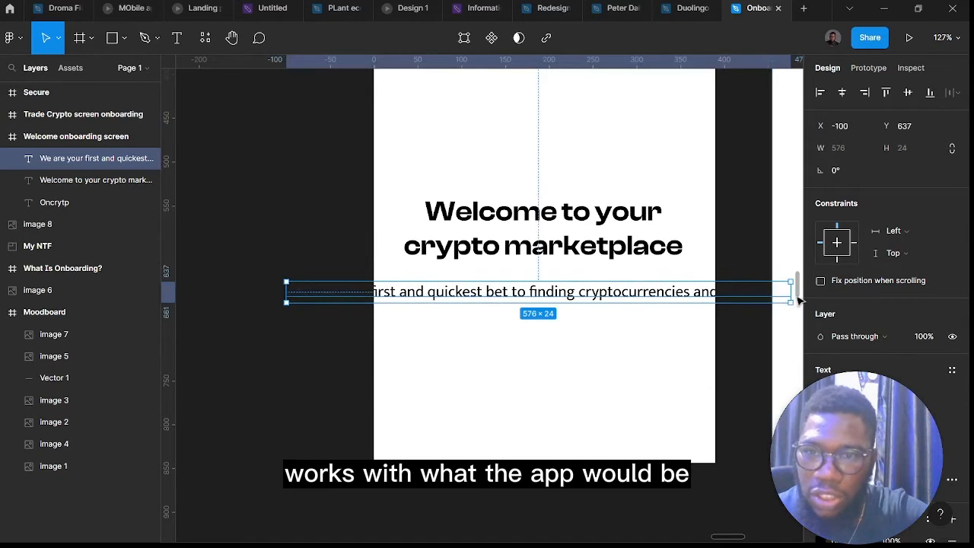
Narrow the subtext box to about 325 wide at about X 23, Y 632, and set its font size to 16
drag(791, 291, 674, 300)
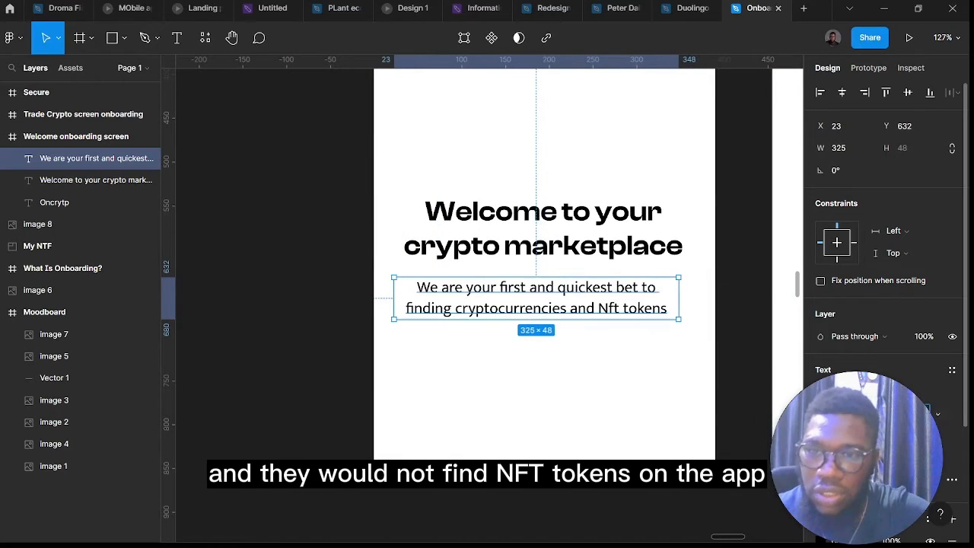
text(16)
key(Return)
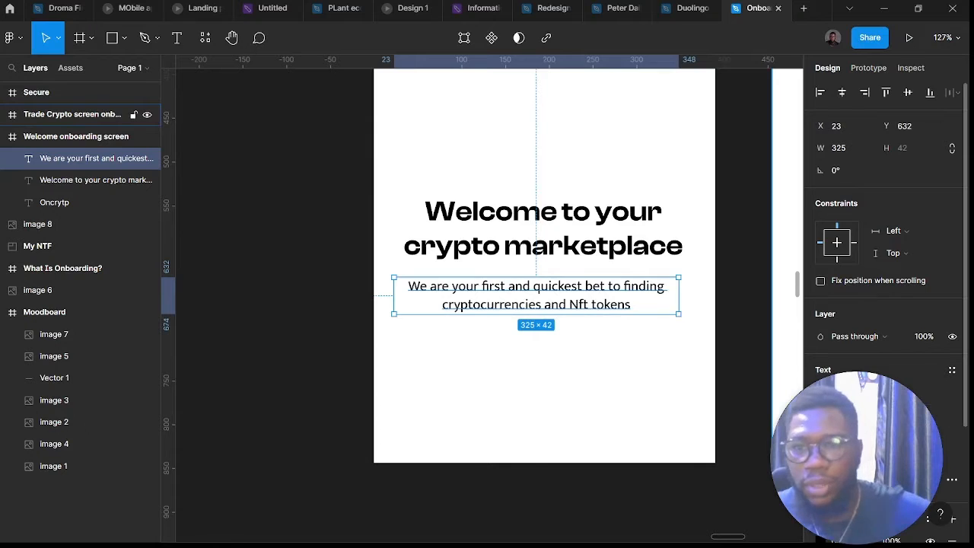
Lighten the subtext's fill color from black to dark grey 3D3D3D
scroll(882, 228, down, 3)
click(822, 390)
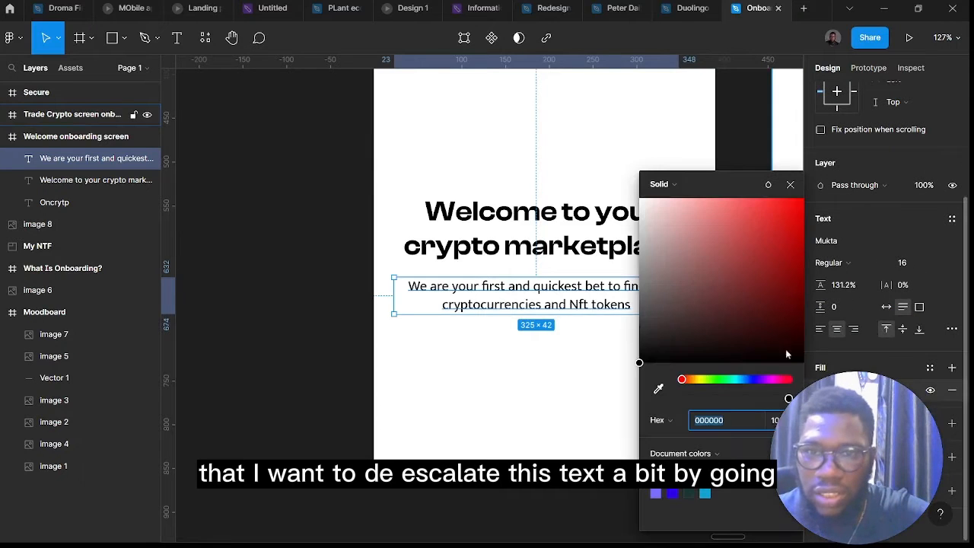
drag(652, 322, 611, 330)
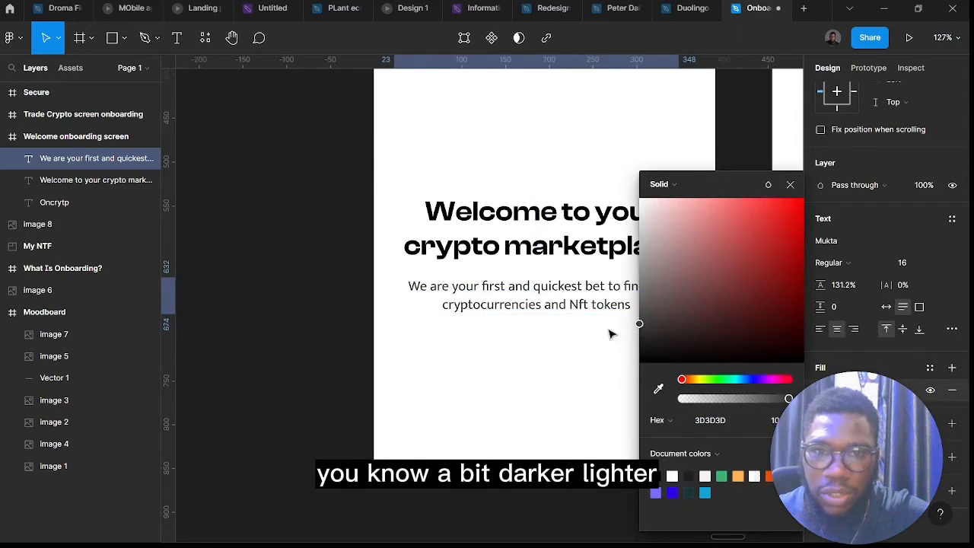
click(344, 357)
Duplicate the subtext straight down to about Y 769 and change the copy's text to "Next"
click(489, 308)
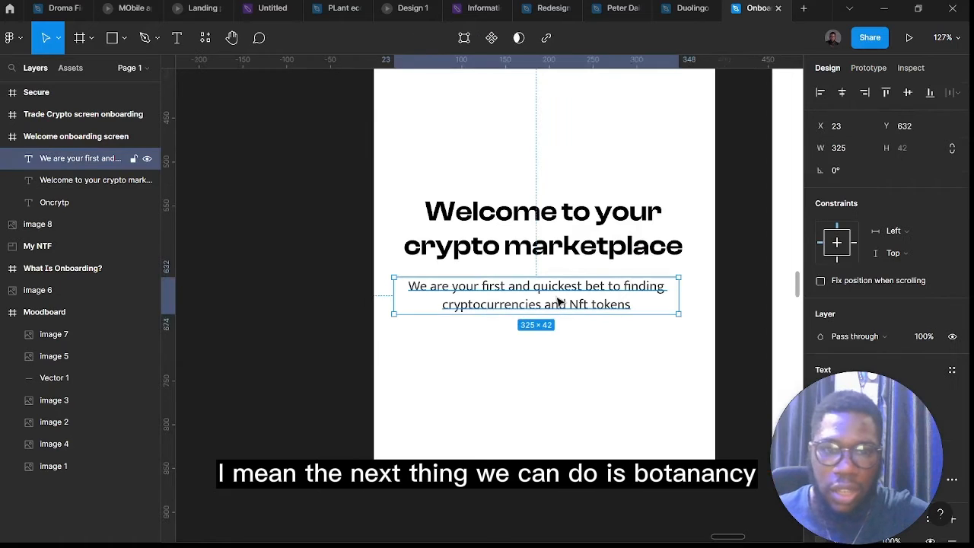
drag(557, 305, 556, 412)
key(Return)
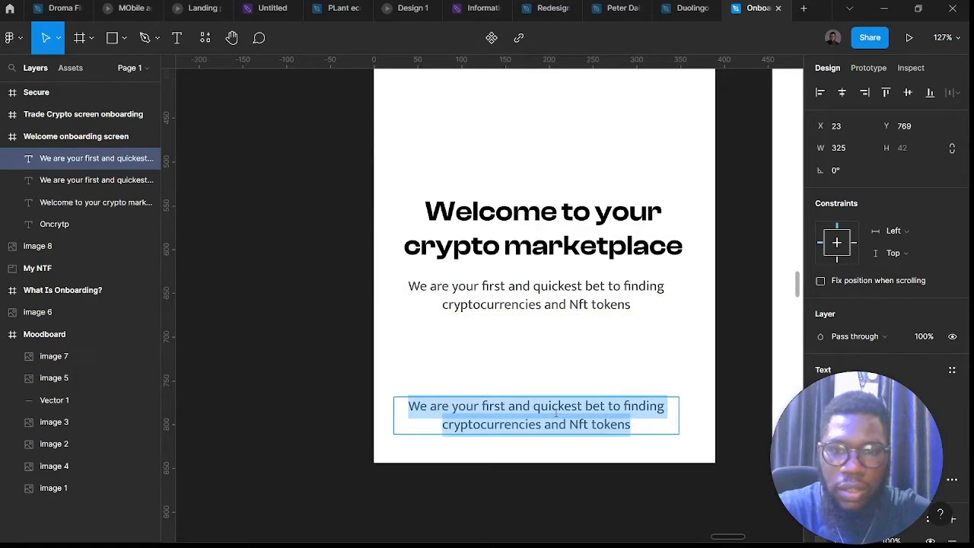
text(Next)
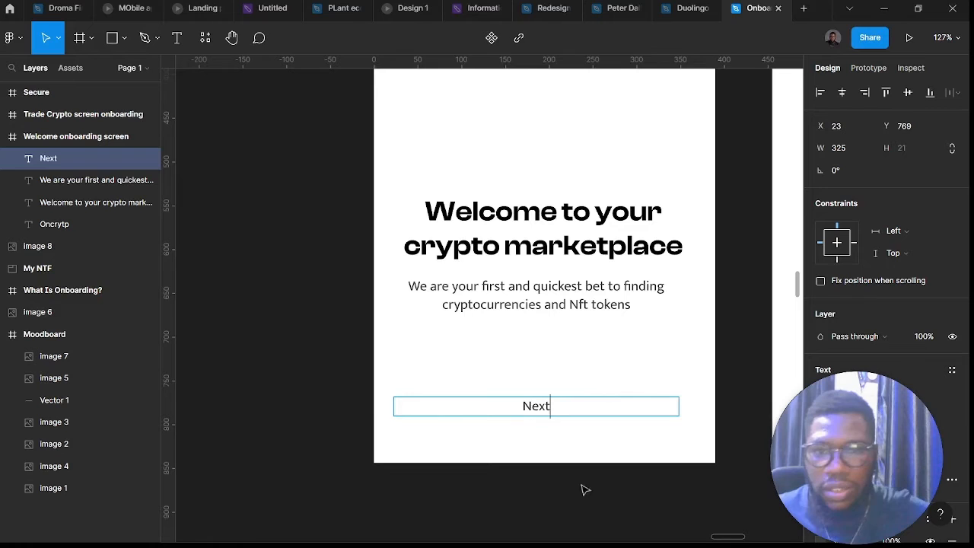
key(Escape)
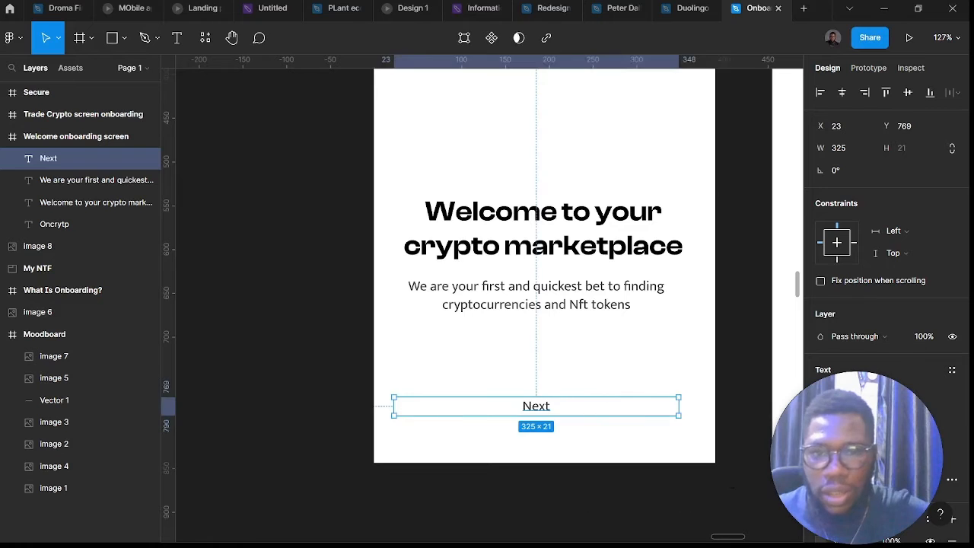
Make the "Next" text auto width and wrap it in auto layout with 24 horizontal and 12 vertical padding
click(888, 458)
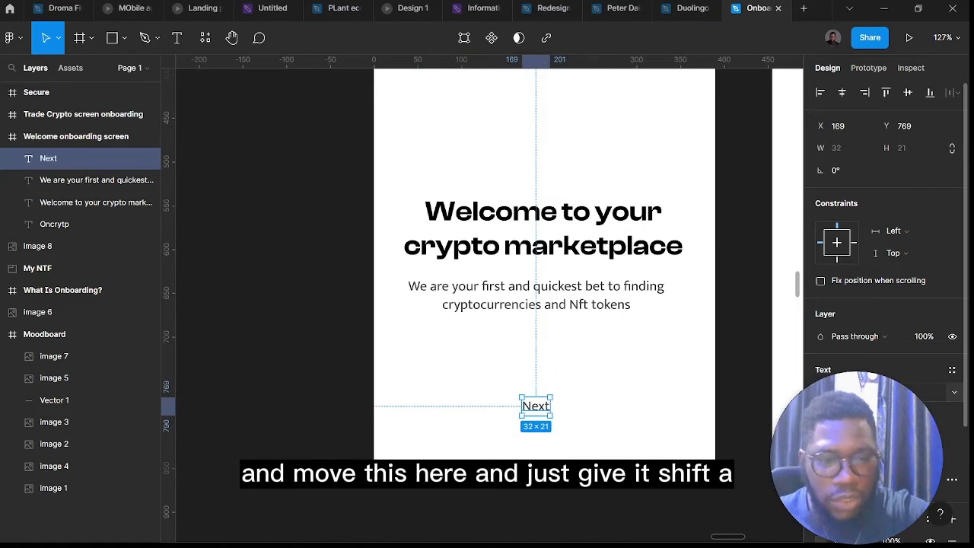
key(shift+a)
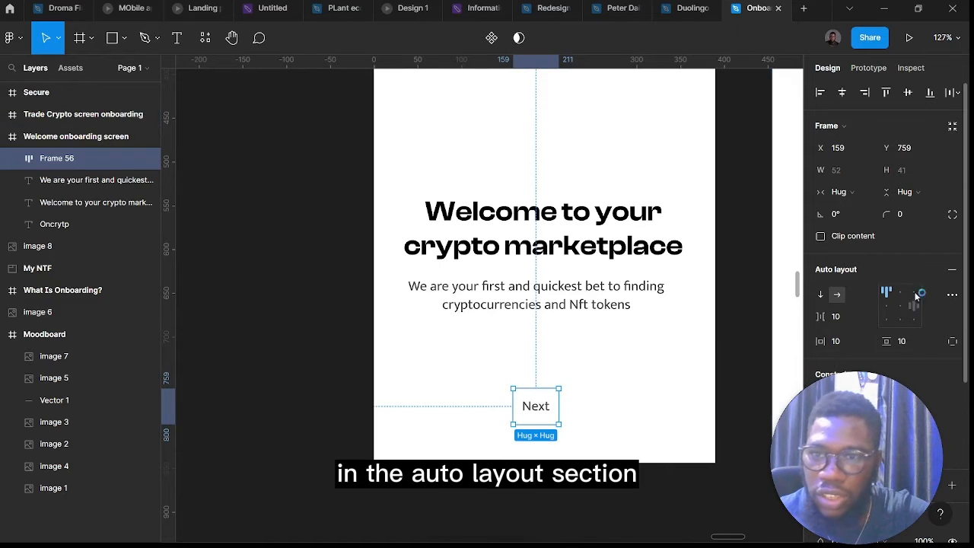
click(845, 343)
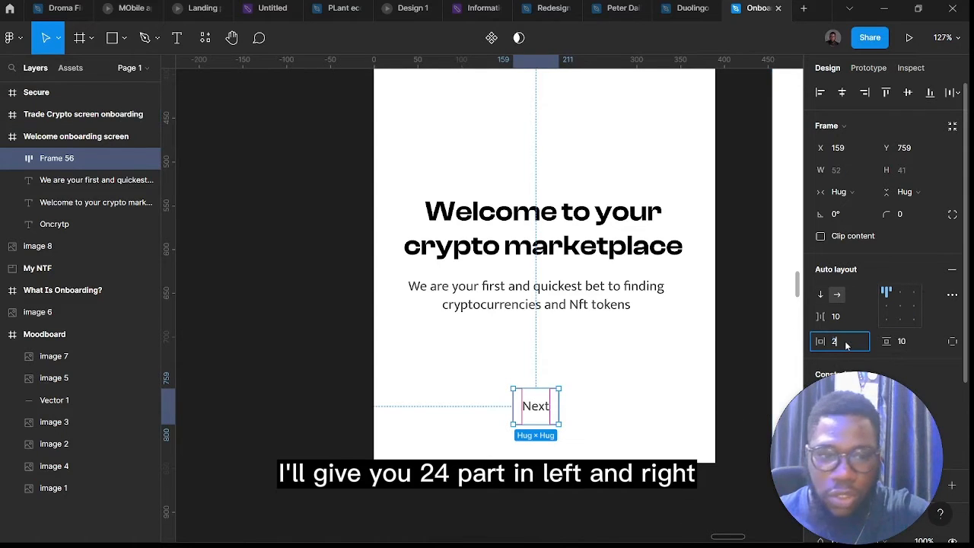
key(Return)
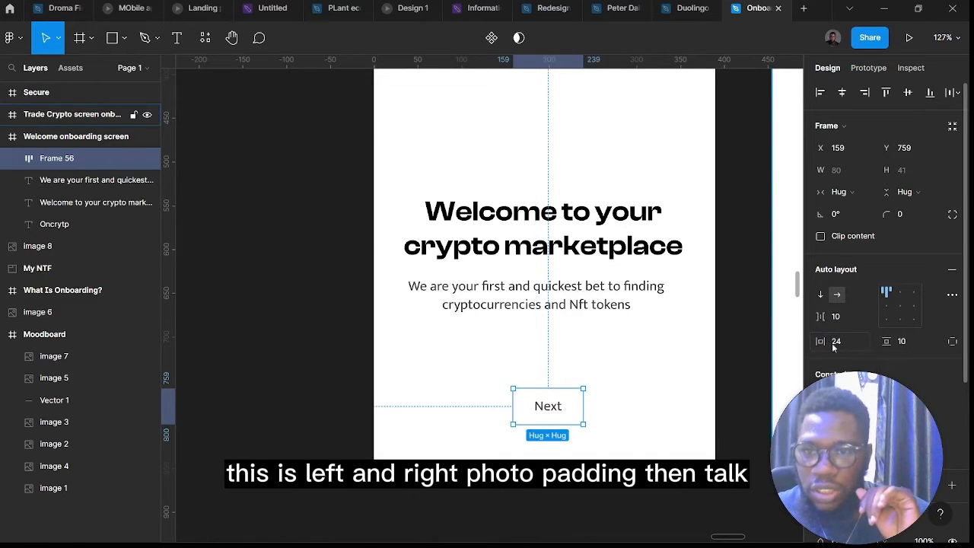
click(909, 346)
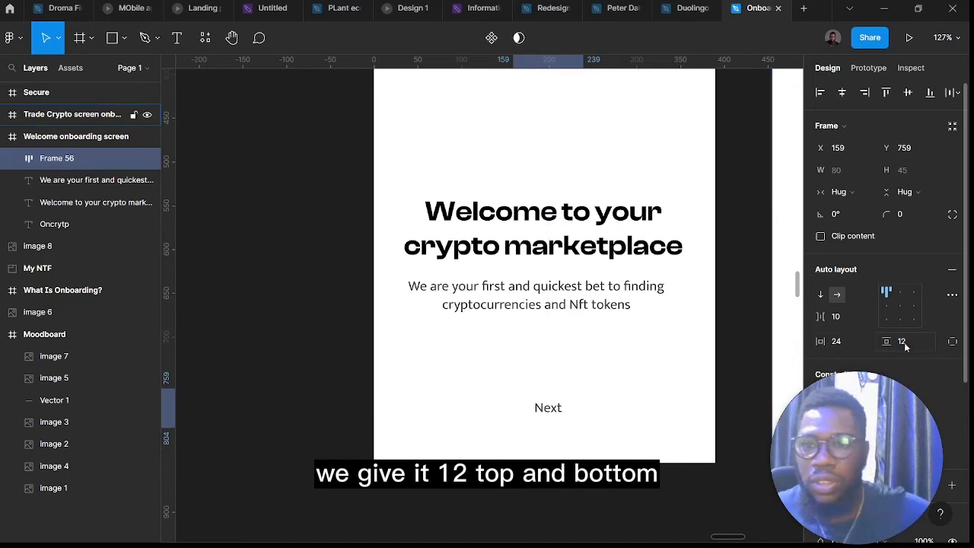
key(Return)
Add a fill to the Next button frame and set it to the blue document color 2F00EC
scroll(883, 304, down, 4)
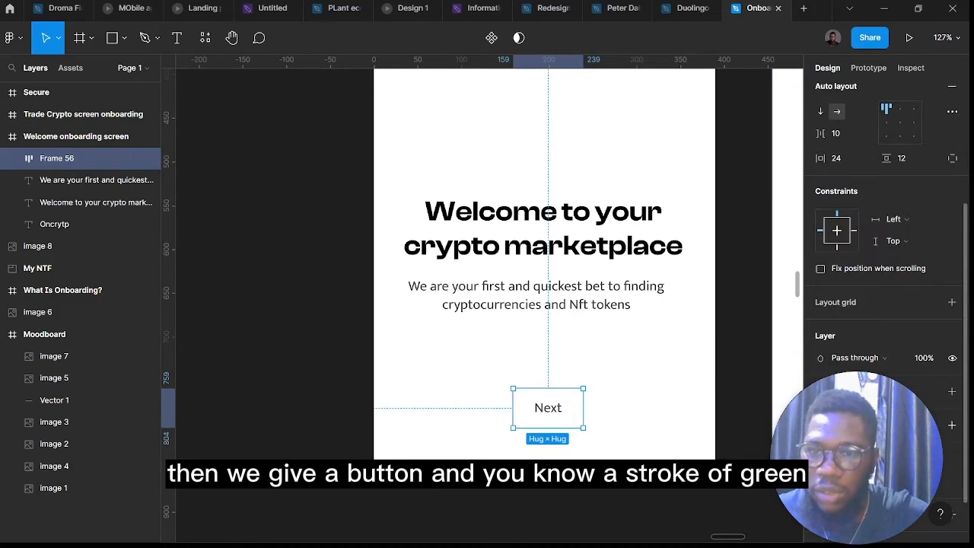
click(952, 391)
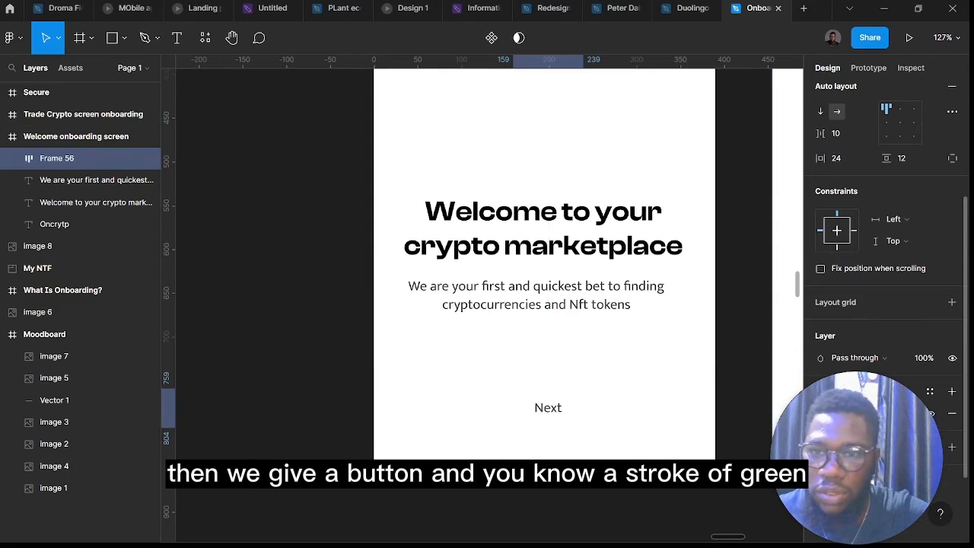
click(821, 414)
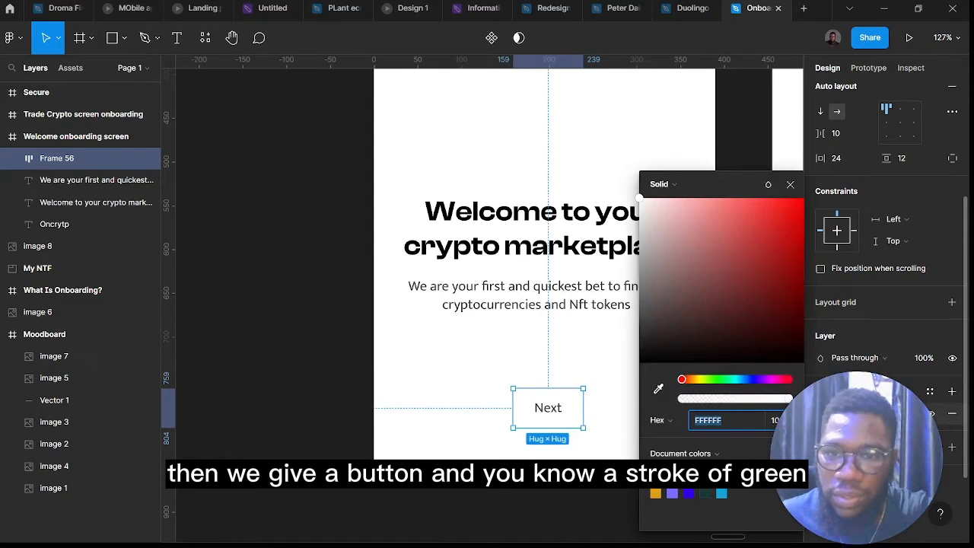
click(721, 475)
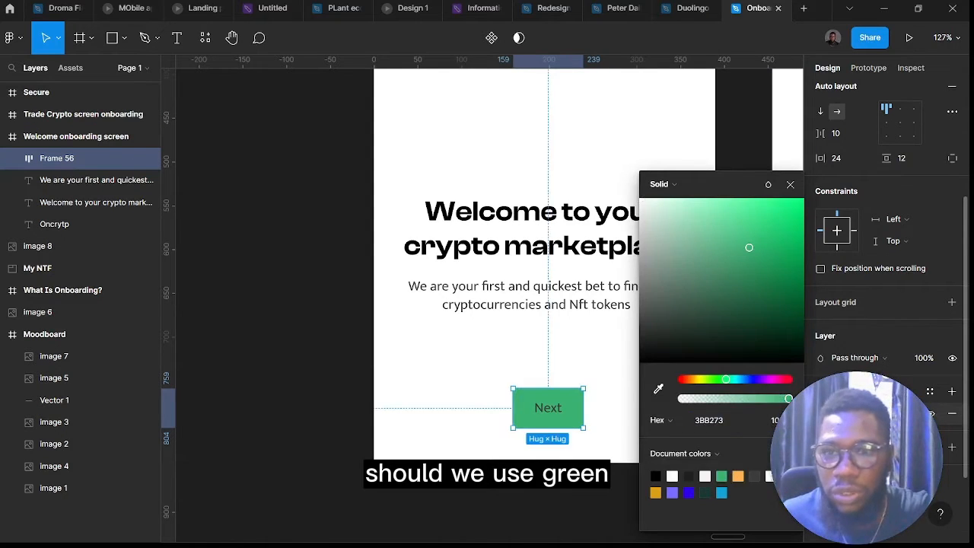
click(738, 476)
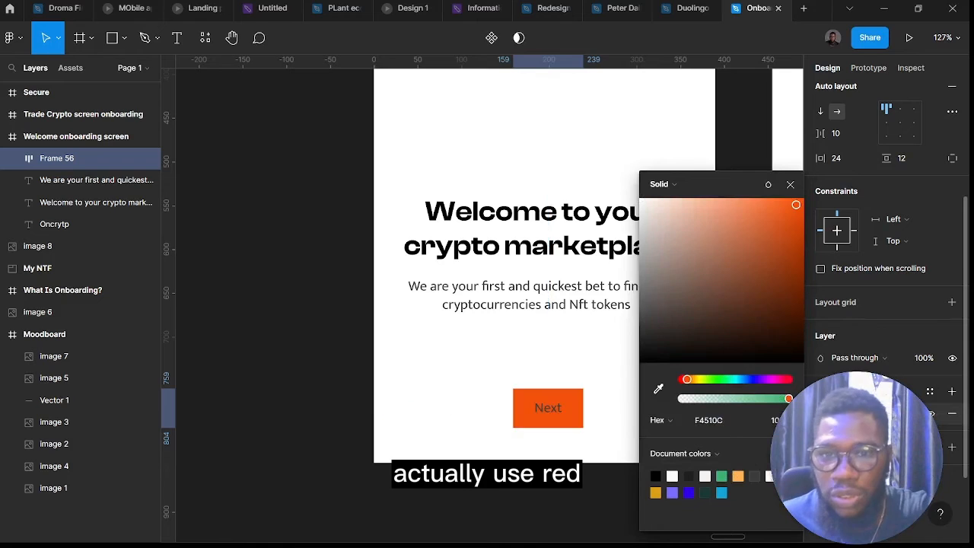
click(690, 492)
Change the color of the Next button's label to white, FFFFFF
scroll(867, 418, down, 2)
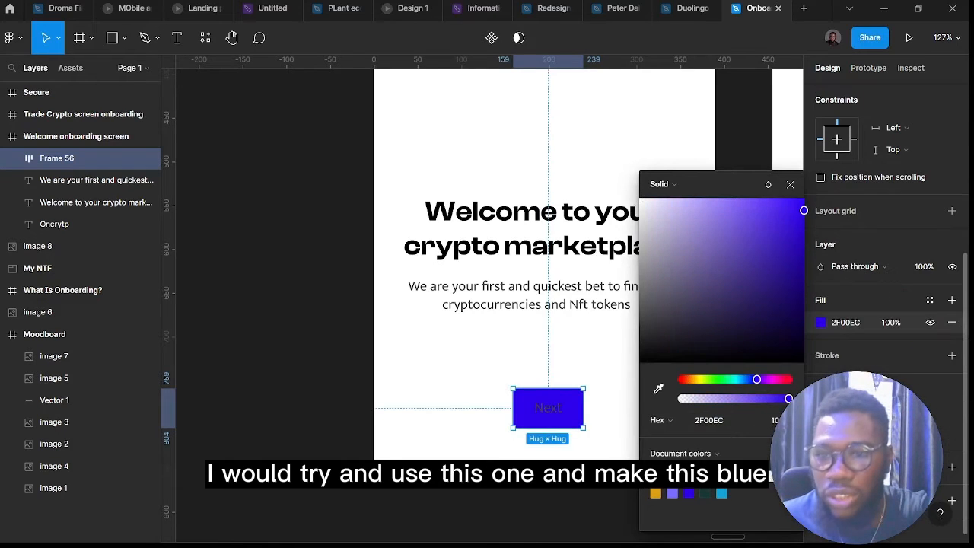
click(820, 434)
drag(711, 275, 604, 134)
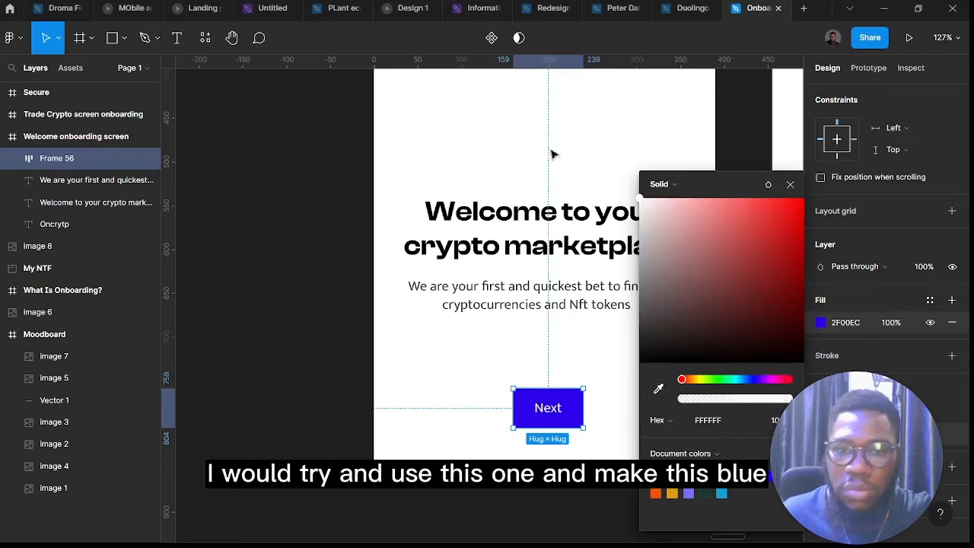
Set the Next button's horizontal padding to 48 and its corner radius to 8
scroll(411, 412, right, 4)
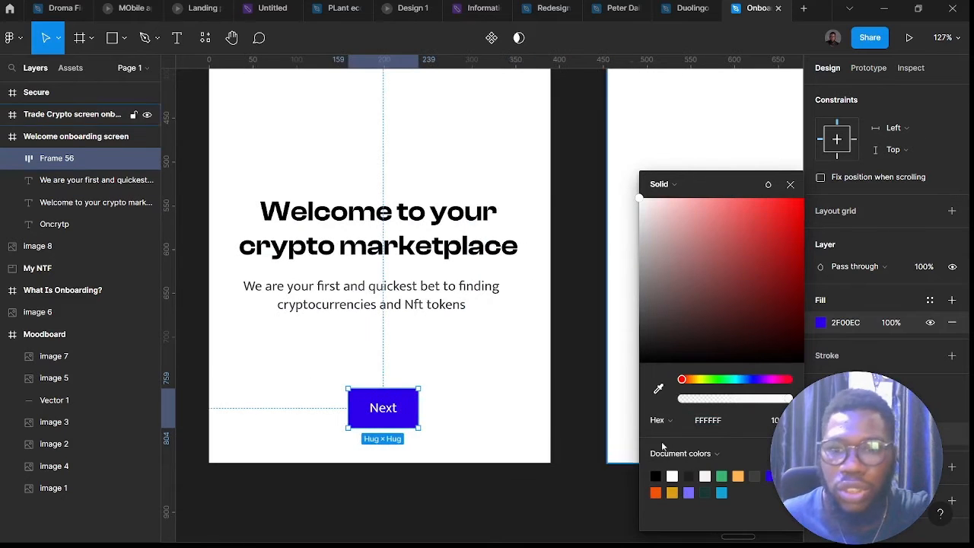
scroll(582, 431, down, 4)
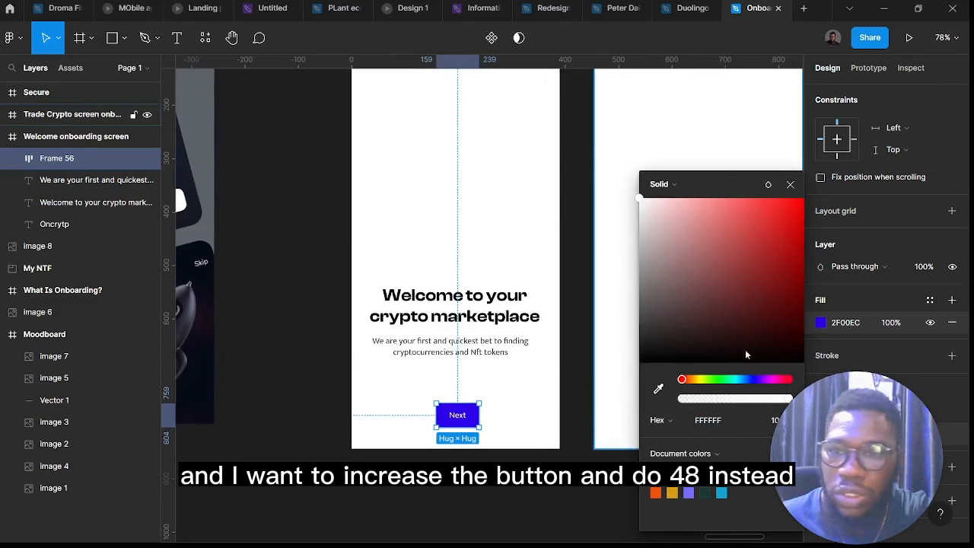
scroll(846, 288, up, 5)
click(846, 251)
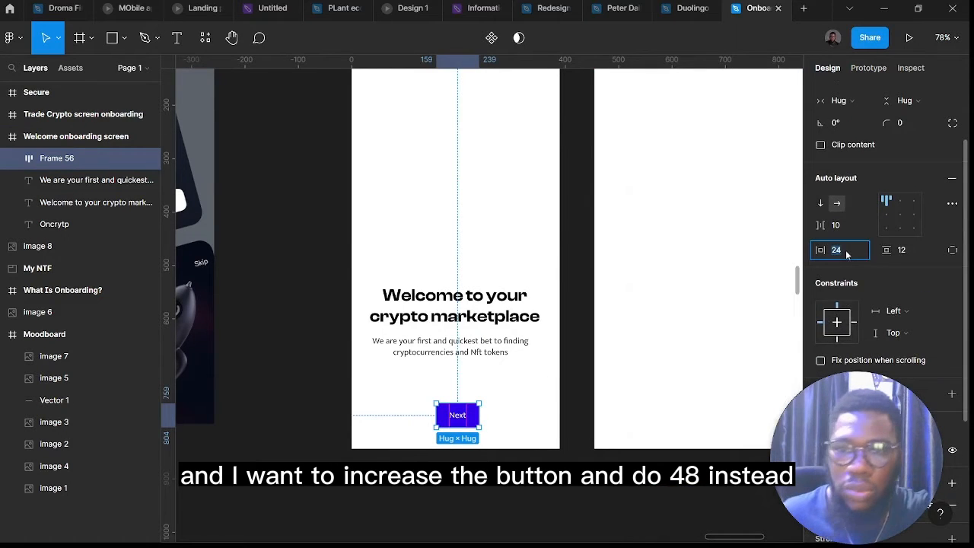
text(48)
key(Return)
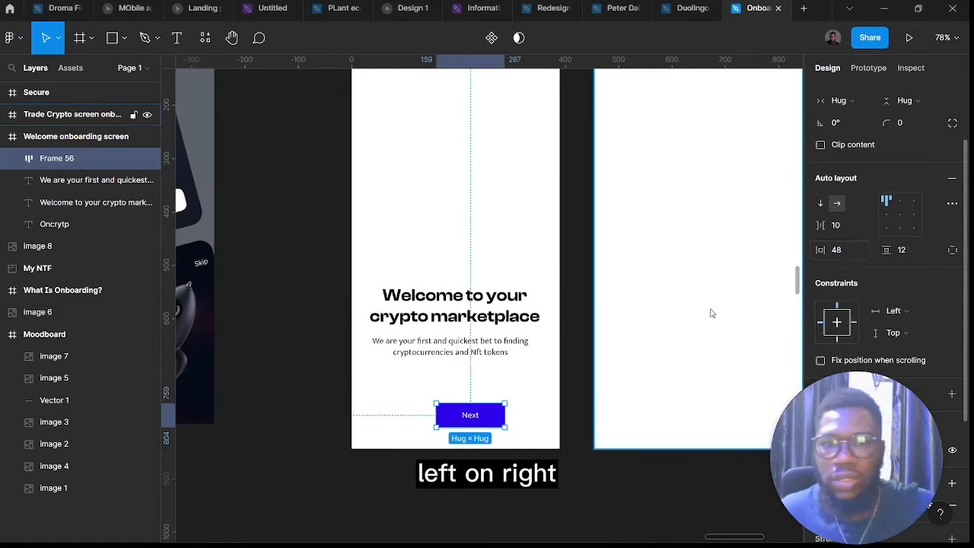
click(916, 125)
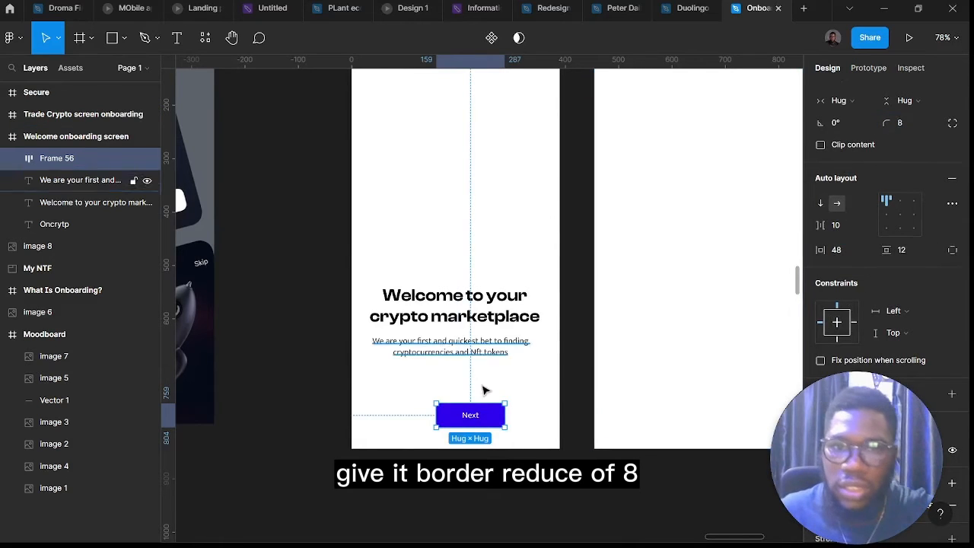
click(576, 400)
Move the Next button to the lower right of the welcome screen, at about X 225, Y 753
scroll(466, 422, up, 4)
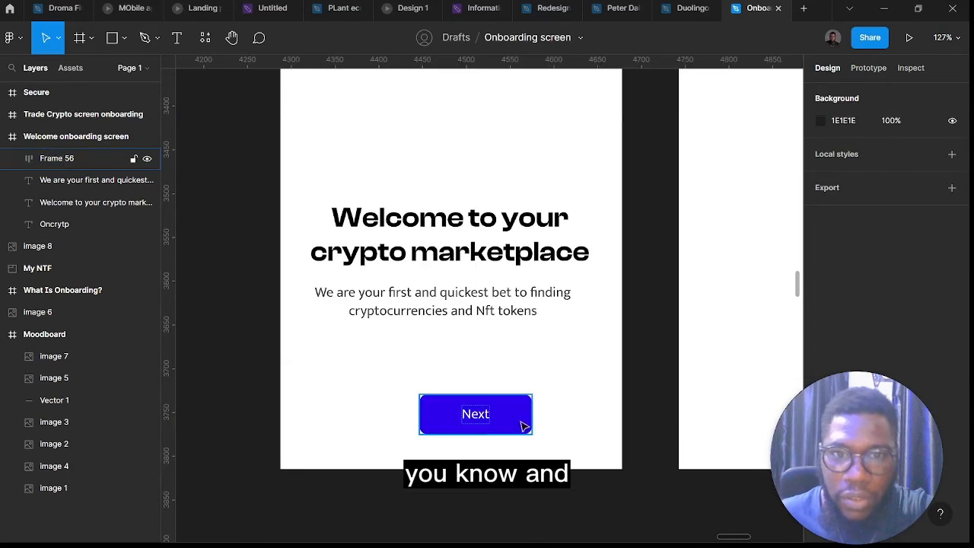
click(523, 420)
drag(532, 406, 536, 409)
key(ctrl+z)
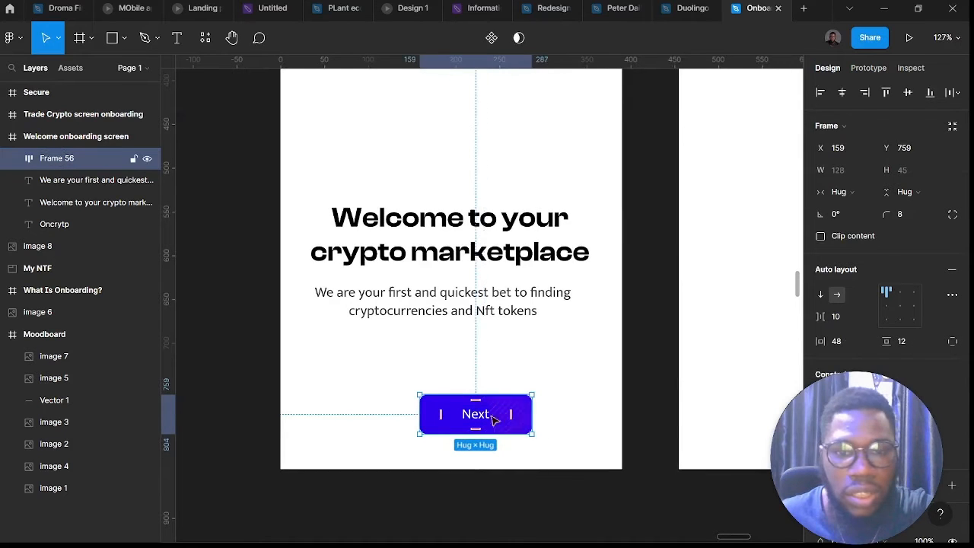
drag(475, 421, 536, 413)
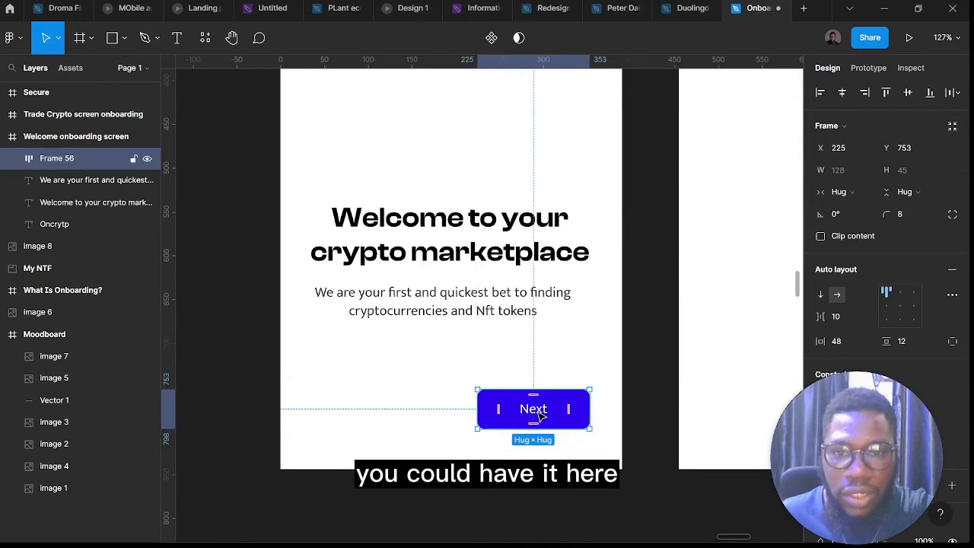
scroll(538, 418, down, 3)
scroll(538, 418, down, 4)
click(535, 449)
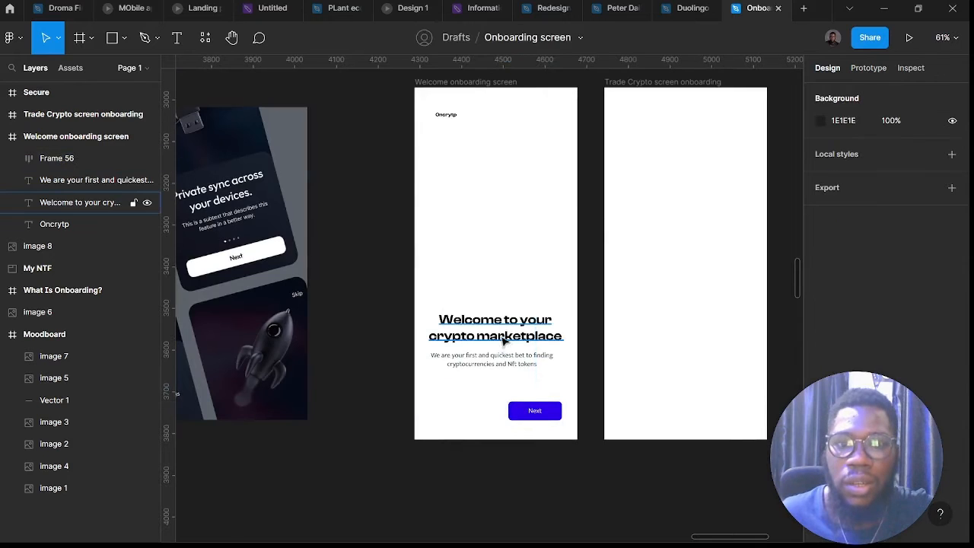
Move the welcome heading higher on the screen and bring the subtext up directly beneath it
drag(506, 339, 500, 313)
drag(500, 366, 501, 337)
Duplicate the Next button to the welcome screen's lower left at X 28, Y 774 and change the copy's label to "Skip"
drag(526, 416, 457, 423)
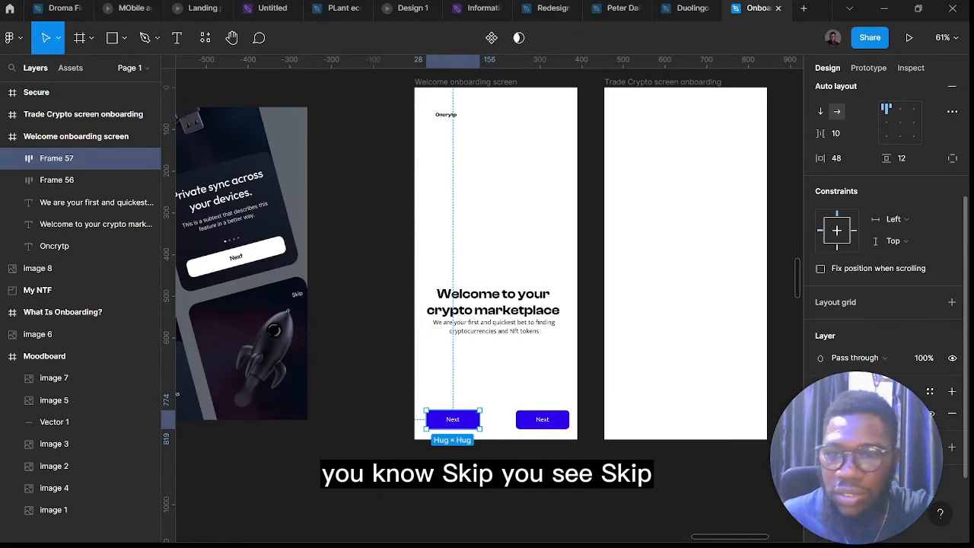
double_click(453, 421)
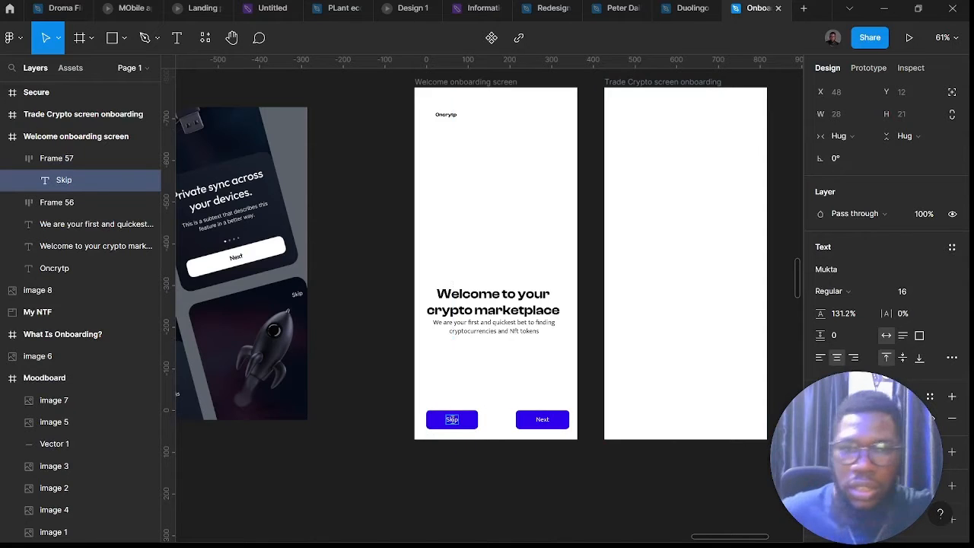
key(Escape)
click(524, 464)
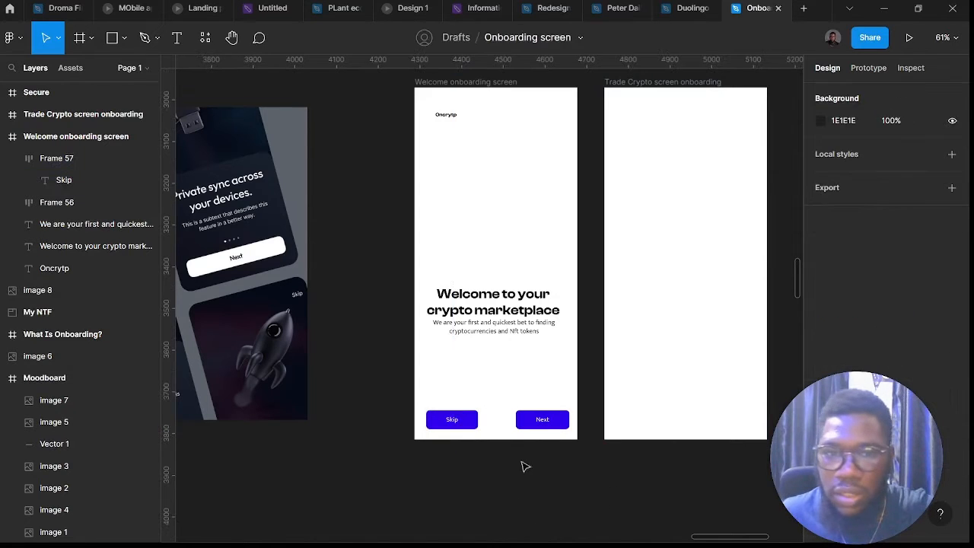
Add a stroke to the Skip button and remove its blue fill
click(474, 427)
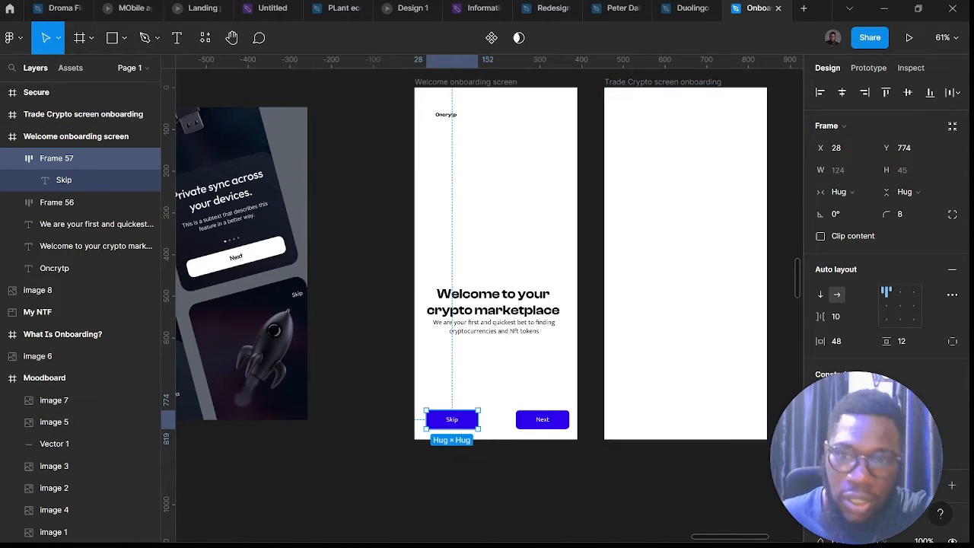
scroll(883, 396, down, 3)
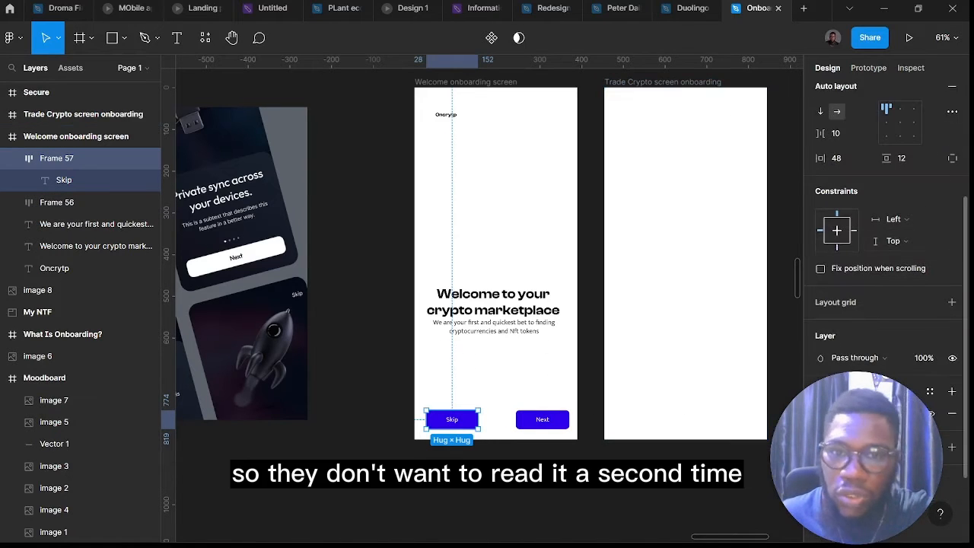
click(951, 449)
click(952, 411)
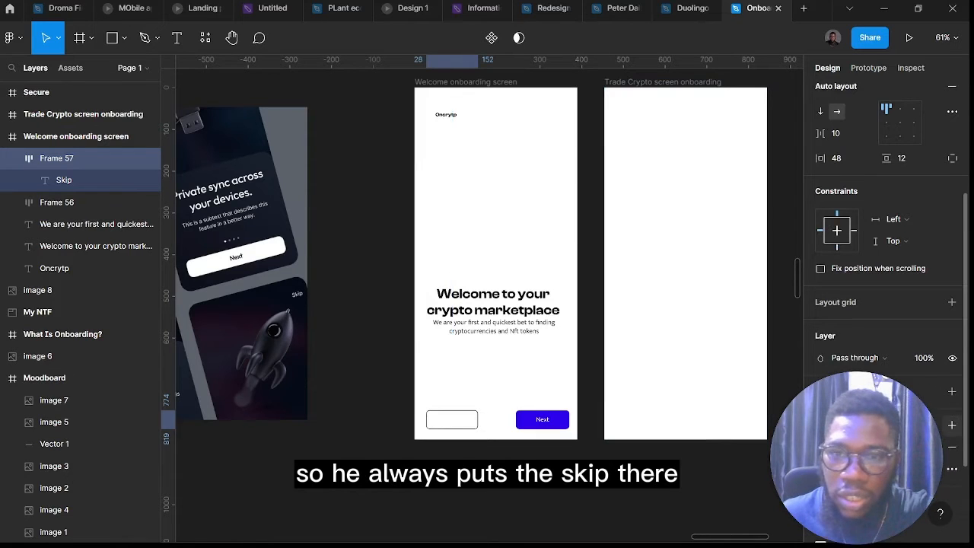
Change the Skip label's color to the grey A2A0A0 and copy its hex code
scroll(952, 418, down, 3)
click(820, 423)
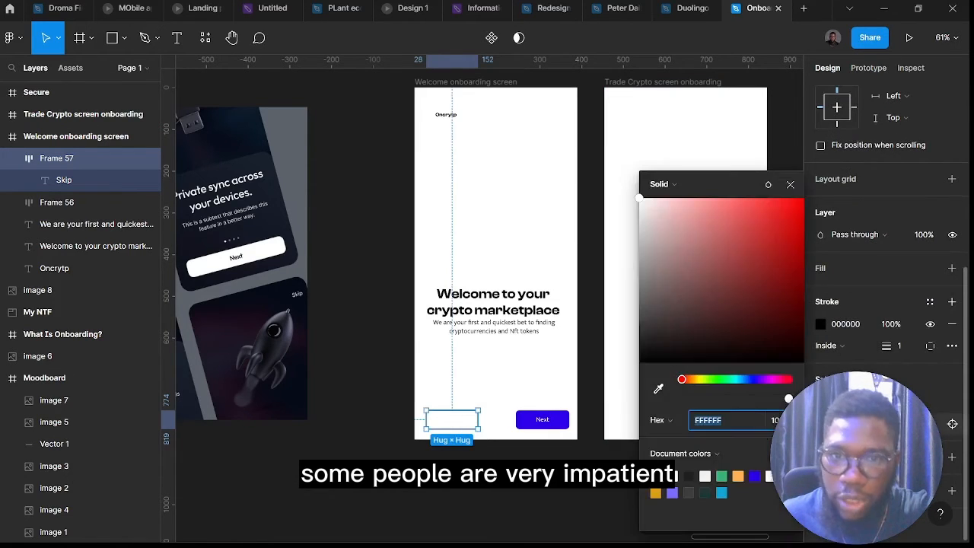
drag(670, 231, 641, 261)
click(726, 423)
key(ctrl+c)
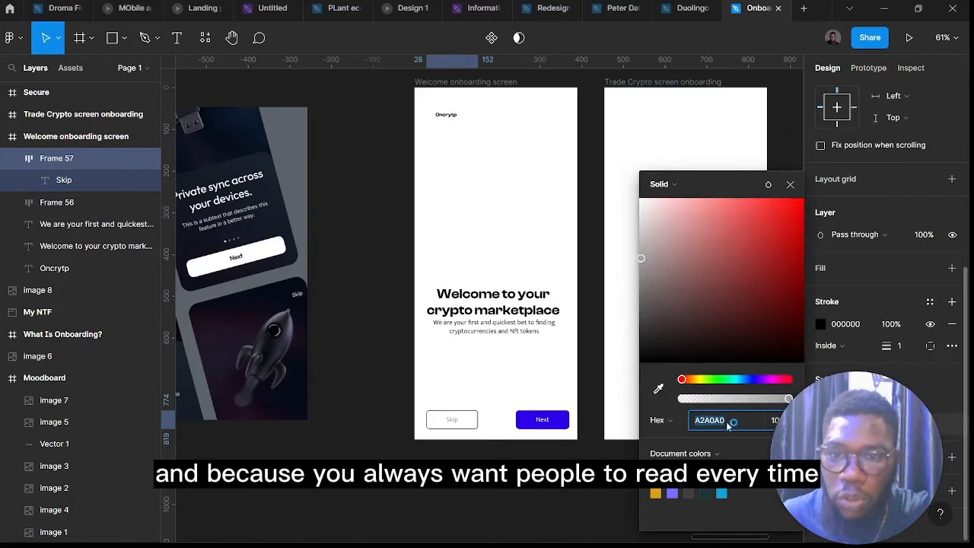
click(467, 452)
Set the Skip button's stroke color to the copied grey A2A0A0
scroll(463, 438, up, 5)
click(529, 401)
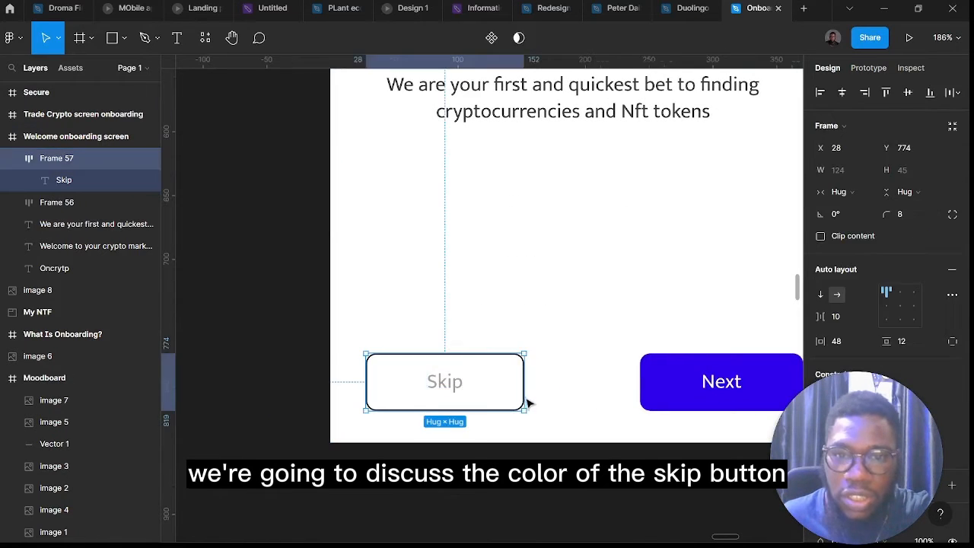
scroll(953, 434, down, 4)
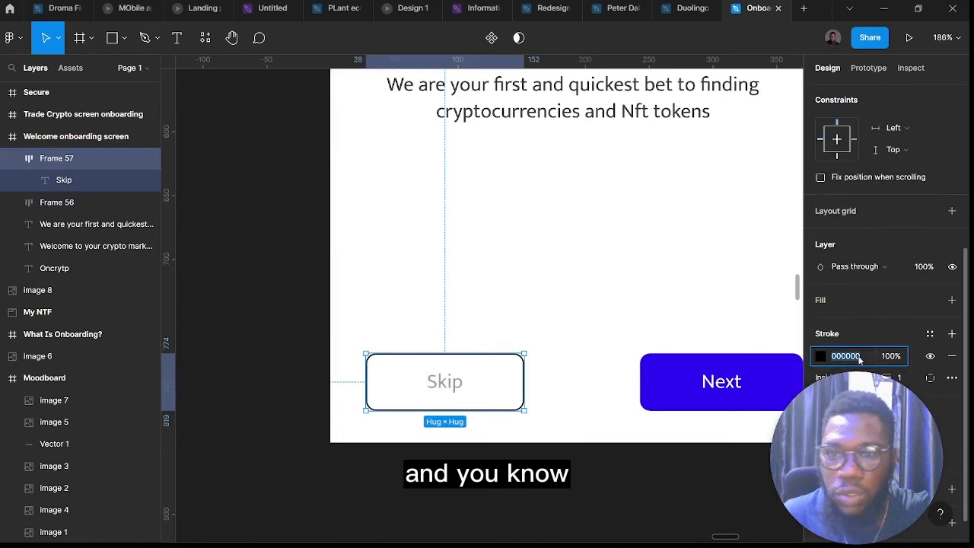
key(ctrl+v)
key(Return)
click(553, 495)
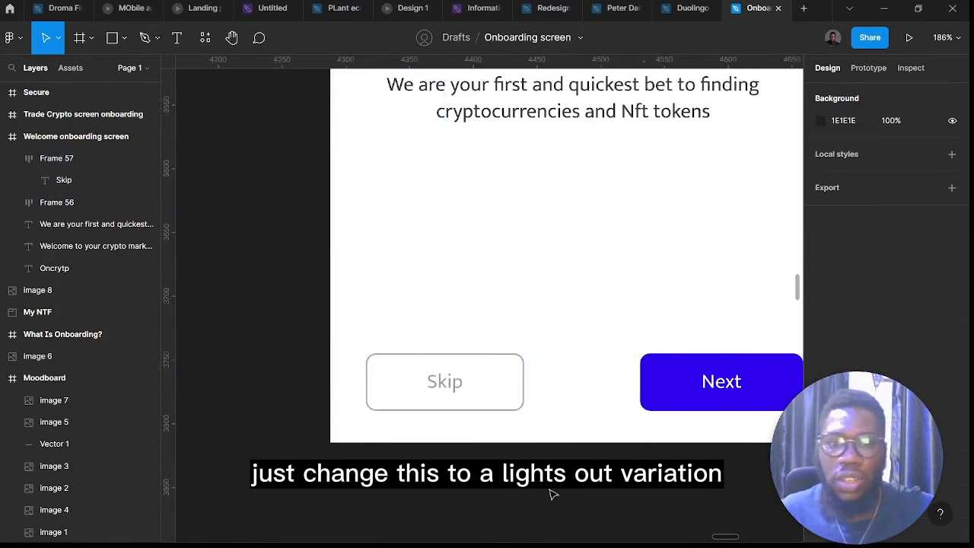
Select the Skip button's frame on the welcome screen and bring up its stroke settings
scroll(563, 505, down, 5)
scroll(563, 503, up, 2)
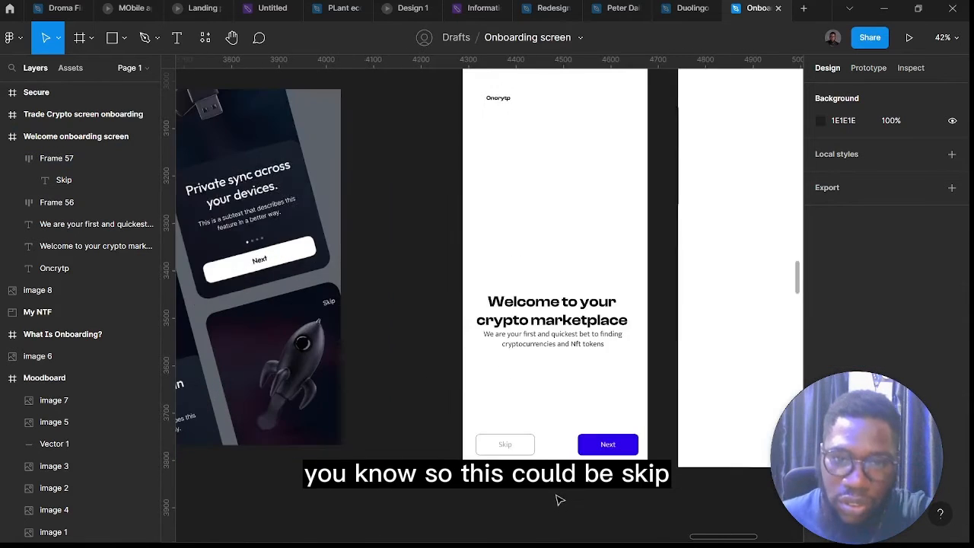
click(524, 449)
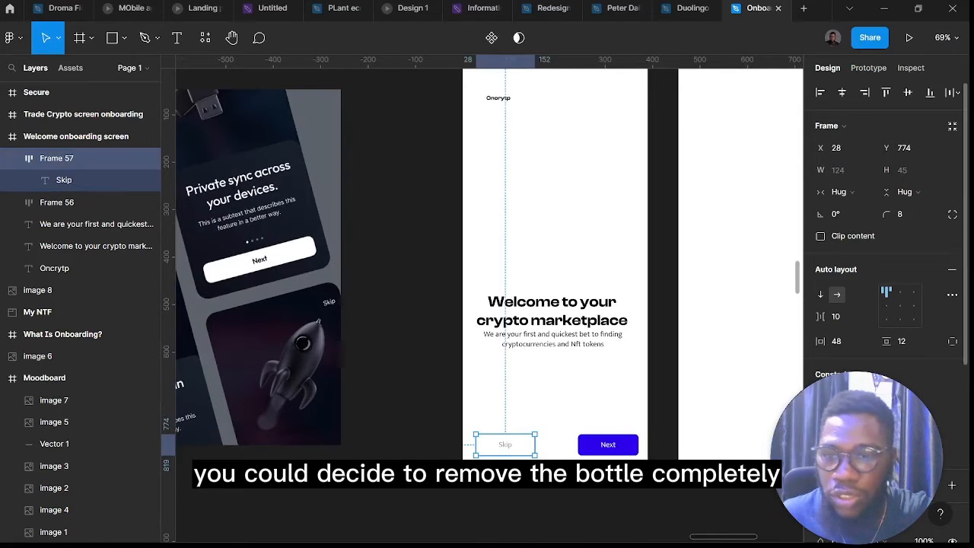
scroll(882, 267, down, 3)
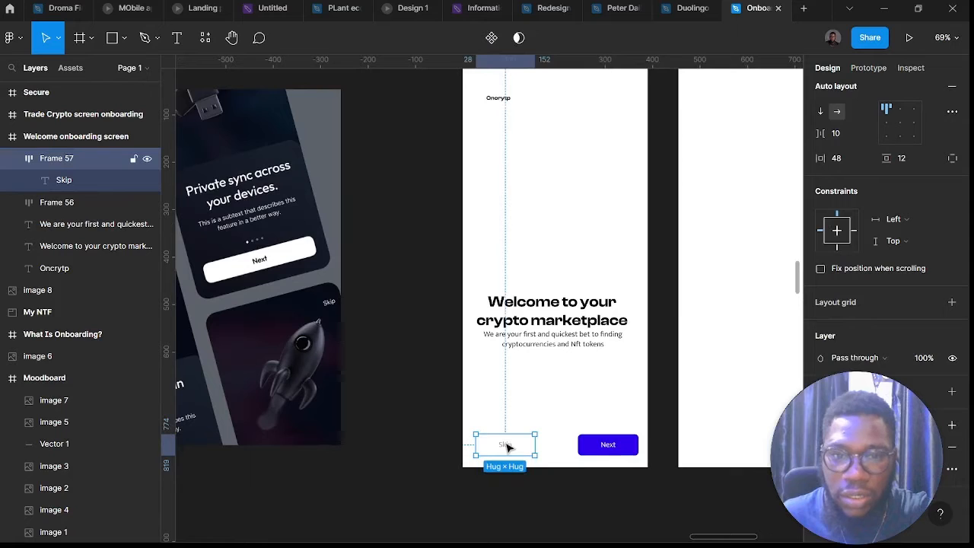
Move the Oncrytp logo text closer to the upper-left corner of the Welcome onboarding screen
drag(510, 446, 510, 447)
click(551, 517)
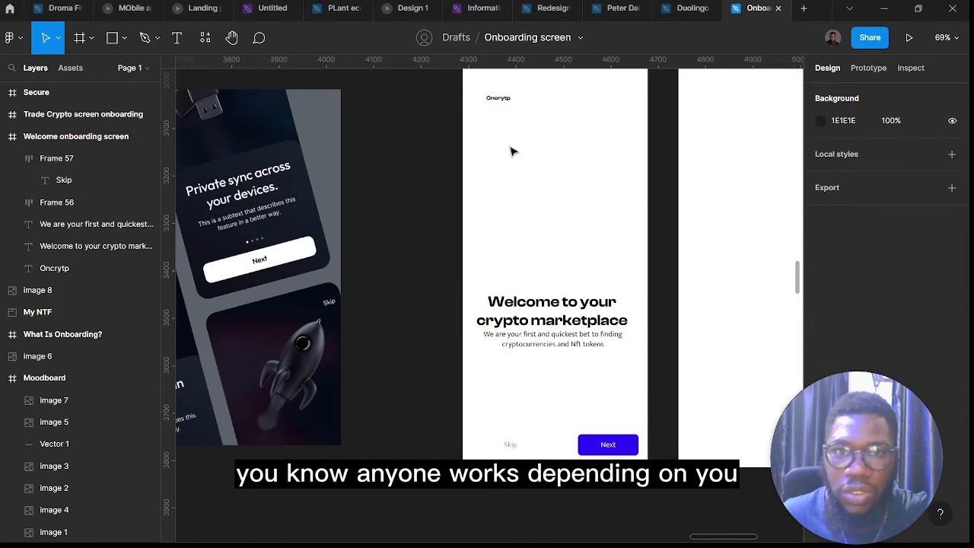
click(491, 93)
click(405, 228)
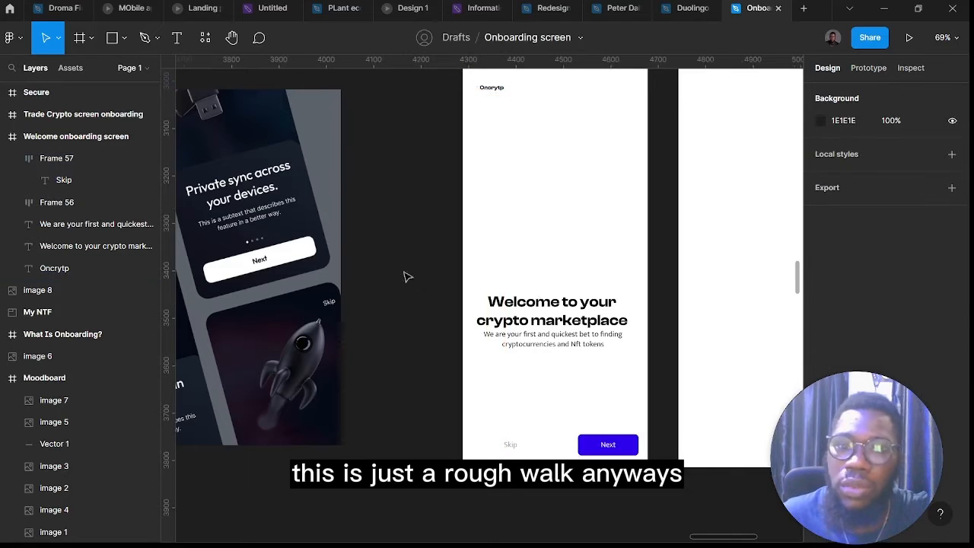
Try to copy the welcome heading onto the Trade Crypto onboarding screen
scroll(415, 319, down, 5)
drag(482, 318, 582, 318)
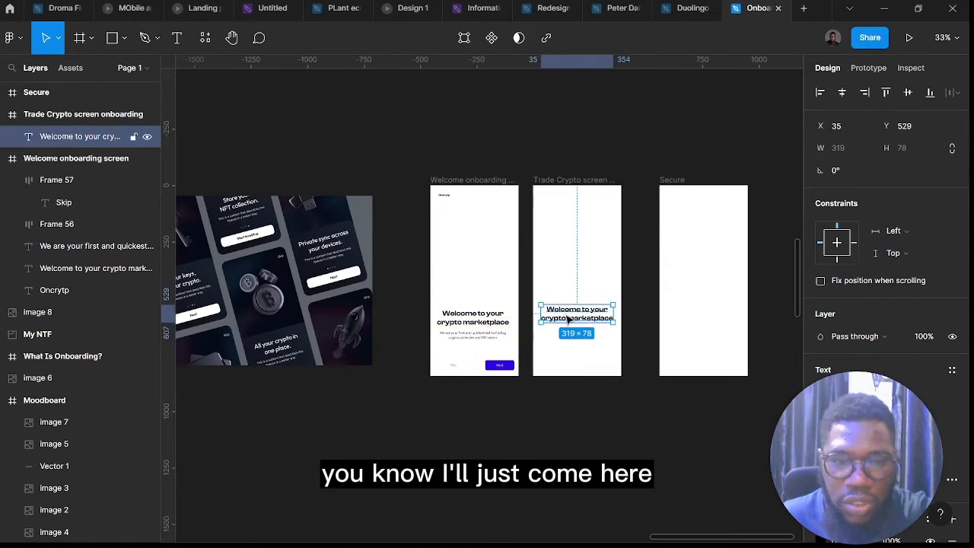
Combine the welcome heading and its subtext in a vertical auto layout with a spacing of 18
click(487, 318)
scroll(465, 325, up, 5)
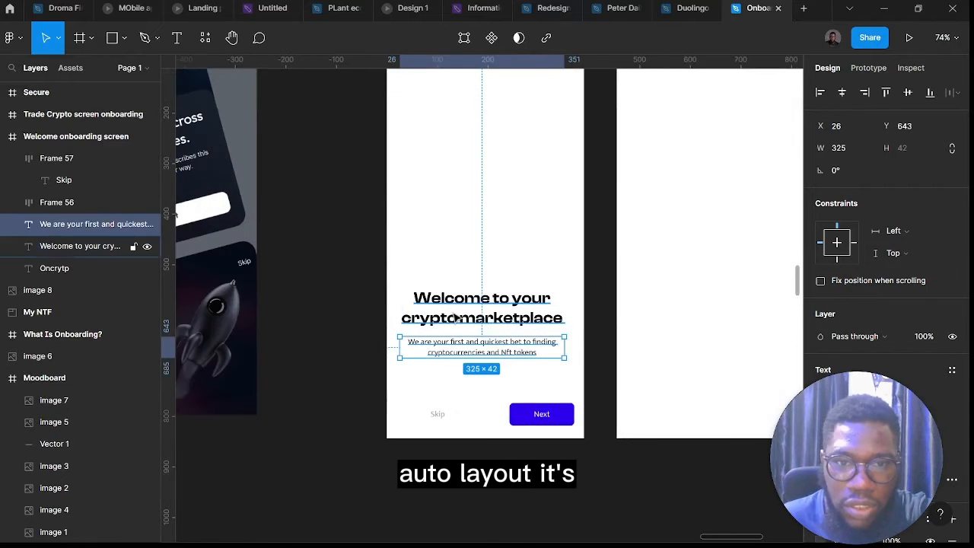
shift+click(446, 348)
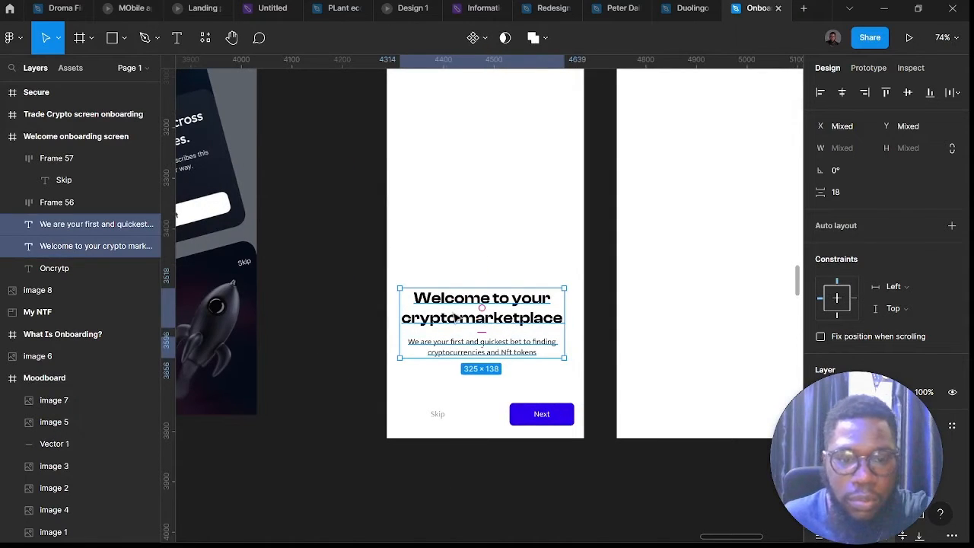
key(shift+a)
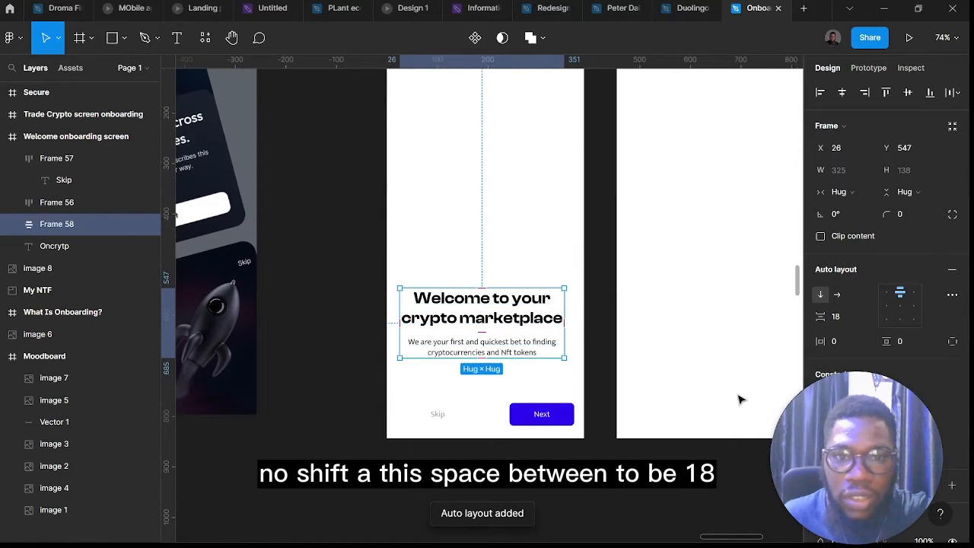
click(847, 316)
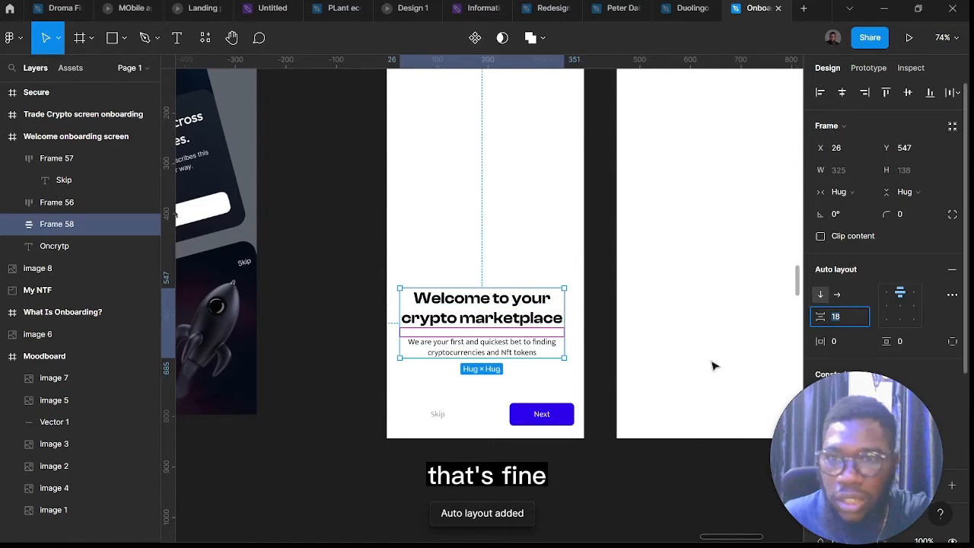
click(442, 415)
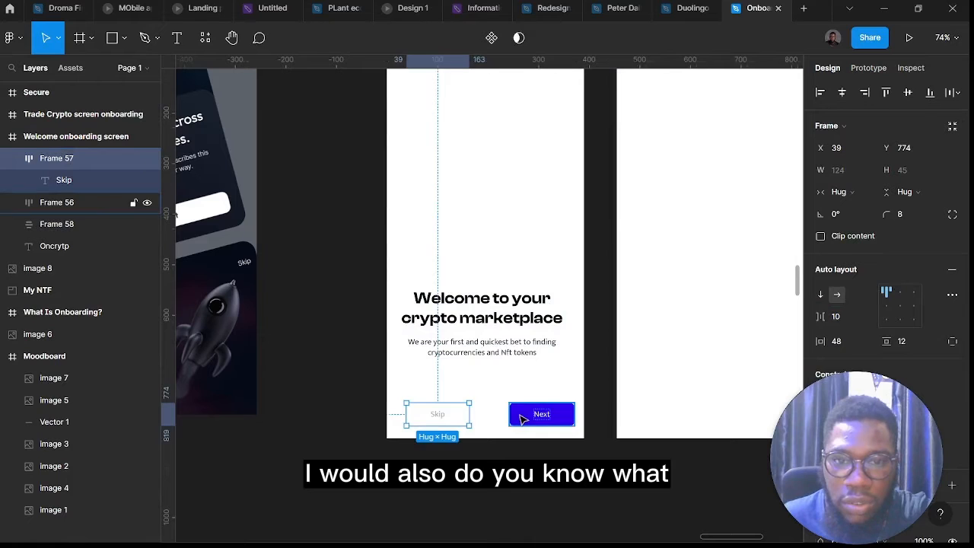
shift+click(515, 417)
click(507, 479)
Add a layout grid of 6 stretched columns with a margin of 24 to the Welcome onboarding screen
scroll(500, 417, up, 4)
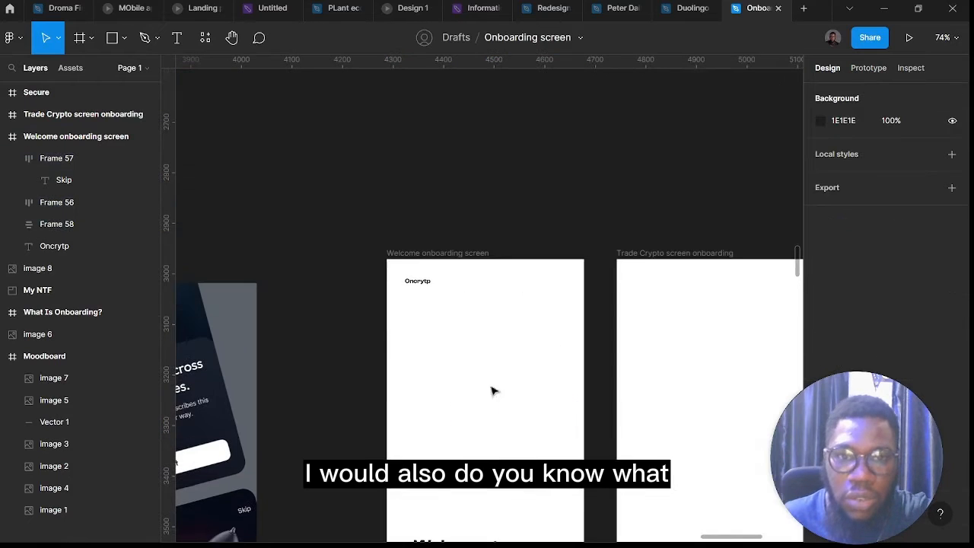
click(409, 255)
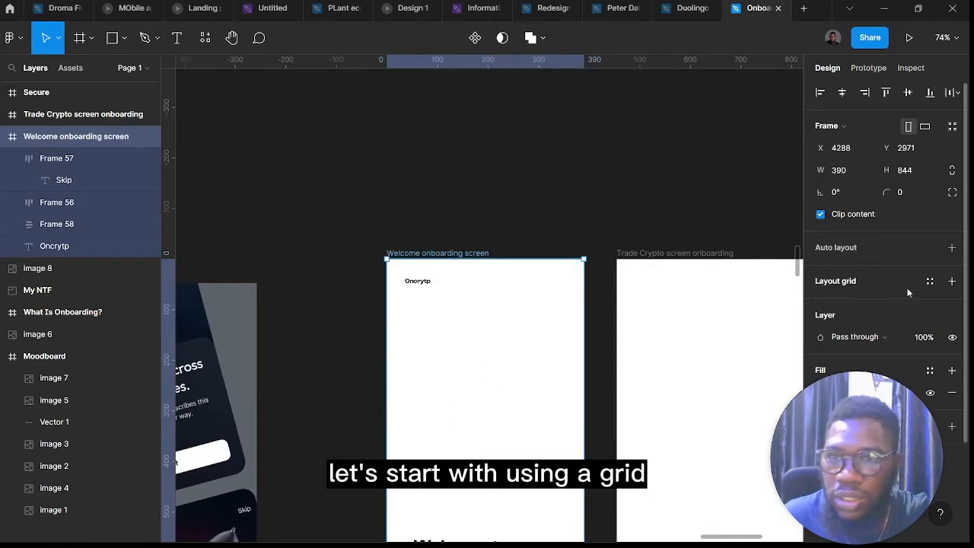
click(951, 280)
click(819, 304)
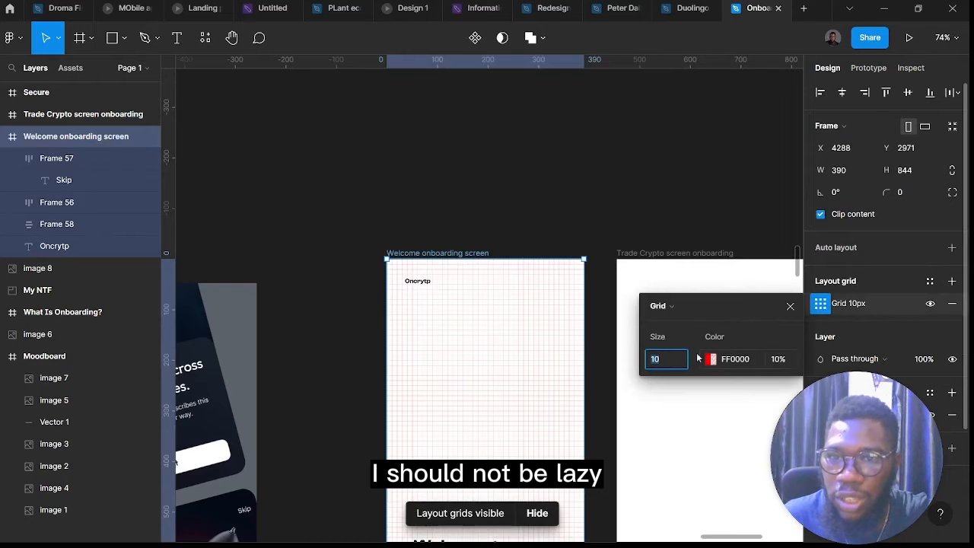
click(673, 306)
click(677, 329)
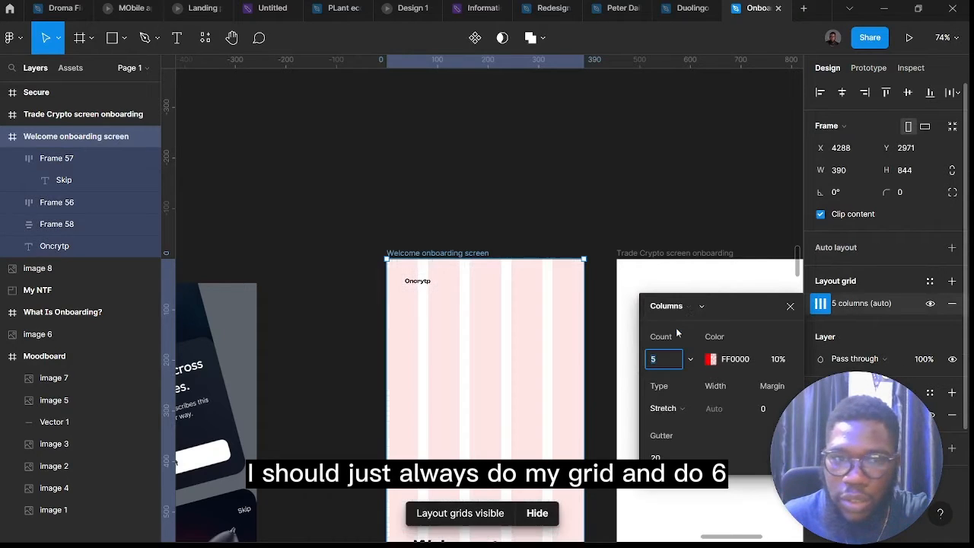
click(764, 409)
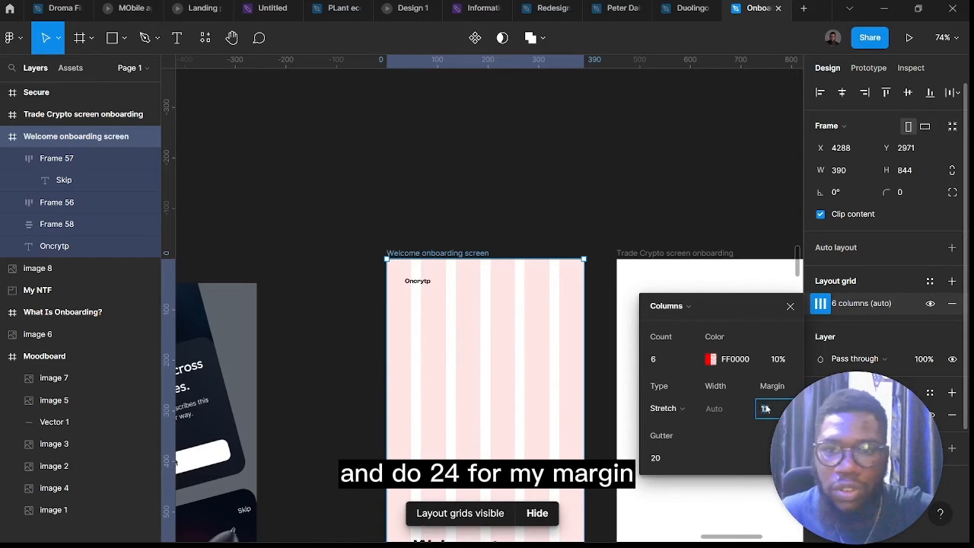
key(Return)
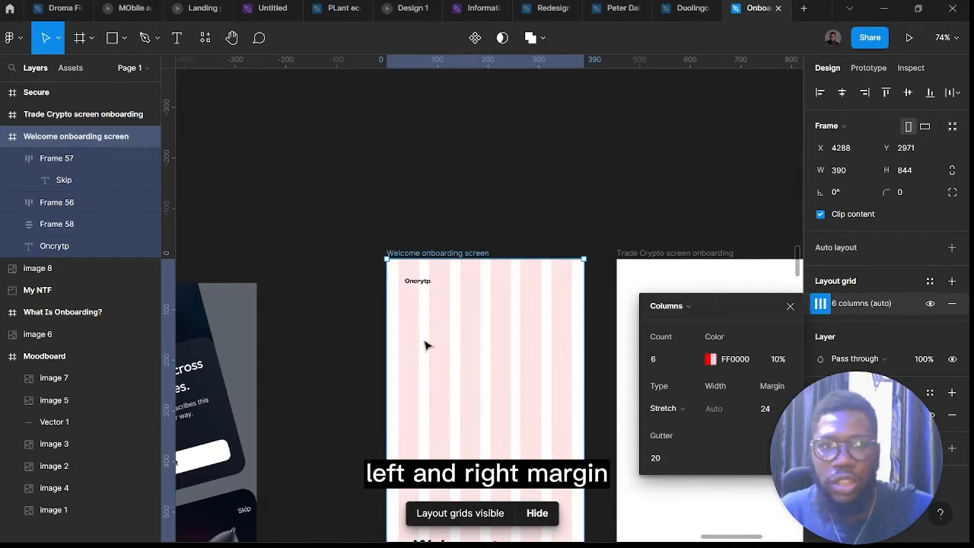
Align the Oncrytp logo text with the grid's left margin at X 24 and nudge it up to Y 34
drag(423, 282, 415, 283)
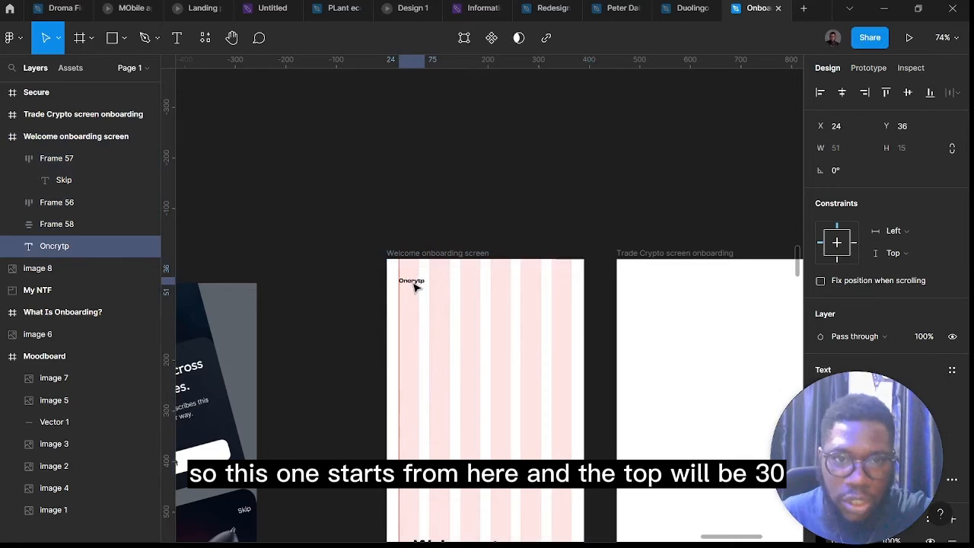
key(alt)
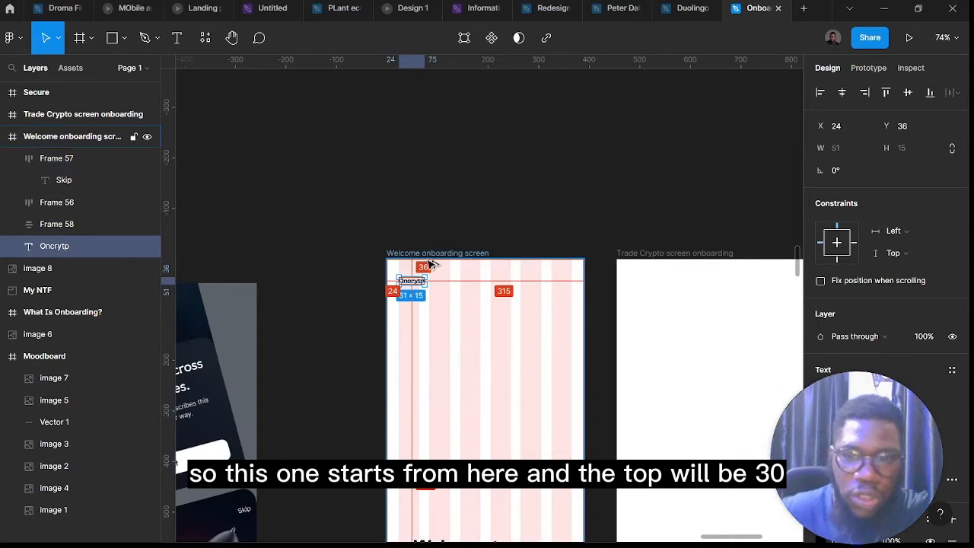
key(Up)
key(Up)
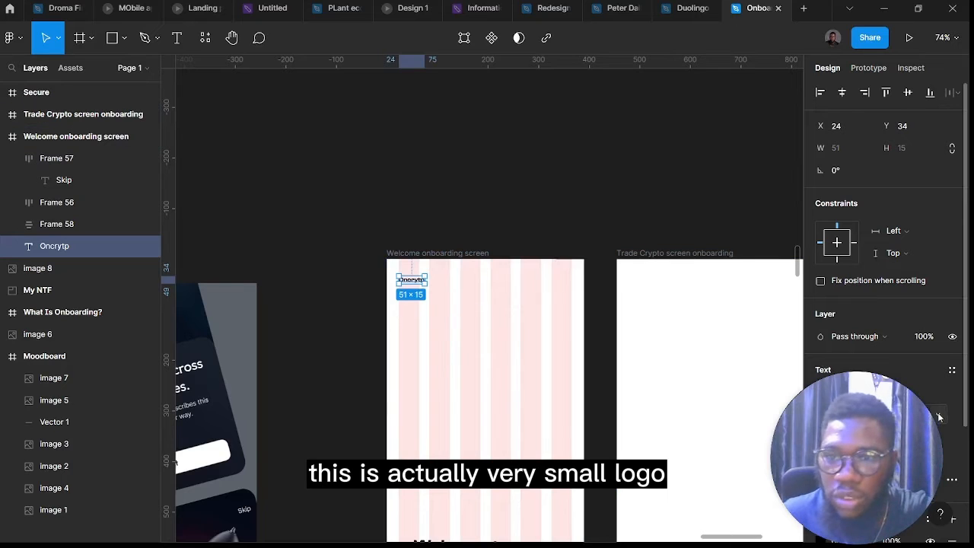
Enlarge the Oncrytp logo text to font size 20
click(939, 417)
click(902, 403)
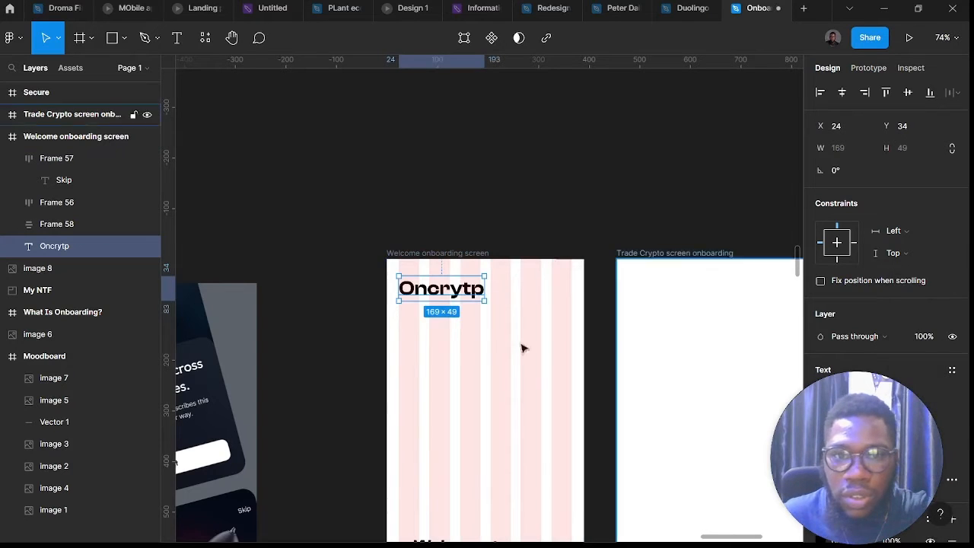
click(936, 415)
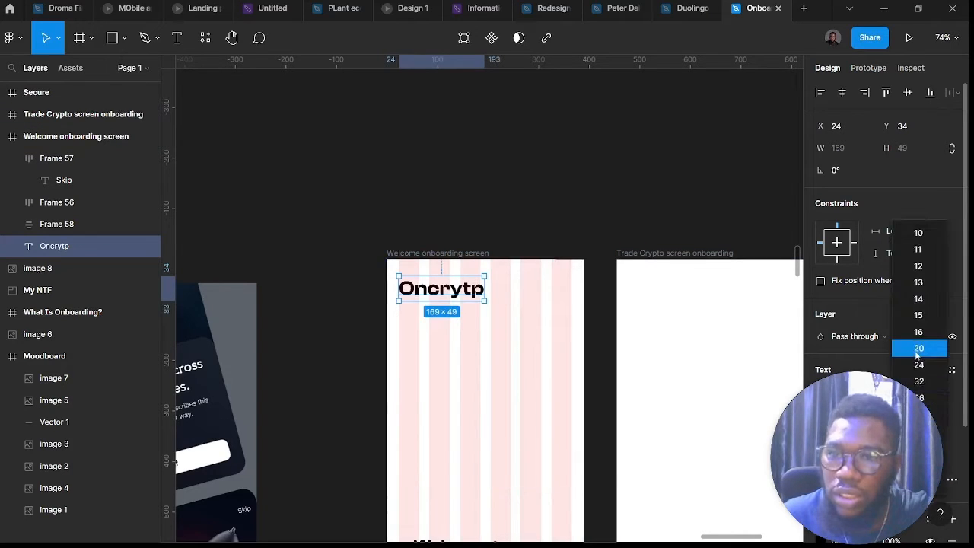
click(918, 348)
Line up the Skip button with the heading block's left edge and the Next button with the last column's right edge
scroll(592, 361, down, 5)
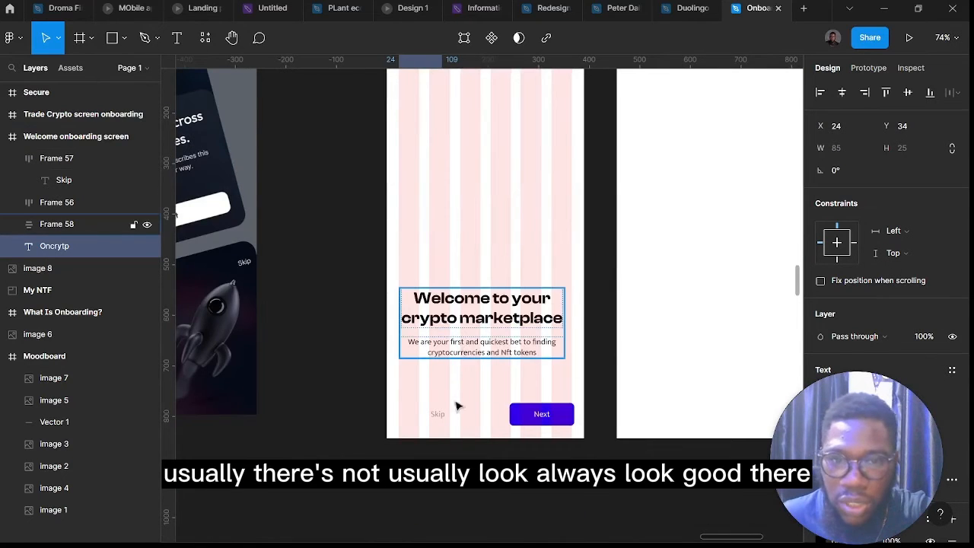
click(443, 421)
drag(439, 417, 436, 416)
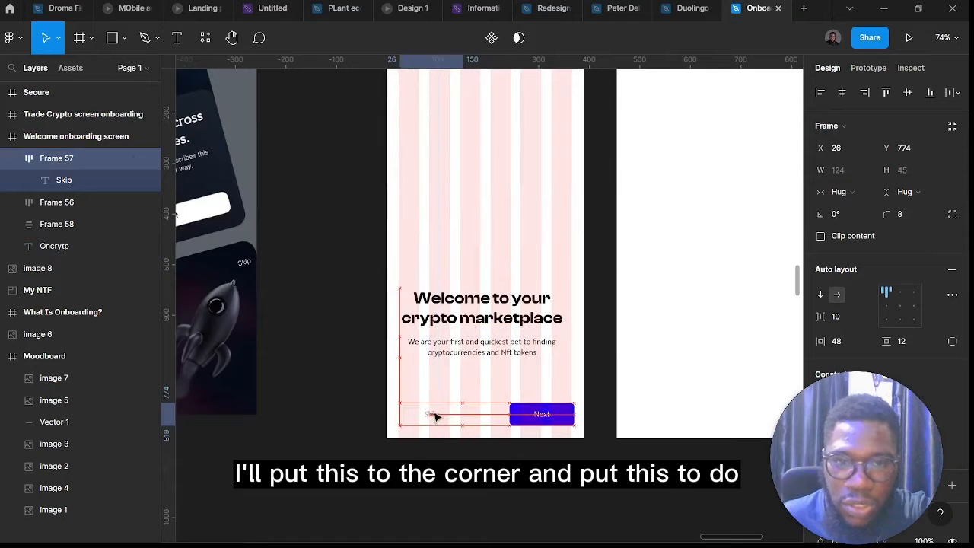
drag(545, 420, 544, 419)
Combine Skip and Next in an auto layout, and nest that row with the heading block in a vertical auto layout
click(435, 418)
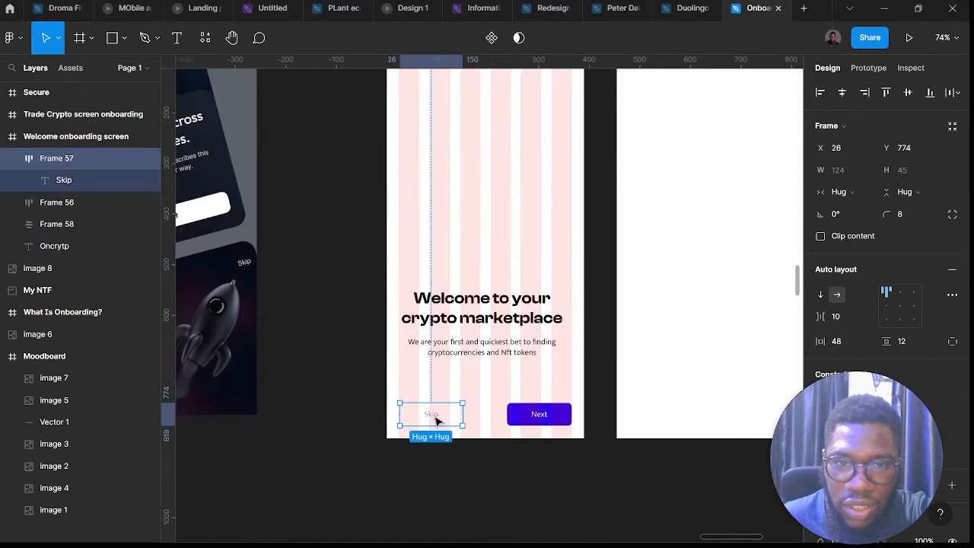
shift+click(531, 419)
key(shift+a)
shift+click(496, 342)
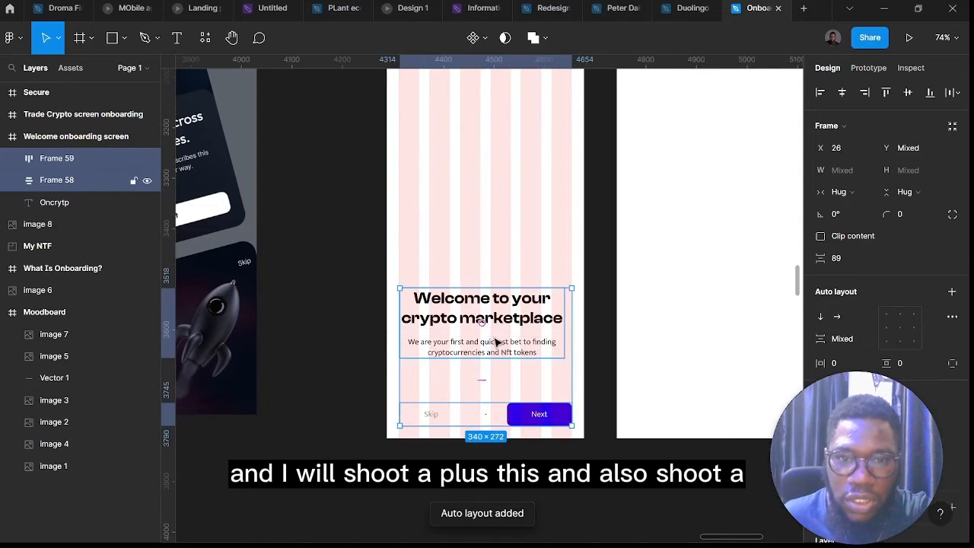
key(shift+a)
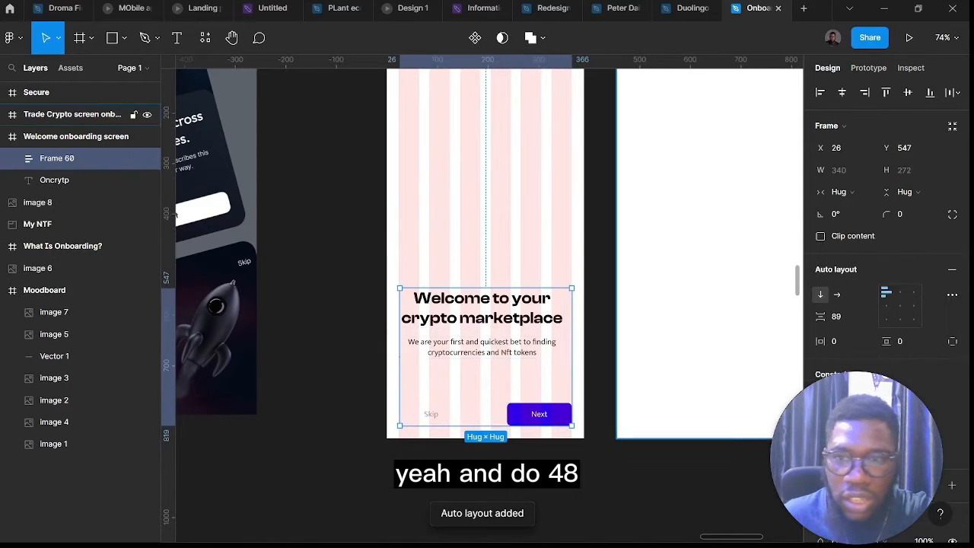
Set the spacing between the text block and the button row to 48 and increase it by 8 to 56
click(840, 320)
text(48)
key(Return)
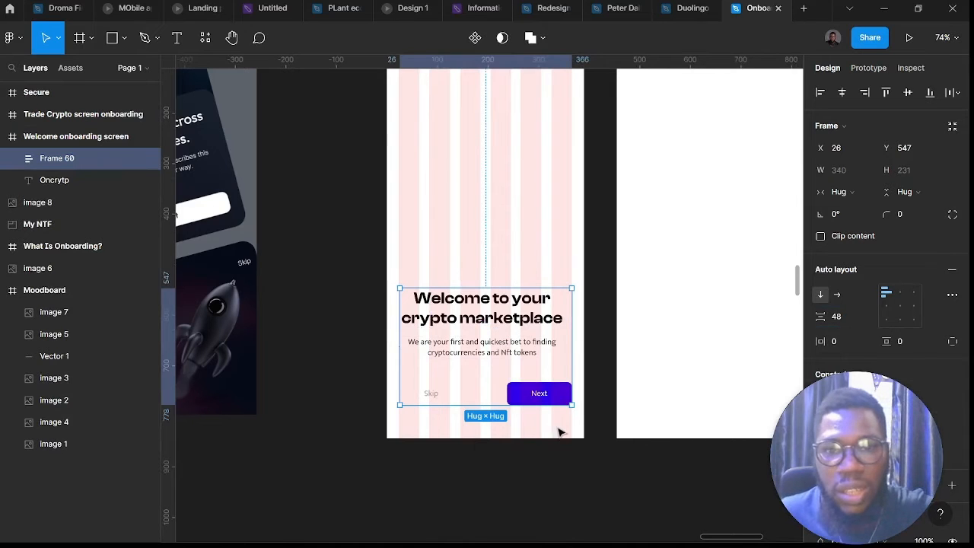
click(841, 319)
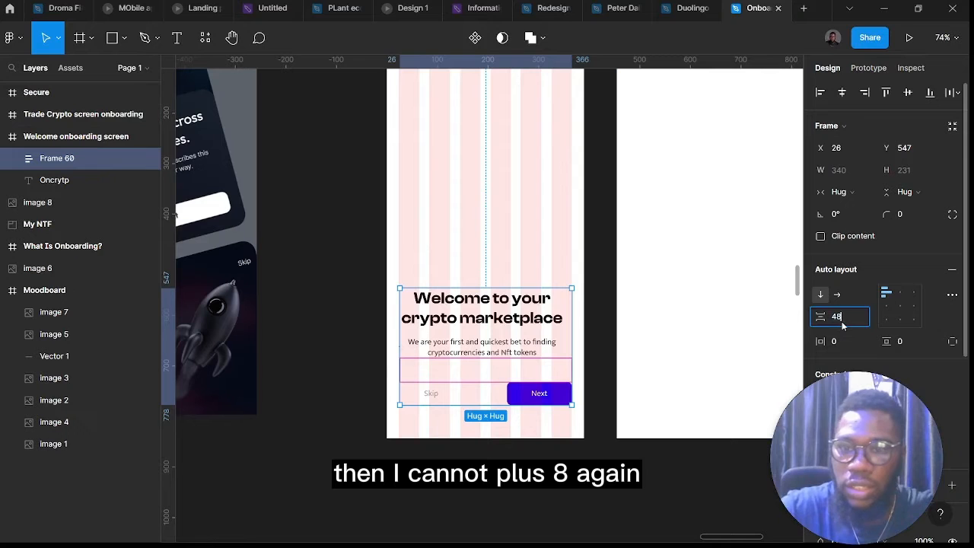
text(+8)
key(Return)
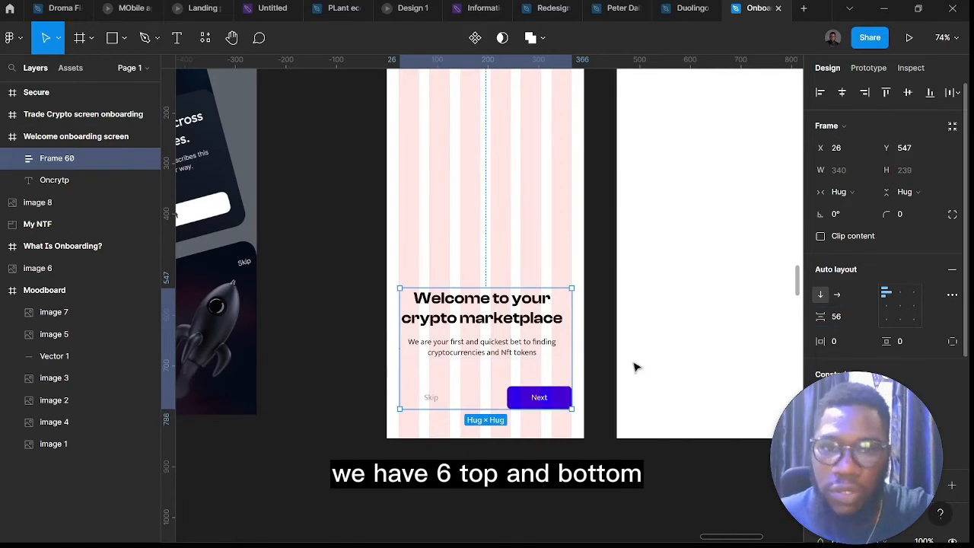
Copy the text-and-button block from the Welcome screen onto the Trade Crypto screen, placed at about X 25, Y 544
scroll(542, 422, down, 2)
scroll(541, 422, down, 2)
click(541, 422)
click(517, 372)
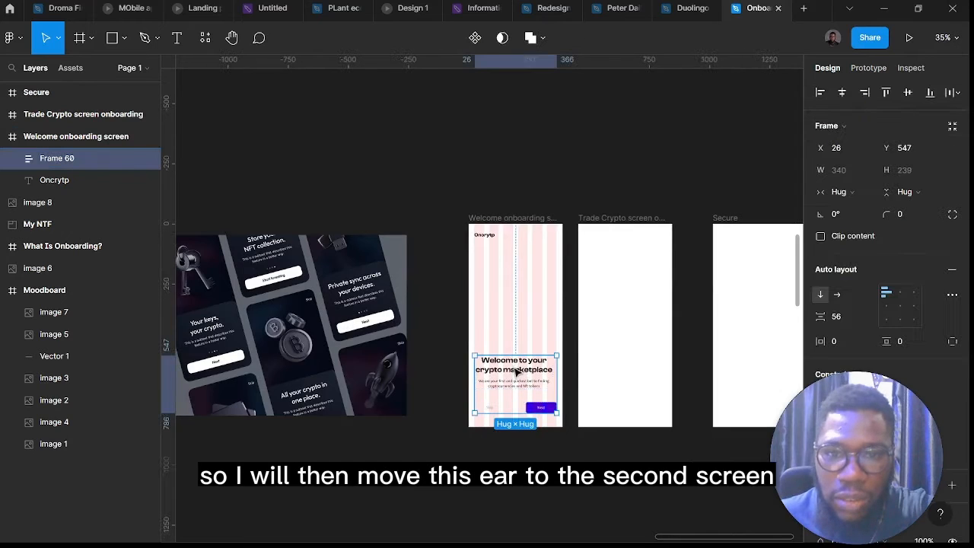
drag(514, 373, 615, 377)
drag(627, 376, 620, 377)
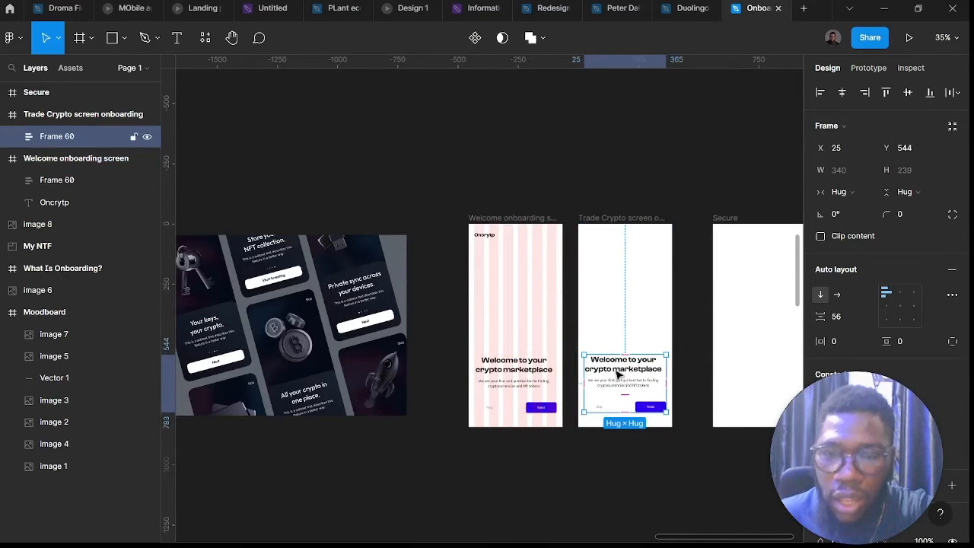
Move the Secure screen closer to the Trade Crypto screen and copy the text-and-button block into it at about X 25, Y 555
scroll(620, 373, right, 3)
click(542, 219)
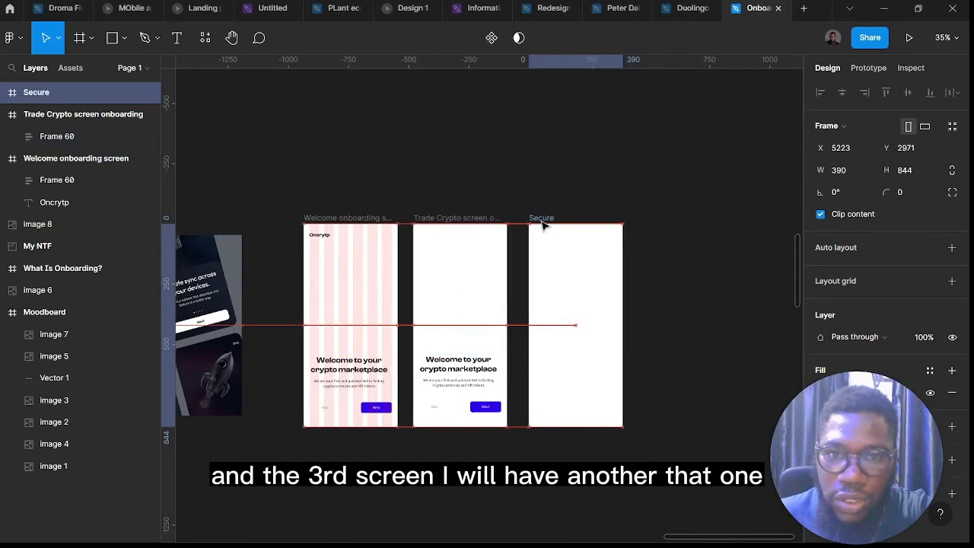
click(454, 376)
drag(494, 376, 572, 386)
Delete the Skip button from the Secure screen's block and align the block's contents to the bottom right
scroll(592, 411, up, 5)
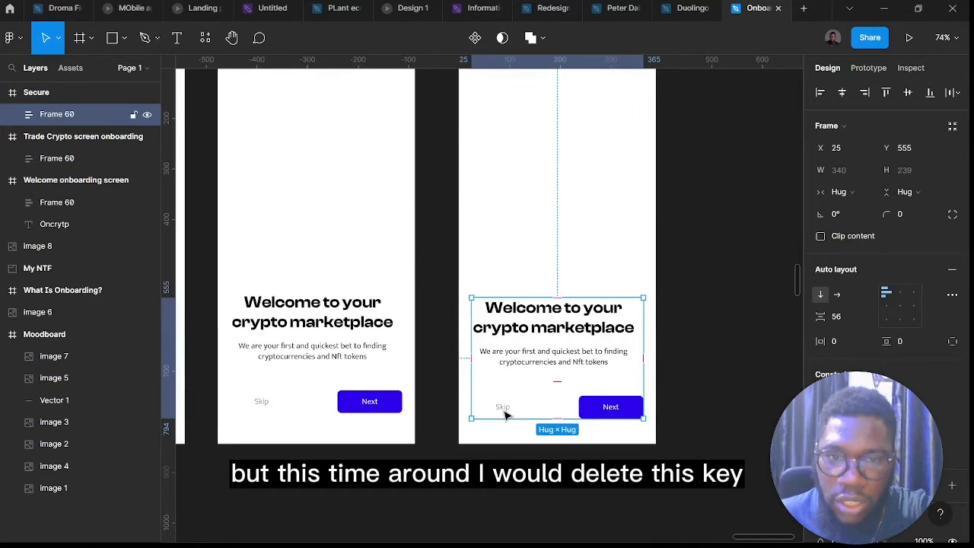
double_click(505, 414)
double_click(505, 414)
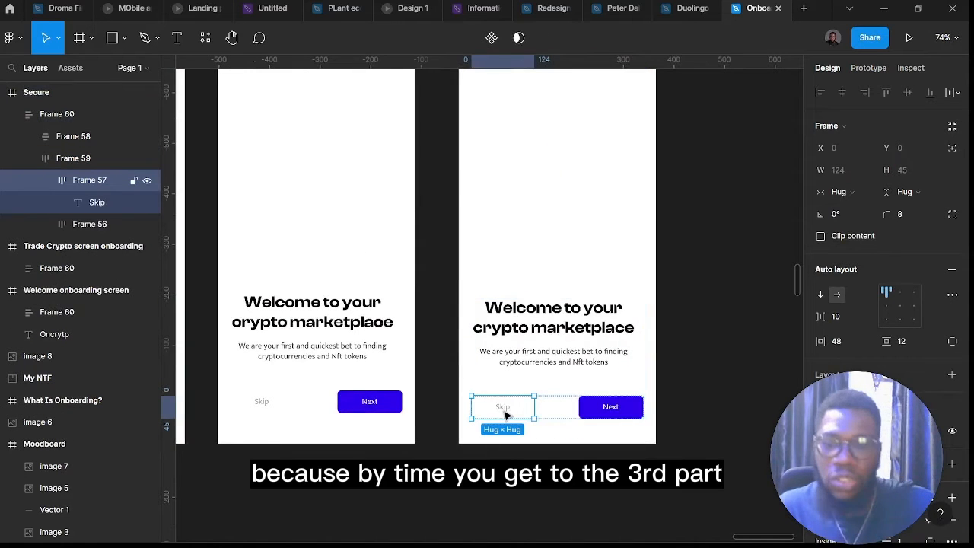
key(Delete)
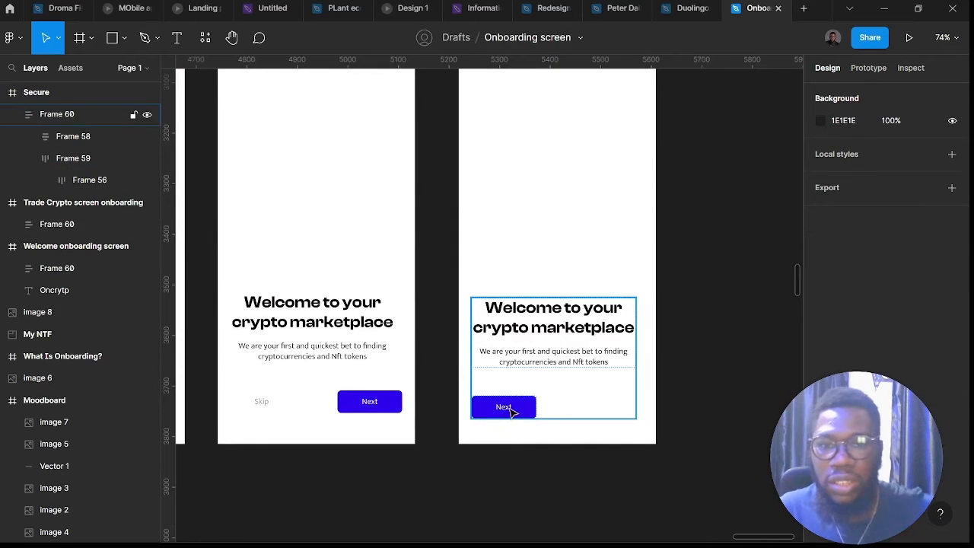
click(510, 409)
click(917, 325)
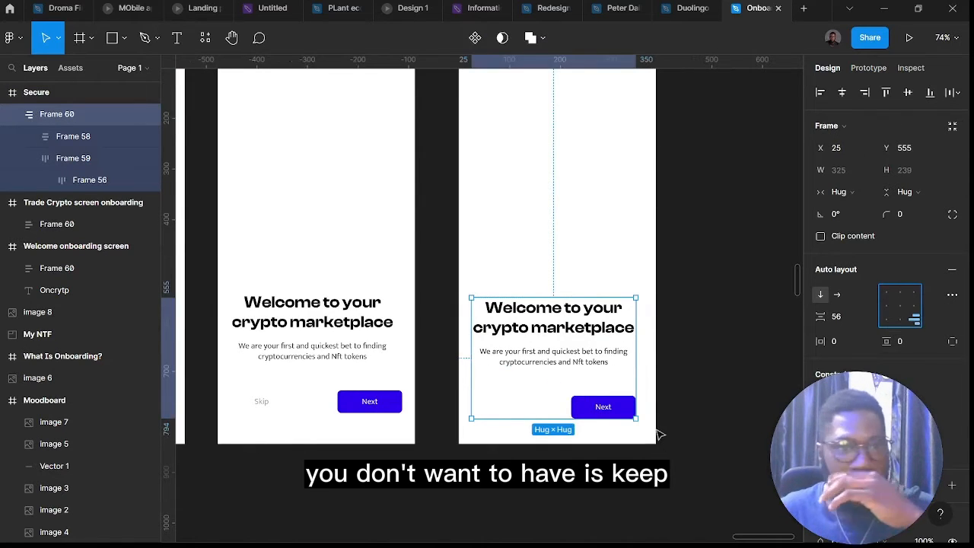
Center the contents of the Secure screen's Next button and widen the button to about 305
click(583, 411)
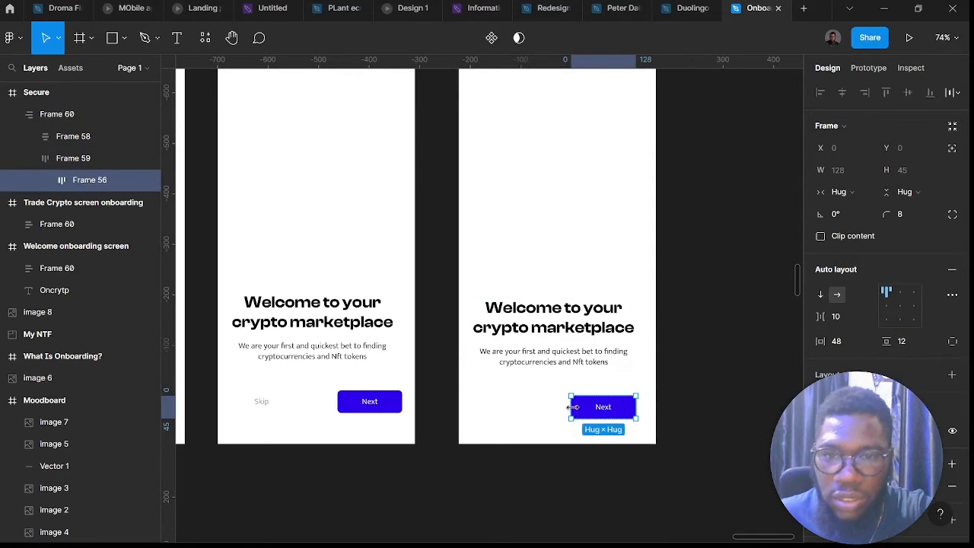
click(899, 305)
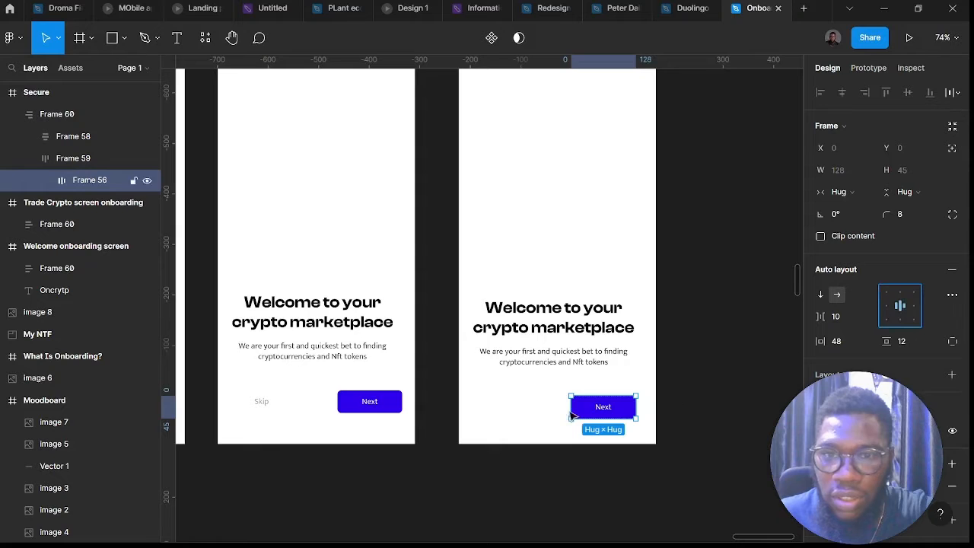
drag(569, 406, 481, 407)
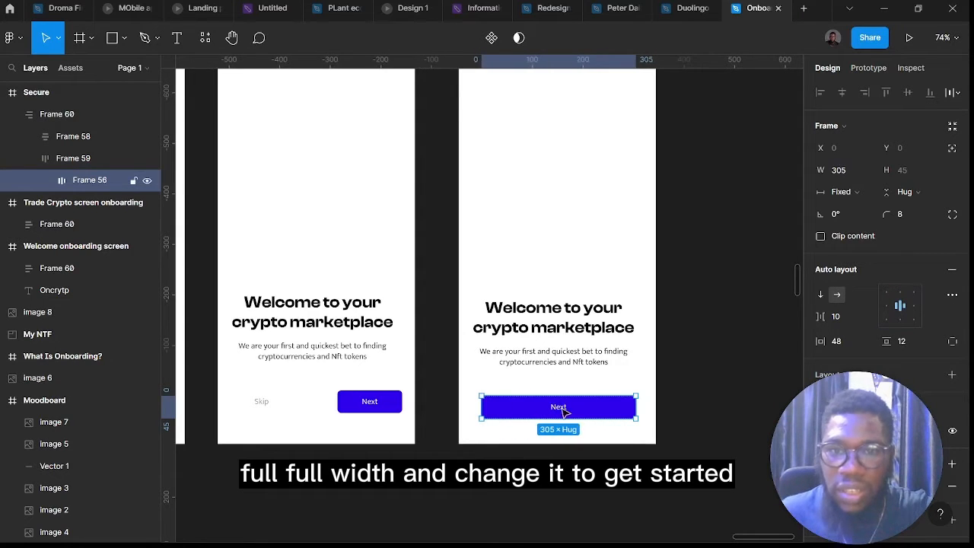
Change the label of the Secure screen's wide button to "Get Started"
double_click(560, 407)
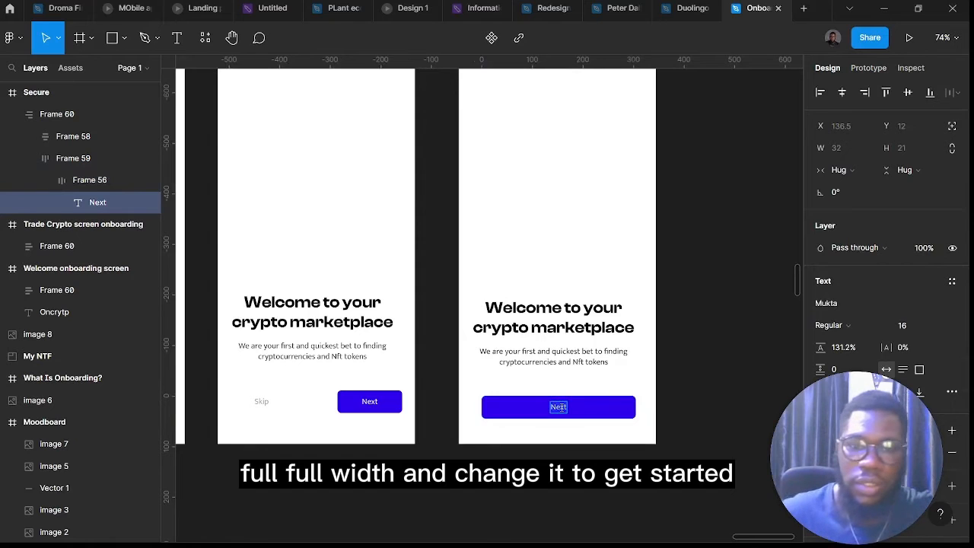
text(Get Star)
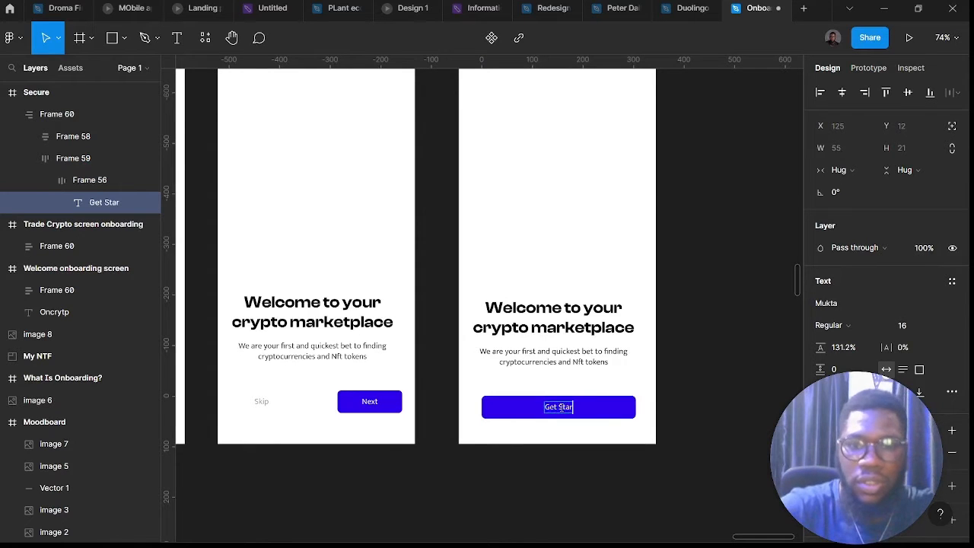
text(ted)
click(685, 455)
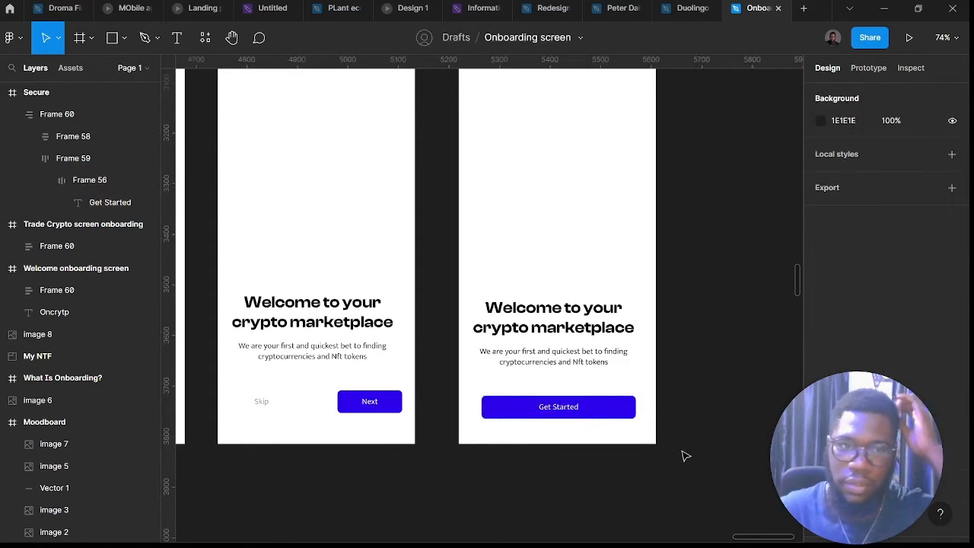
Replace the Trade Crypto screen's heading with "Buy and sell the best in the cryptoverse", broken onto a second line after "best"
scroll(689, 453, down, 5)
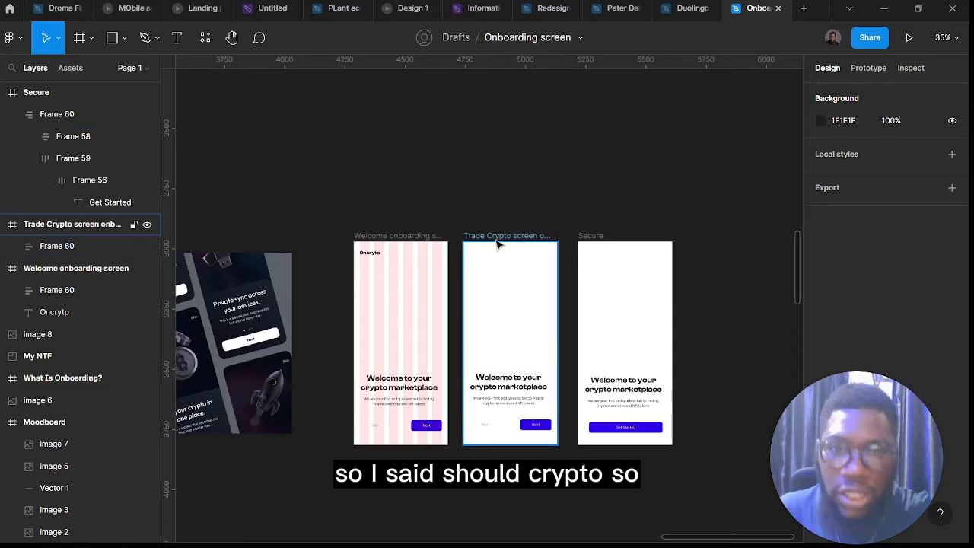
click(508, 377)
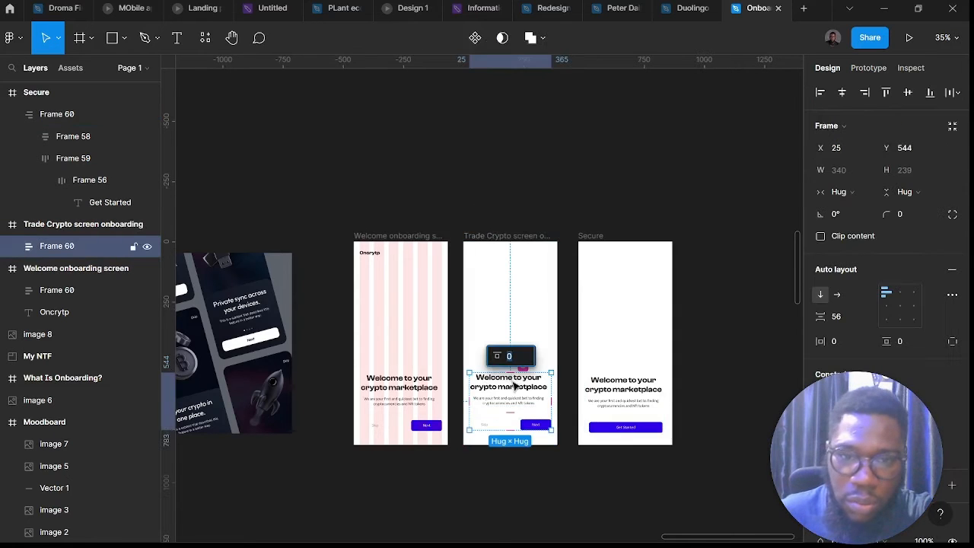
double_click(504, 382)
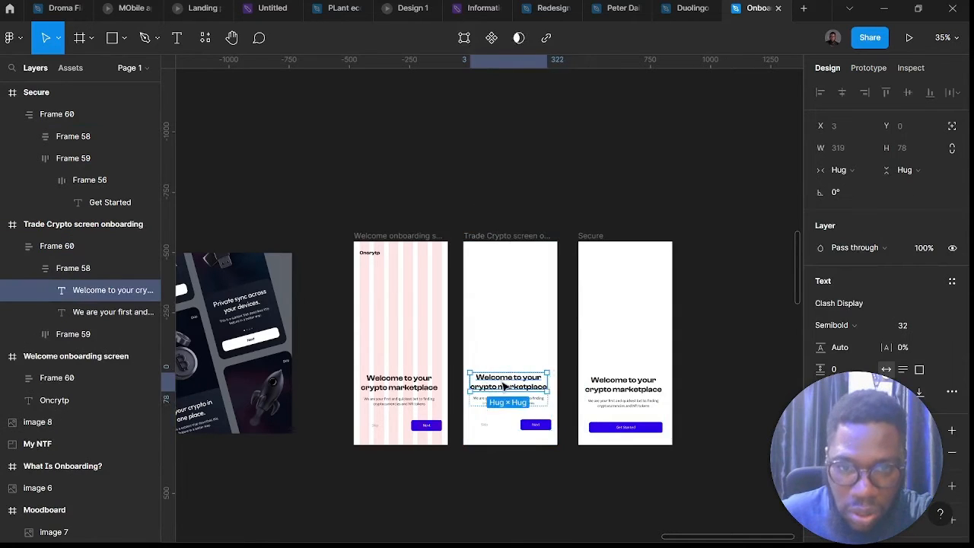
double_click(500, 385)
text(Buy and sell)
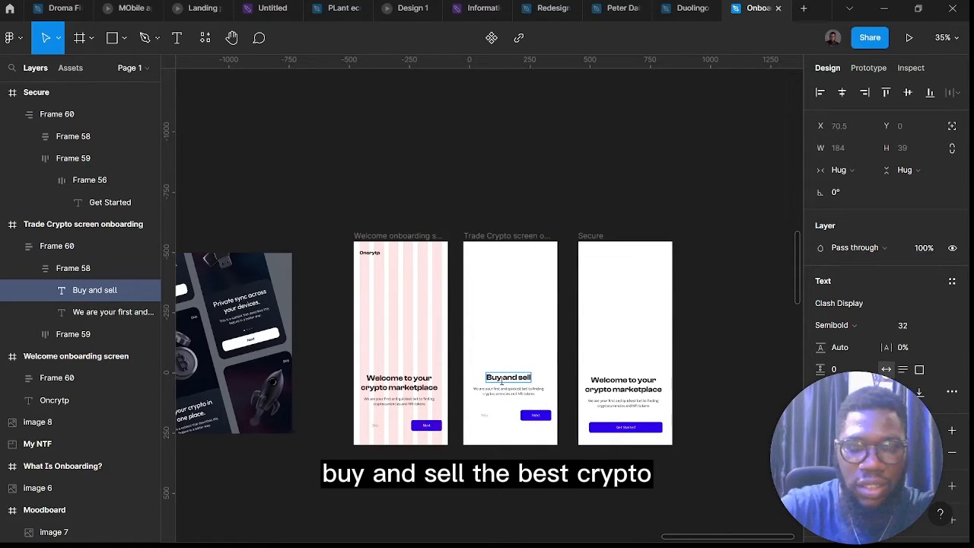
text( the best)
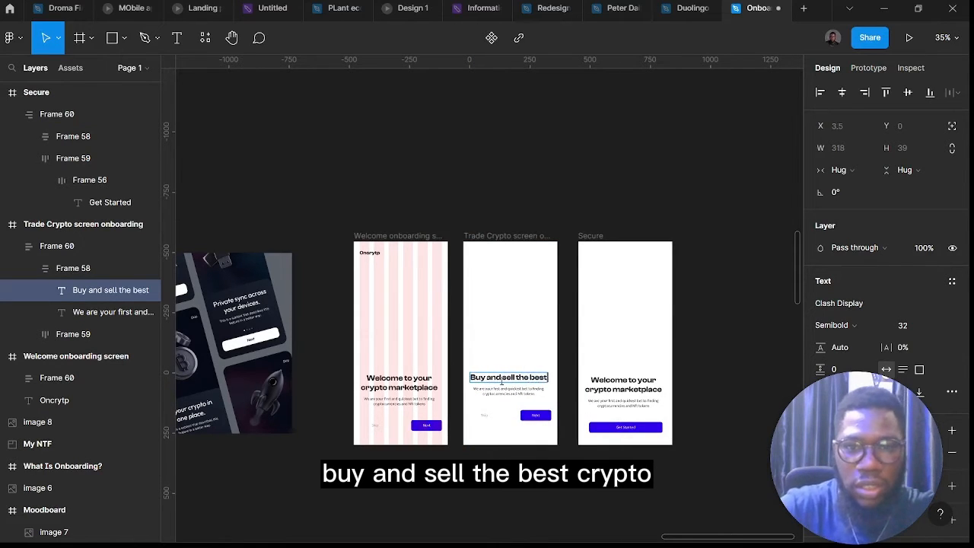
text( cry)
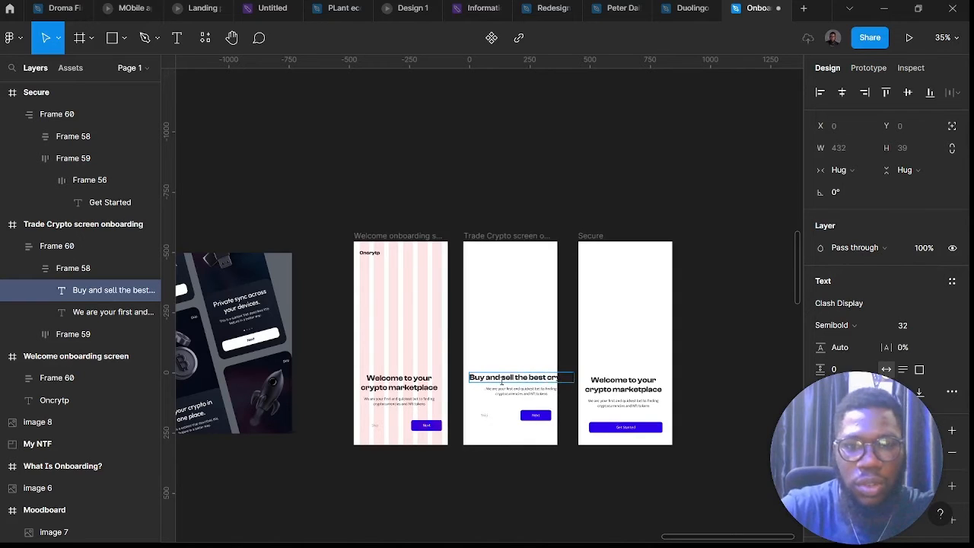
key(BackSpace)
key(BackSpace)
key(BackSpace)
key(BackSpace)
key(BackSpace)
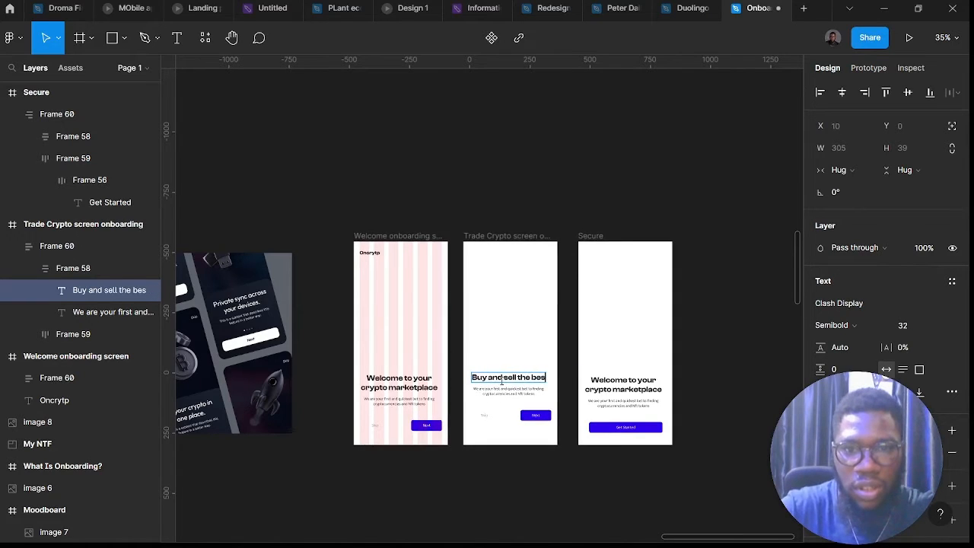
text(t)
key(Return)
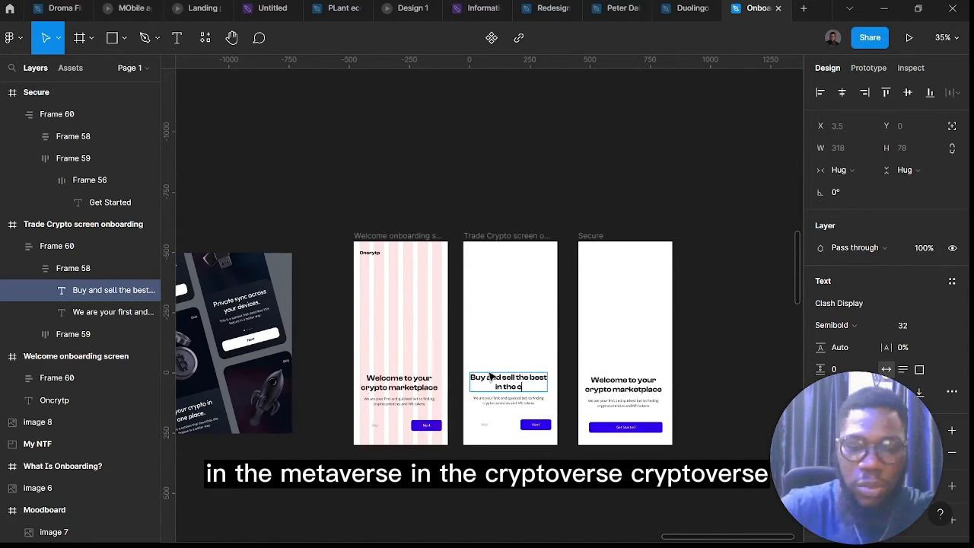
text(in the cryptoverse)
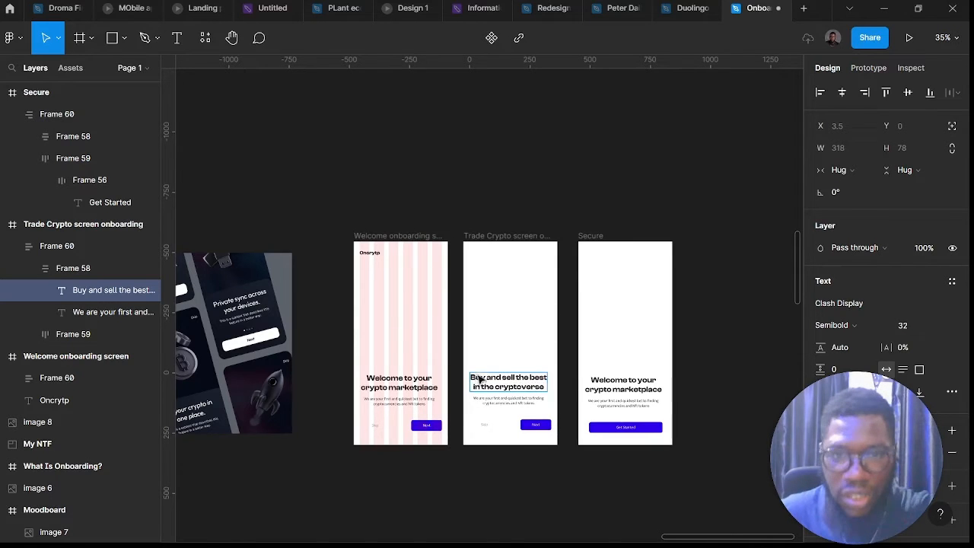
Replace the Trade Crypto screen's description with "Bitcoin, Dodge coin. We got you covered. shop all you want and need right here."
scroll(479, 378, up, 5)
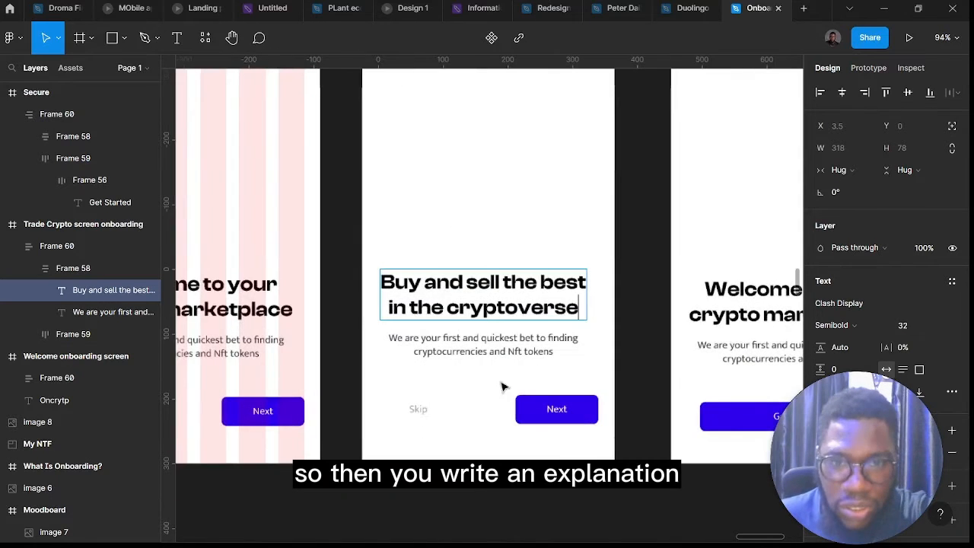
double_click(491, 352)
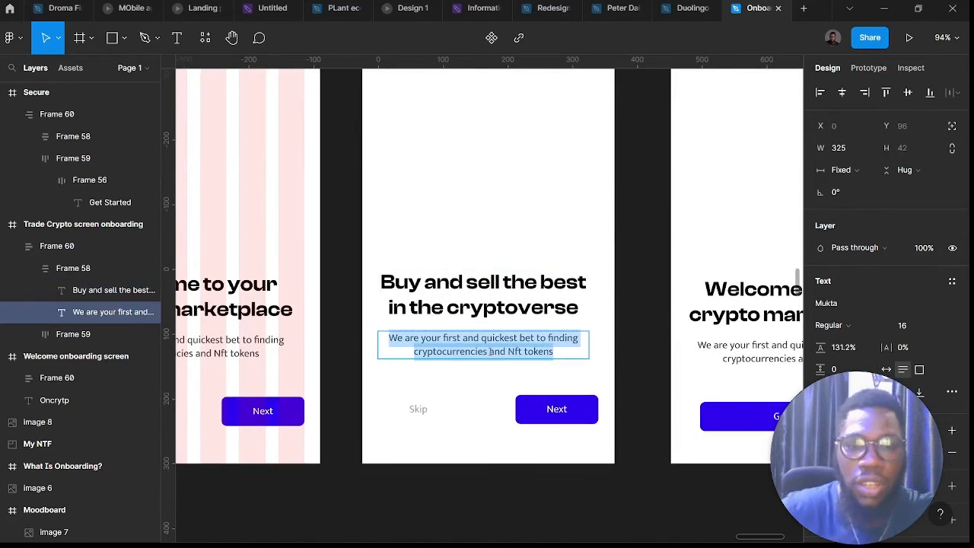
text(Bitc)
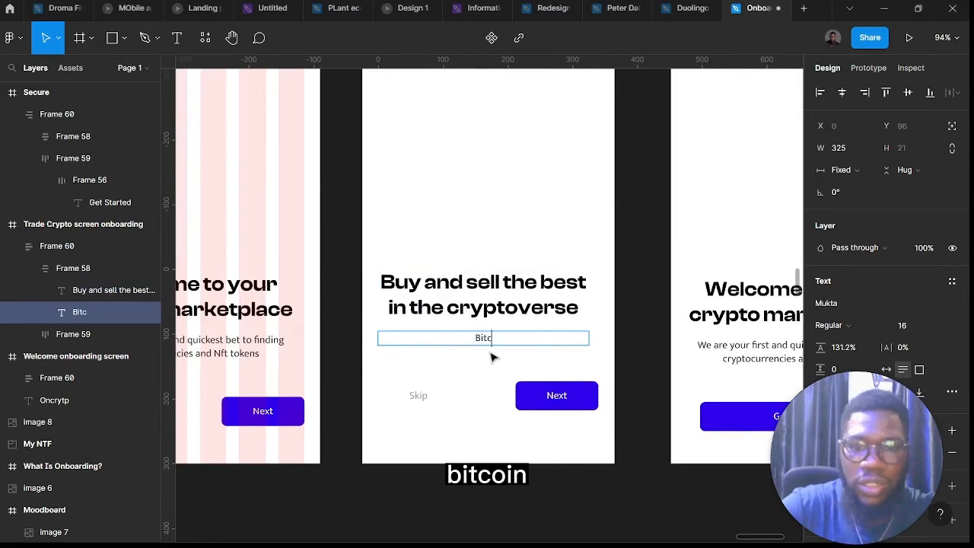
text(oin,)
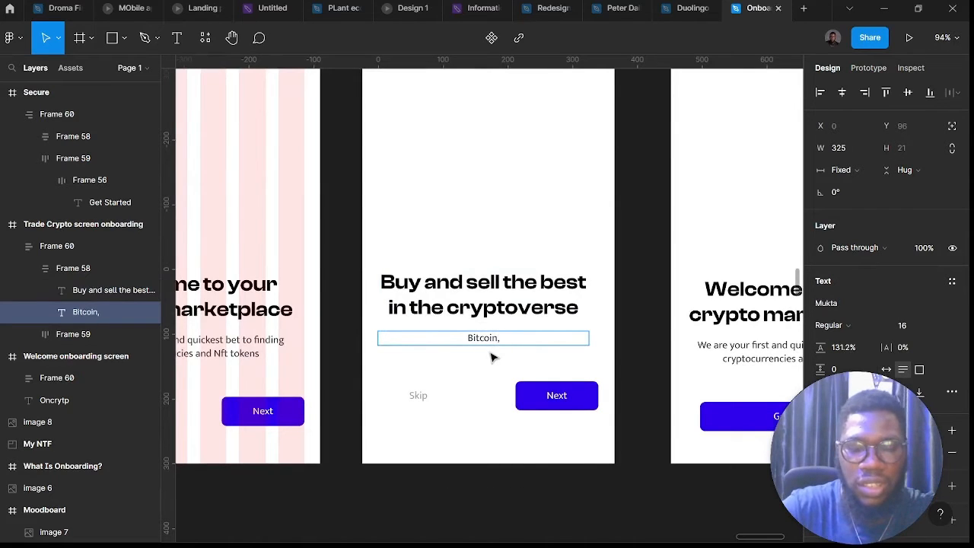
text( Dodge c)
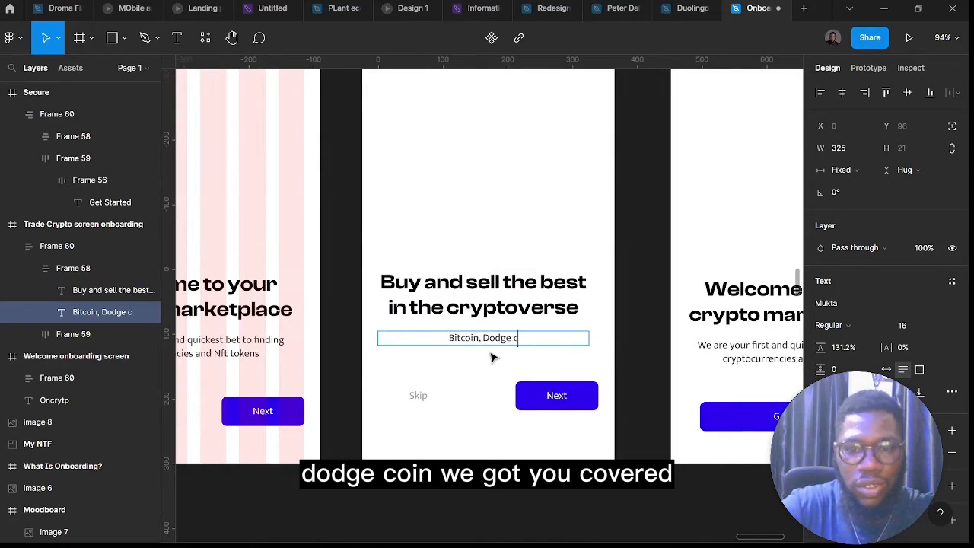
text(oin. We )
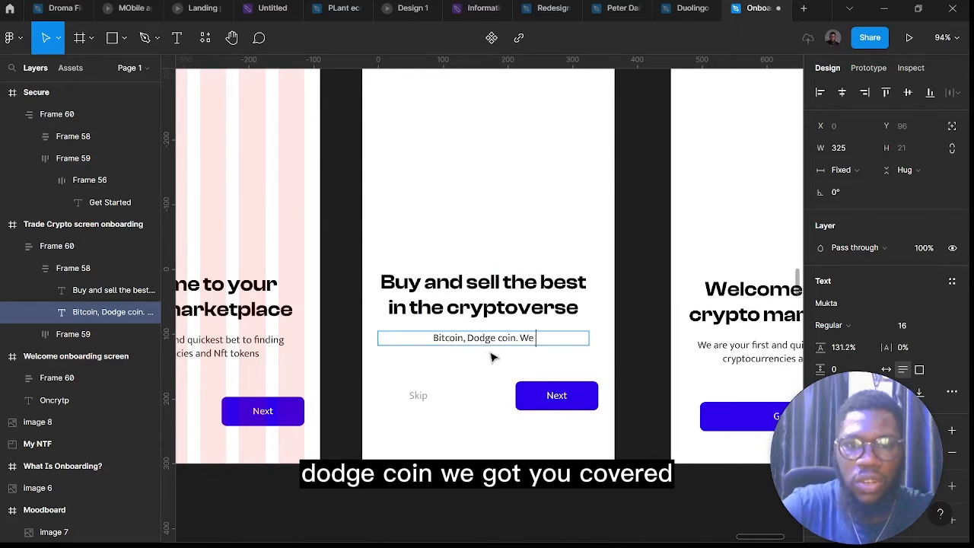
text(got you c)
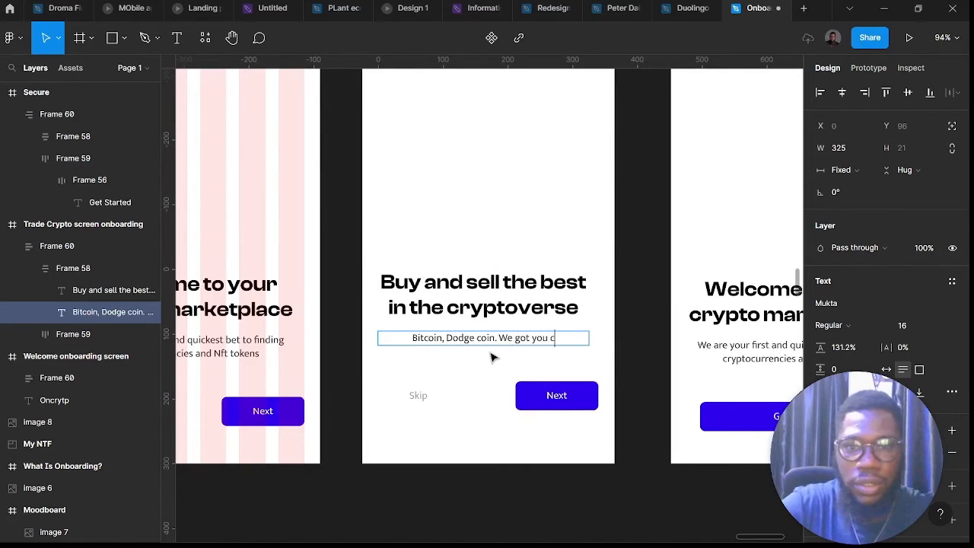
text(overed. s)
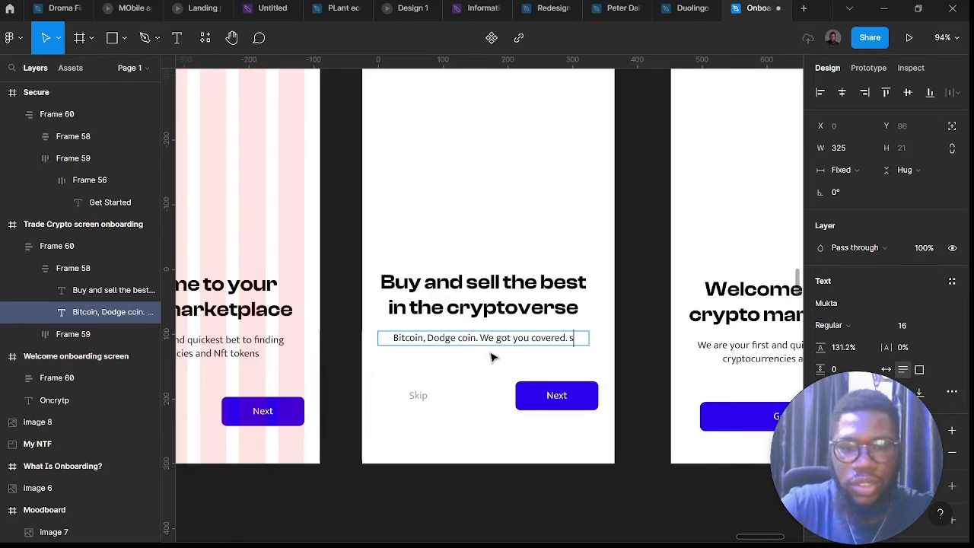
text(hop all y)
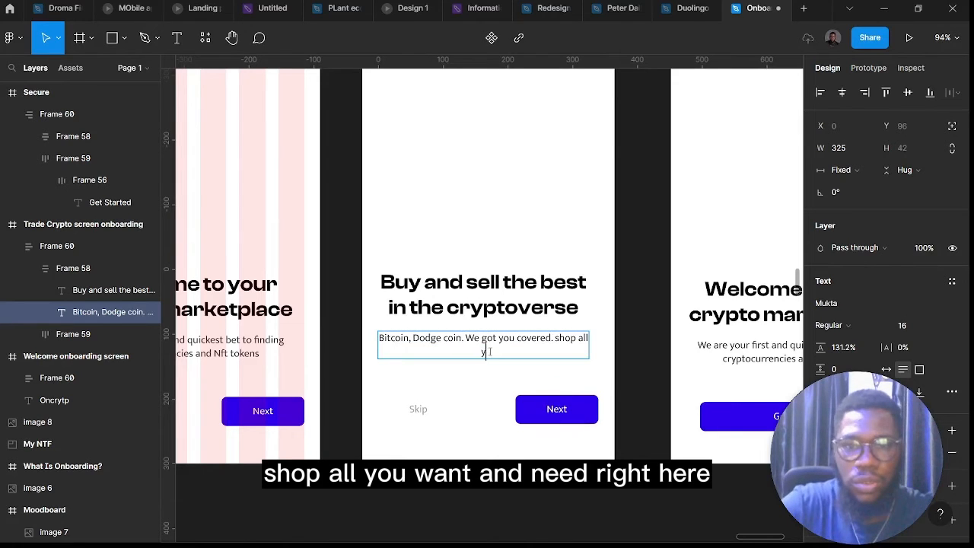
text(ou want )
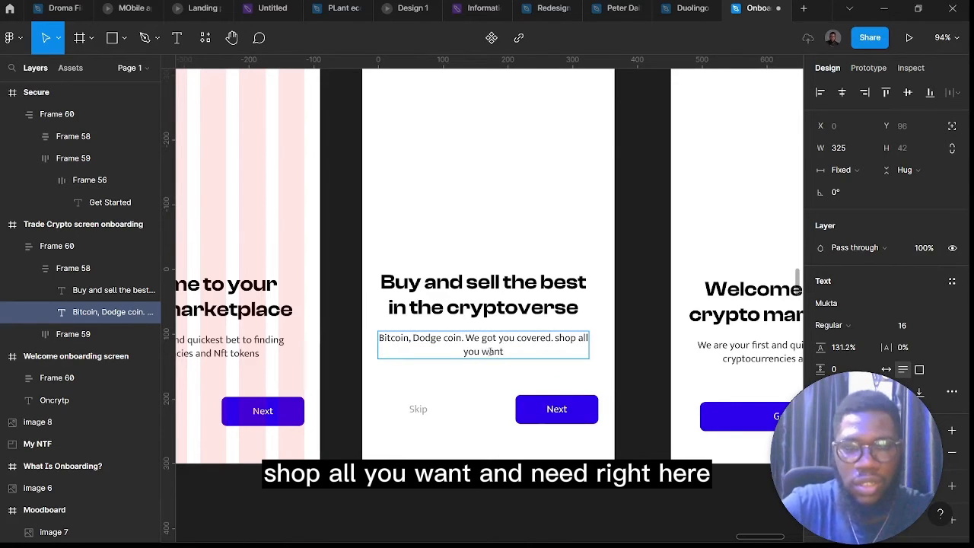
text(and need)
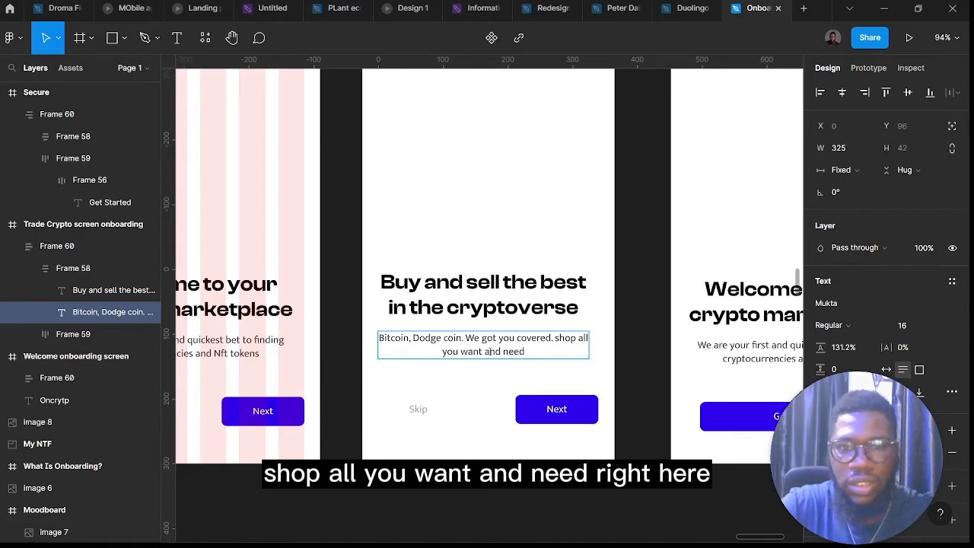
text( right )
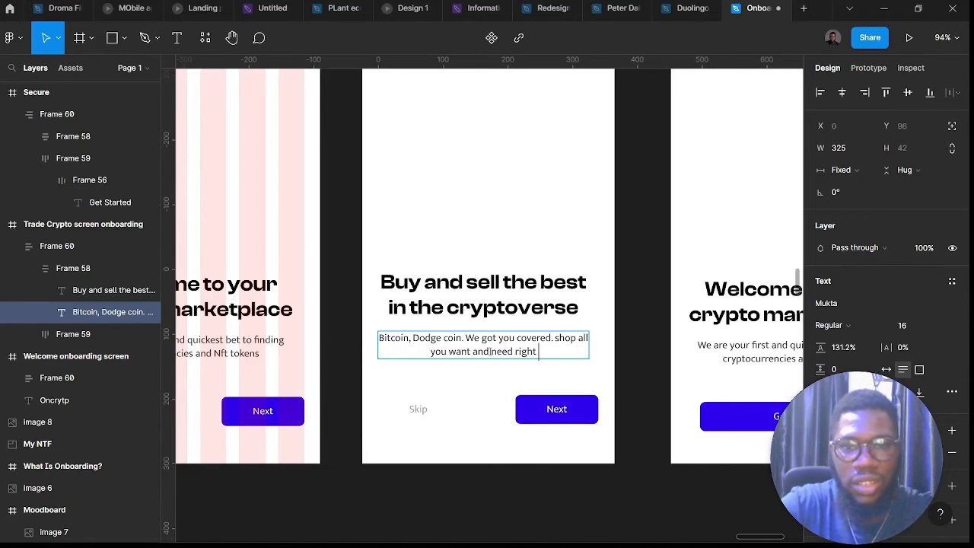
text(here.)
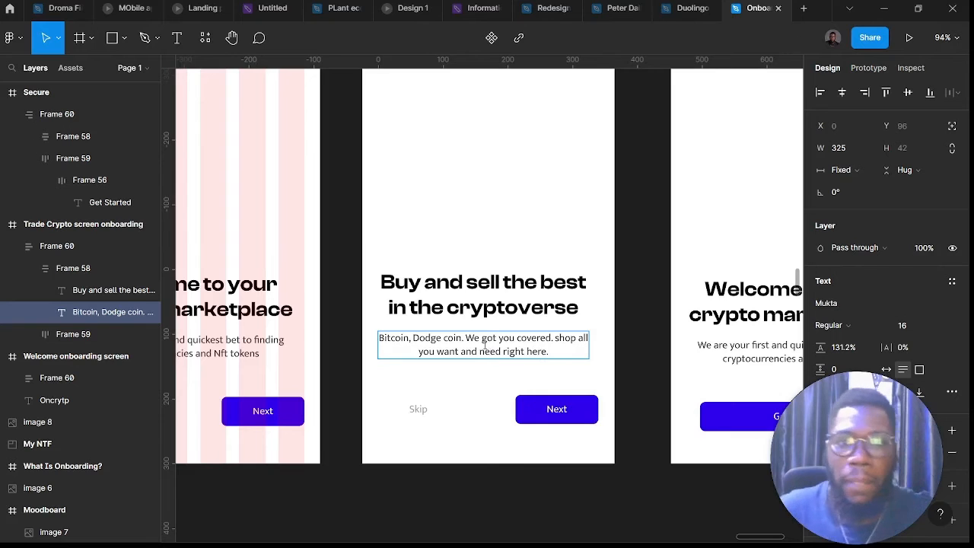
scroll(469, 369, down, 3)
click(503, 441)
Replace the Secure screen's heading with "Secure and encrypted" on a single line
scroll(570, 433, right, 1)
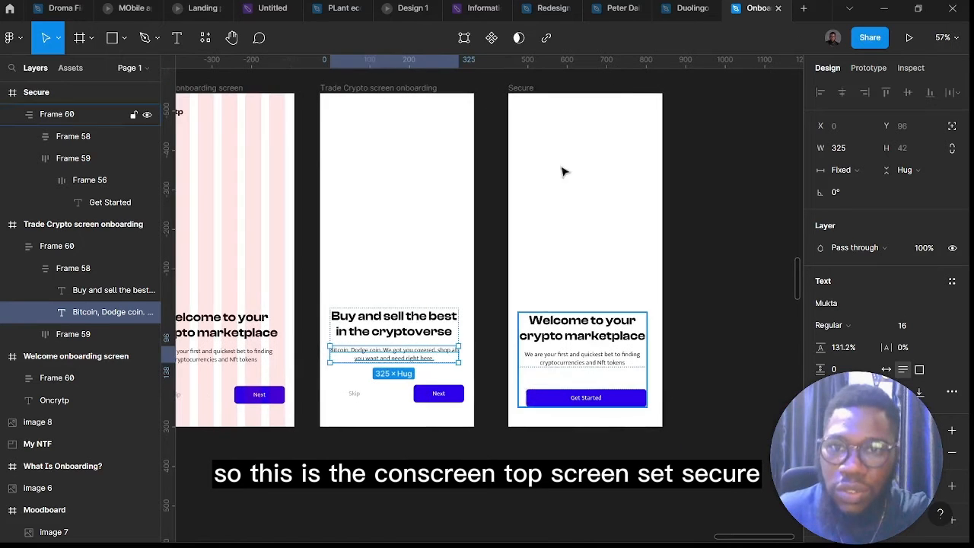
click(560, 333)
double_click(559, 331)
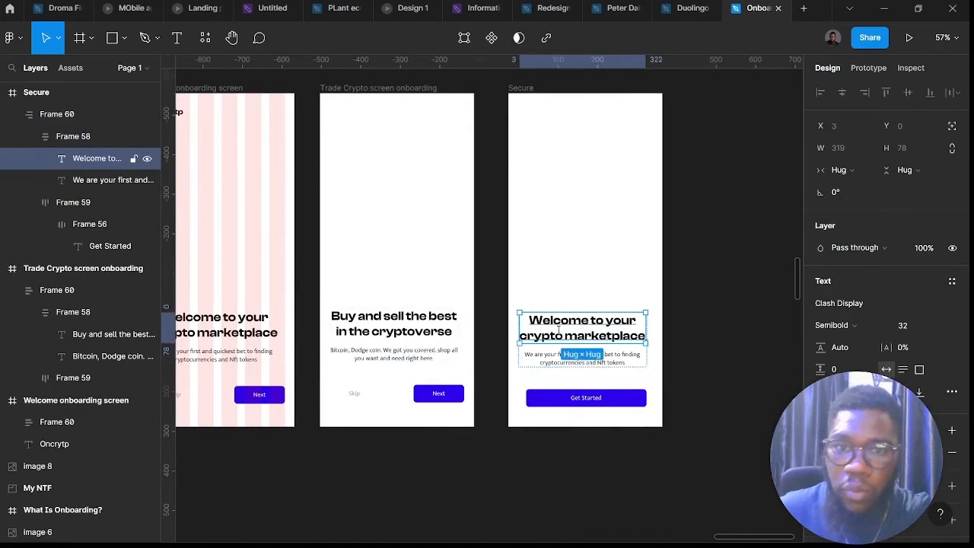
double_click(559, 329)
key(ctrl+a)
text(We)
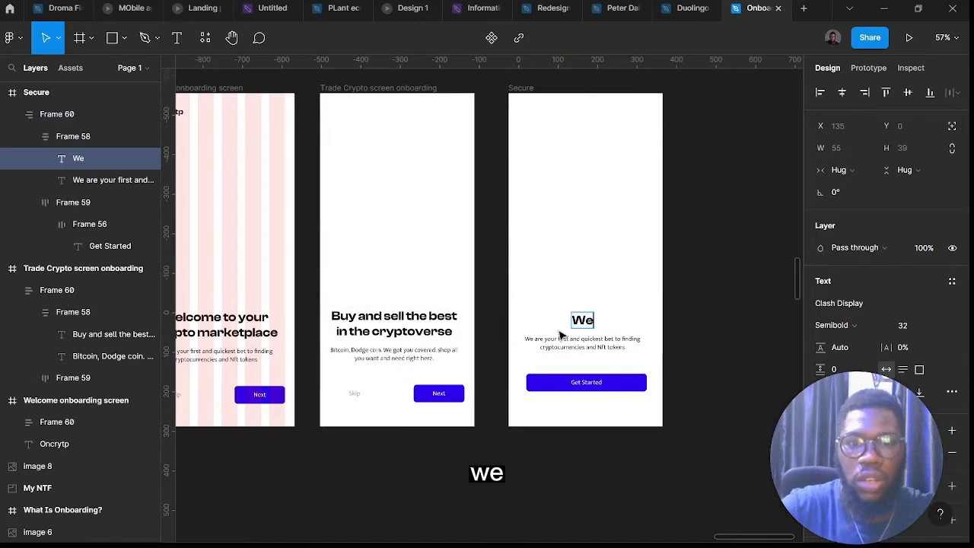
key(BackSpace)
key(BackSpace)
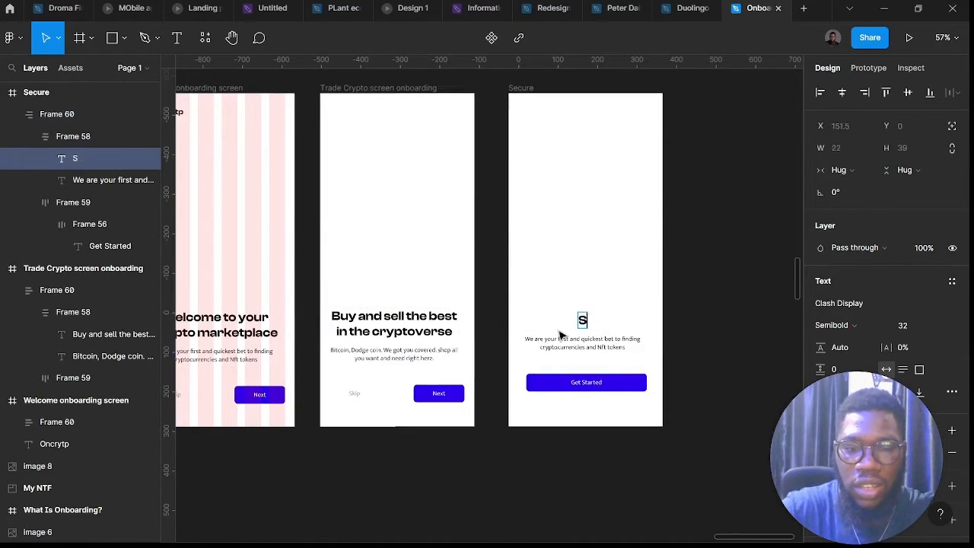
text(Secure and)
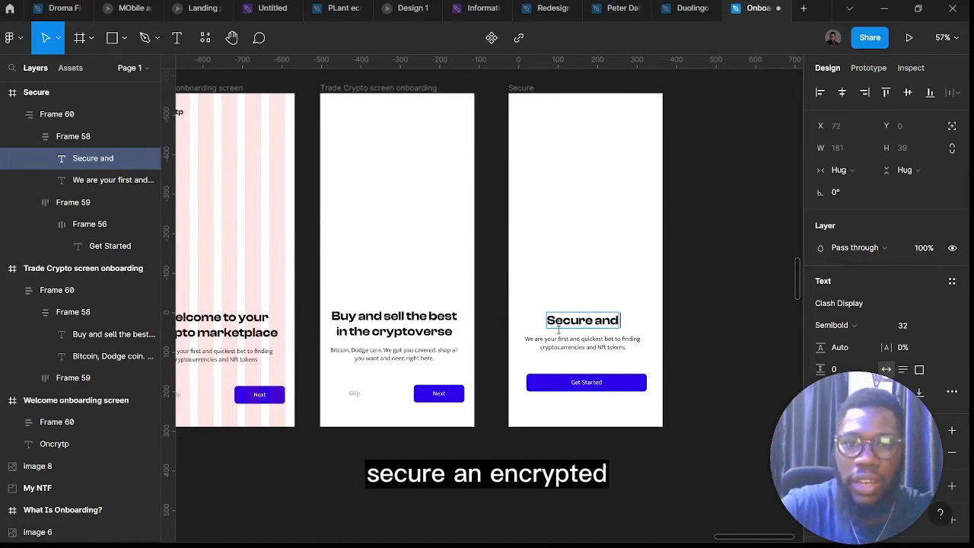
text( encrypted)
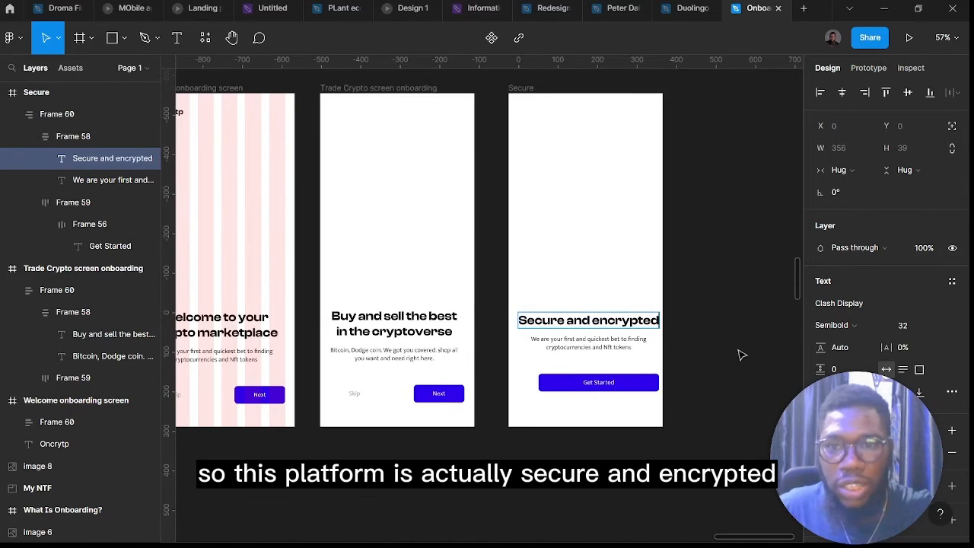
click(742, 354)
Center-align the contents of the Secure screen's auto layout block and move the block down to about X 17, Y 578
click(599, 343)
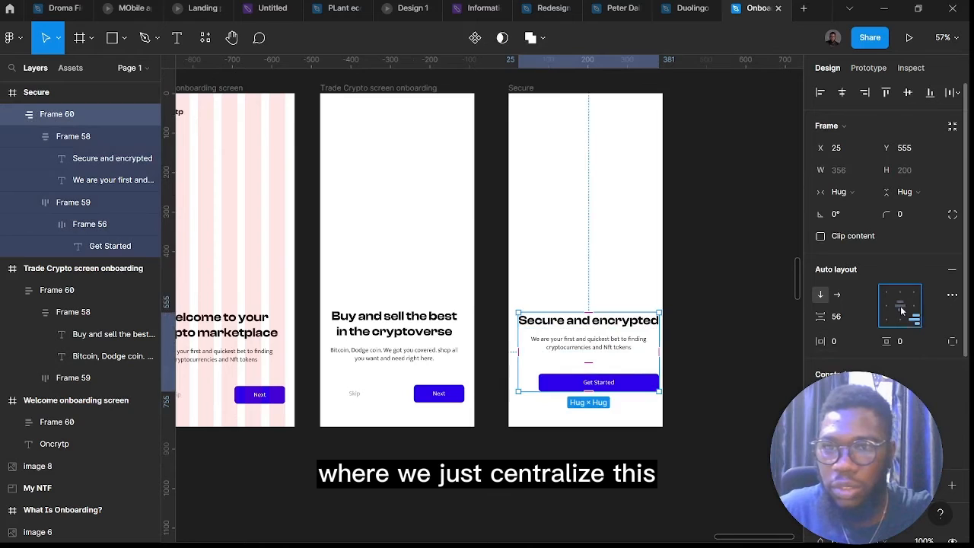
click(901, 310)
mouse_move(611, 342)
mouse_down()
mouse_move(603, 335)
mouse_move(608, 353)
mouse_up()
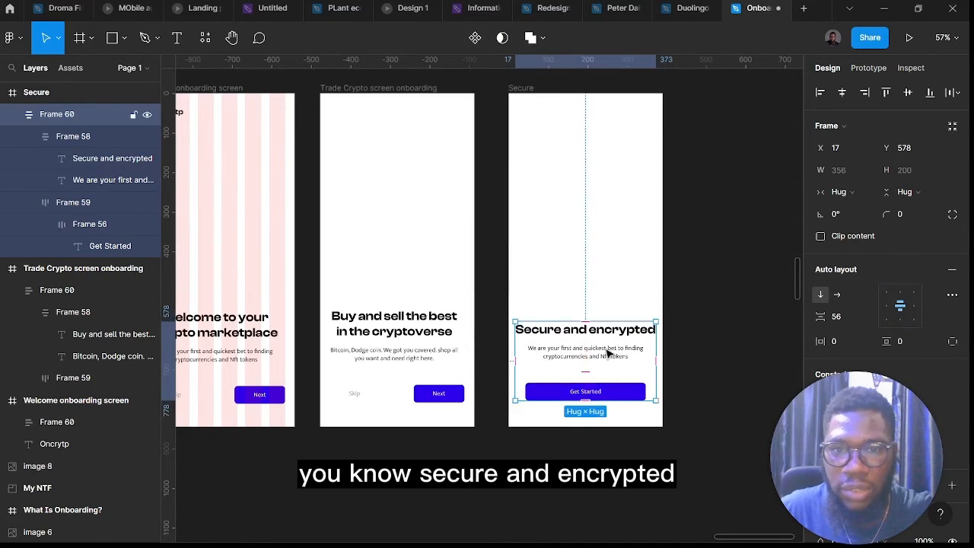
Replace the Secure screen's description with "We are protected with ISO and other technologies that aid privacy and data security."
double_click(606, 352)
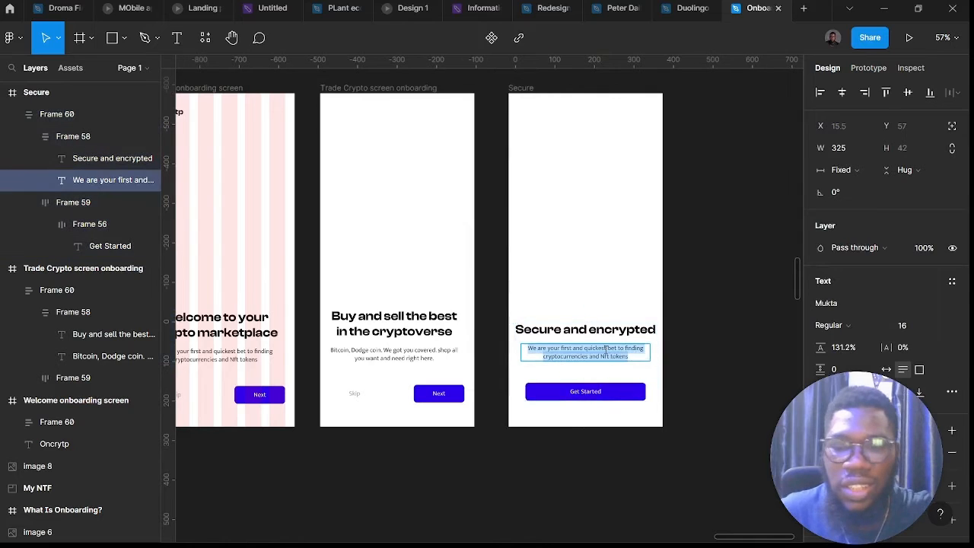
text(We are p)
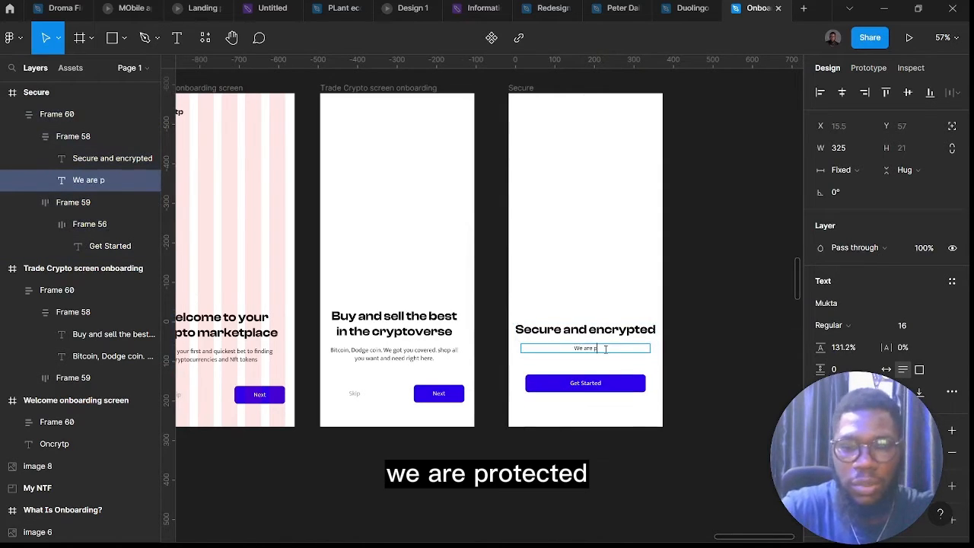
text(rotected with)
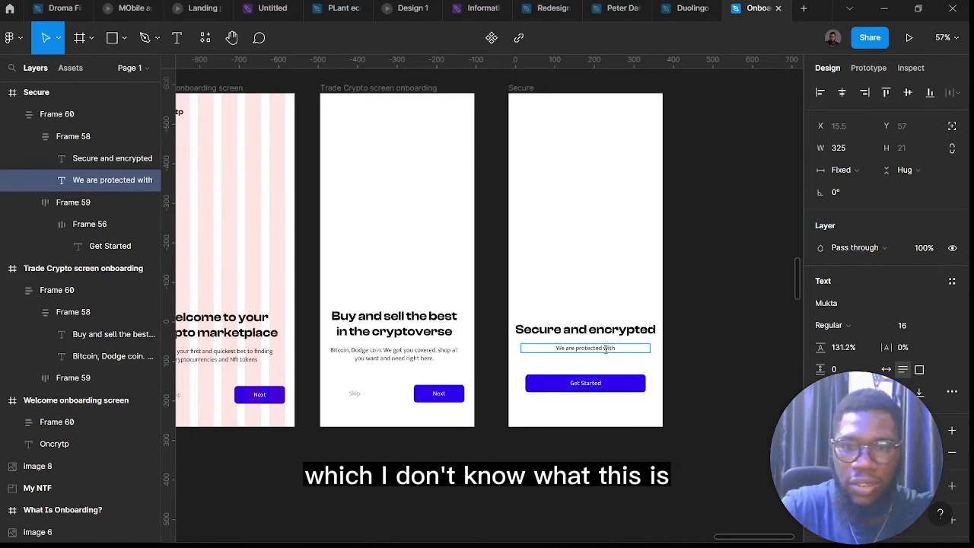
text( ISO)
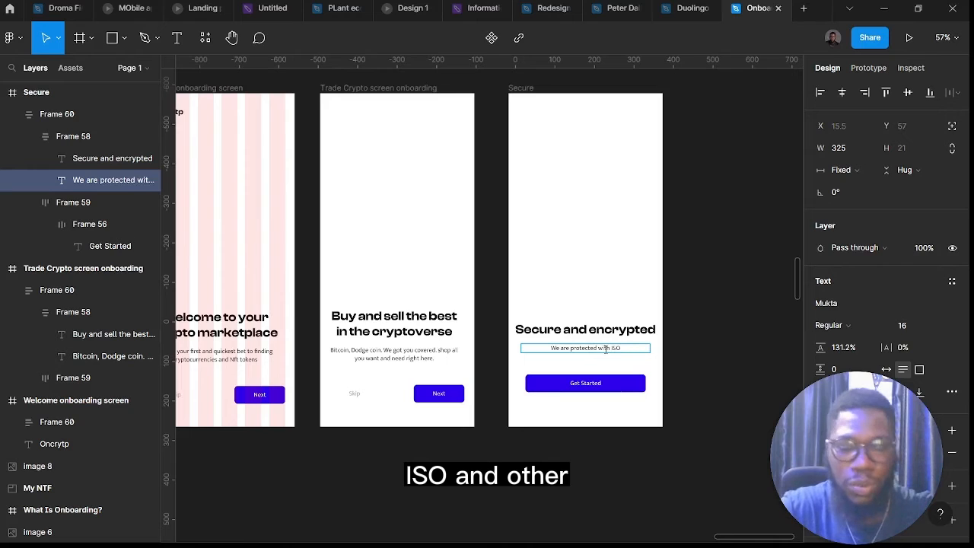
text( and o)
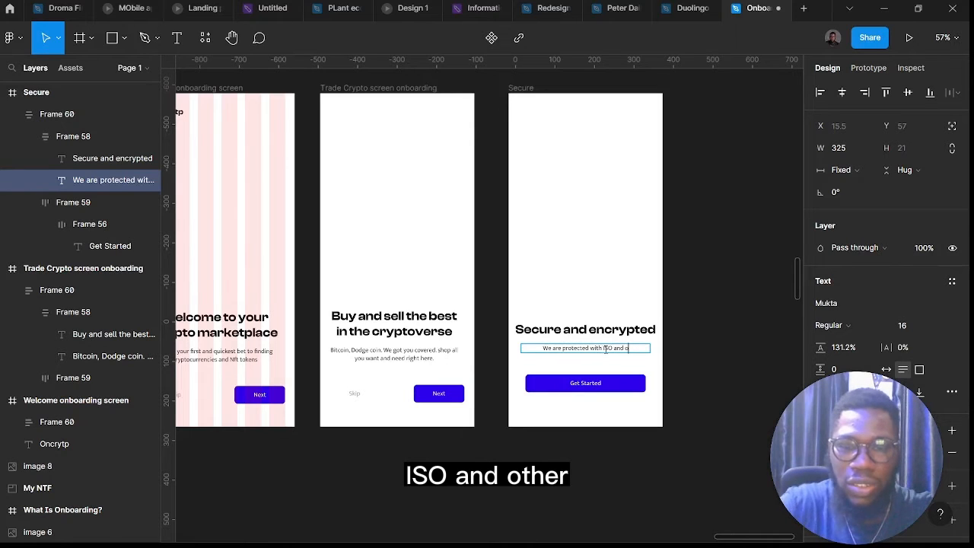
text(ther)
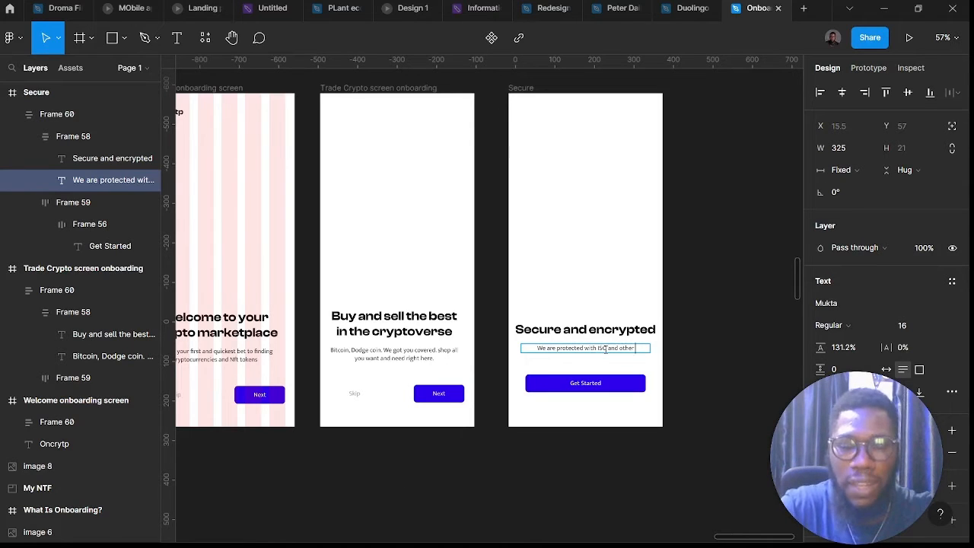
text( technolo)
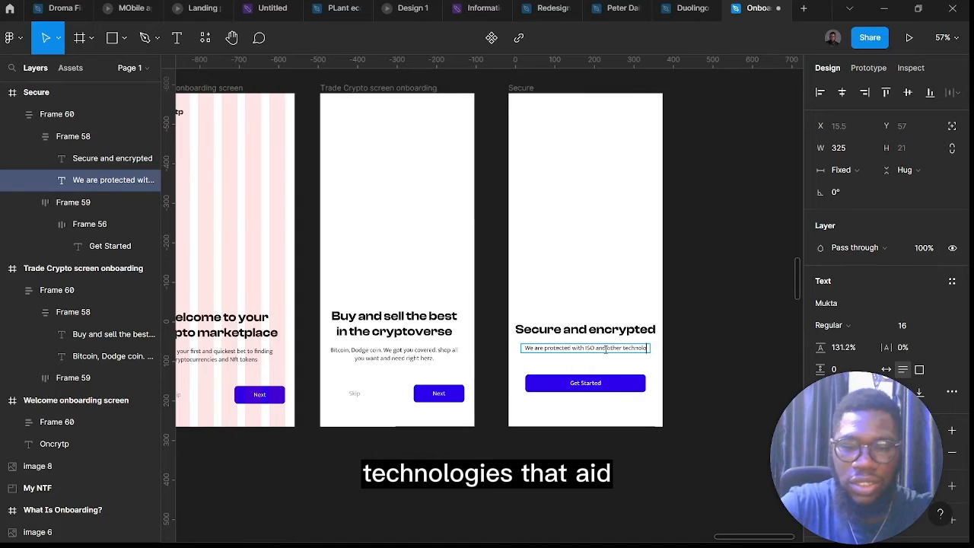
text(gies that)
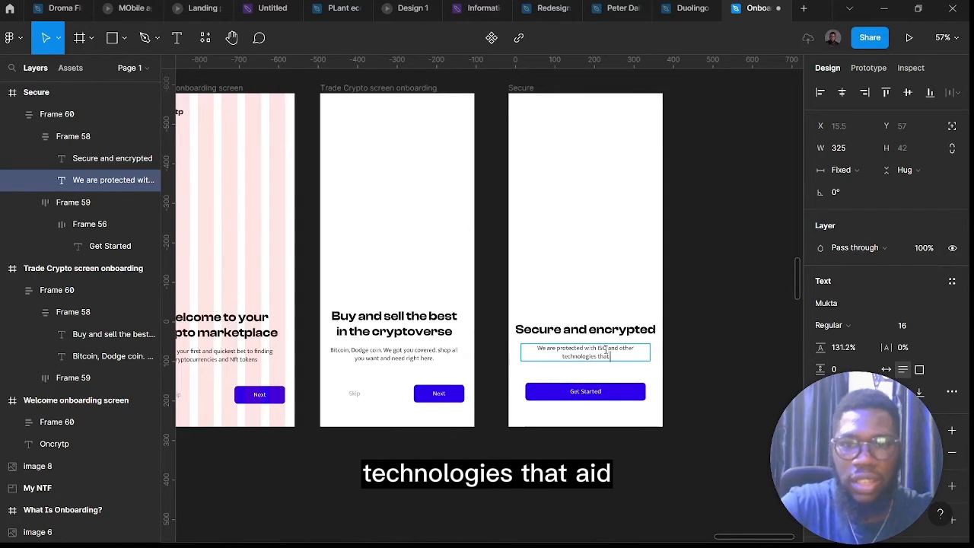
text( aid)
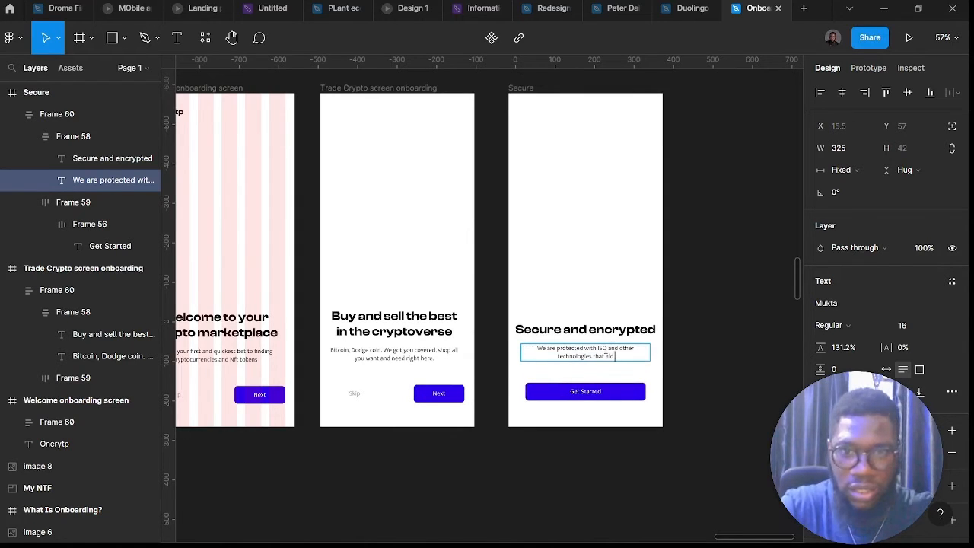
text( pri)
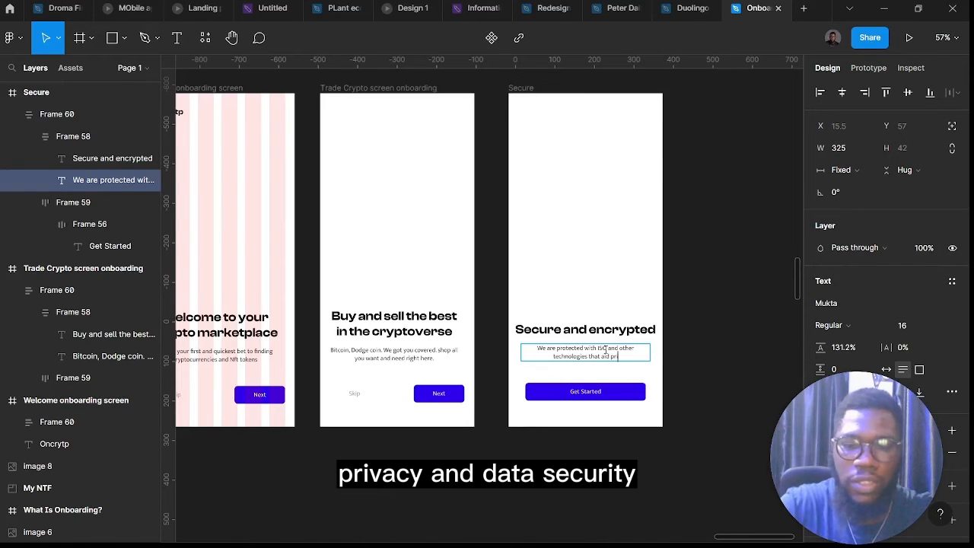
text(vacy and d)
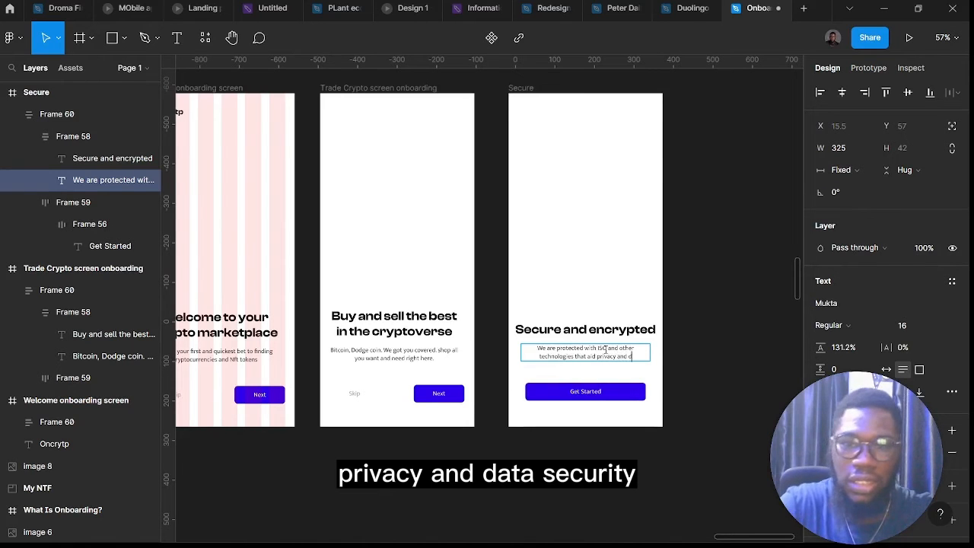
text(ata security.)
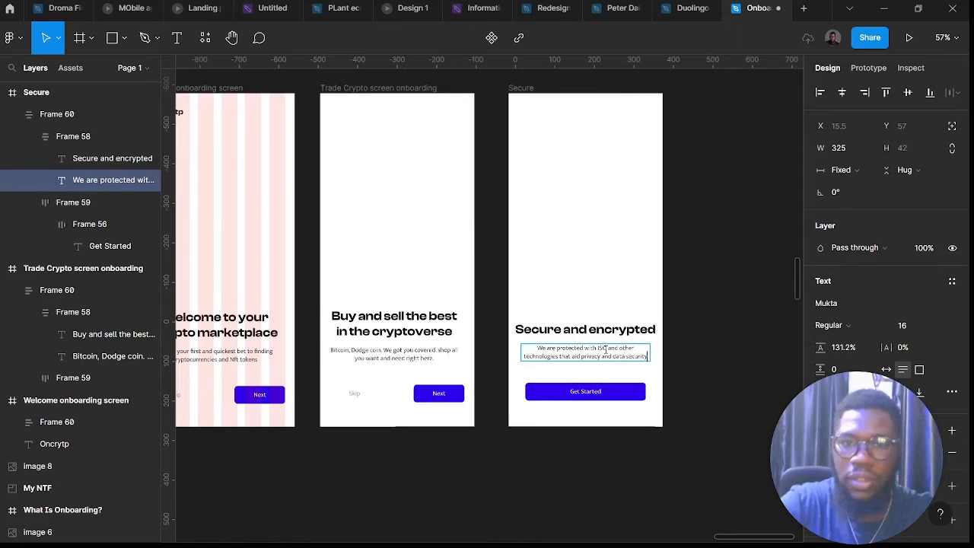
key(Escape)
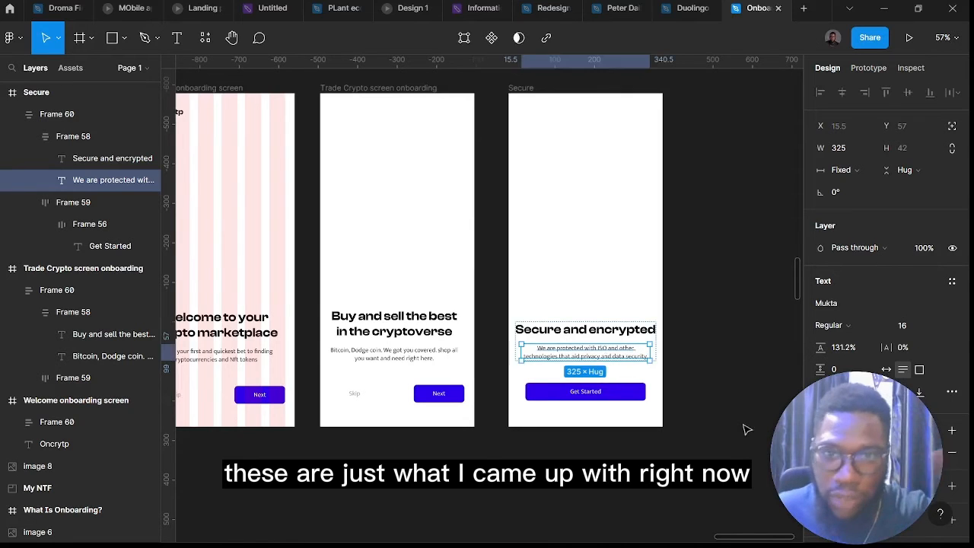
click(708, 389)
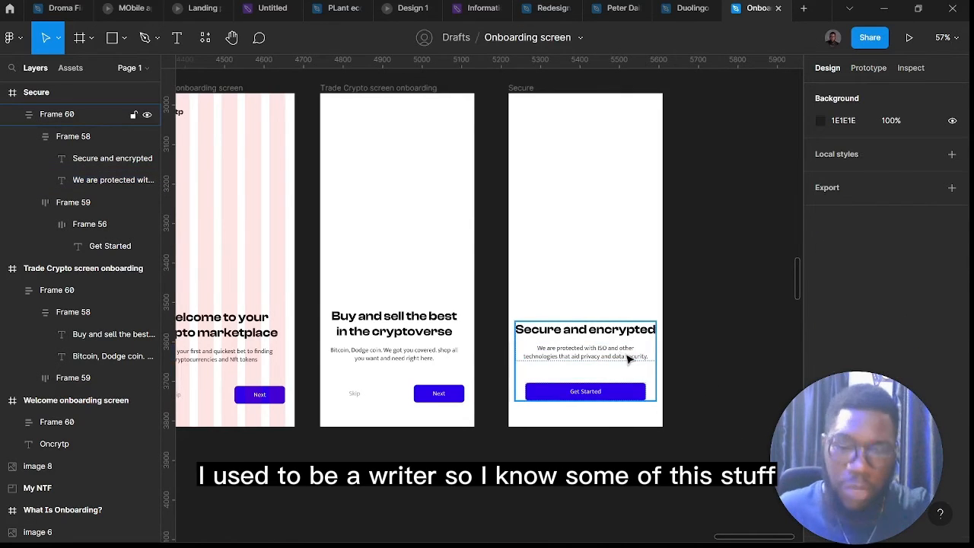
Paste the copied Front, Perspective (Colored) and Perspective (Matte) coin groups and move them right of the onboarding screens, to about X 8172
scroll(688, 407, down, 6)
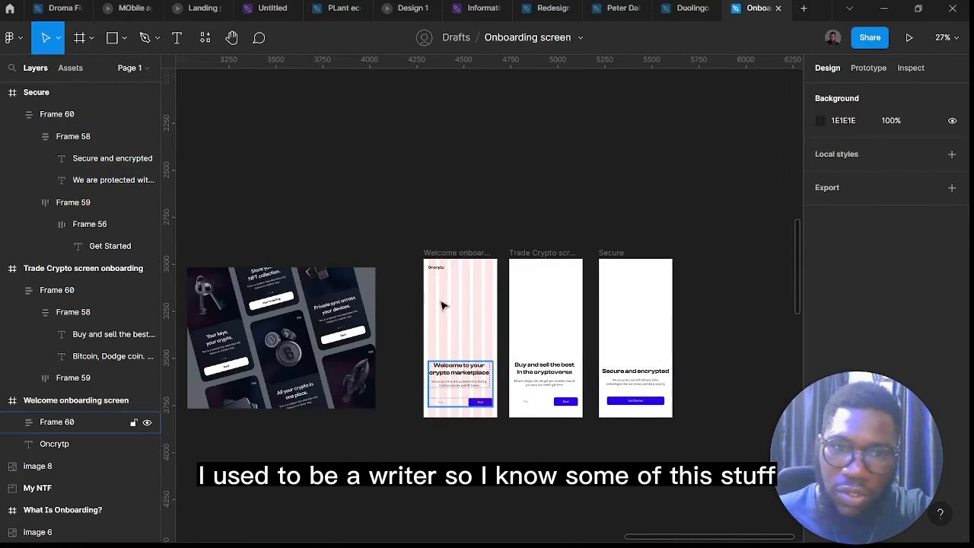
scroll(458, 264, up, 5)
scroll(439, 286, down, 3)
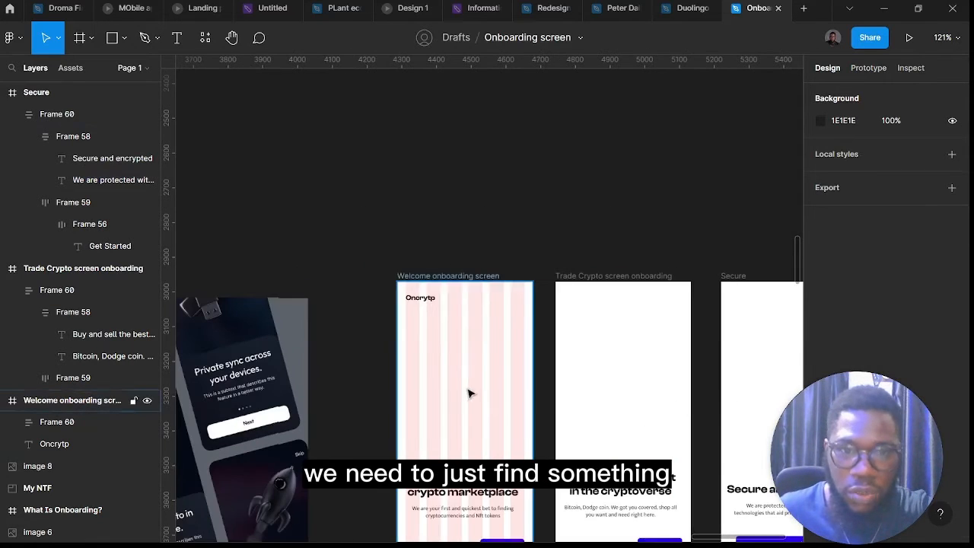
scroll(468, 392, down, 5)
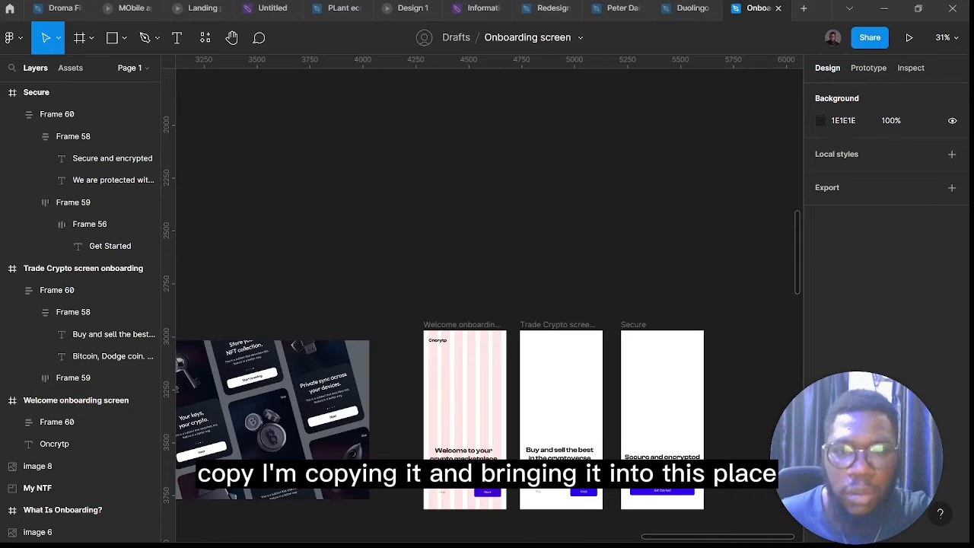
scroll(474, 315, down, 3)
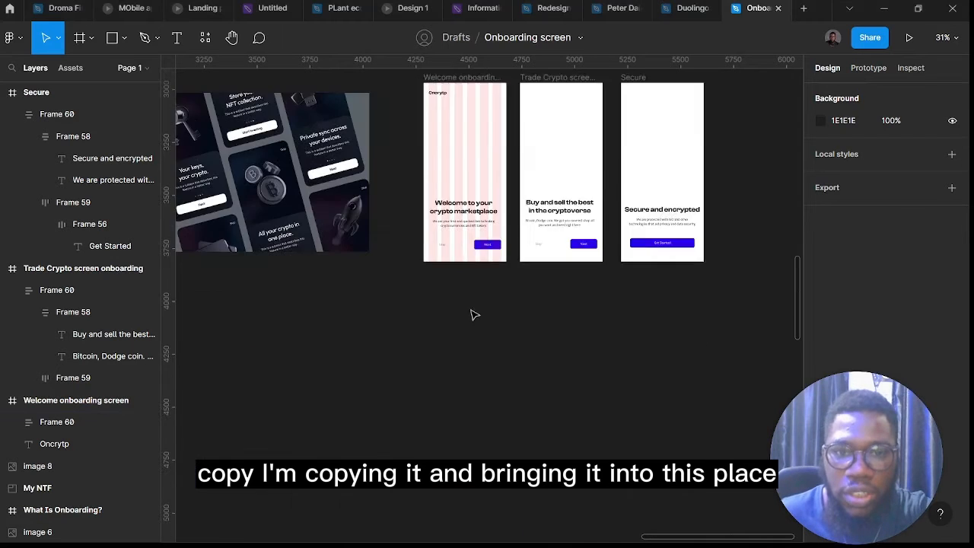
scroll(463, 271, up, 2)
click(439, 242)
scroll(443, 251, up, 3)
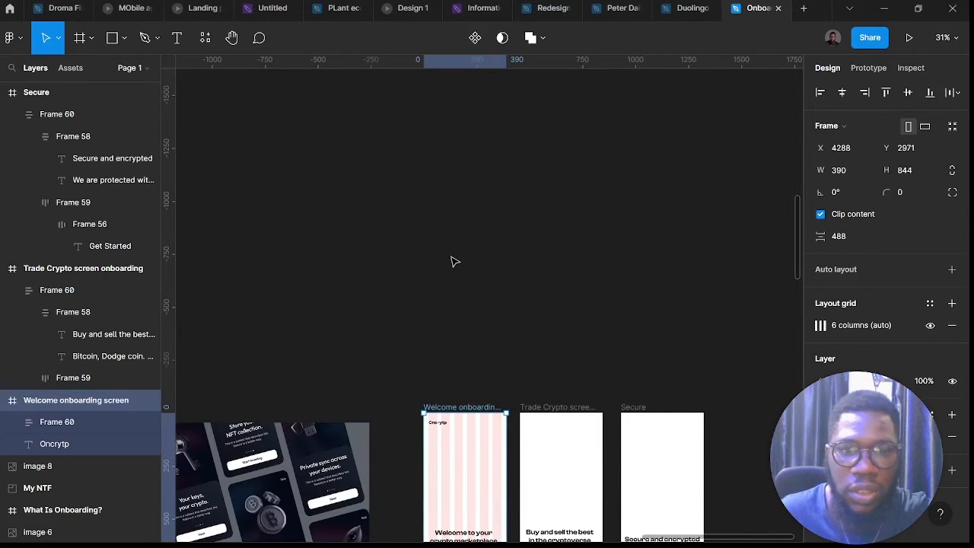
click(451, 262)
key(ctrl+v)
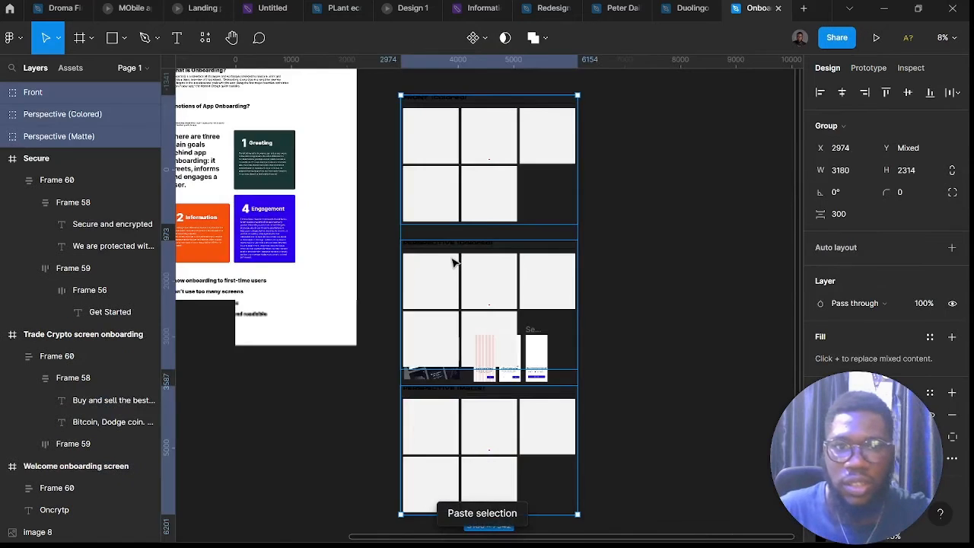
scroll(452, 261, down, 3)
drag(448, 283, 629, 294)
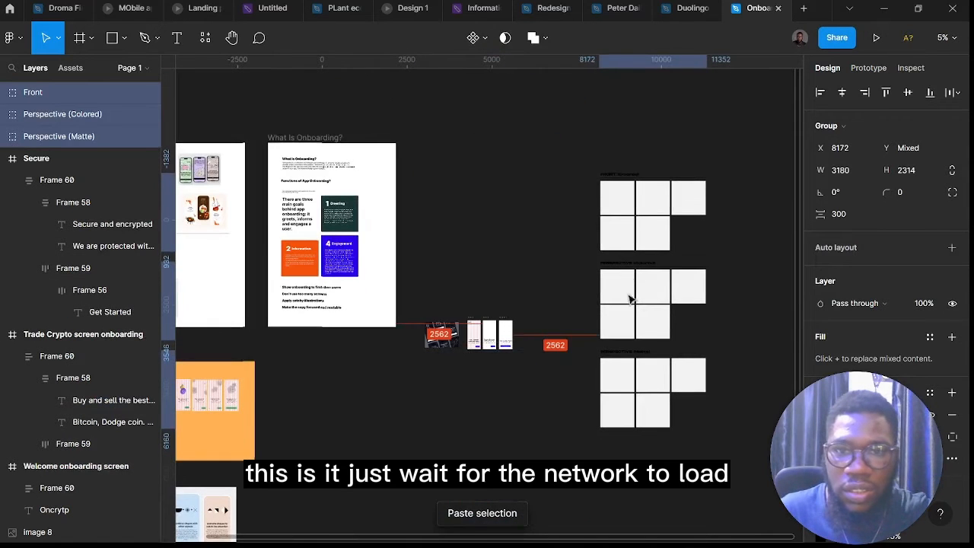
Duplicate the yellow BNB coin from the Front group onto the empty canvas above the onboarding screens, at about X 4811, Y -348
scroll(664, 237, up, 2)
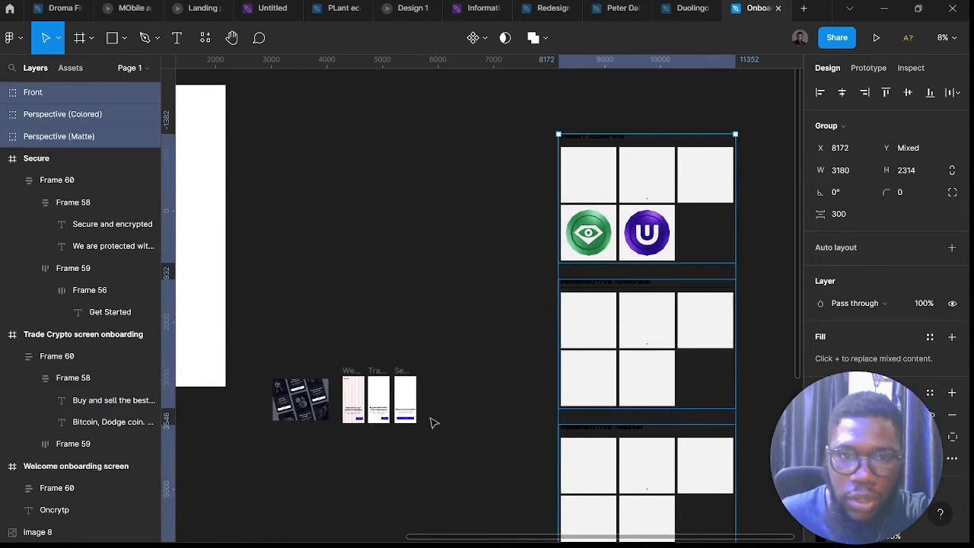
click(504, 321)
scroll(349, 400, up, 5)
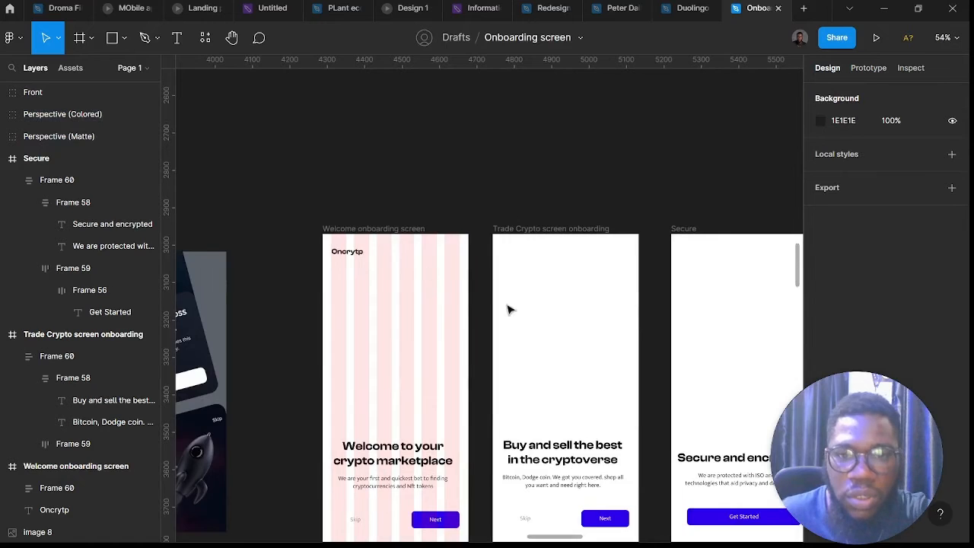
scroll(509, 309, down, 3)
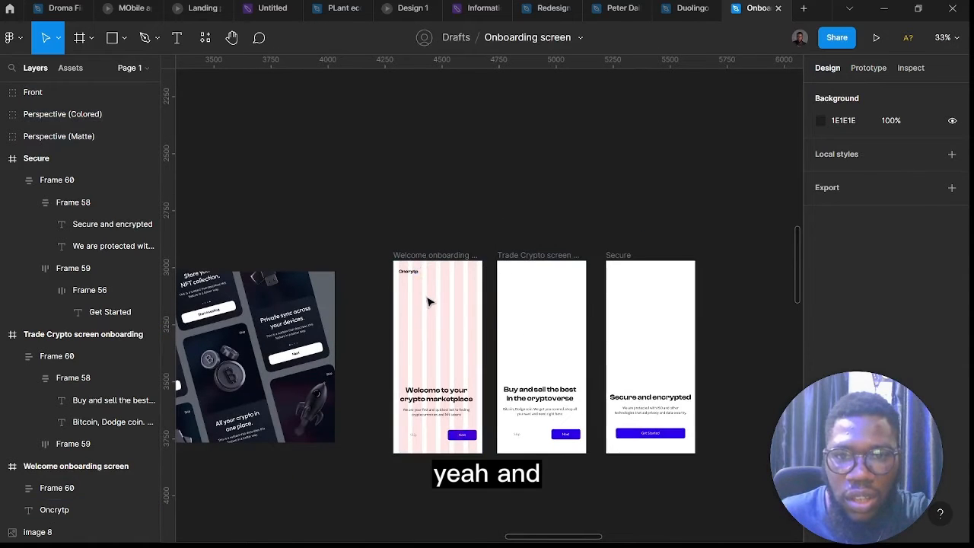
scroll(604, 327, down, 5)
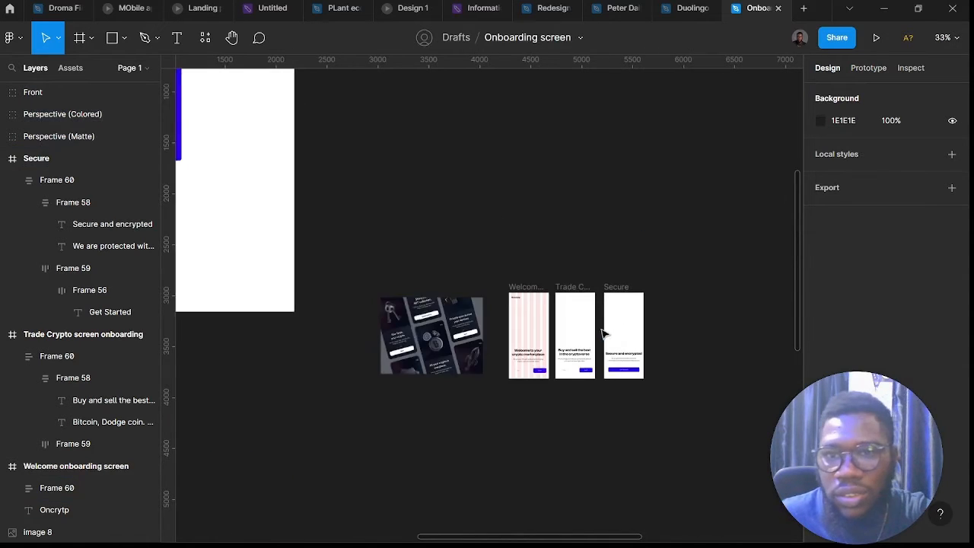
scroll(604, 335, right, 5)
scroll(602, 339, down, 5)
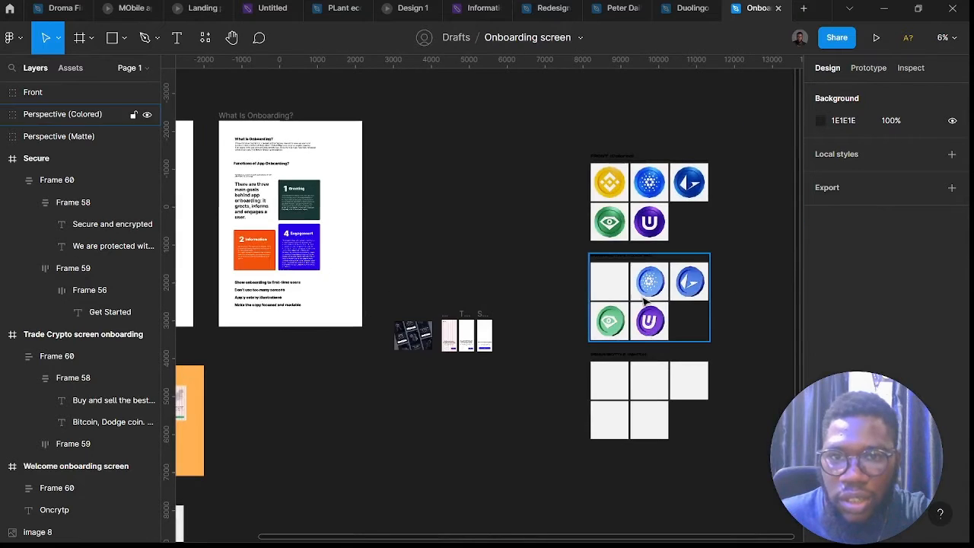
click(615, 188)
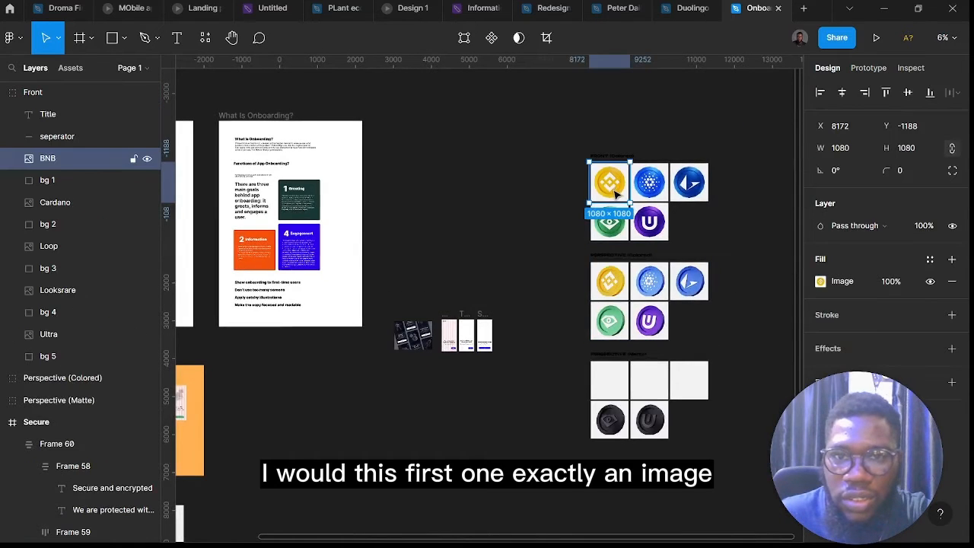
scroll(616, 188, up, 3)
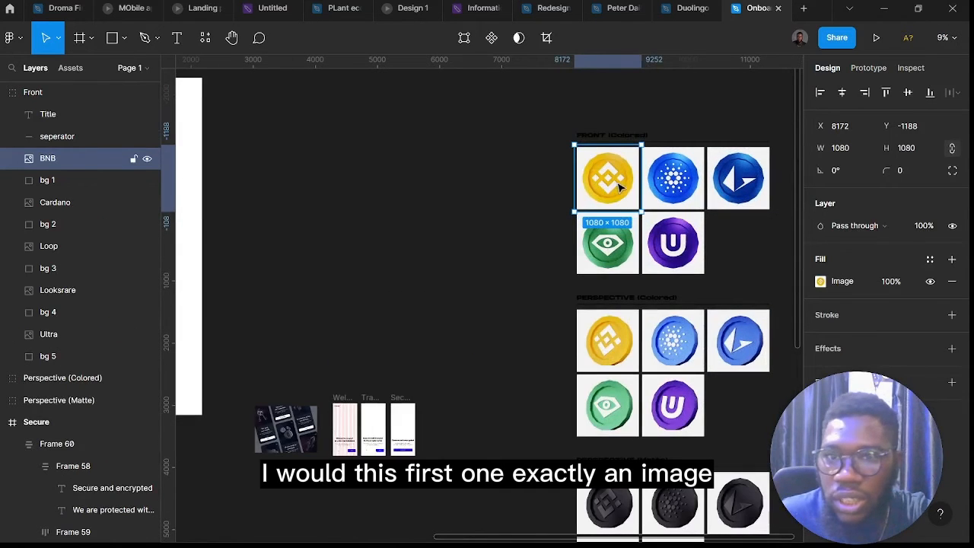
drag(620, 187, 410, 243)
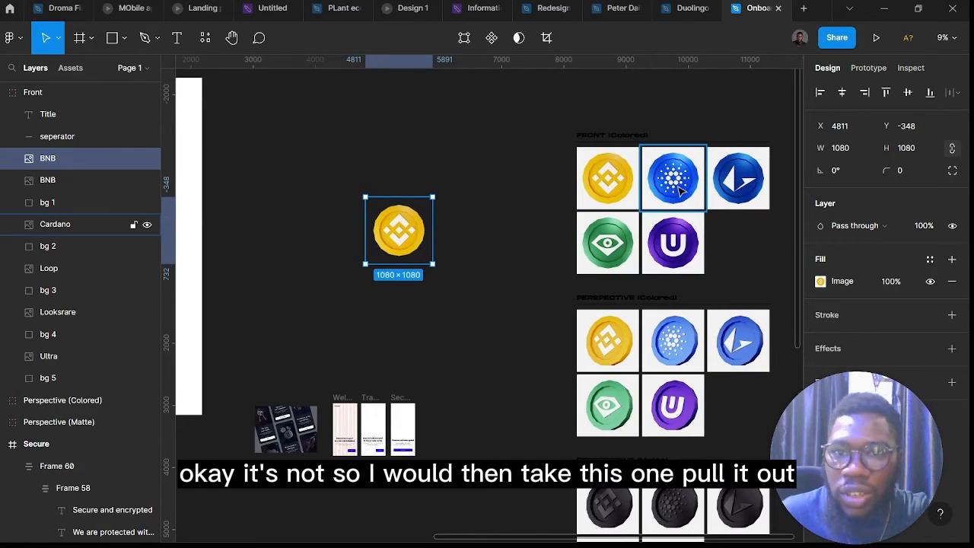
Duplicate the blue Loop coin from the Perspective (Colored) group to just below the separate BNB coin, at about X 4875, Y 841
click(680, 191)
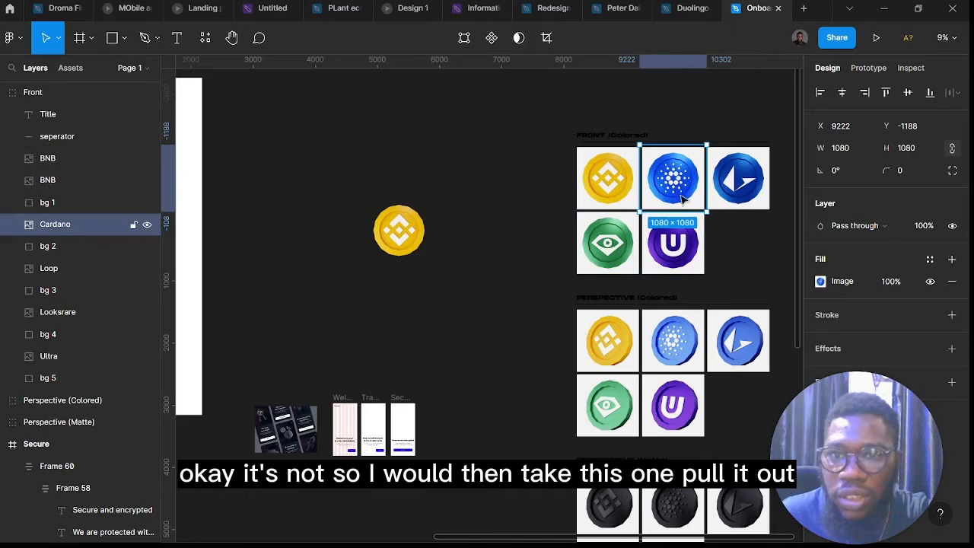
click(748, 356)
drag(741, 349, 413, 307)
Duplicate the black Cardano coin from the Perspective (Matte) group to between the separate BNB and Loop coins, at about X 5133, Y 5
scroll(685, 468, down, 2)
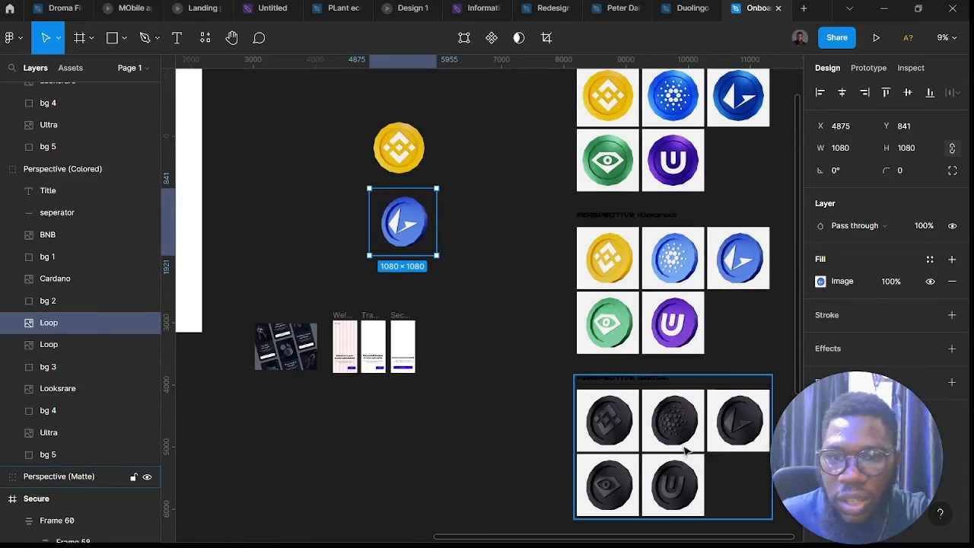
click(683, 434)
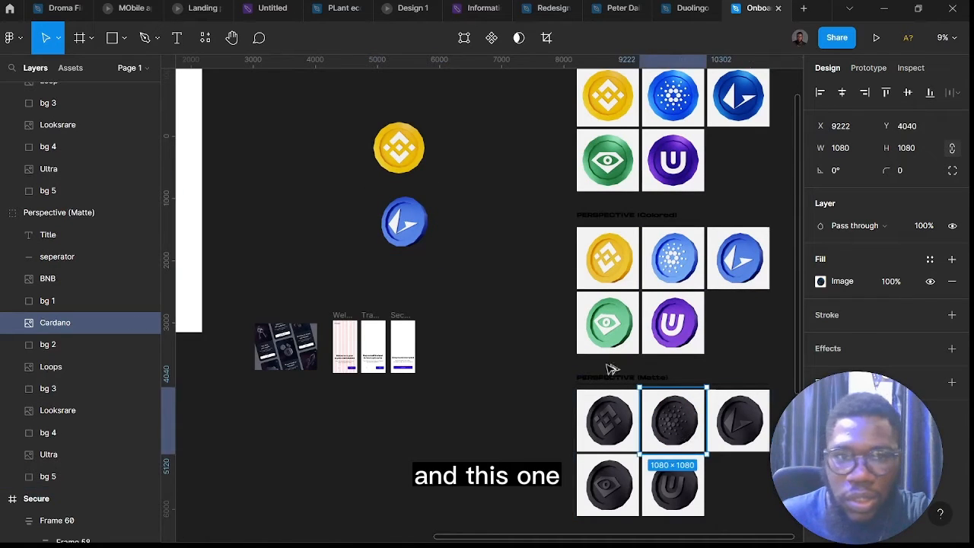
drag(673, 418, 438, 190)
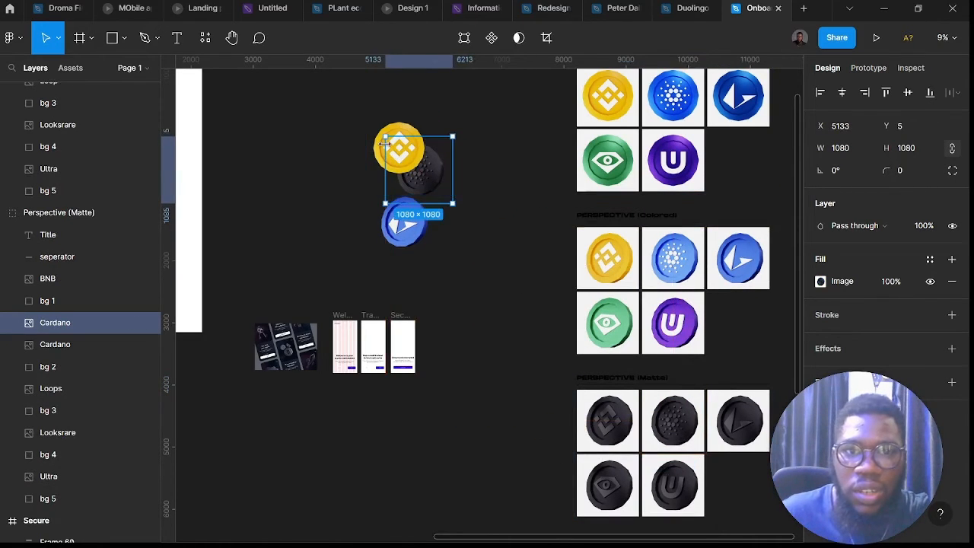
click(508, 244)
click(403, 152)
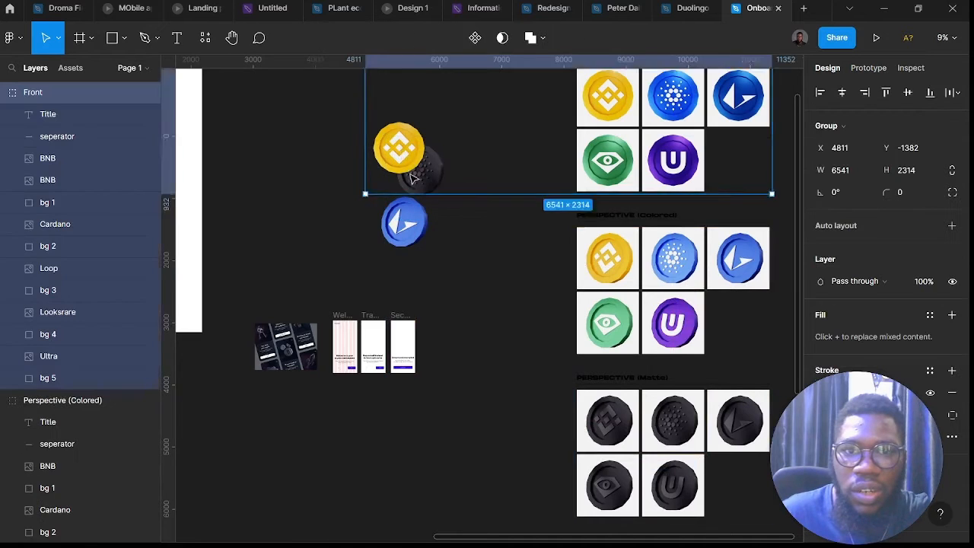
scroll(415, 221, up, 3)
right_click(431, 286)
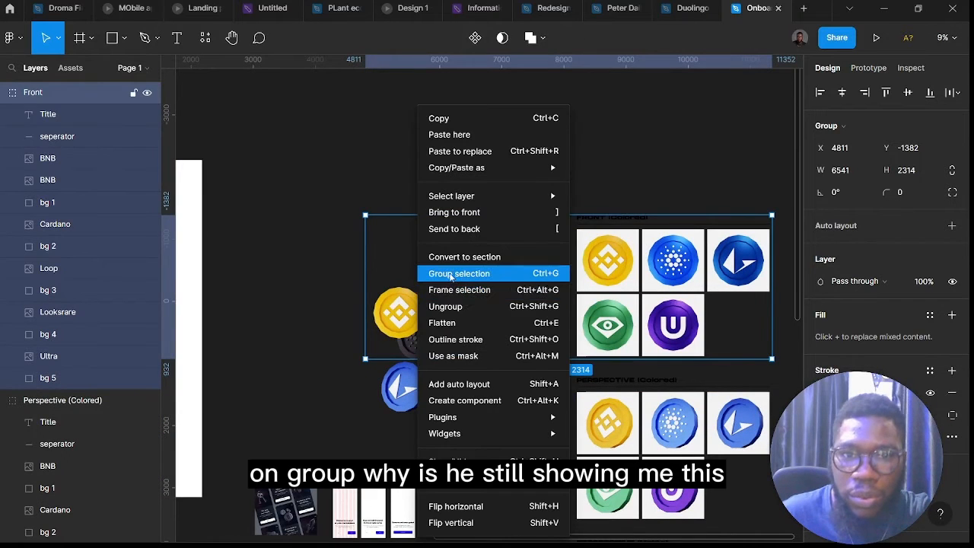
click(318, 293)
click(334, 239)
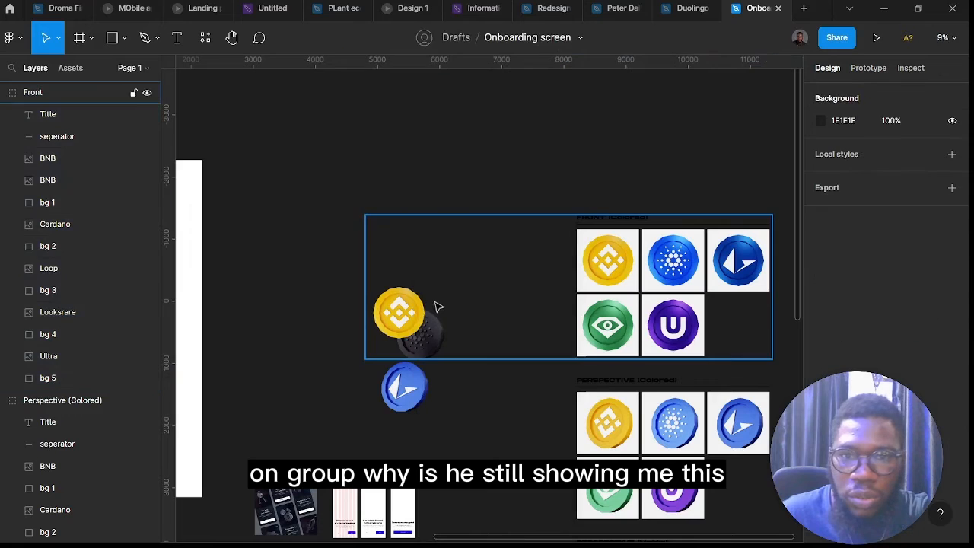
Move the Front coin group up to X 4031, Y -3350, and its separate BNB coin down beside the black Cardano coin, at about X 3795
drag(707, 293, 659, 185)
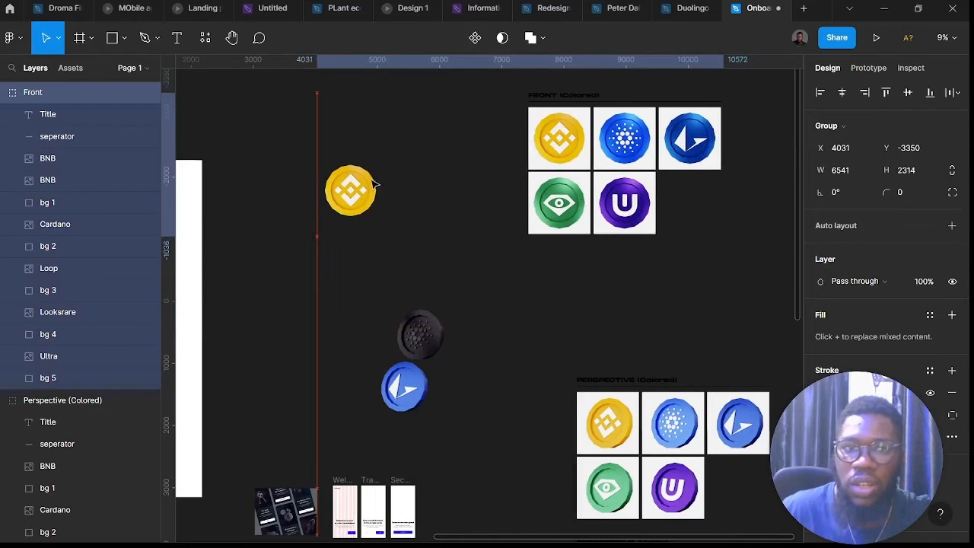
double_click(359, 198)
drag(359, 196, 358, 325)
click(552, 323)
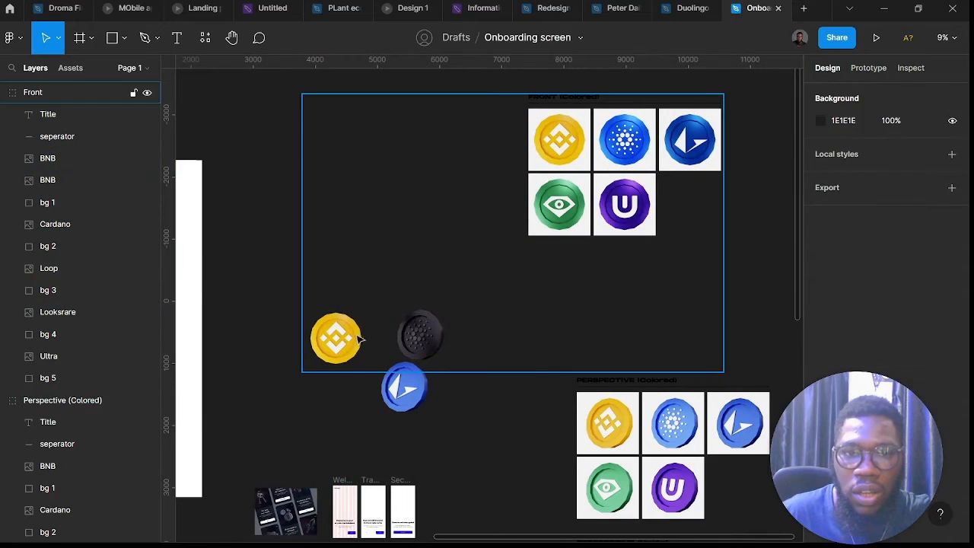
Ungroup the Front, Perspective (Matte) and Perspective (Colored) coin groups
click(375, 332)
right_click(375, 328)
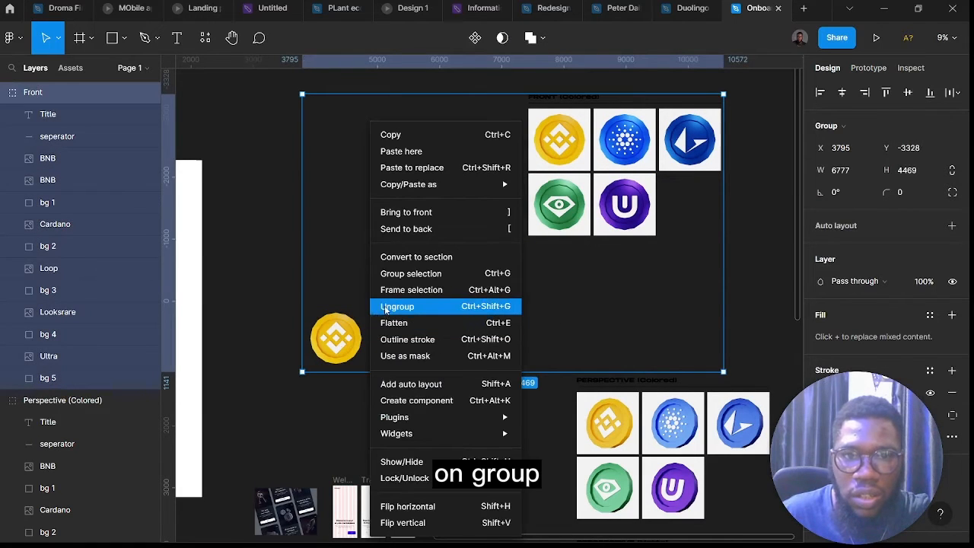
click(386, 307)
click(312, 378)
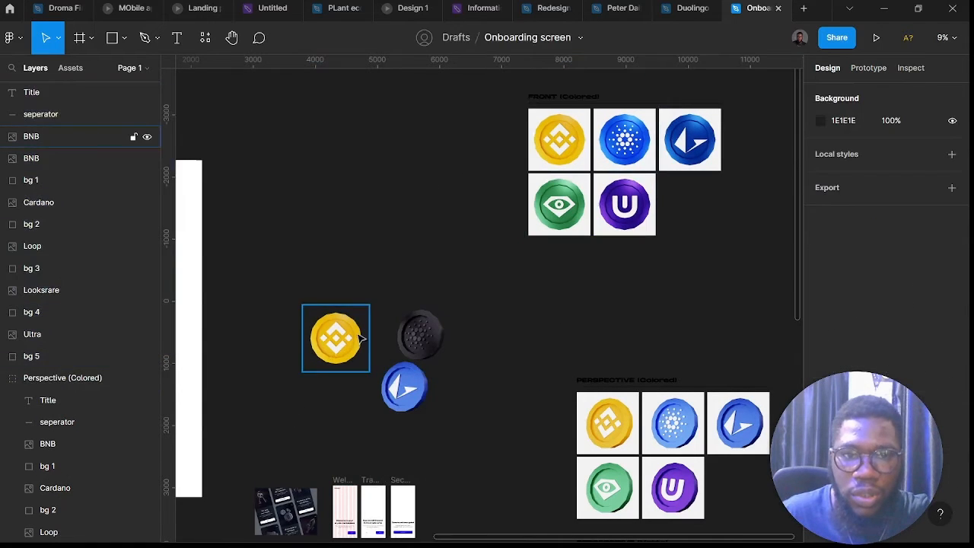
click(430, 346)
right_click(429, 346)
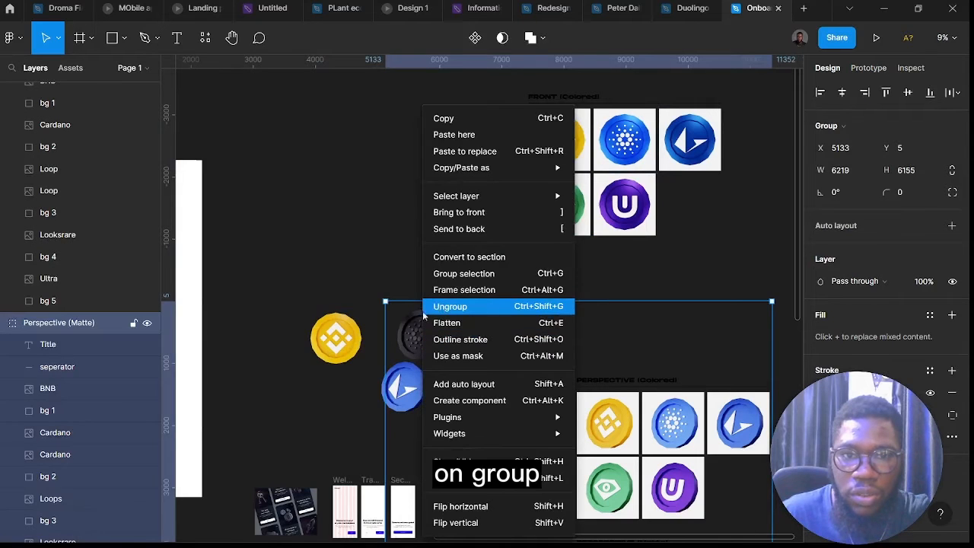
click(444, 308)
click(337, 403)
click(409, 389)
right_click(408, 388)
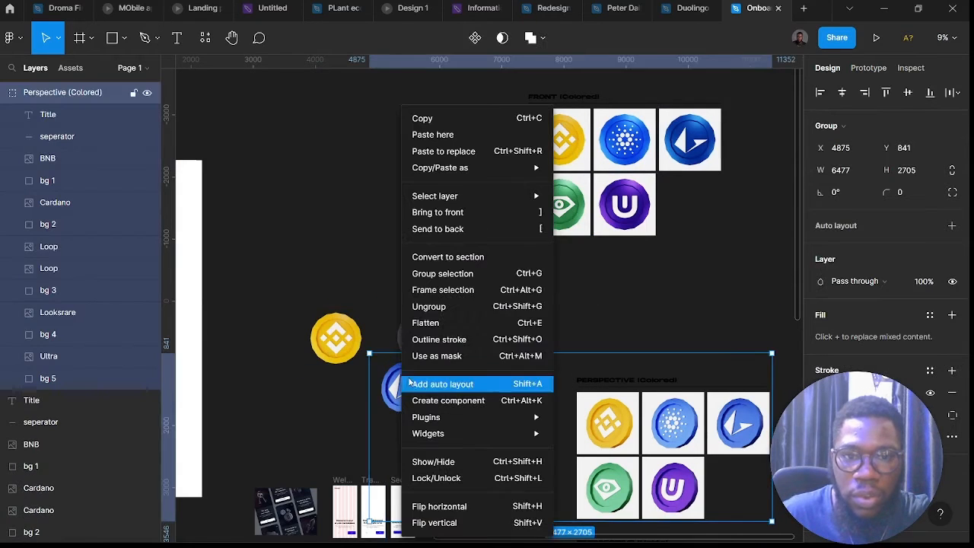
click(396, 312)
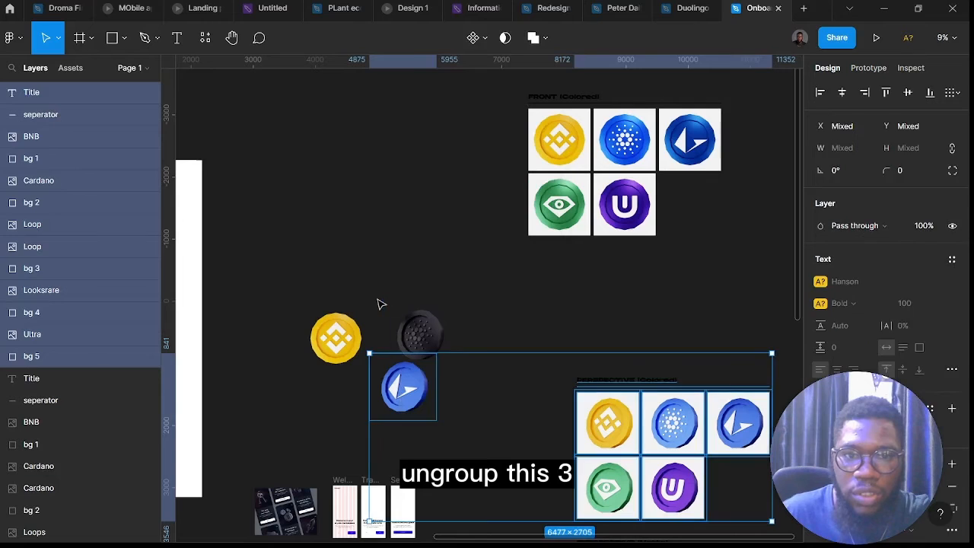
click(383, 306)
Overlap the separate Cardano and Loop coins with the BNB coin, placing Loop at about X 4138, Y 545, and group the three coins
scroll(384, 357, down, 3)
click(388, 242)
drag(388, 242, 344, 224)
drag(430, 179, 386, 182)
click(423, 248)
drag(423, 248, 296, 134)
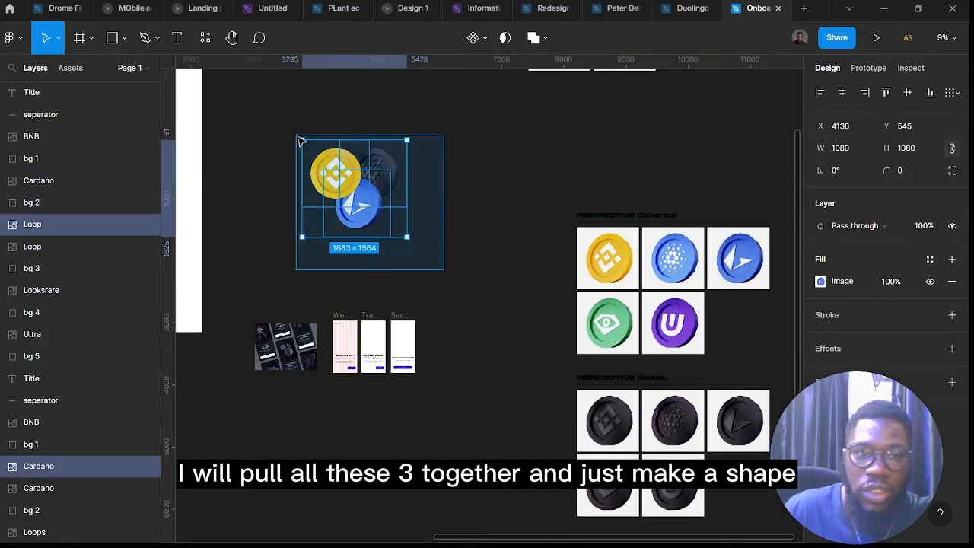
key(ctrl+g)
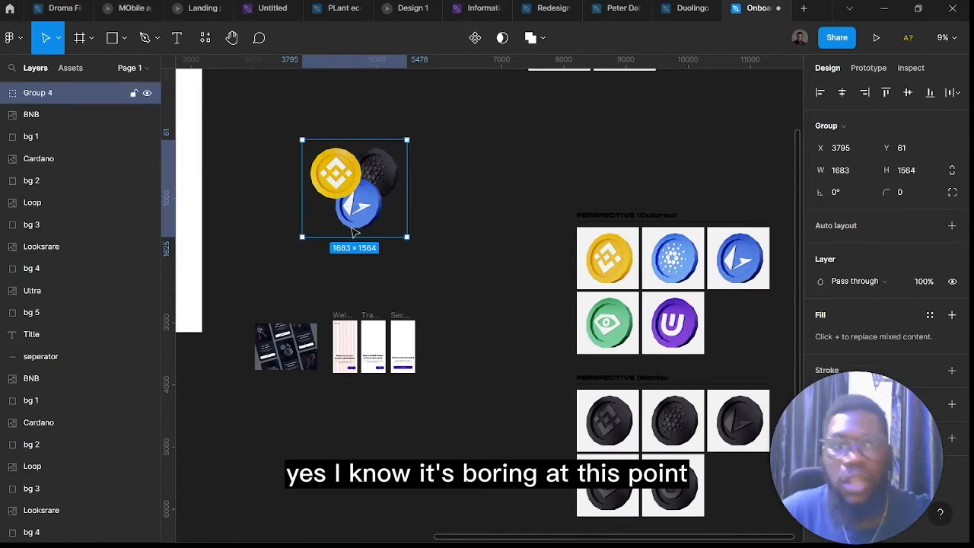
Scale the three-coin group down to 614 wide and move it into the Welcome onboarding screen
scroll(320, 156, down, 1)
scroll(320, 163, up, 2)
key(k)
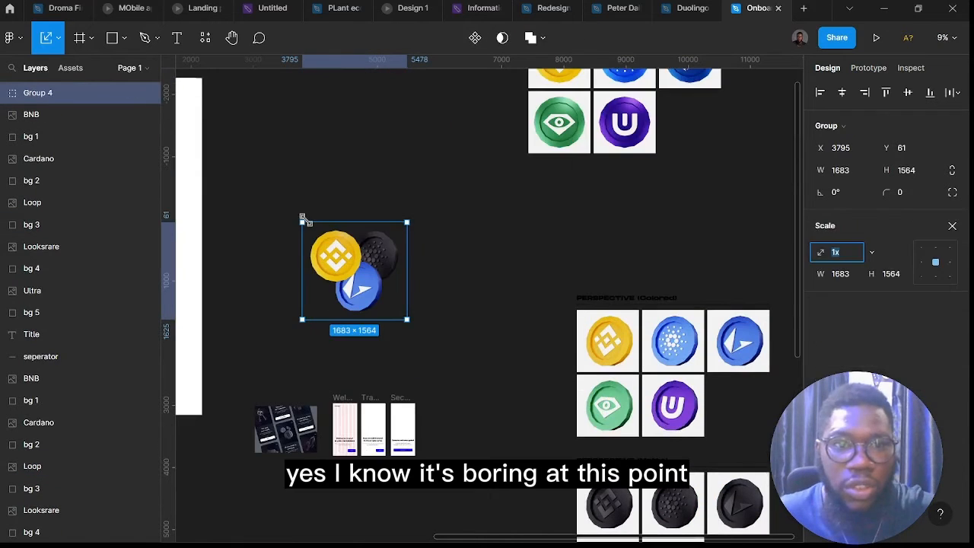
drag(303, 221, 368, 285)
scroll(376, 296, down, 1)
scroll(375, 297, down, 1)
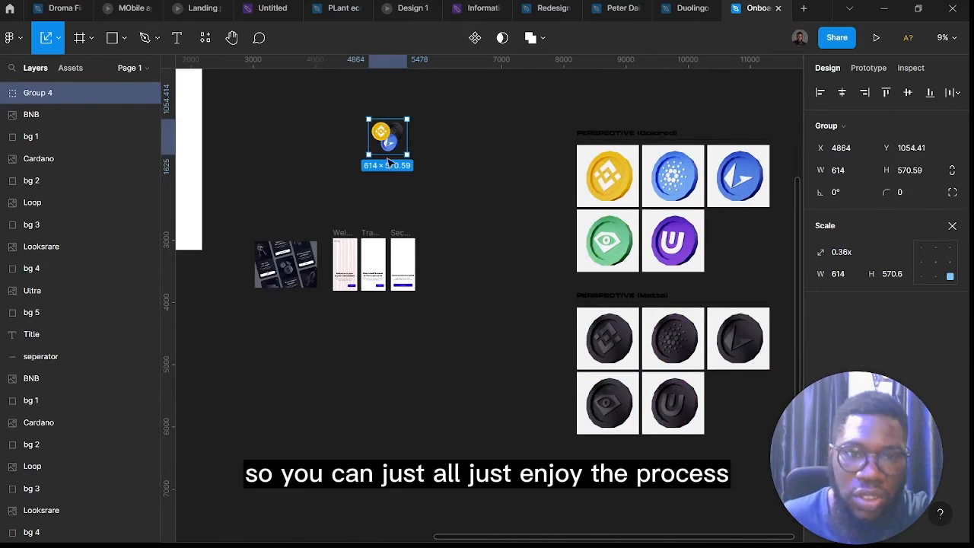
drag(390, 137, 349, 259)
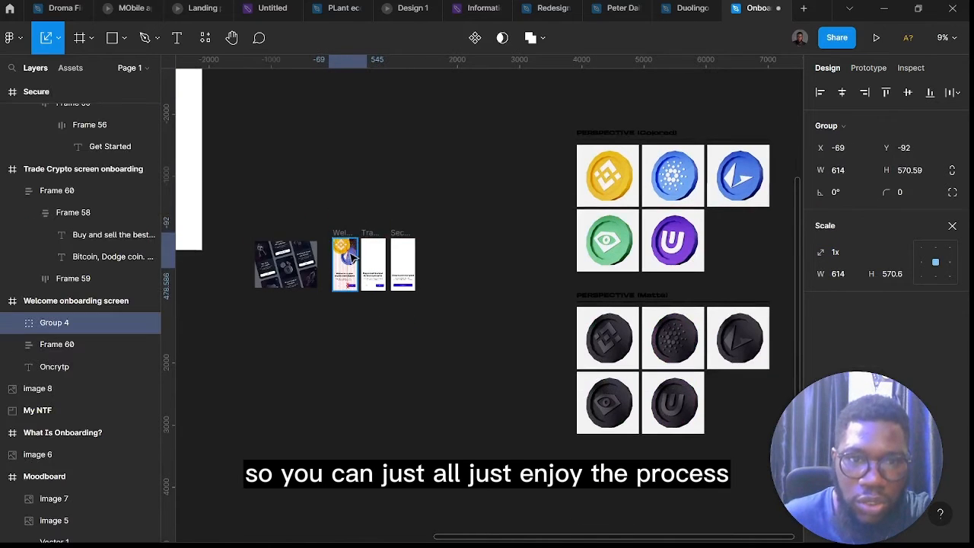
scroll(349, 258, up, 8)
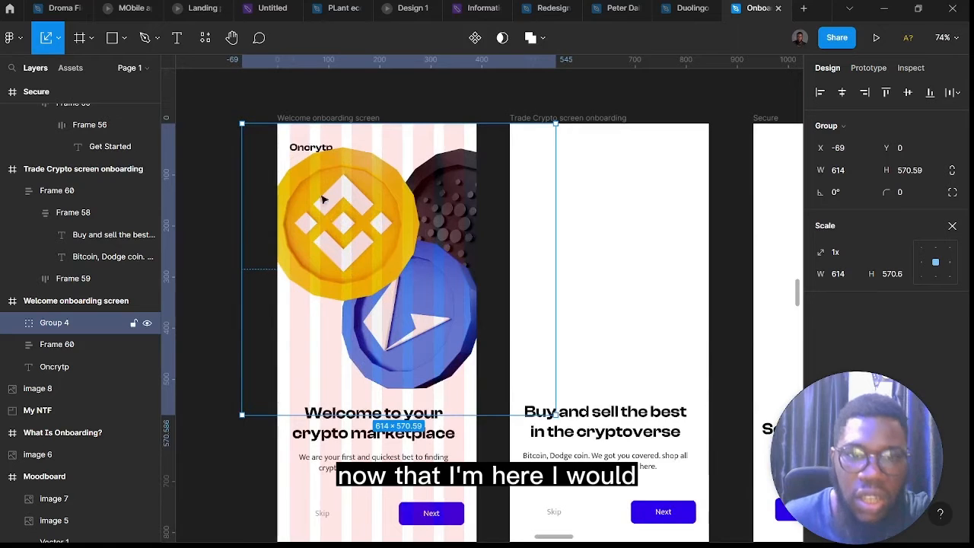
Scale the coin group down to 327 × 303.88 and place it above the Welcome heading at about X 46, Y 183
drag(241, 120, 348, 222)
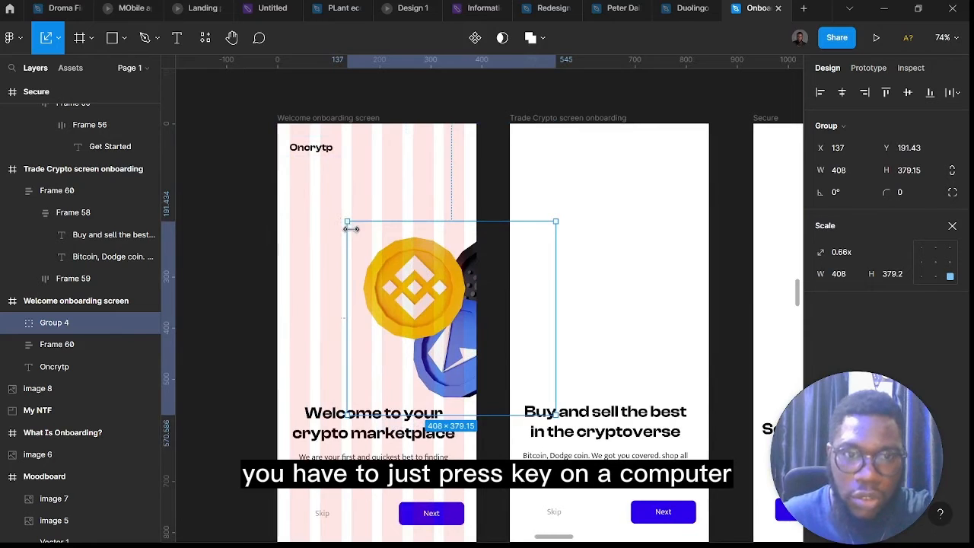
drag(346, 220, 388, 261)
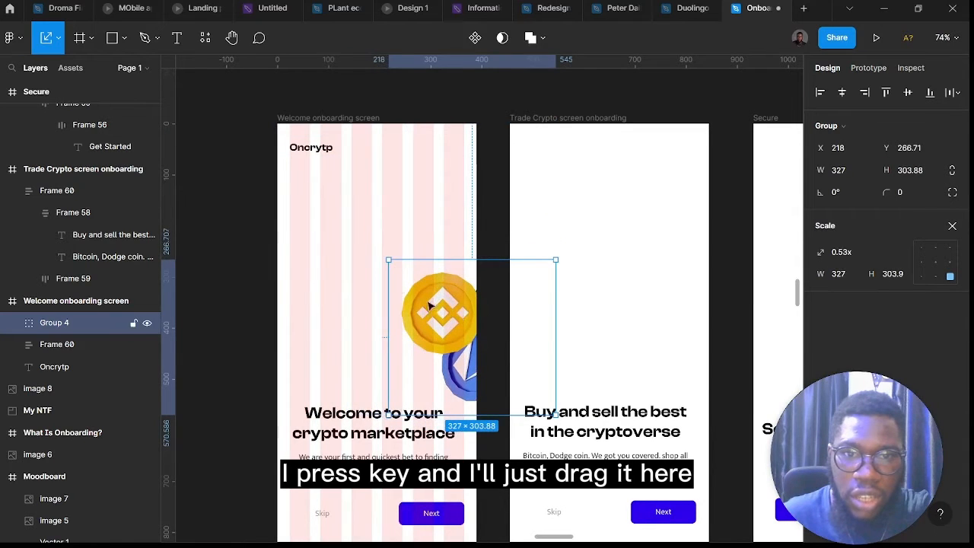
drag(460, 315, 369, 270)
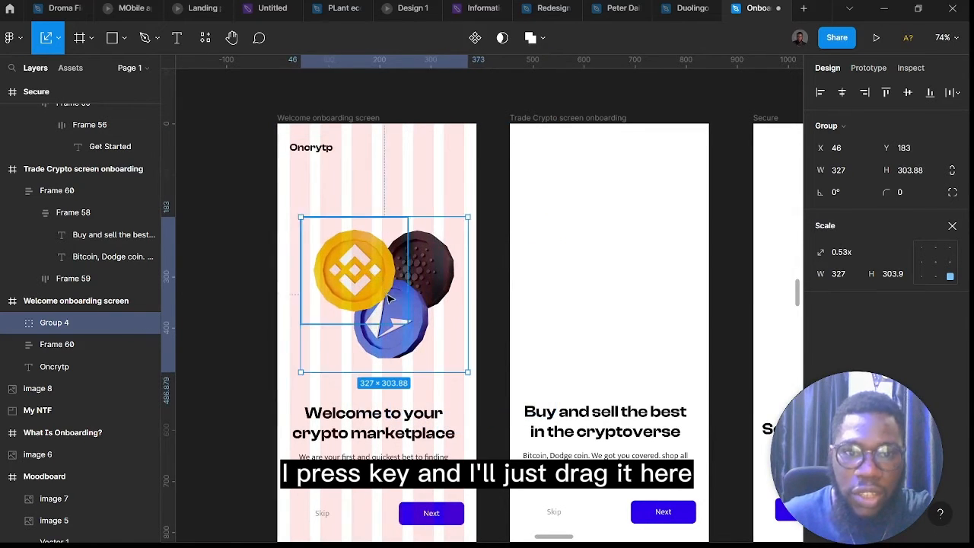
Leave scaling mode and hide the 6-column layout grid of the Welcome onboarding screen
scroll(383, 288, down, 3)
click(367, 182)
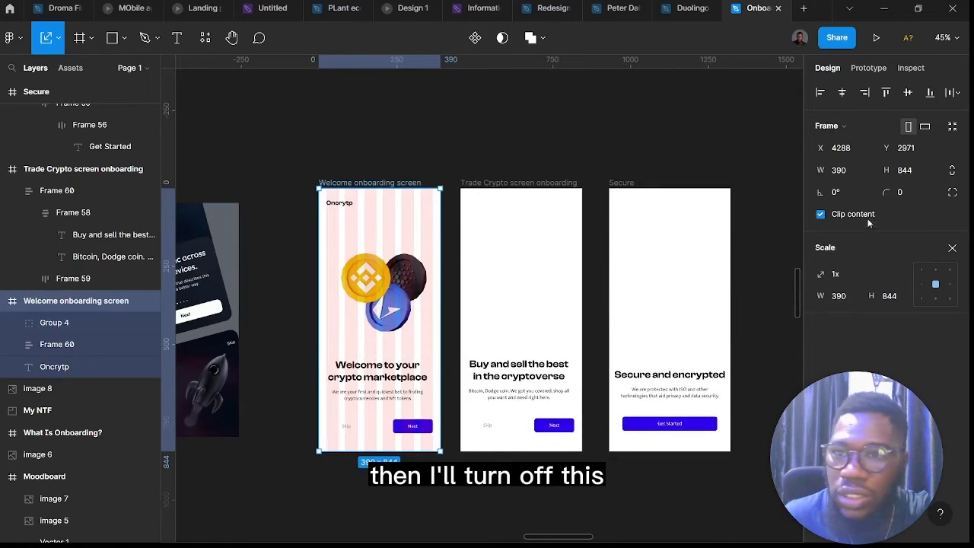
click(952, 249)
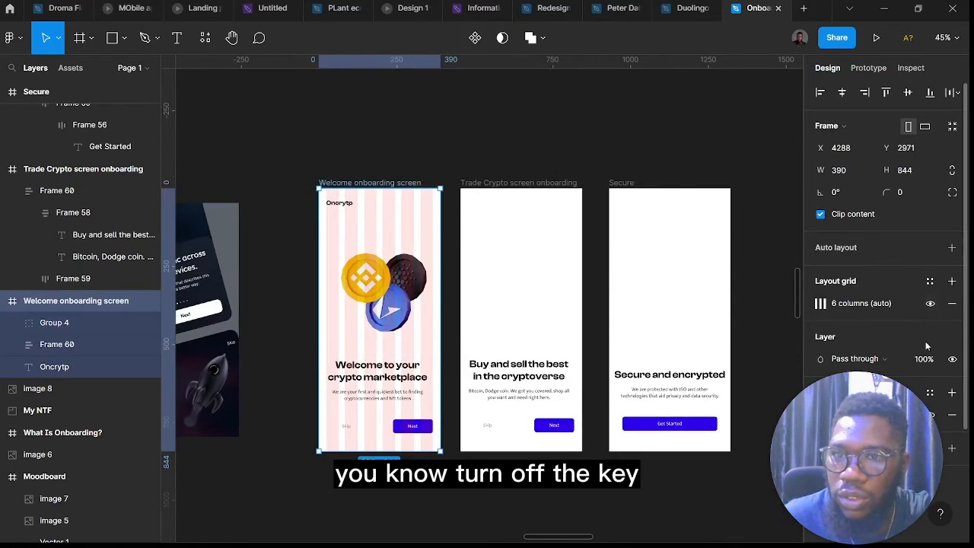
click(931, 304)
Centre the coin group horizontally on the Welcome onboarding screen, at about X 32, Y 186
scroll(393, 288, up, 5)
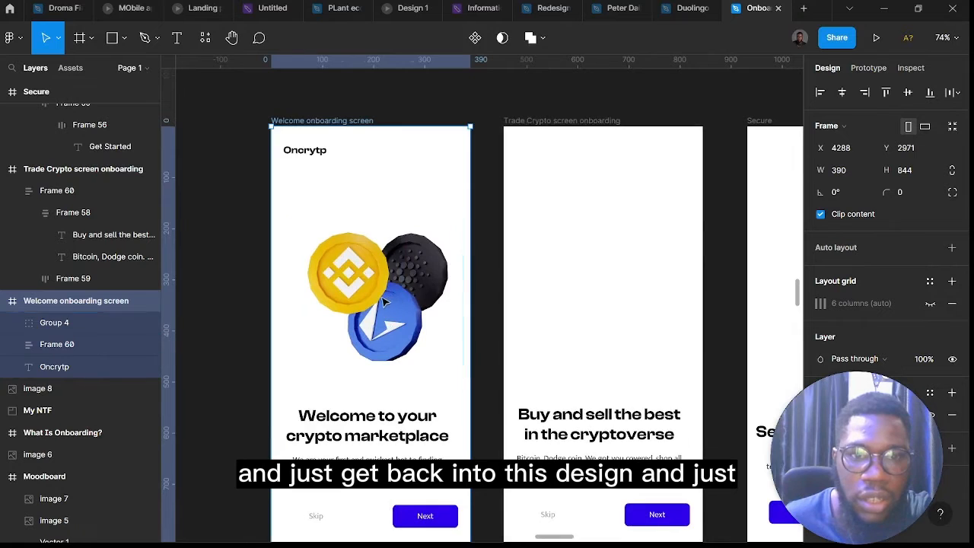
drag(390, 305, 372, 299)
click(378, 300)
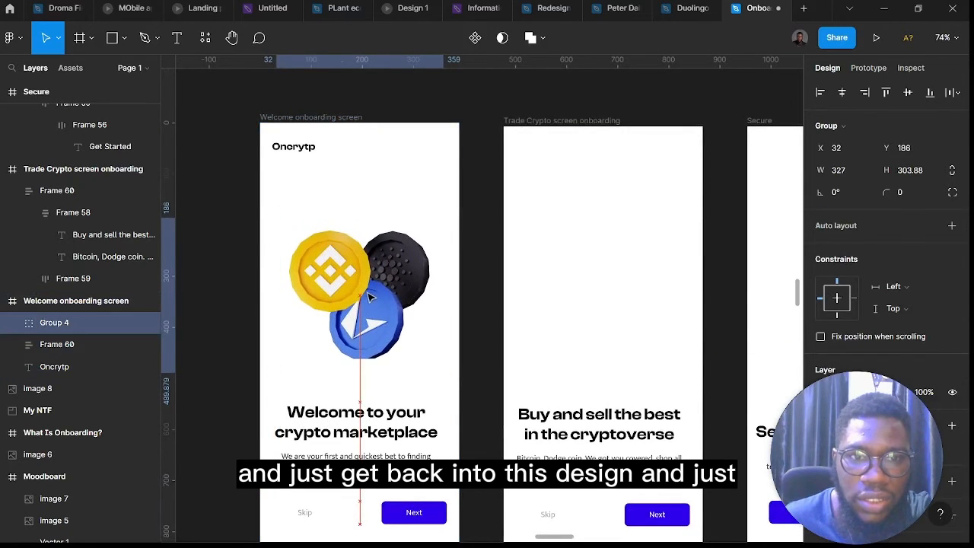
scroll(373, 305, down, 5)
click(404, 168)
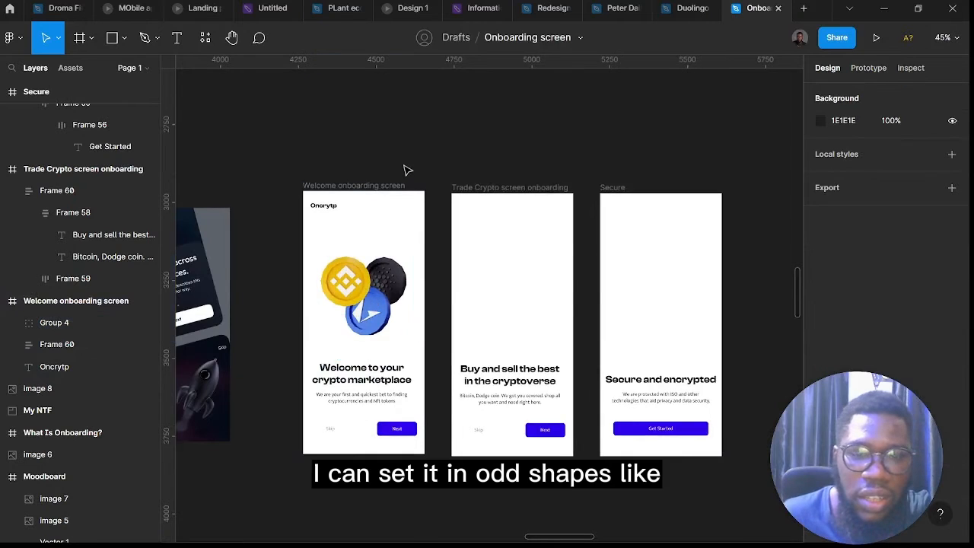
scroll(411, 196, up, 3)
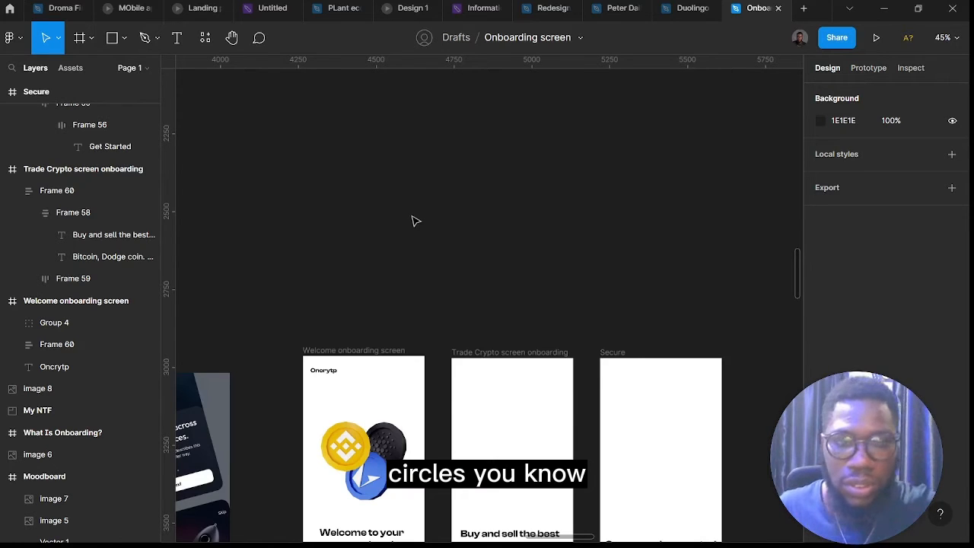
scroll(410, 218, down, 4)
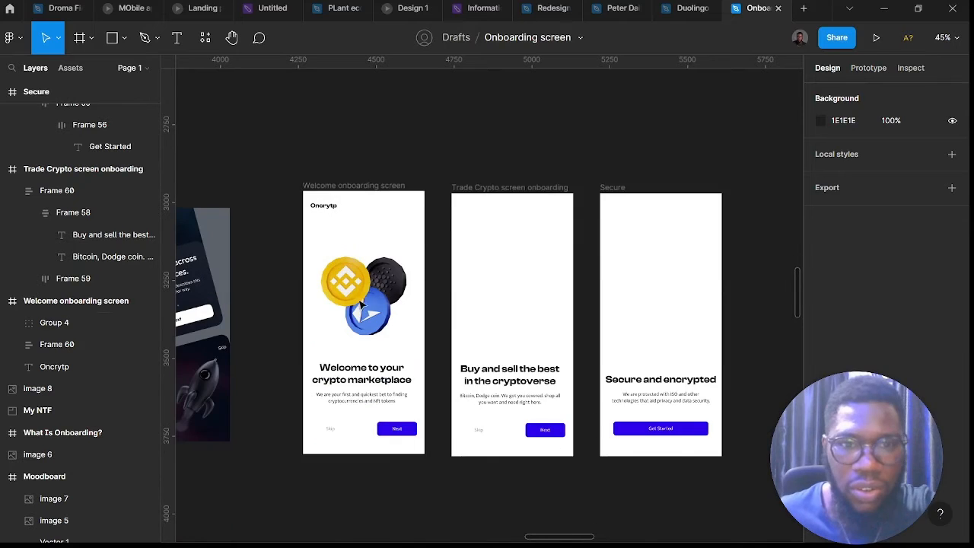
scroll(365, 293, up, 4)
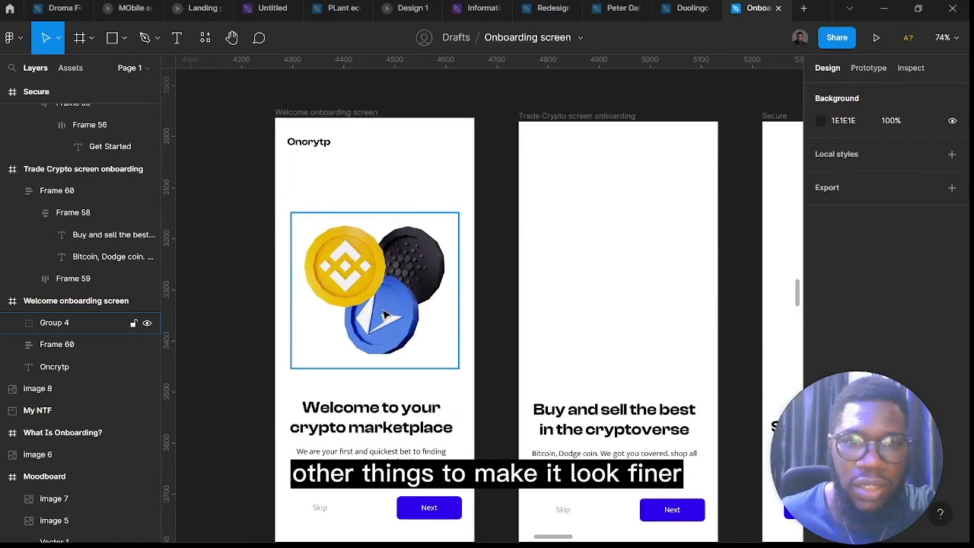
Draw a 156 × 156 circle on the empty canvas above the Welcome onboarding screen and duplicate it beside the original
scroll(434, 225, up, 3)
key(o)
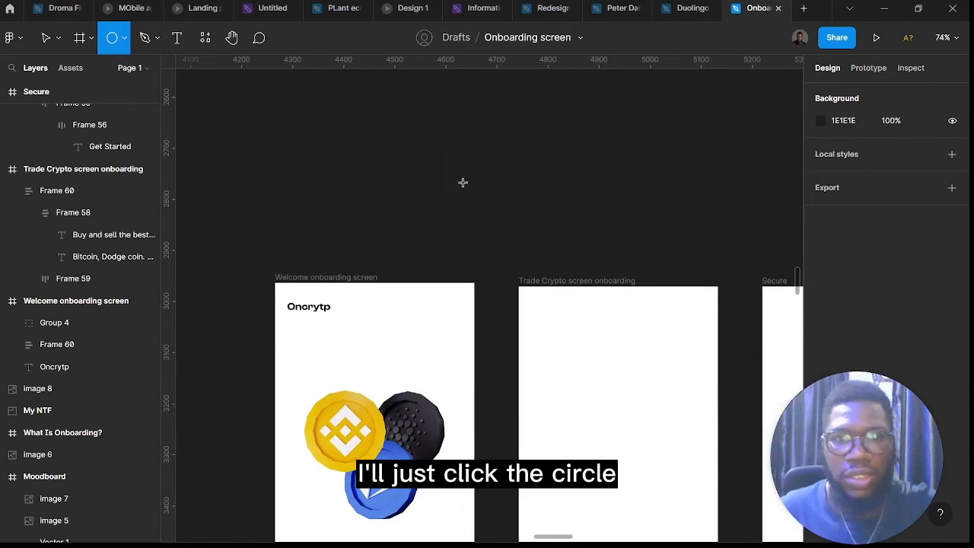
mouse_move(446, 155)
mouse_down()
mouse_move(498, 233)
mouse_move(515, 233)
mouse_up()
drag(478, 202, 367, 126)
scroll(433, 251, up, 3)
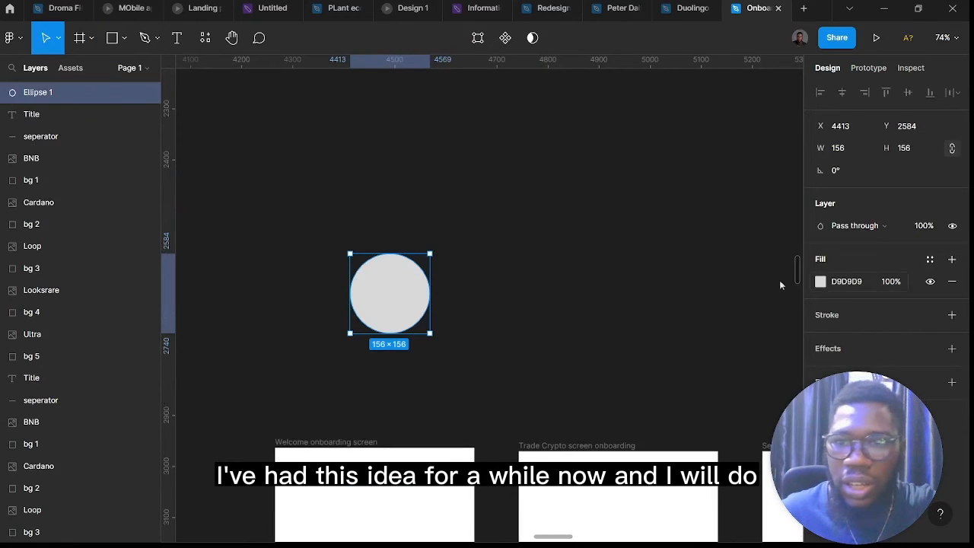
drag(401, 293, 498, 295)
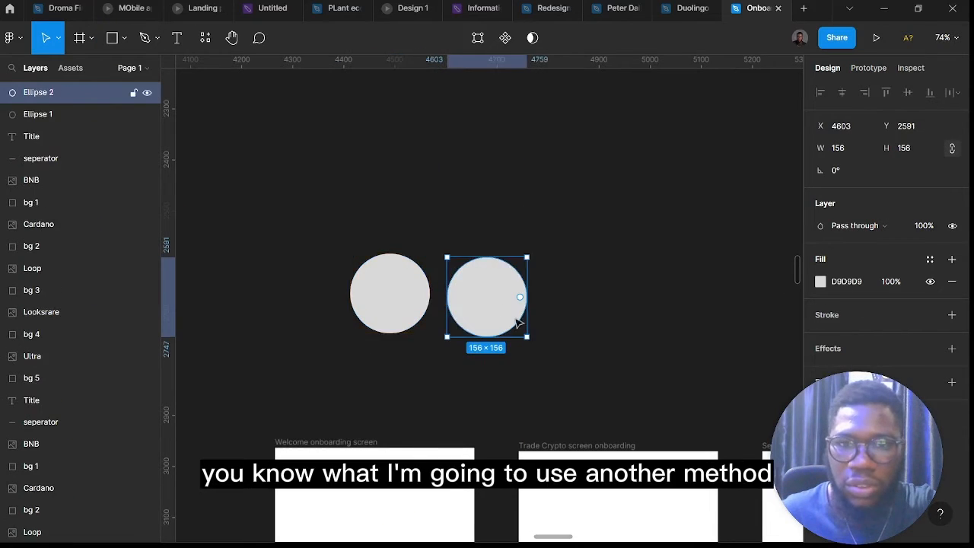
Delete both grey circles from the canvas
click(323, 217)
key(ctrl+a)
key(Delete)
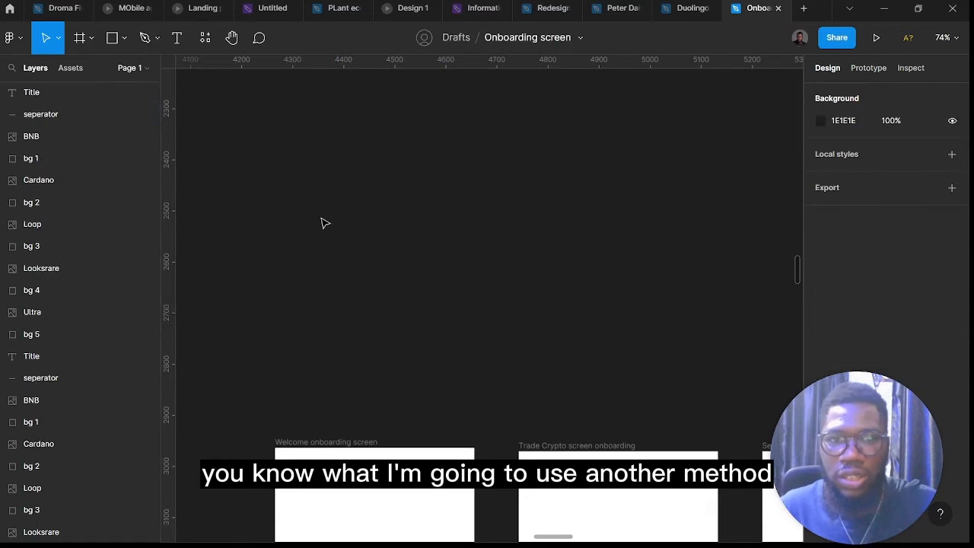
Draw a frame about 265 × 213 above the Welcome onboarding screen and give it a corner radius of 600
key(f)
drag(322, 204, 430, 312)
drag(431, 268, 457, 267)
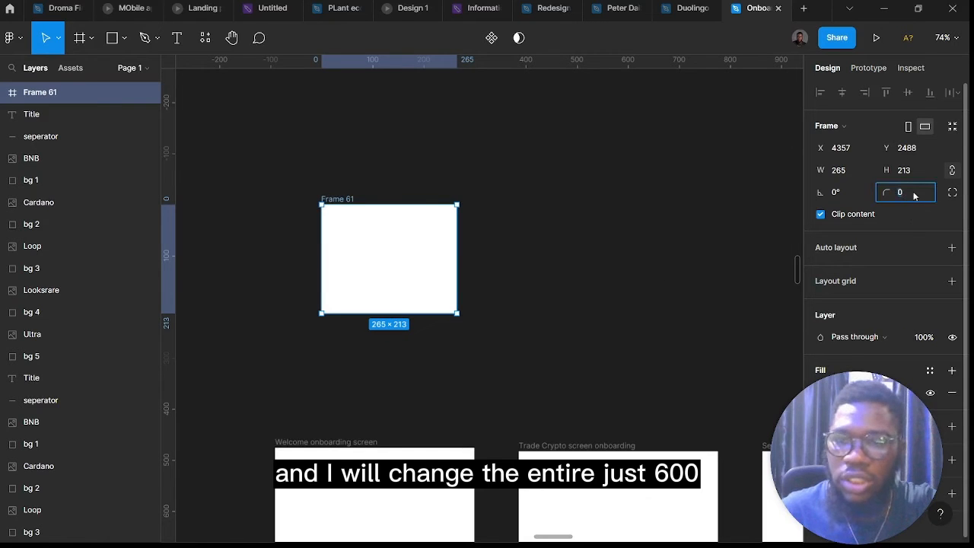
text(6)
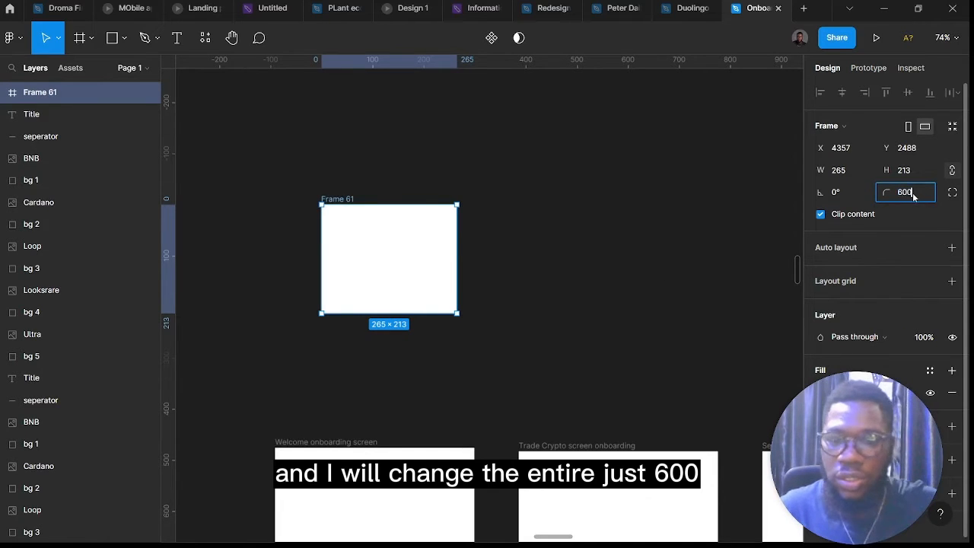
text(00)
key(Return)
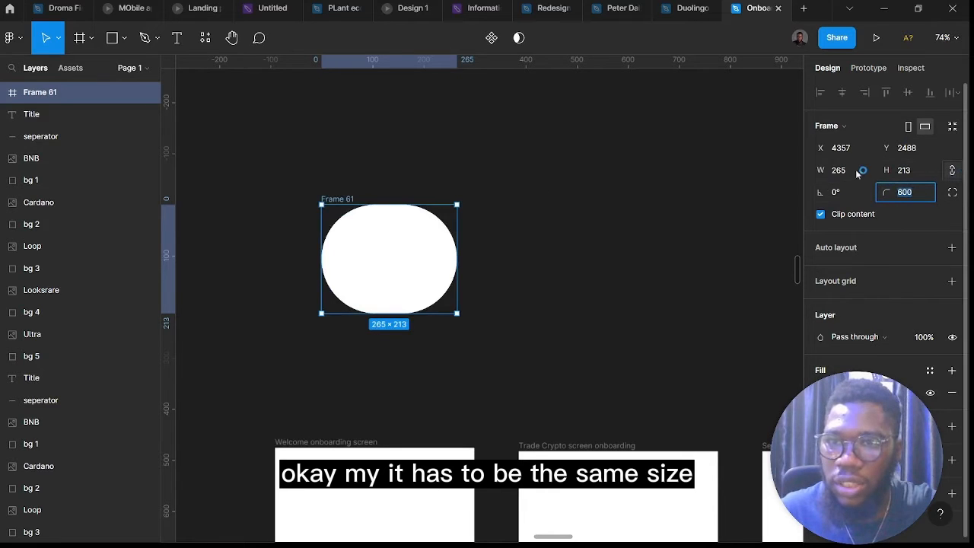
Resize the rounded frame above the Welcome onboarding screen to 250 × 250 so it forms a circle
click(852, 172)
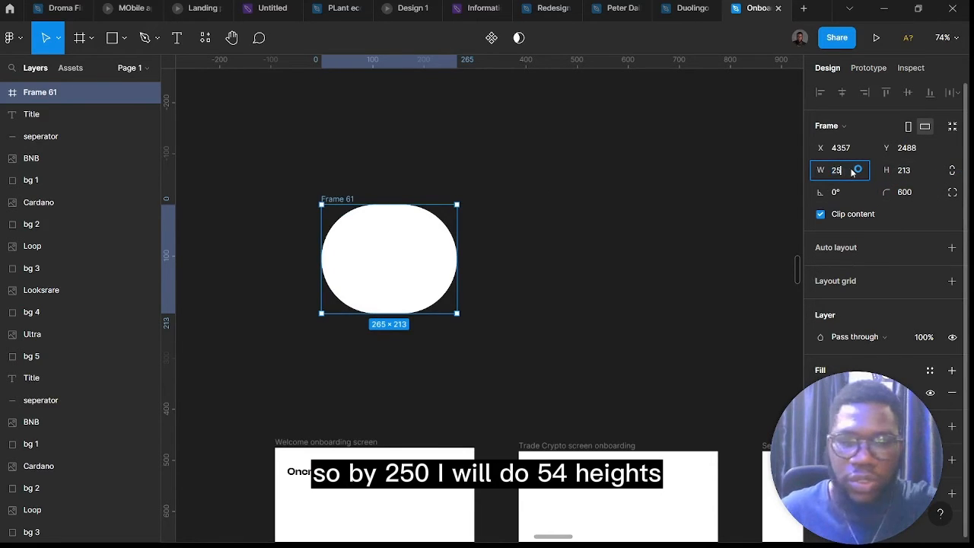
click(911, 170)
text(2)
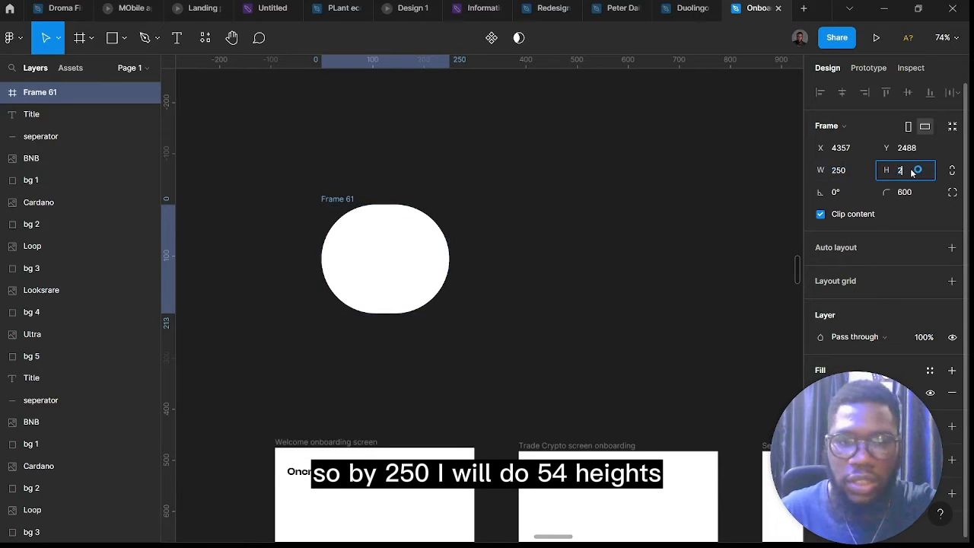
text(50)
key(Return)
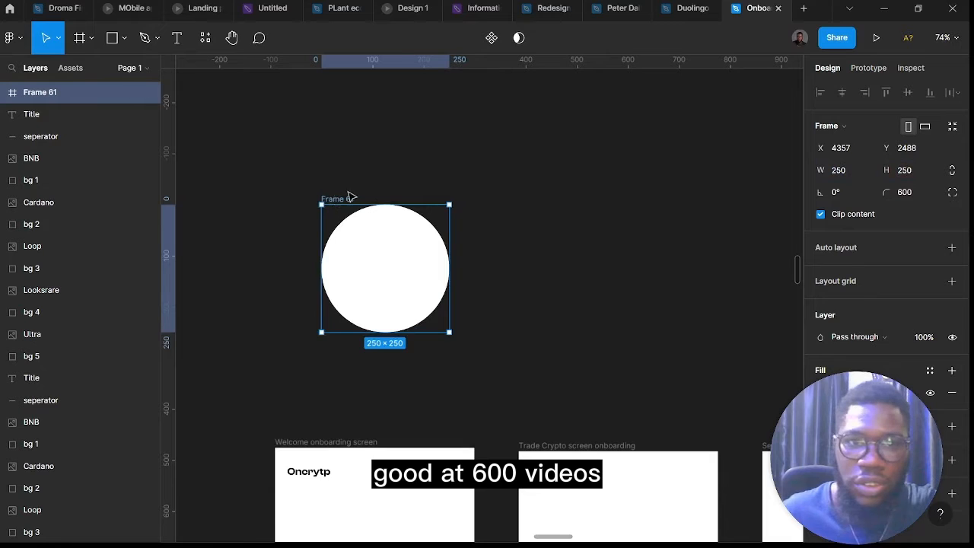
click(563, 202)
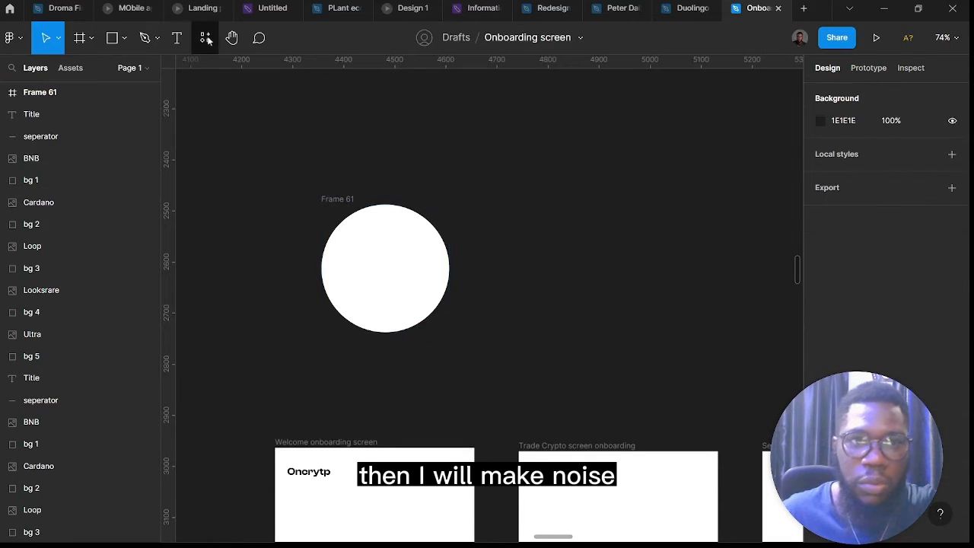
Find the Noise plugin by searching for "noise" and run it
click(206, 40)
click(280, 68)
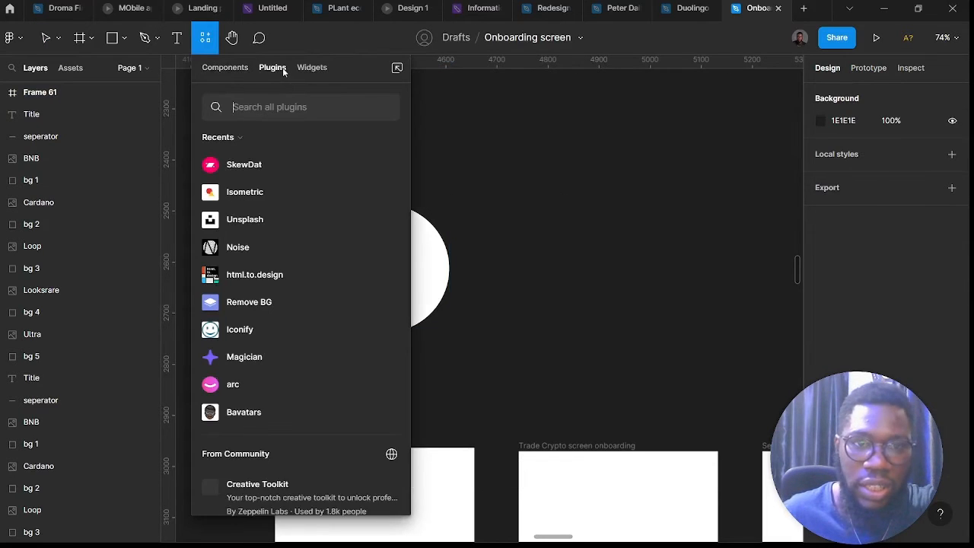
click(276, 107)
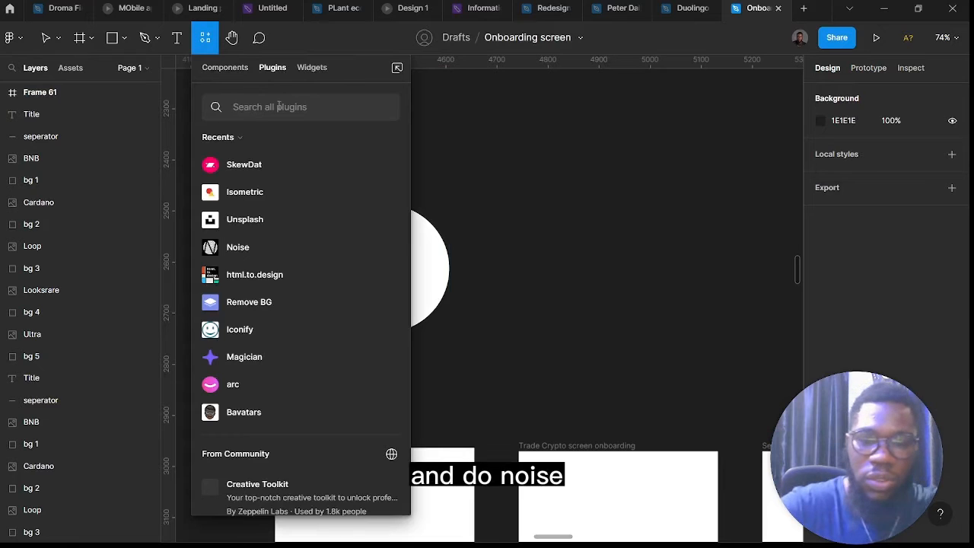
text(nois)
key(Escape)
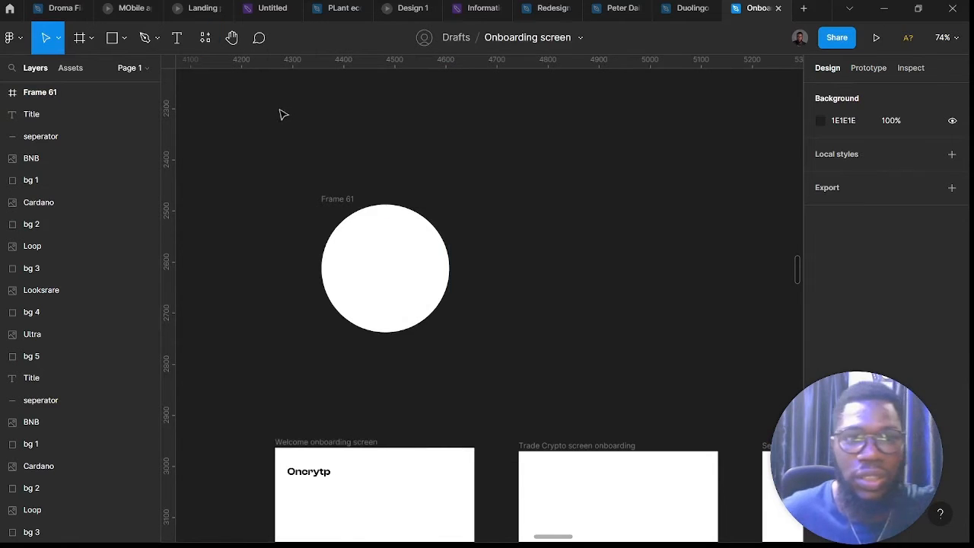
click(333, 250)
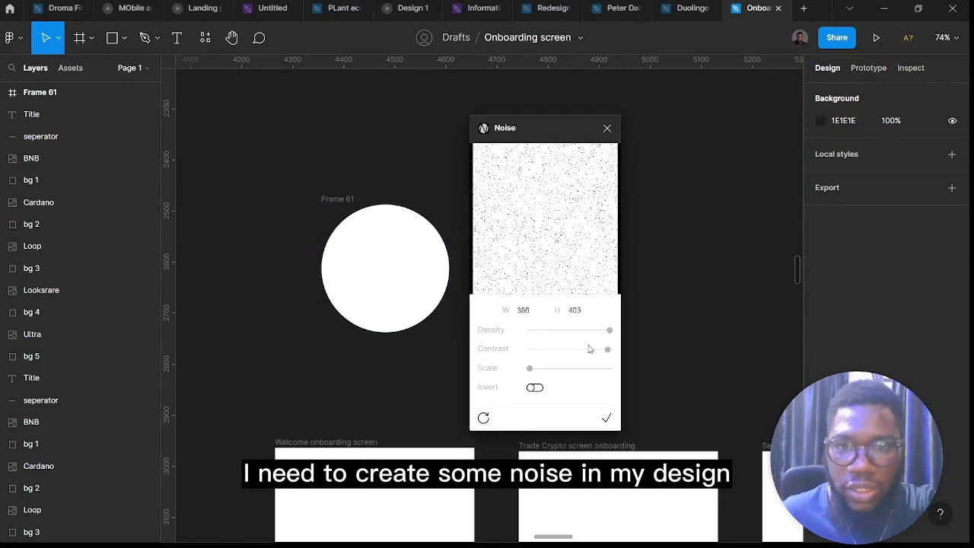
Reduce the noise density to about half and the contrast to about a third, insert the noise image and close the plugin
drag(611, 333, 556, 352)
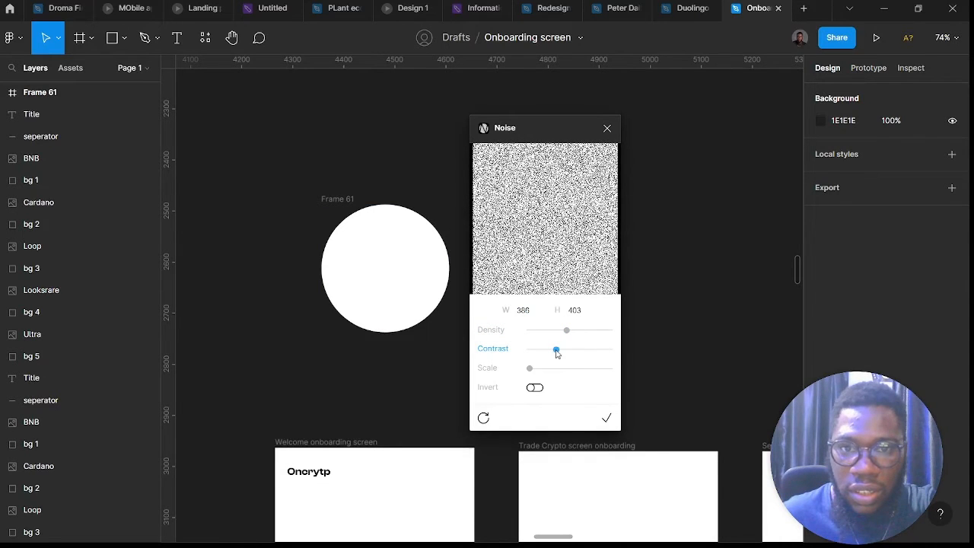
click(609, 416)
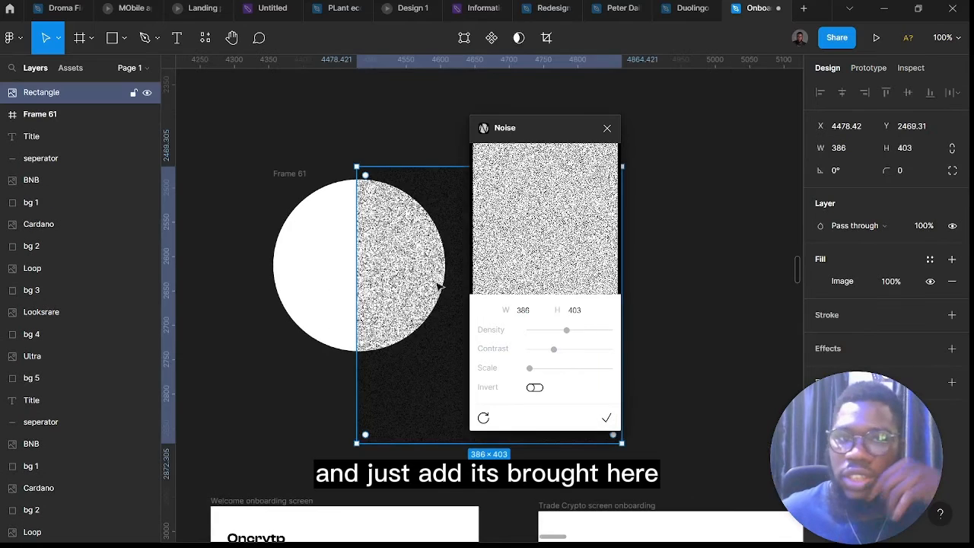
click(696, 294)
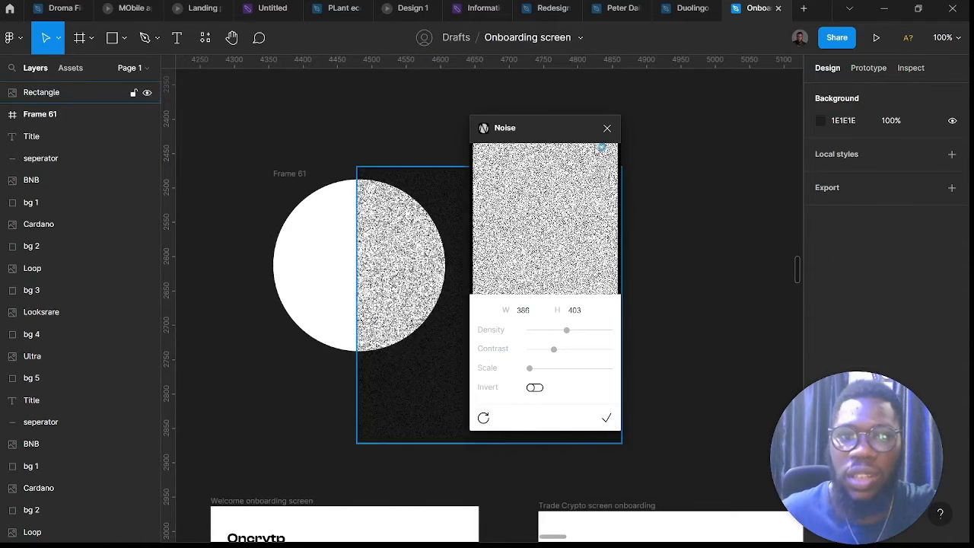
click(606, 128)
Move the noise image off the white circle to X 4758, Y 2362, and duplicate the circle frame directly above the original
click(472, 293)
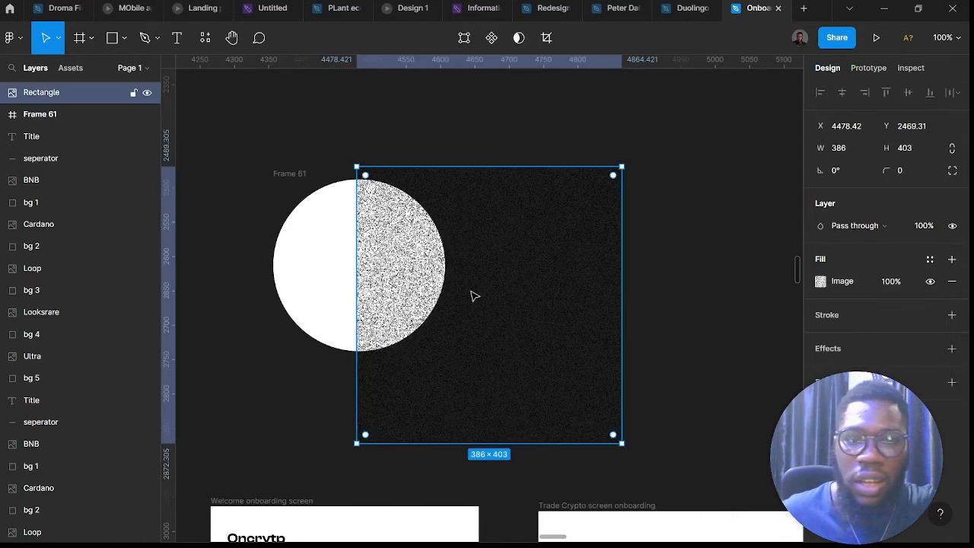
drag(471, 293, 663, 220)
scroll(301, 201, down, 5)
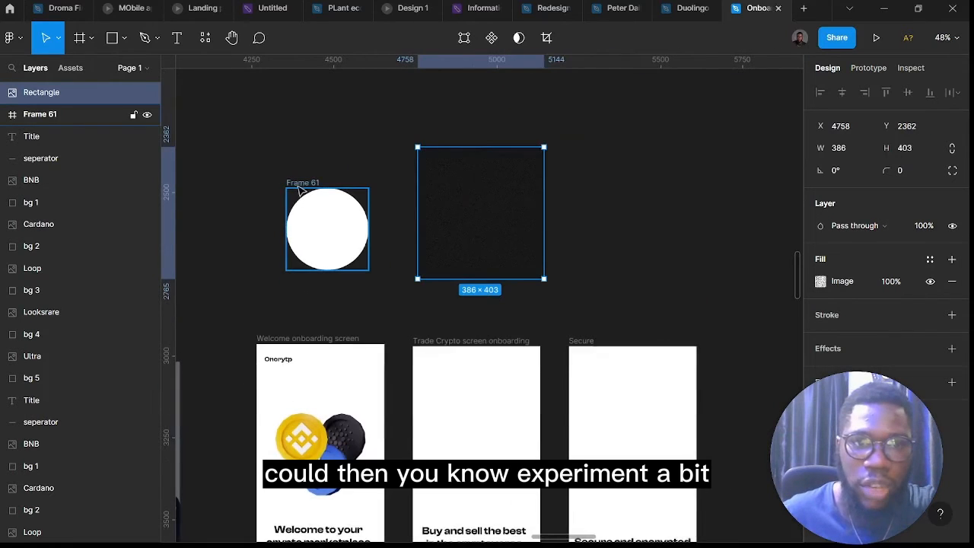
drag(301, 201, 309, 81)
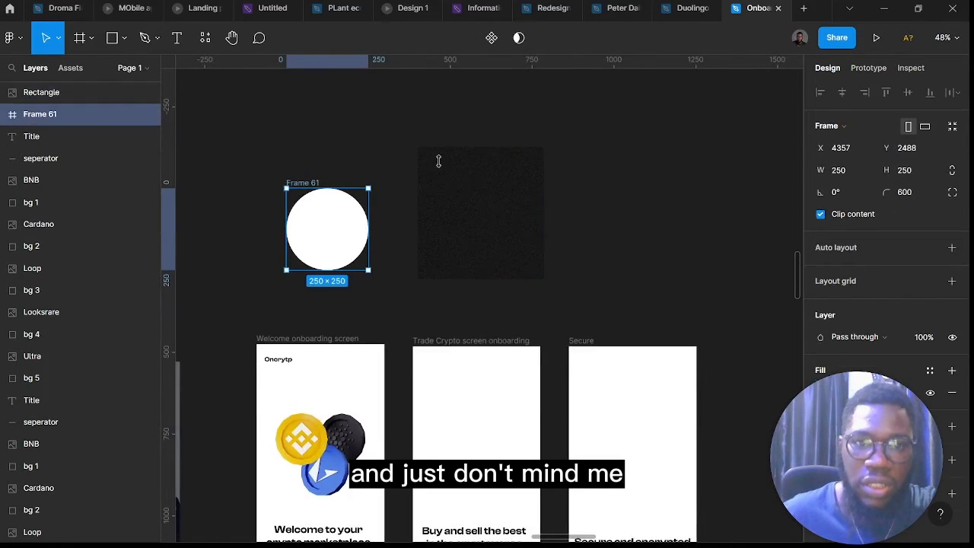
Place the noise image inside the original white circle frame so that it covers the whole circle
click(481, 210)
drag(494, 220, 345, 228)
scroll(306, 244, up, 5)
click(536, 239)
Fill the noise-textured circle frame with the blue document colour 2F00EC
click(273, 125)
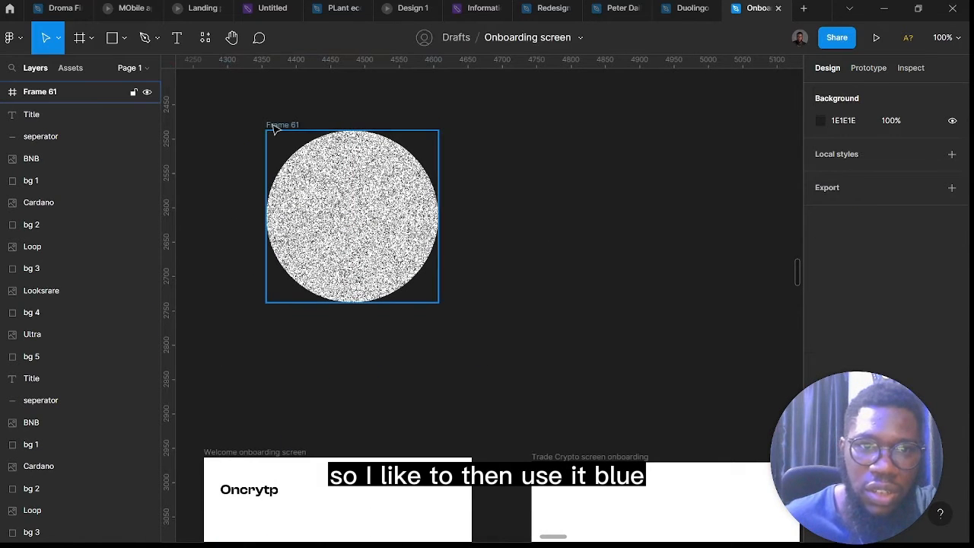
click(822, 392)
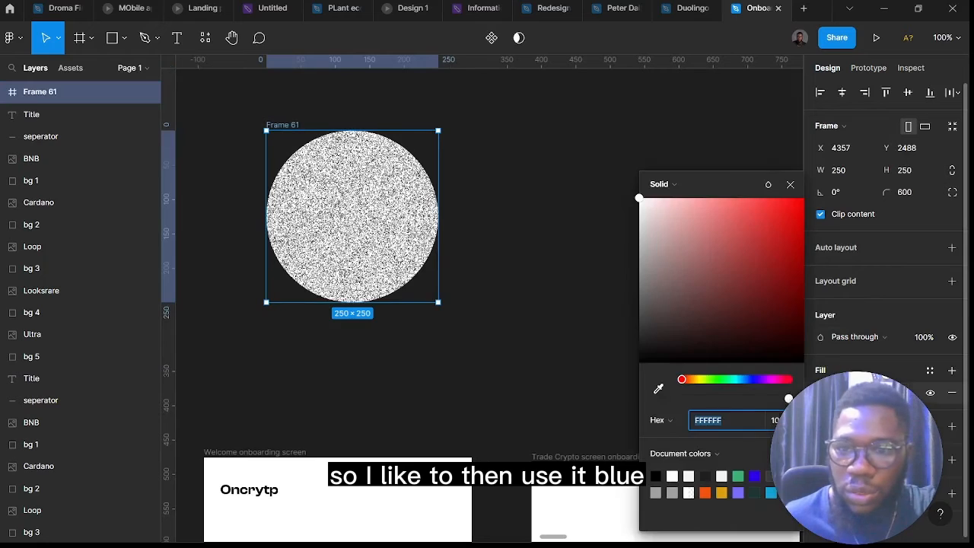
click(754, 476)
scroll(561, 378, down, 5)
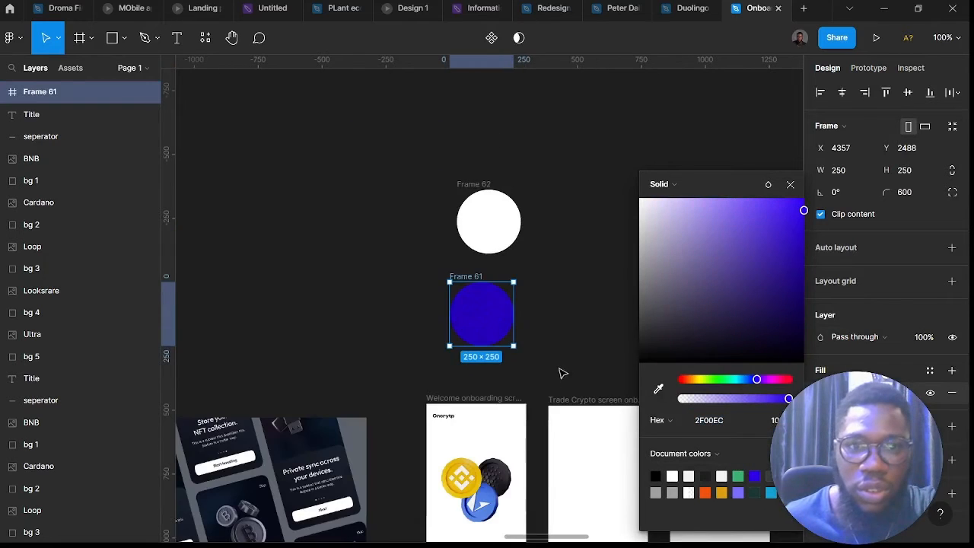
click(556, 346)
scroll(555, 343, down, 2)
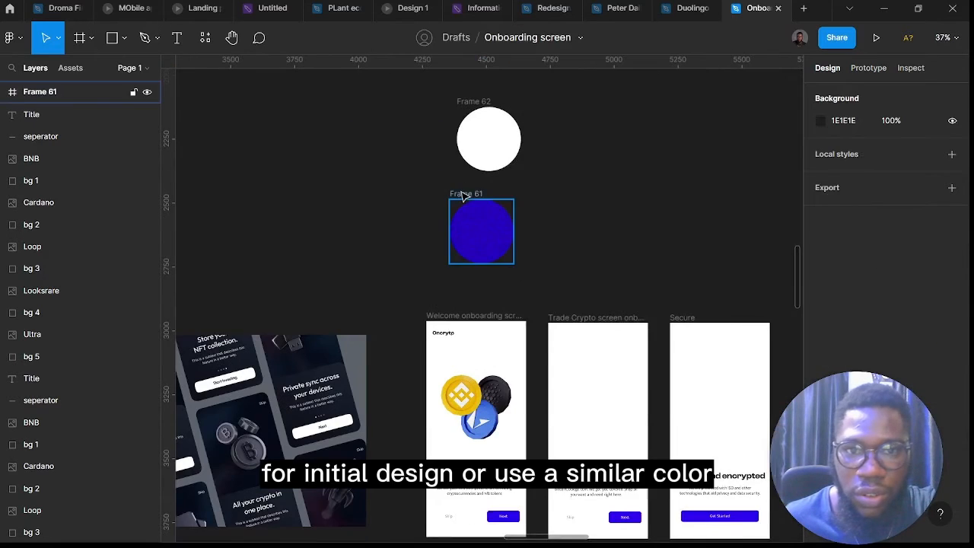
Move the noise circle onto the Welcome onboarding screen at 240 × 240, send it behind the coins and position it at X 84, Y 265
click(461, 196)
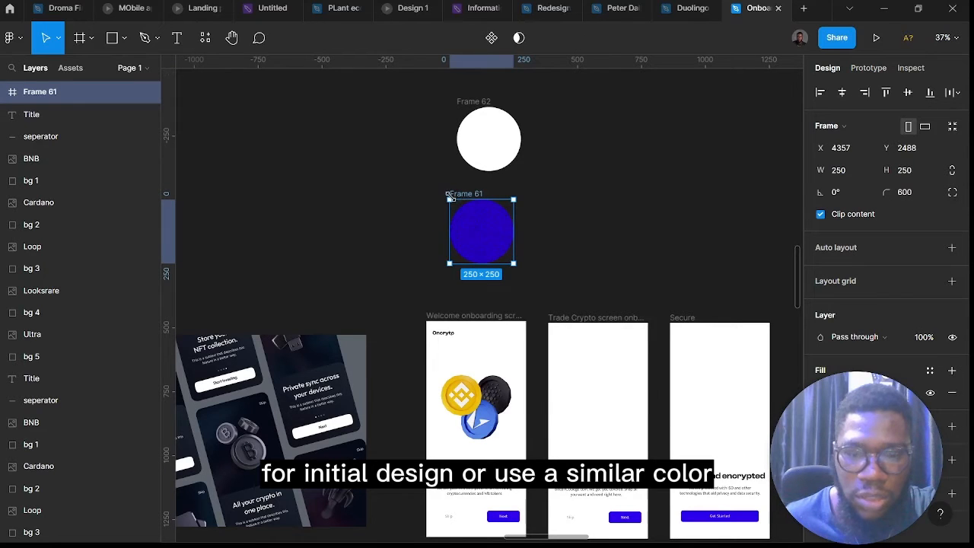
drag(453, 201, 479, 414)
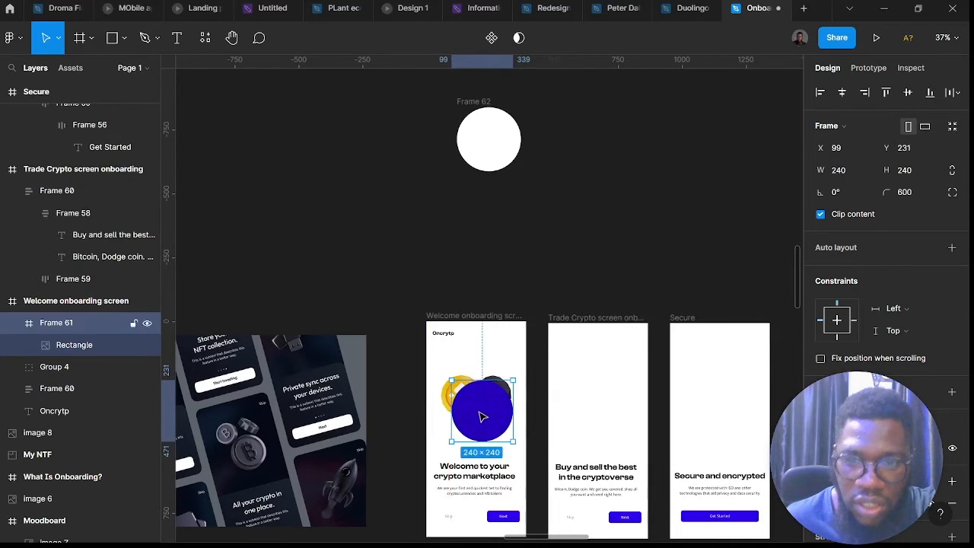
key(ctrl+[)
key(ctrl+[)
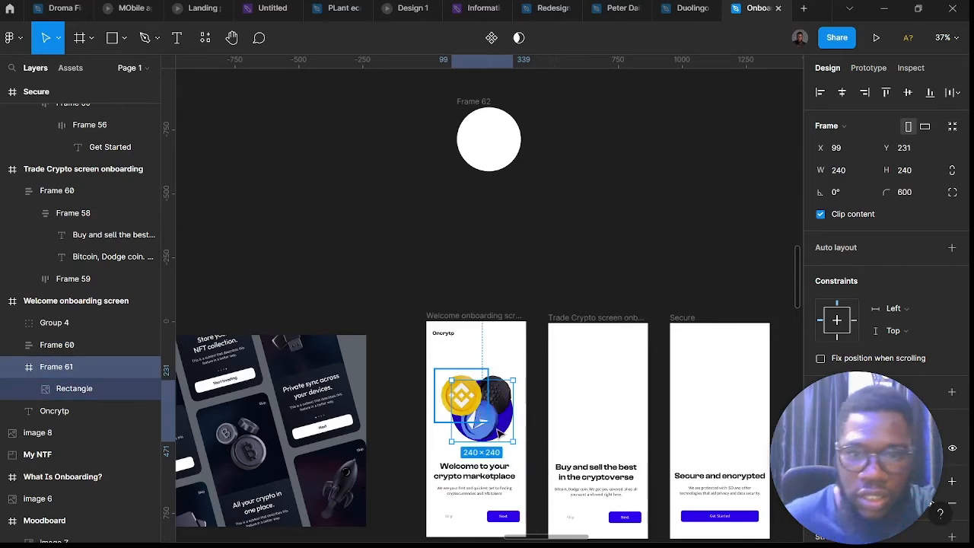
scroll(481, 417, up, 10)
scroll(527, 440, down, 4)
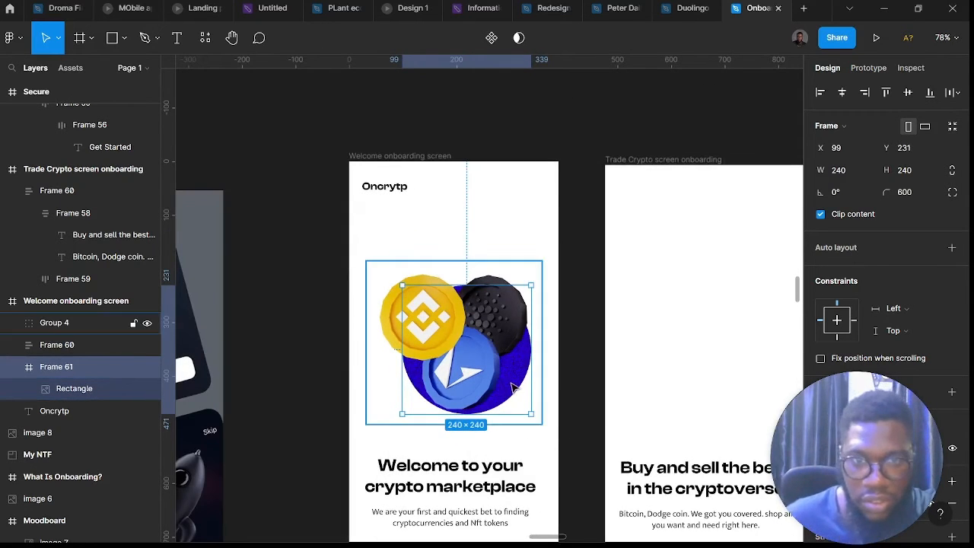
drag(509, 382, 506, 403)
Change the fill of the noise circle behind the coins to yellow FFEE54
click(820, 503)
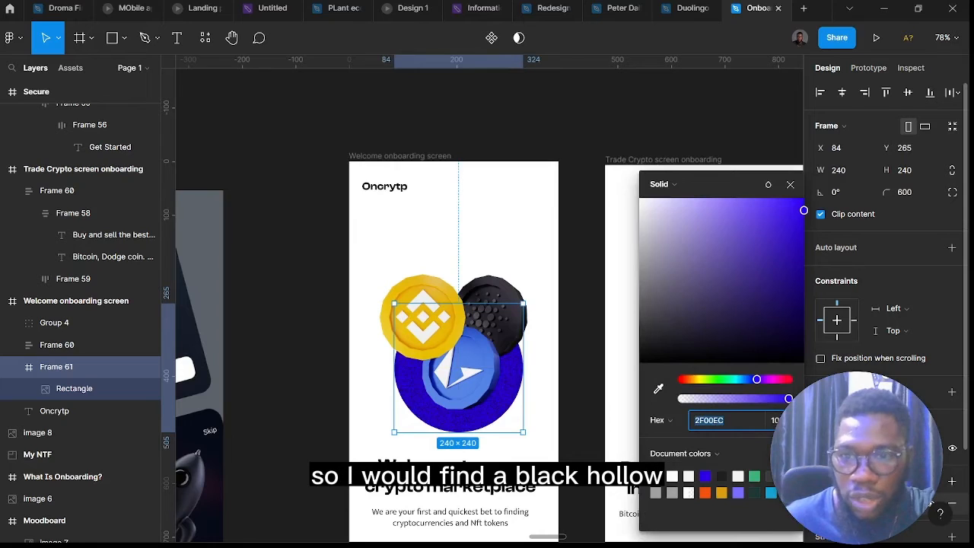
click(787, 492)
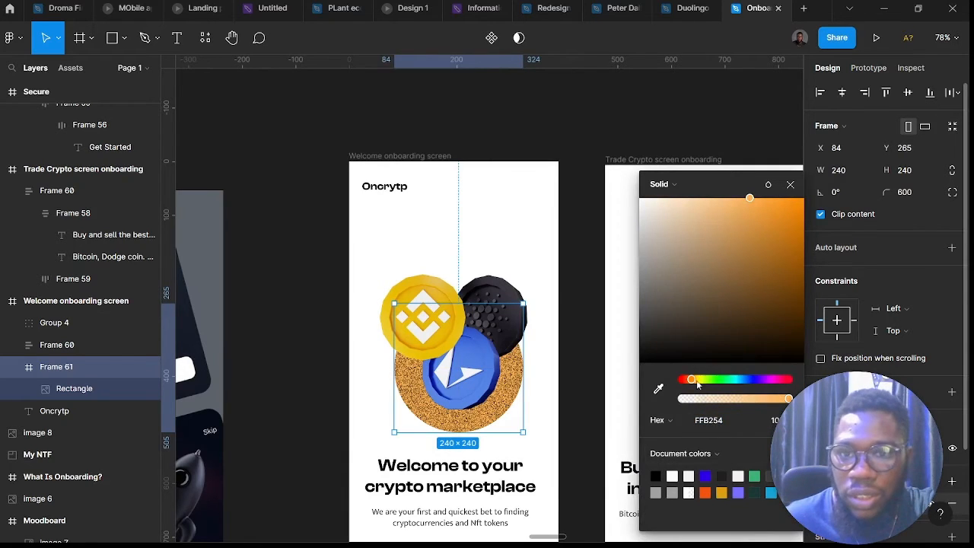
drag(698, 385, 700, 385)
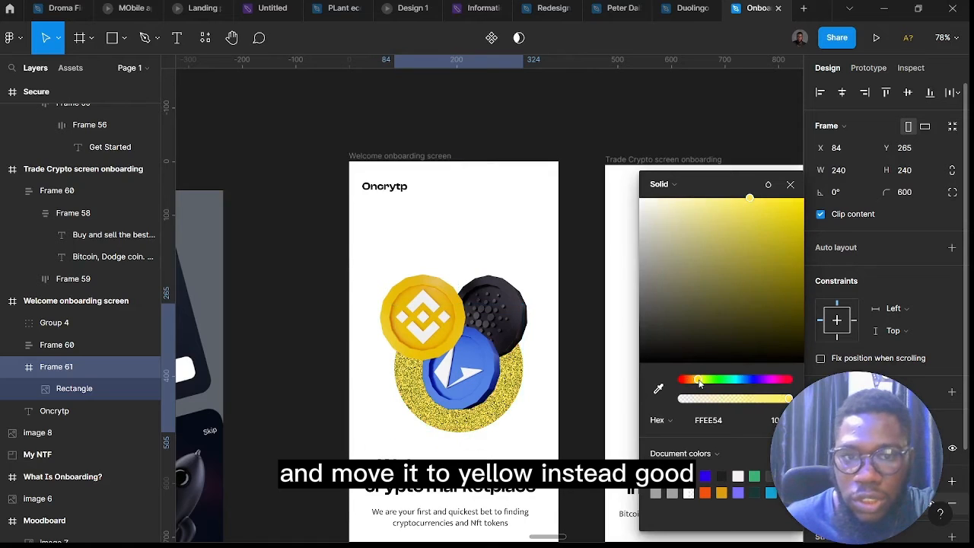
scroll(326, 333, down, 3)
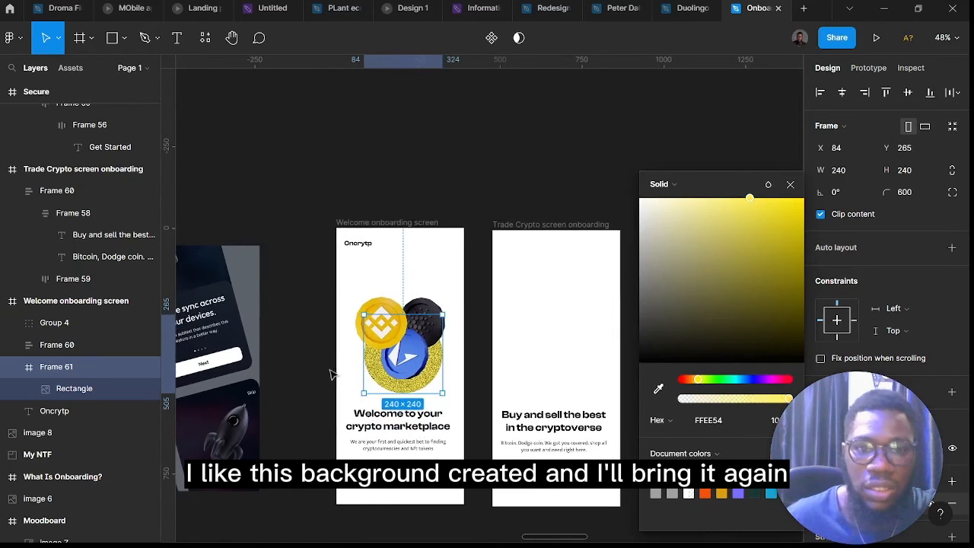
Duplicate the yellow noise circle onto the Trade Crypto screen above its heading, at about X 68, Y 199
click(331, 370)
click(419, 384)
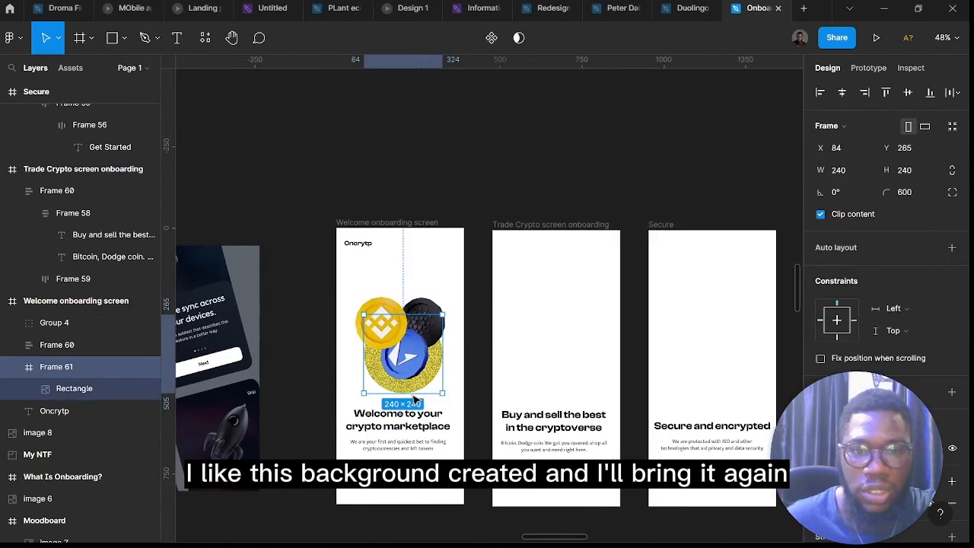
drag(414, 399, 567, 379)
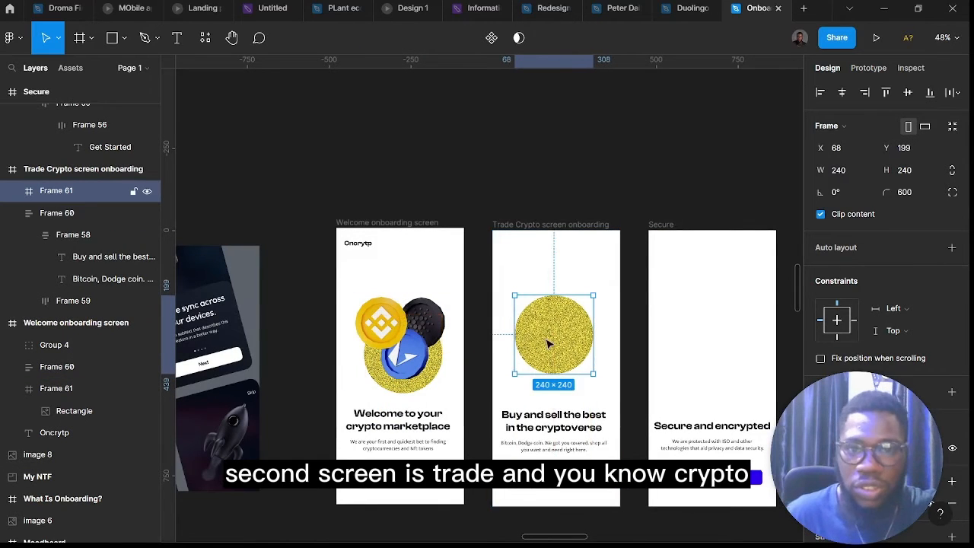
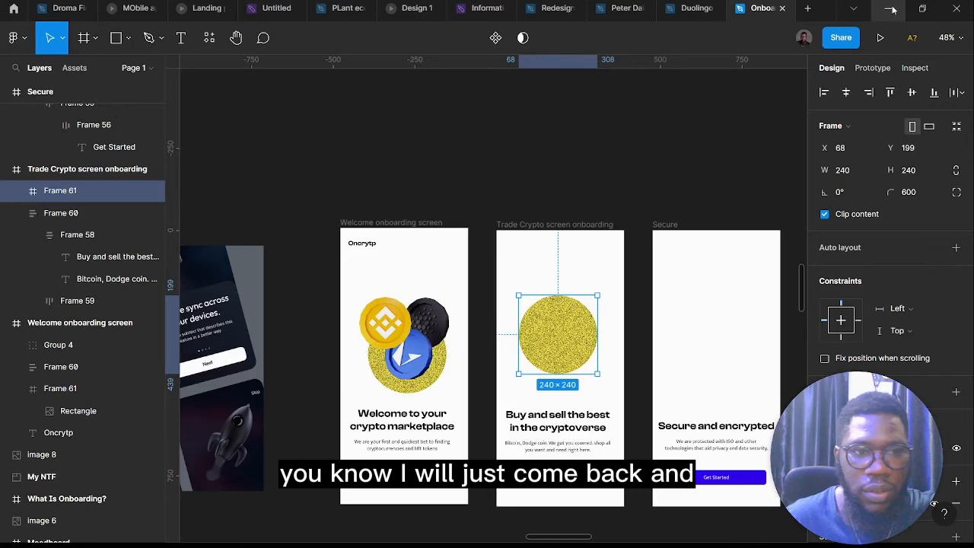
Fill the Trade Crypto screen's noise circle with green 3BB273 and move it to X 77, Y 243
click(890, 8)
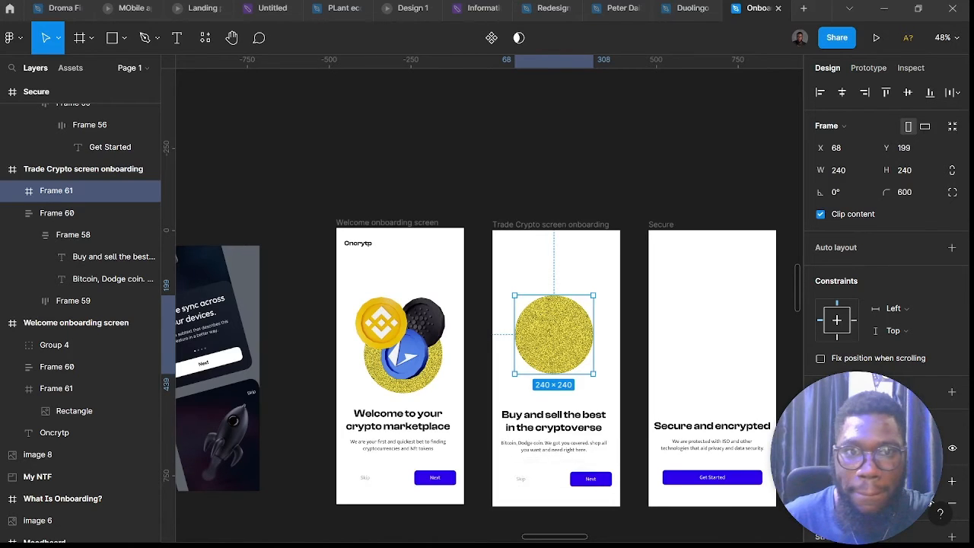
click(821, 503)
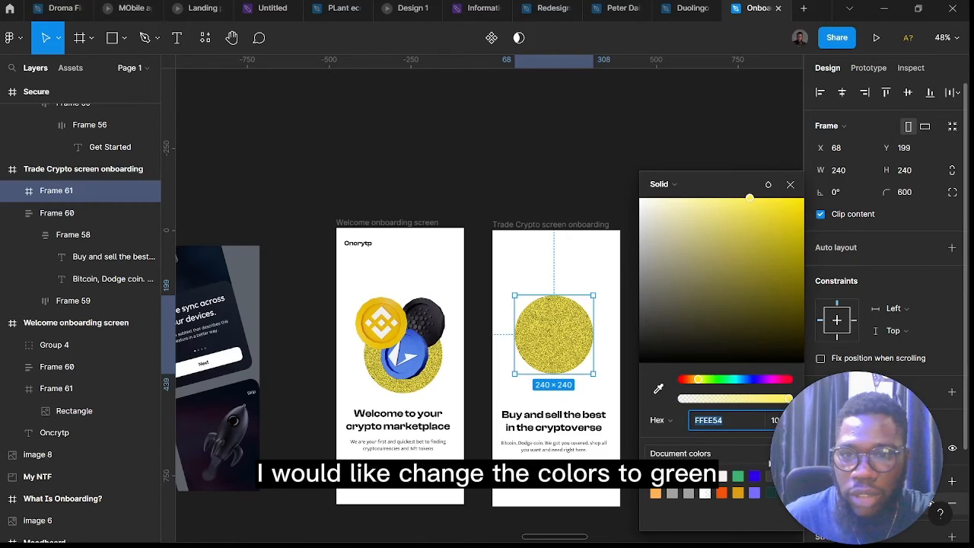
click(740, 473)
drag(550, 339, 553, 352)
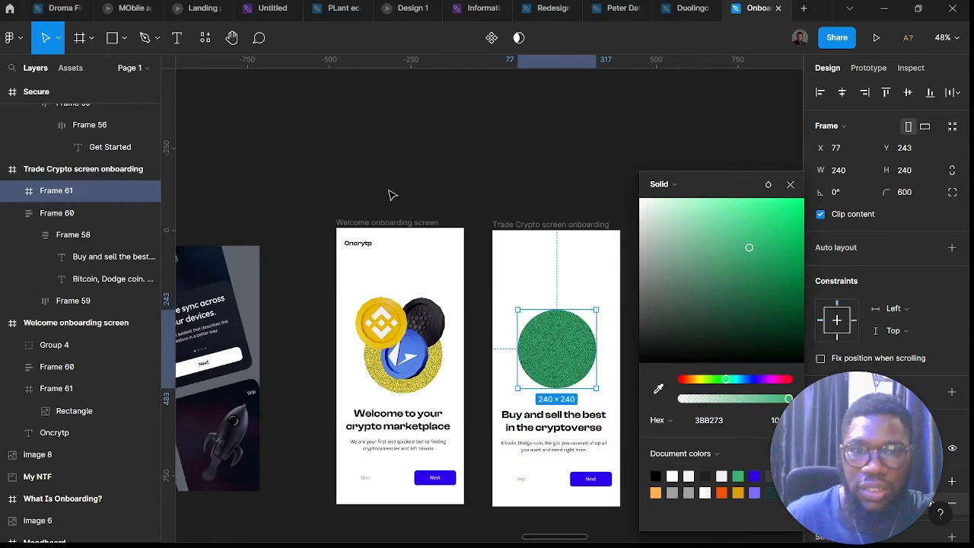
click(391, 198)
Search the plugins for drawkit and run Drawkit 3D Builder
scroll(394, 196, up, 3)
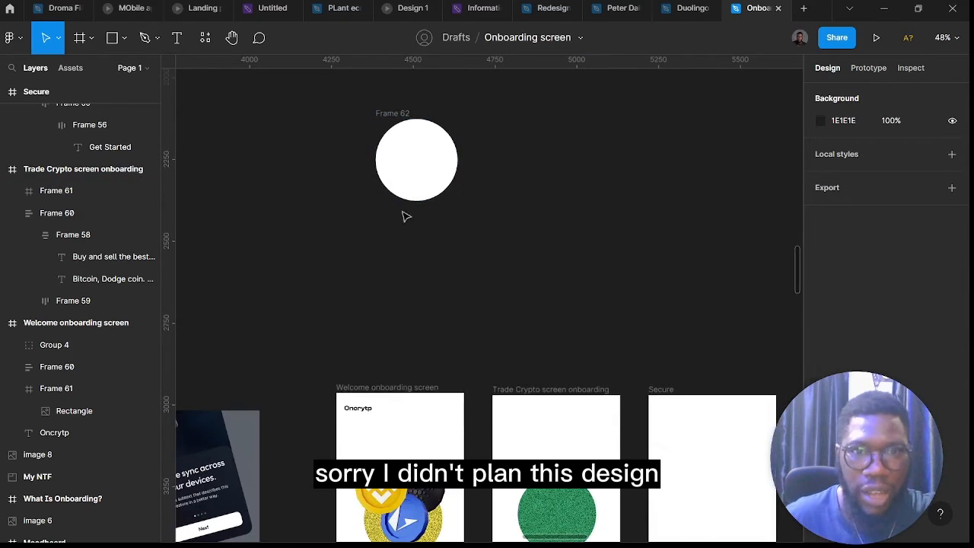
click(209, 44)
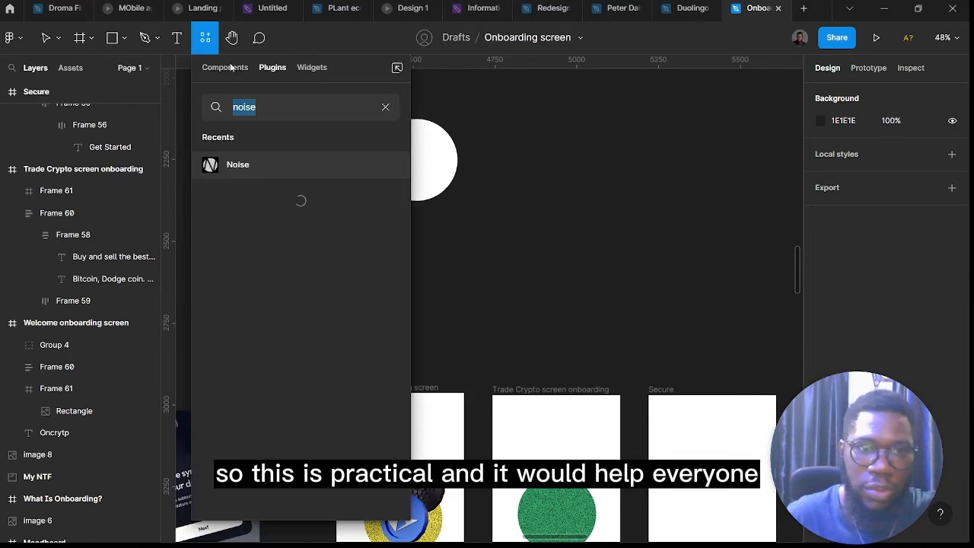
key(BackSpace)
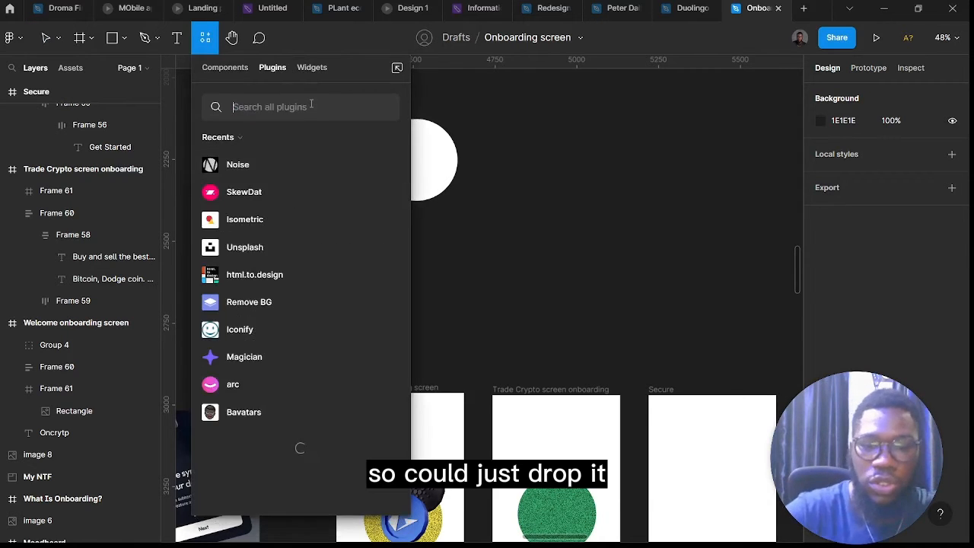
text(drawkit)
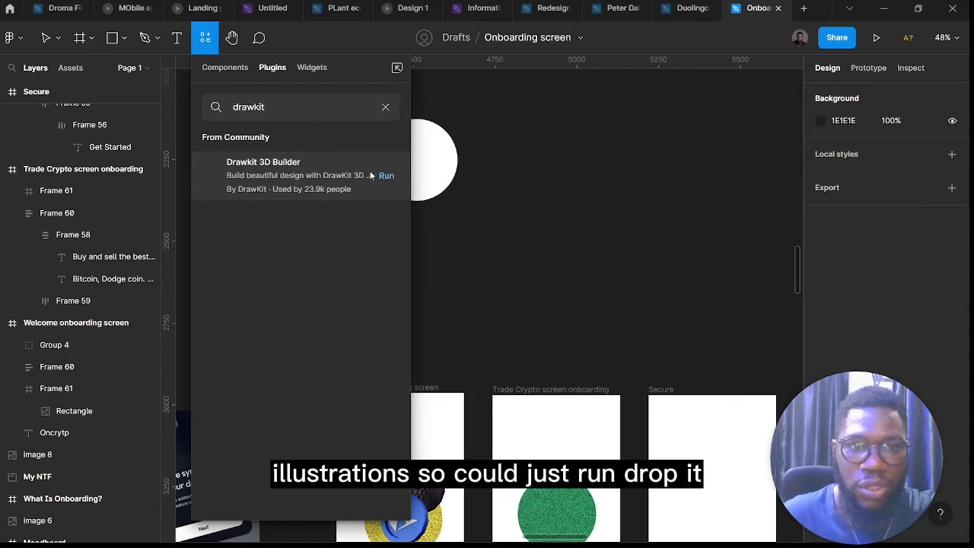
click(386, 175)
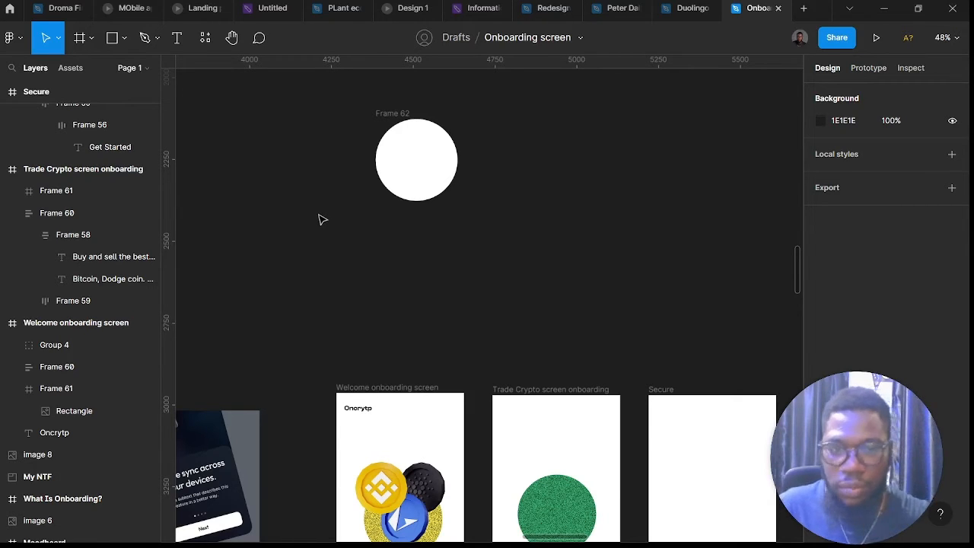
scroll(320, 221, down, 2)
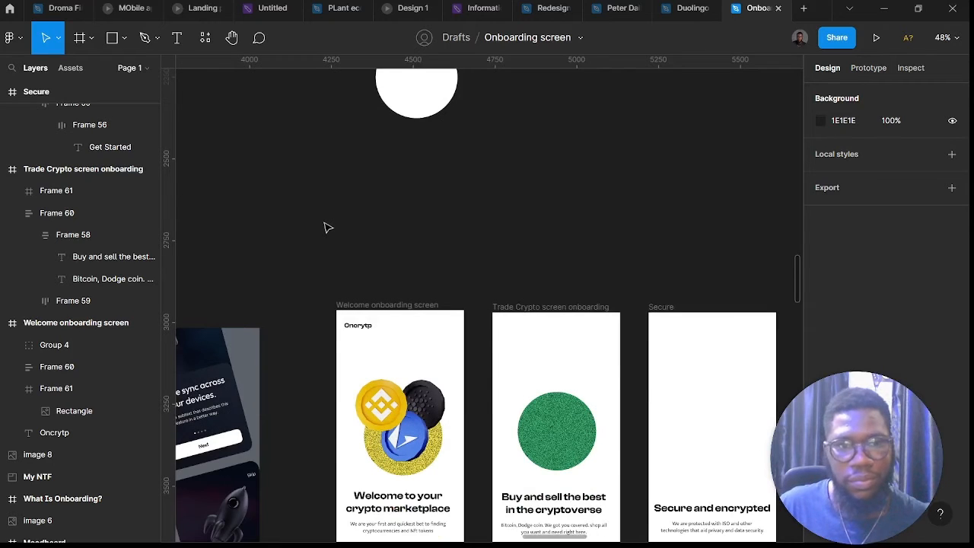
key(ctrl+alt+p)
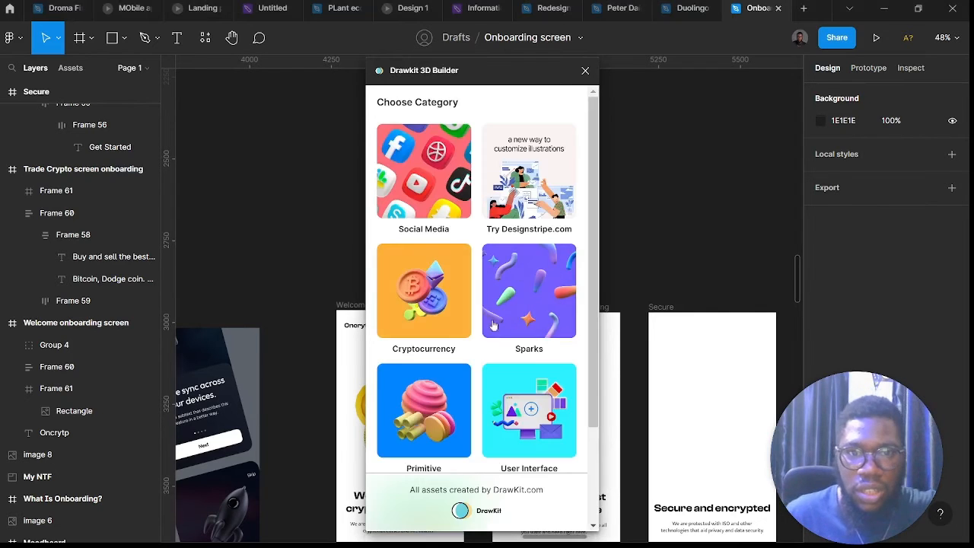
Look through the illustration categories in Drawkit 3D Builder and close the plugin
scroll(429, 365, down, 2)
scroll(436, 297, down, 1)
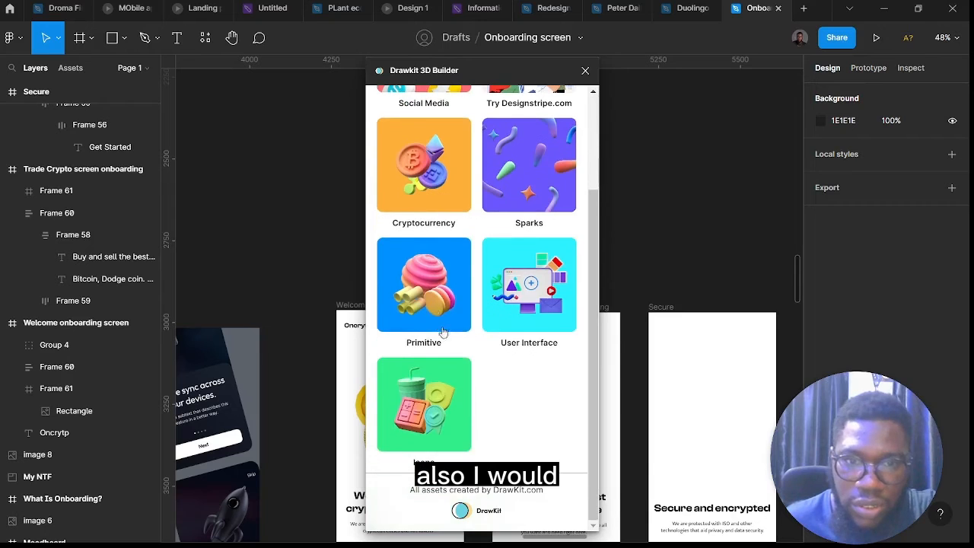
scroll(470, 353, up, 2)
scroll(469, 350, up, 1)
scroll(455, 324, down, 1)
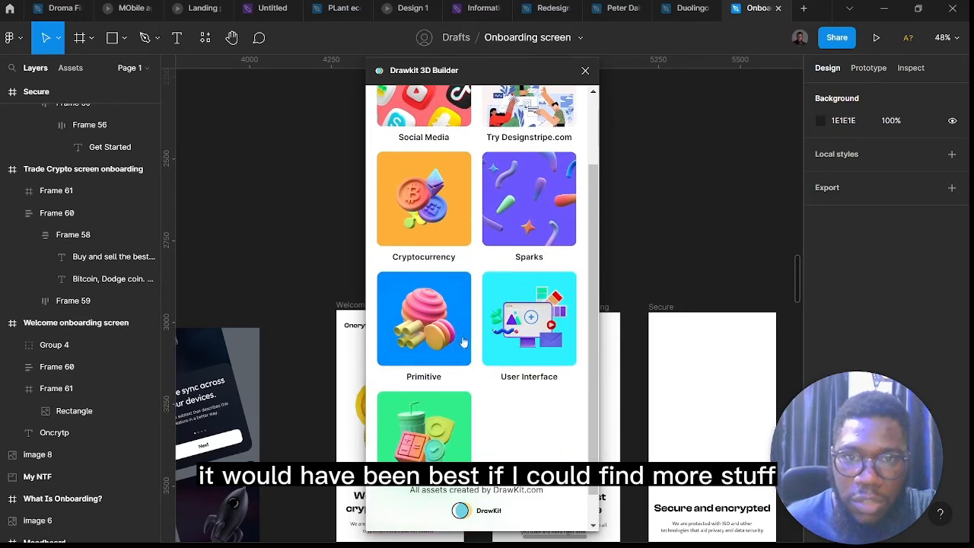
scroll(453, 316, down, 1)
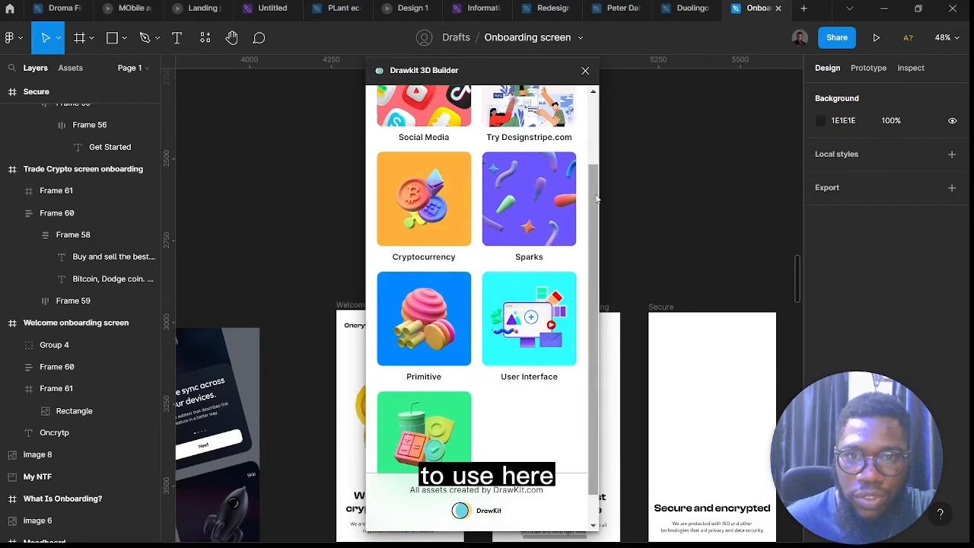
click(585, 70)
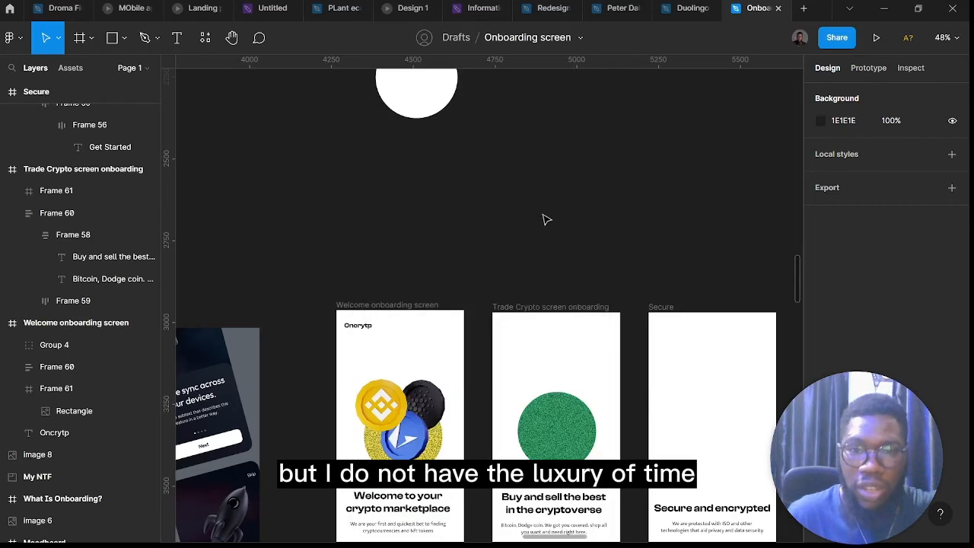
Paste the two copied 3D shapes onto the canvas and move the yellow triangle above the onboarding screens, at about X 5133, Y 1665
scroll(583, 226, up, 2)
key(ctrl+v)
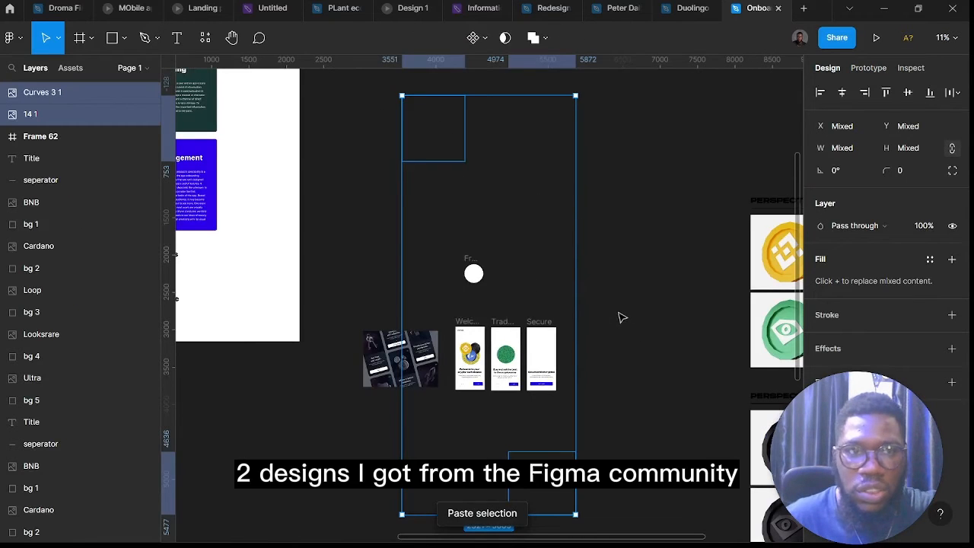
scroll(624, 317, down, 2)
click(601, 390)
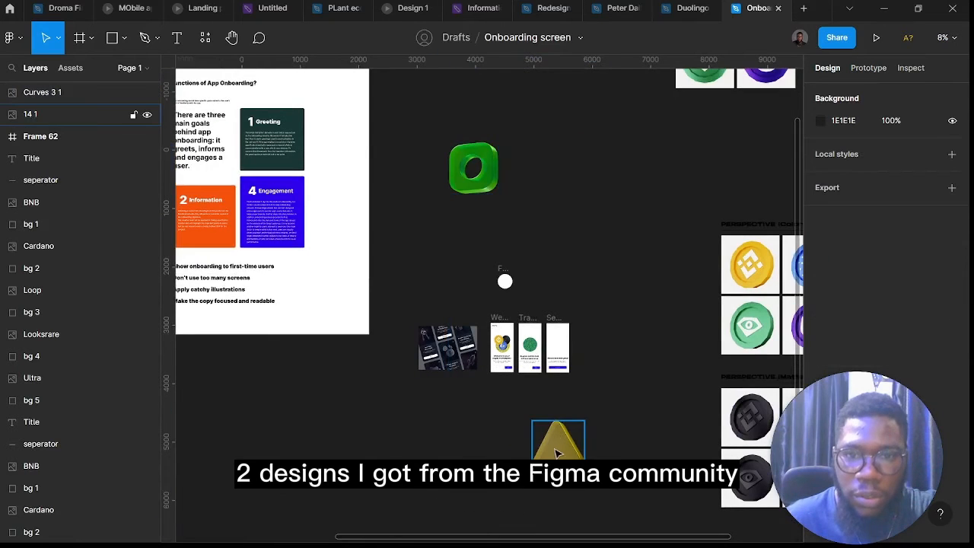
click(559, 440)
drag(556, 439, 566, 275)
scroll(578, 280, up, 3)
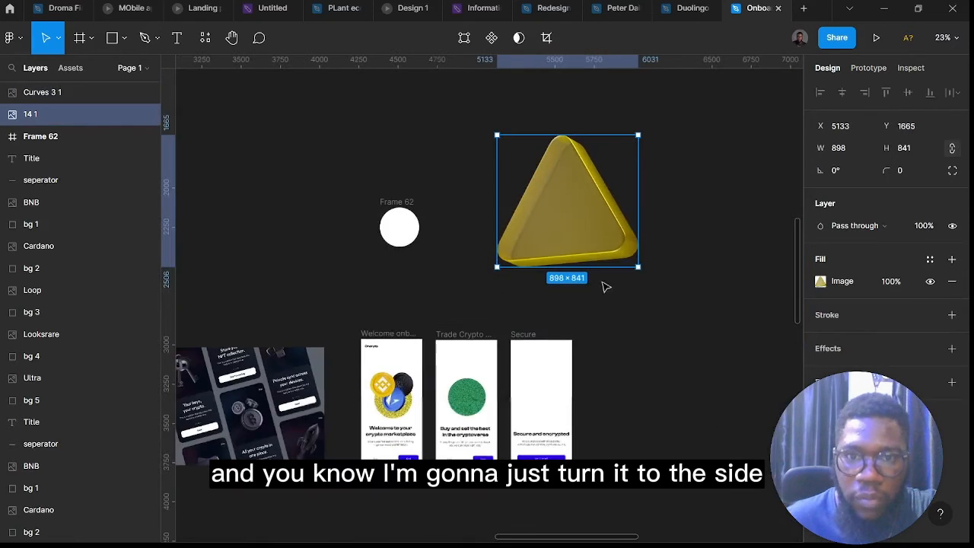
Rotate the yellow triangle to about 88°, scale it to about 219 × 205 and place it on the Trade Crypto screen at X 18, Y 421.84
drag(644, 276, 598, 165)
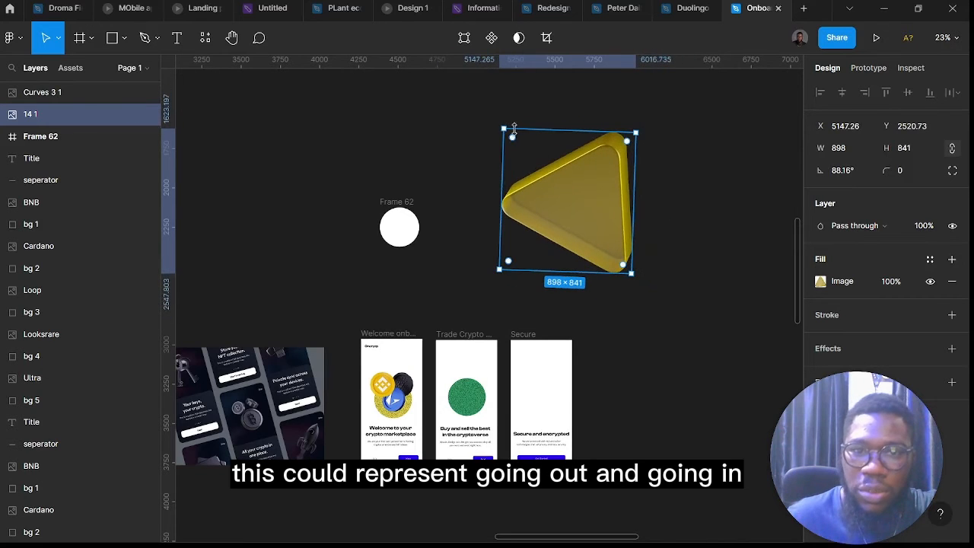
drag(509, 129, 582, 218)
drag(587, 268, 499, 319)
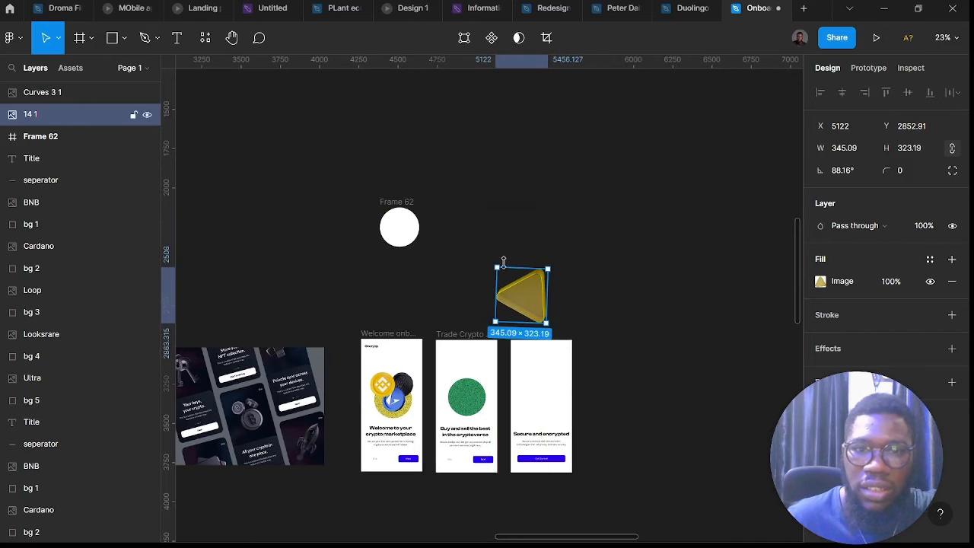
drag(498, 266, 453, 447)
scroll(472, 372, up, 5)
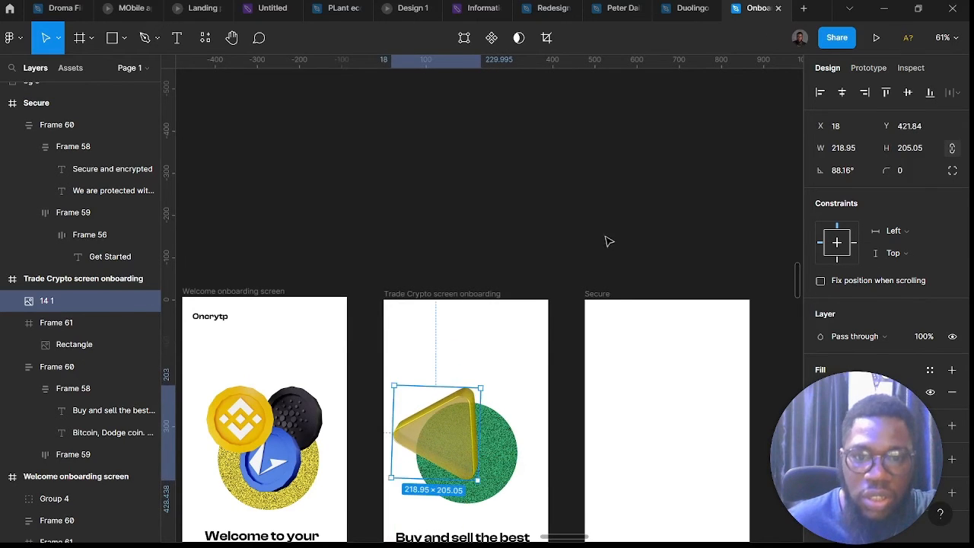
Scale the green 3D shape down to 90 × 94 and place it beside the triangle on the Trade Crypto screen at X 230, Y 243
scroll(607, 242, down, 5)
scroll(598, 228, up, 4)
drag(497, 276, 601, 394)
drag(547, 329, 586, 373)
scroll(610, 235, down, 3)
scroll(610, 235, up, 3)
drag(610, 236, 556, 419)
scroll(561, 380, down, 2)
scroll(561, 381, down, 2)
scroll(578, 271, up, 3)
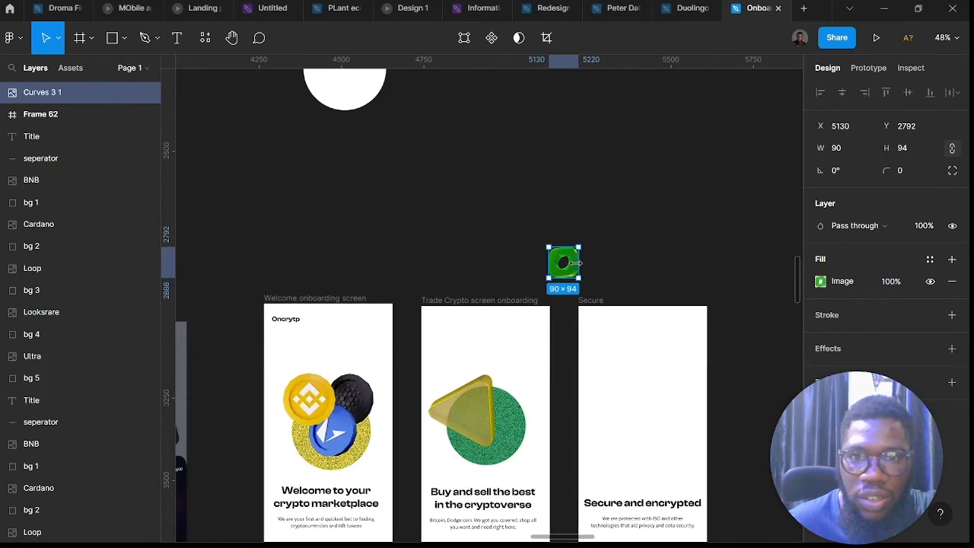
drag(579, 274, 527, 409)
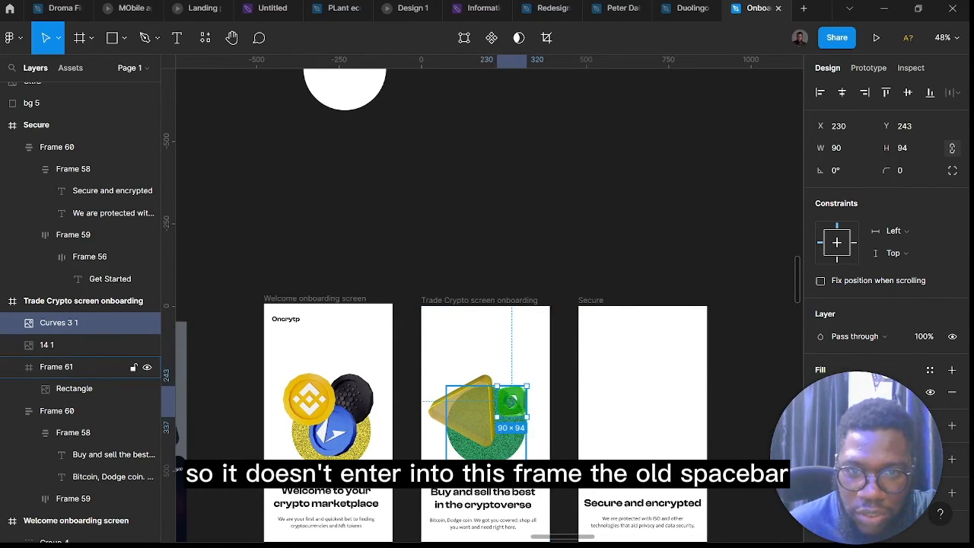
scroll(515, 455, up, 5)
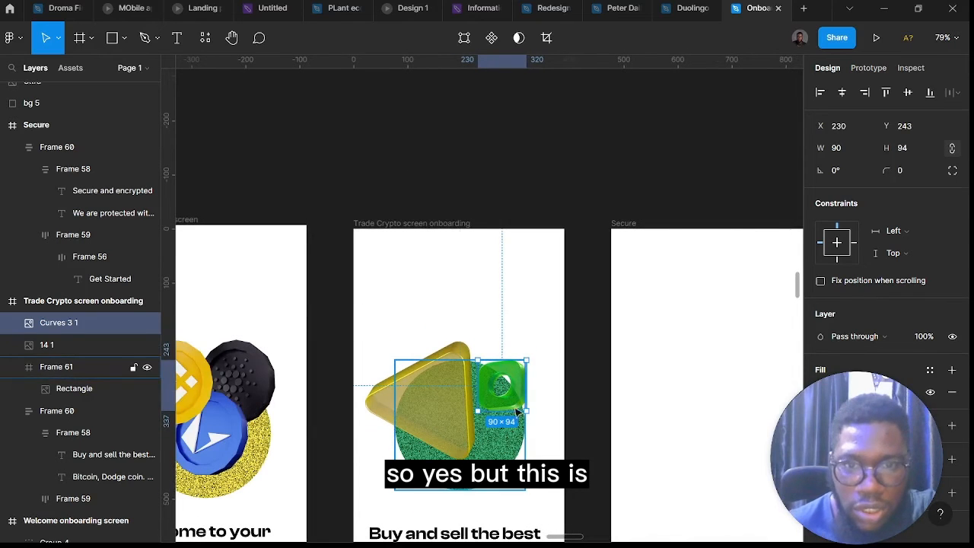
Change the fill of the Trade Crypto screen's noise circle to purple 786EFF
click(500, 455)
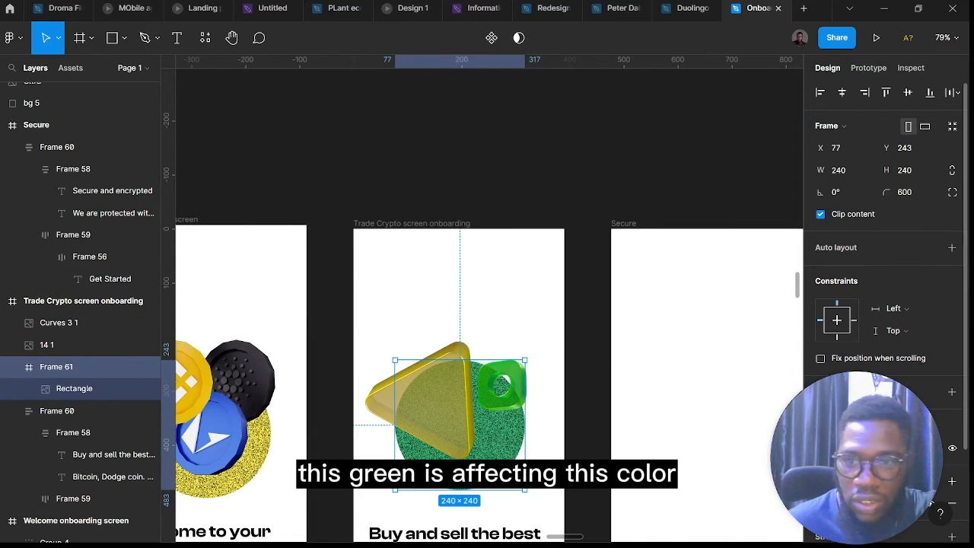
click(821, 503)
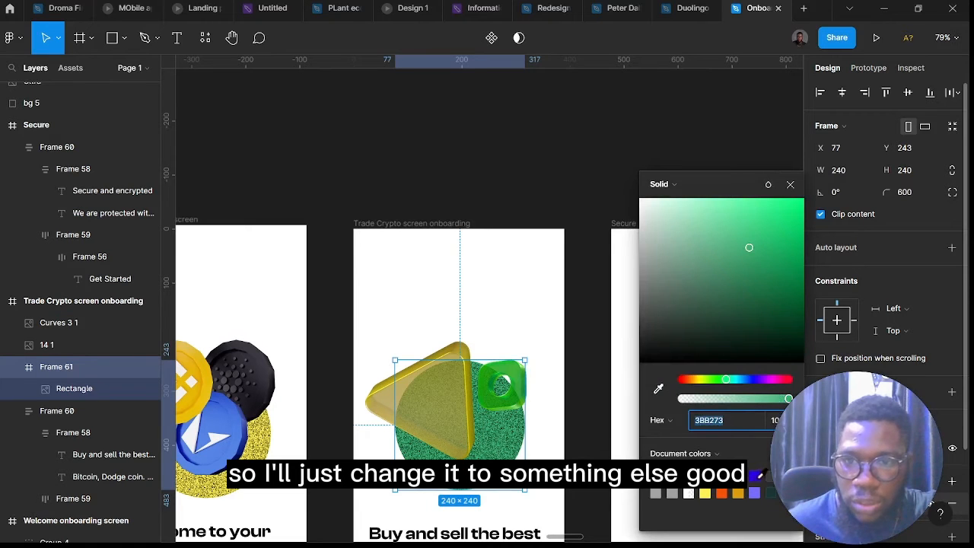
click(756, 493)
scroll(523, 274, down, 4)
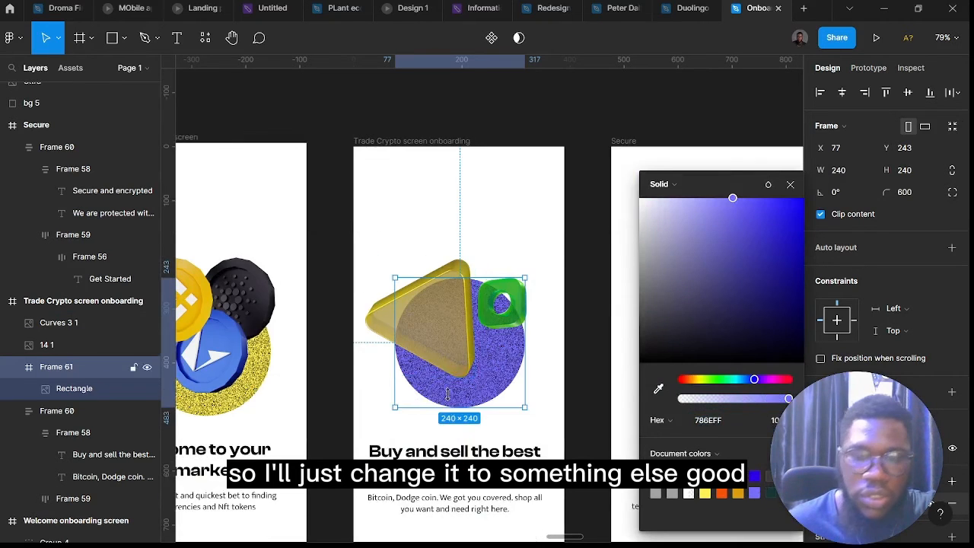
scroll(523, 273, up, 2)
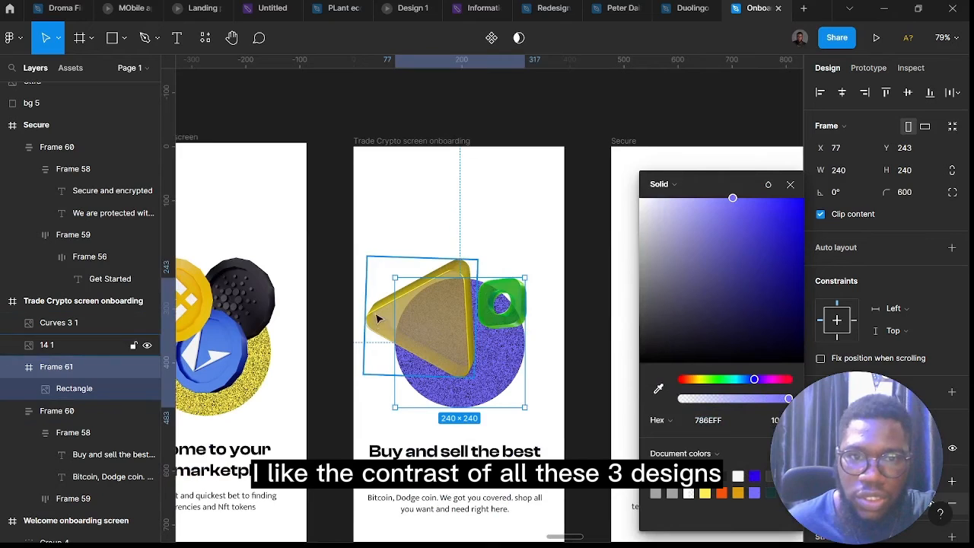
scroll(385, 300, down, 5)
click(523, 179)
scroll(525, 232, right, 2)
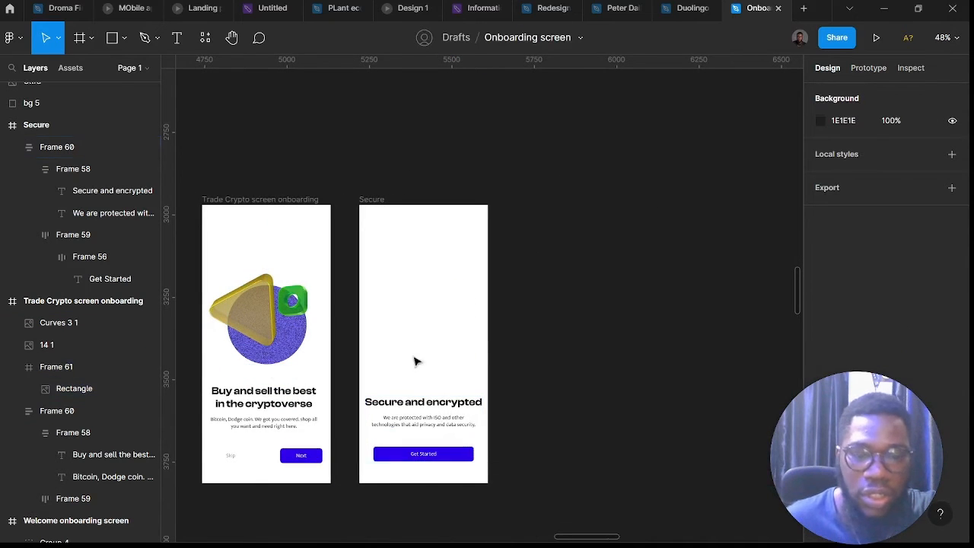
Search the Figma Community for 3d
click(22, 9)
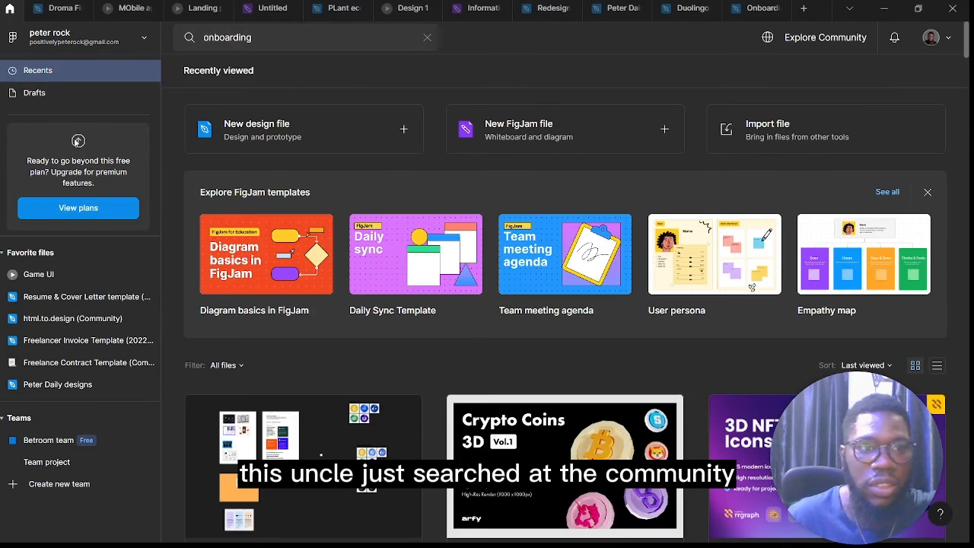
click(116, 43)
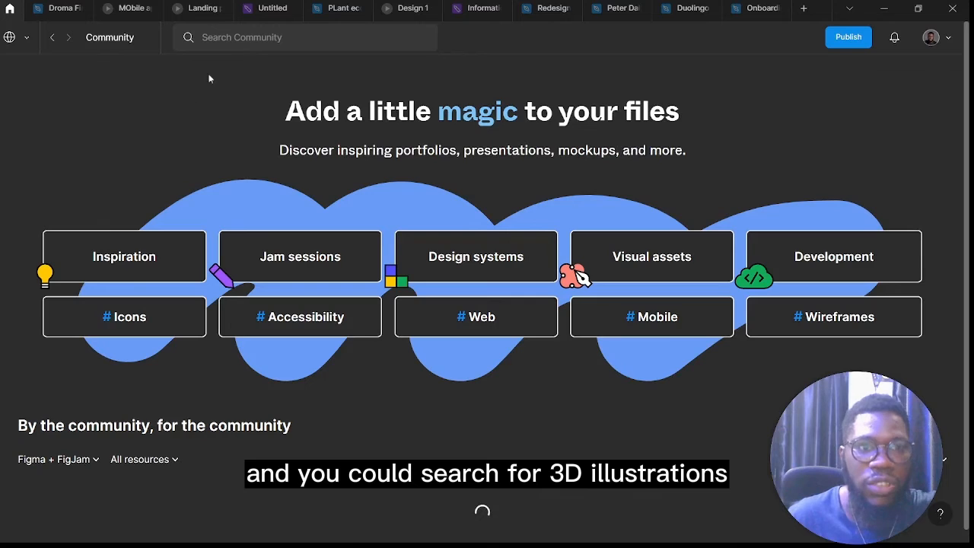
click(259, 40)
text(3)
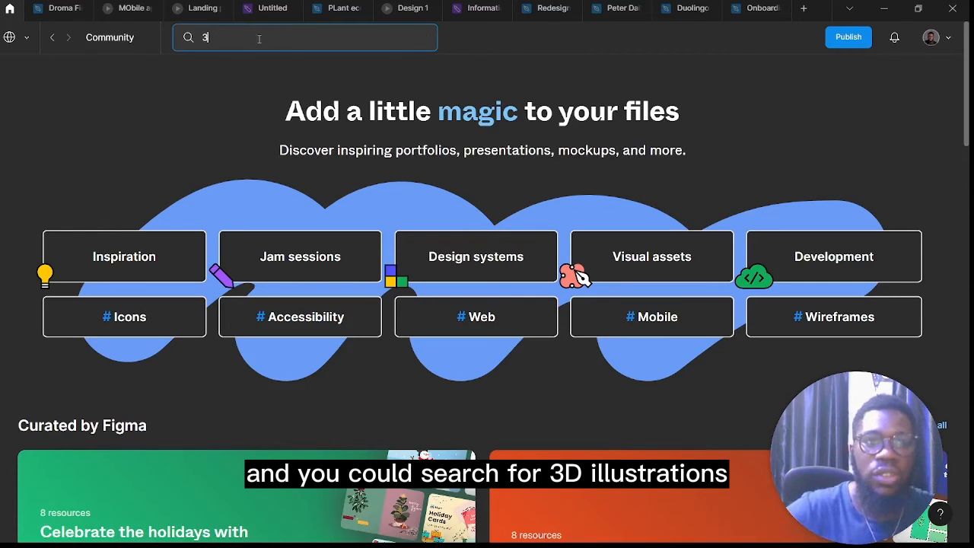
text(d illusta)
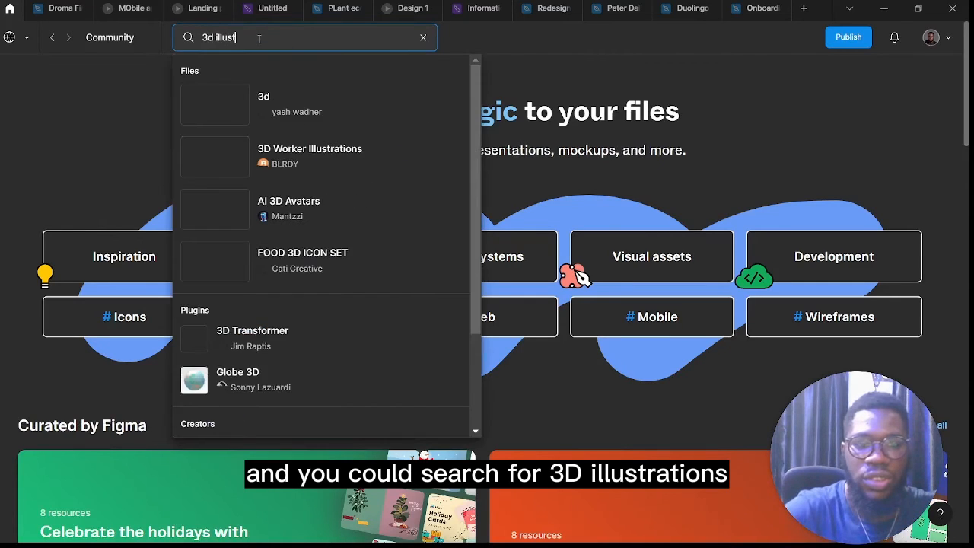
key(BackSpace)
key(BackSpace)
key(BackSpace)
key(BackSpace)
key(BackSpace)
key(BackSpace)
key(BackSpace)
key(BackSpace)
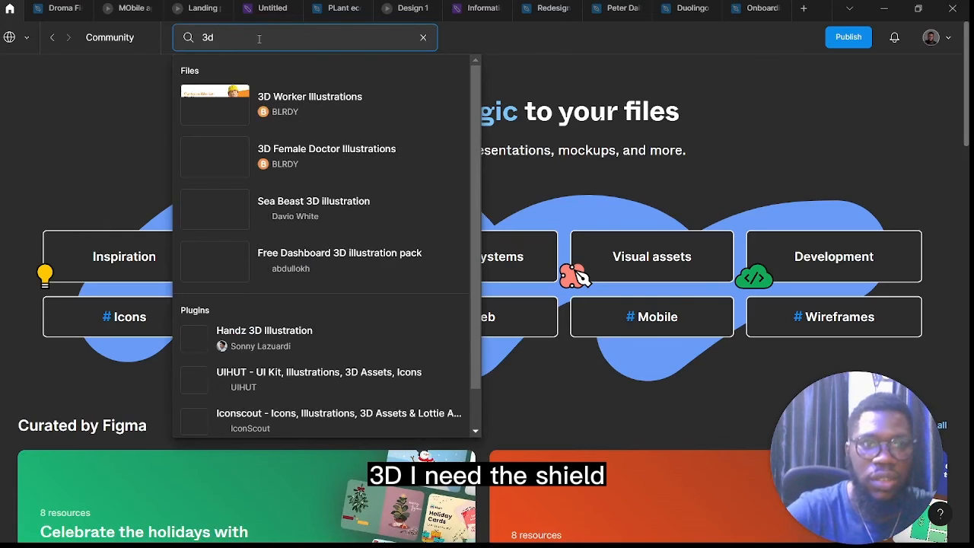
key(Return)
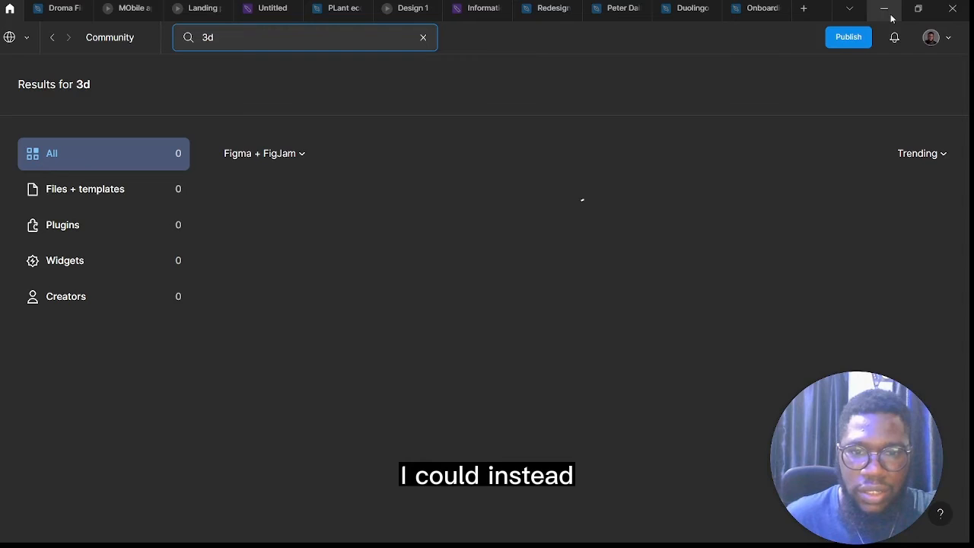
Switch to Freepik in the browser and look through the 3d shield vector results
click(884, 9)
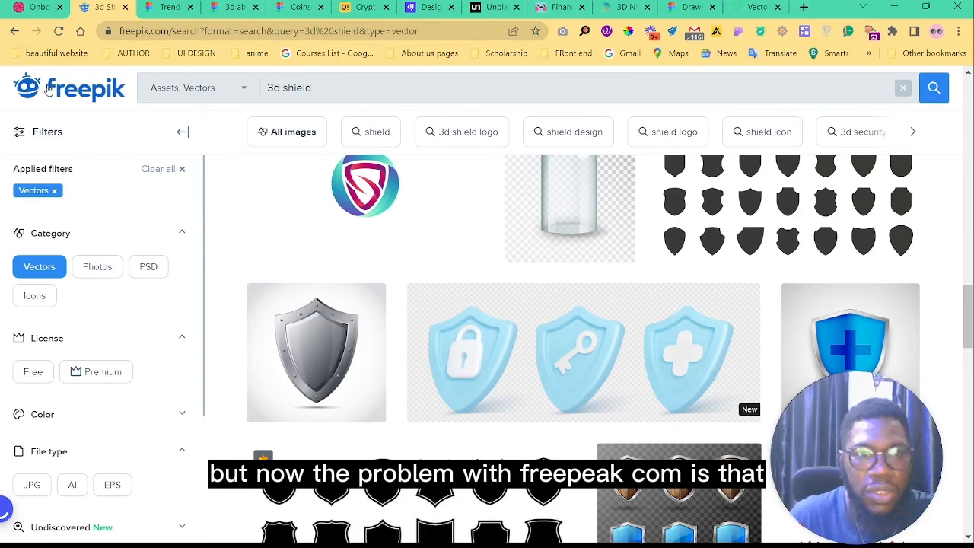
scroll(664, 361, down, 7)
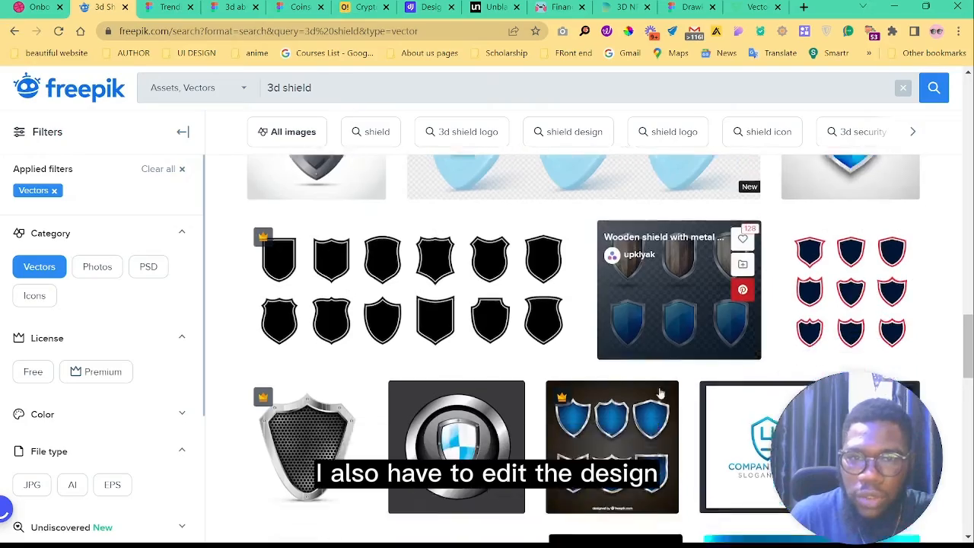
scroll(657, 391, down, 8)
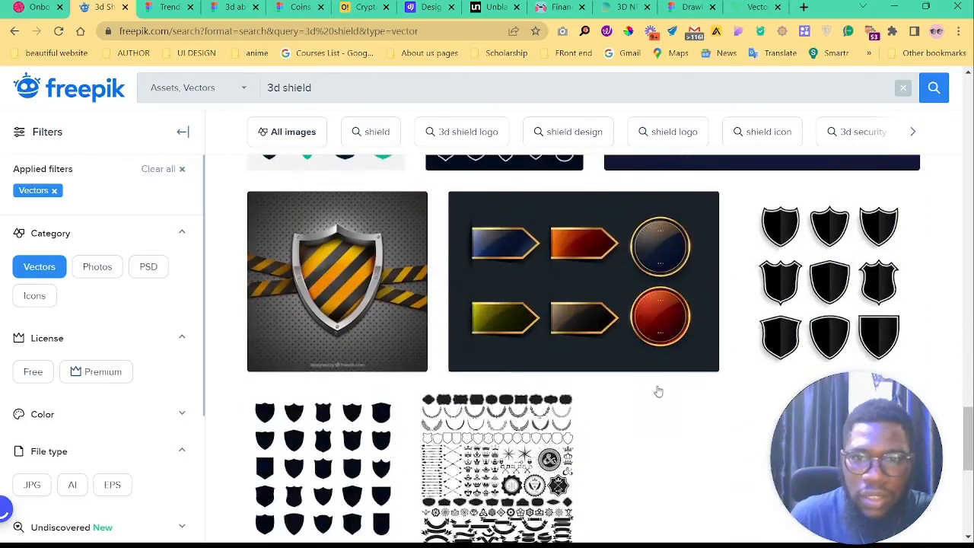
scroll(656, 381, up, 12)
scroll(609, 342, up, 4)
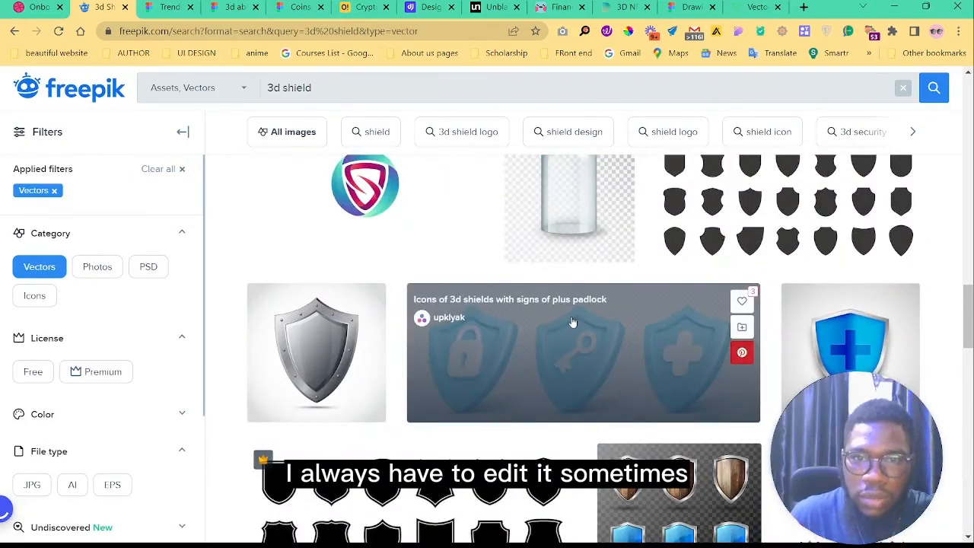
Open the Freepik vector "Icons of 3d shields with signs of plus padlock", download it and dismiss the download-limit offer
click(570, 317)
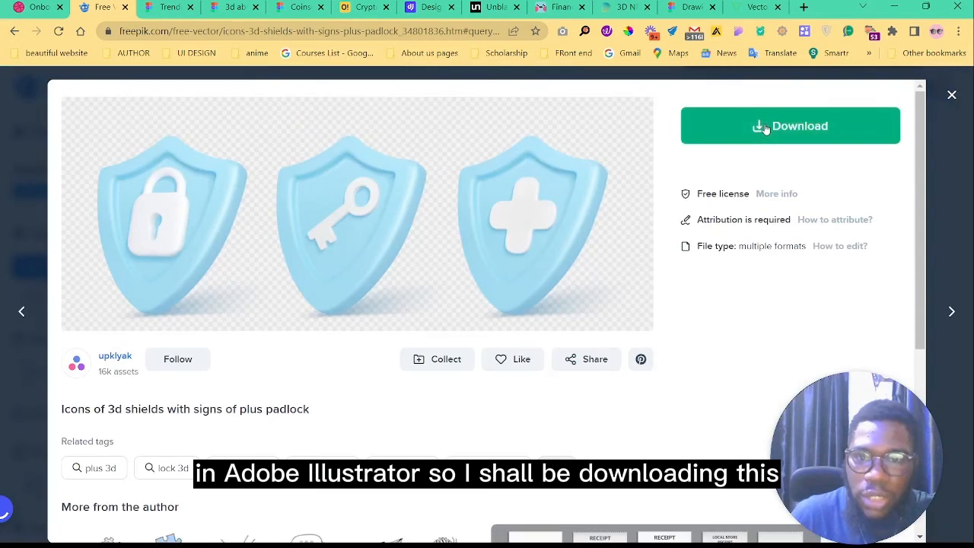
click(764, 128)
click(754, 312)
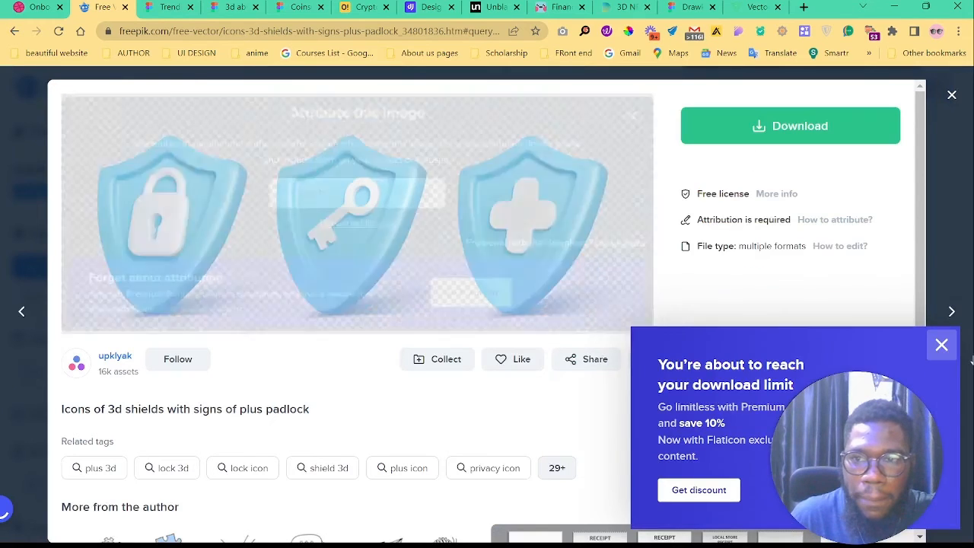
click(943, 350)
In Figma, select the padlock shield in the imported frame and set its first selection color to 2F00EC
scroll(547, 370, down, 4)
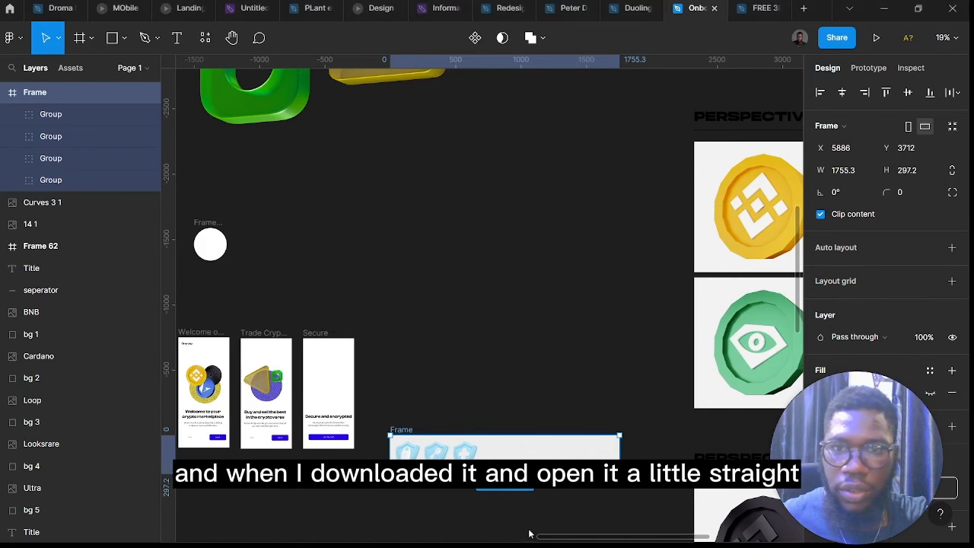
scroll(418, 449, down, 3)
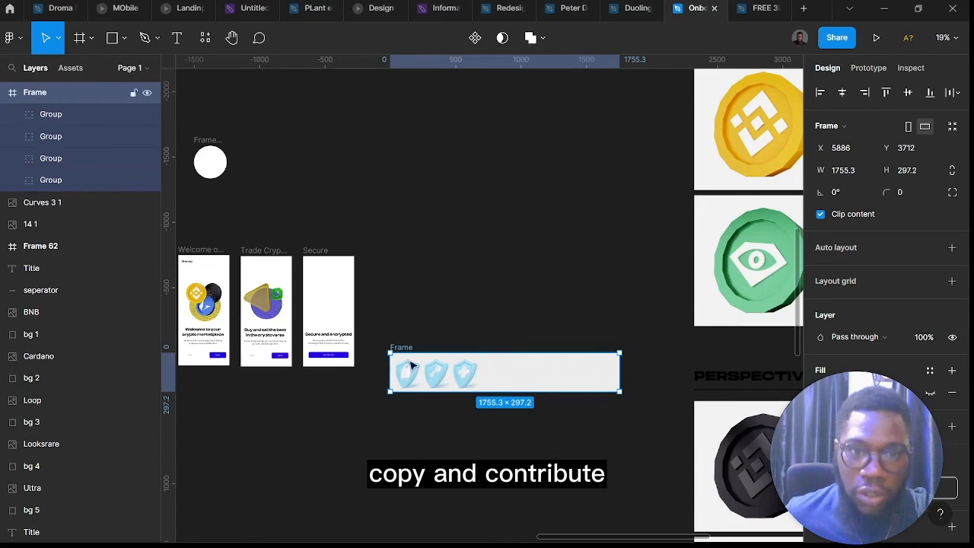
scroll(419, 395, up, 4)
scroll(475, 392, up, 5)
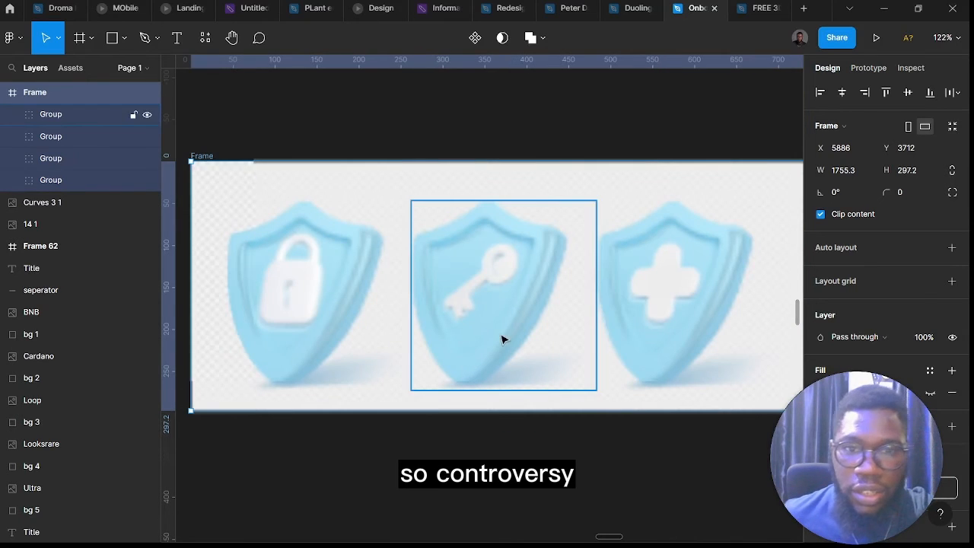
scroll(477, 335, down, 1)
scroll(470, 335, down, 3)
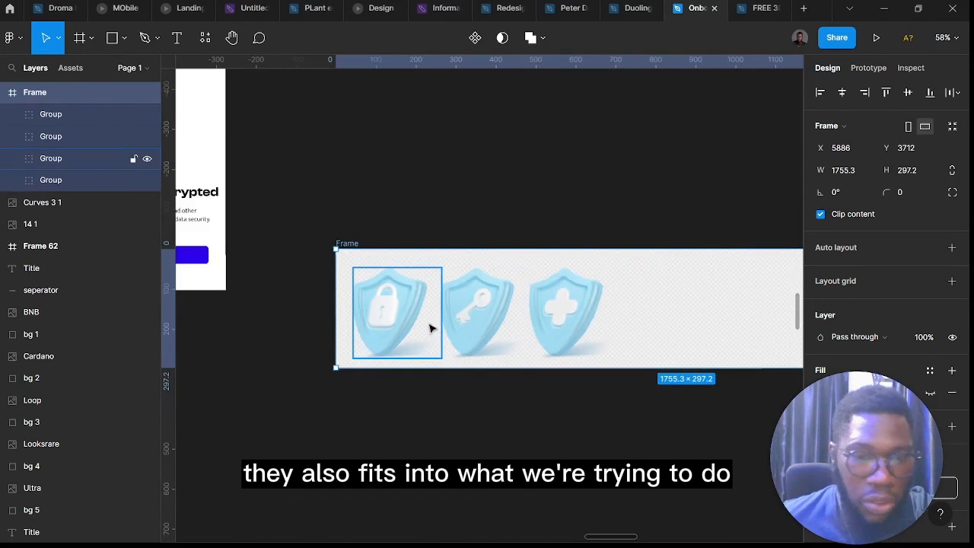
click(397, 328)
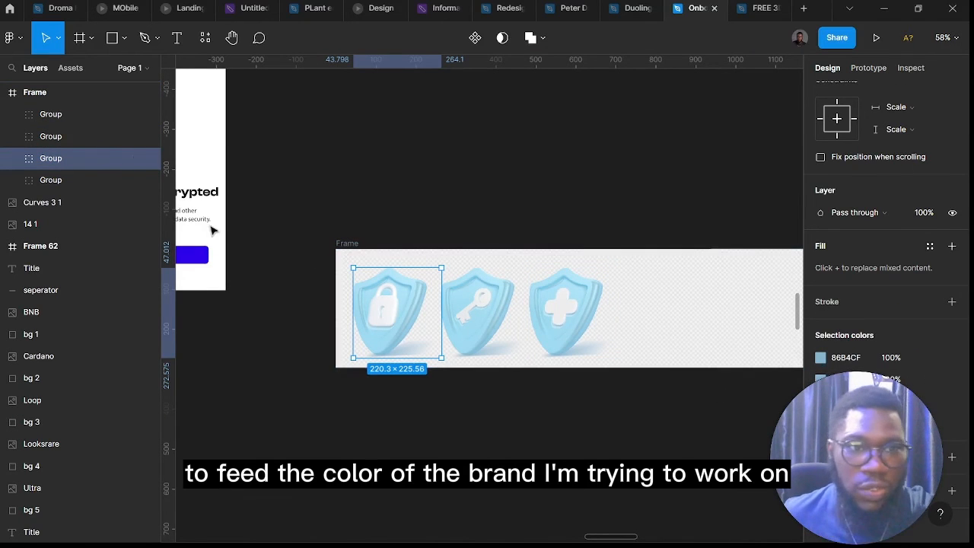
scroll(685, 373, left, 3)
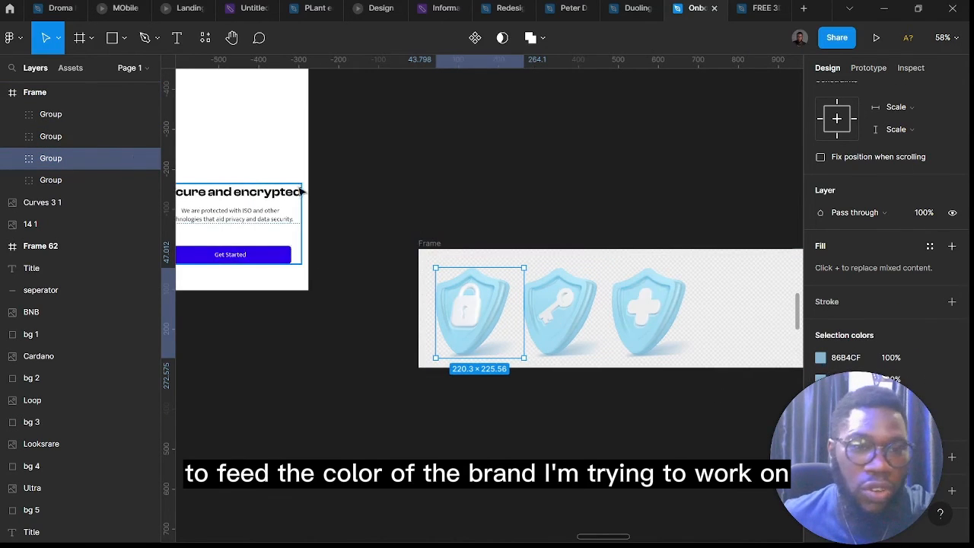
click(821, 358)
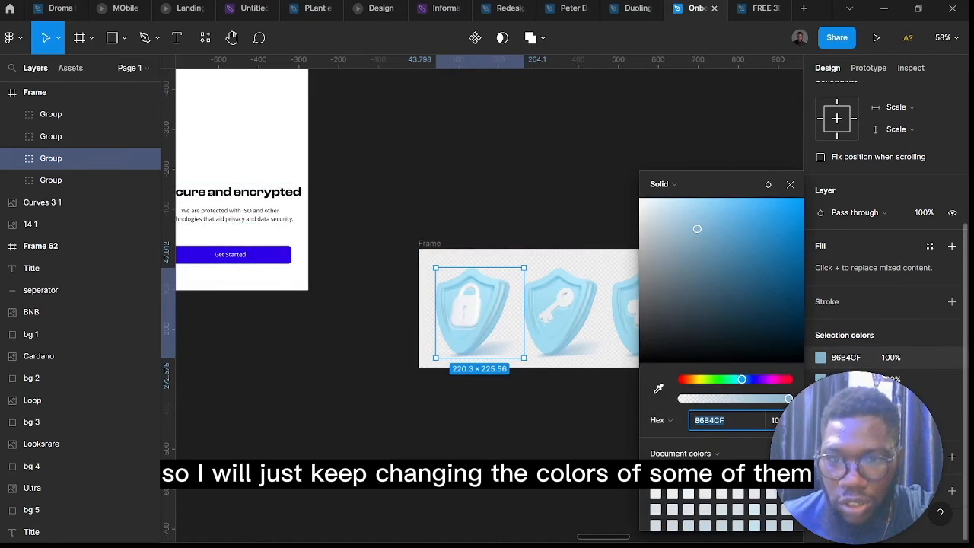
text(2F00EC)
key(Return)
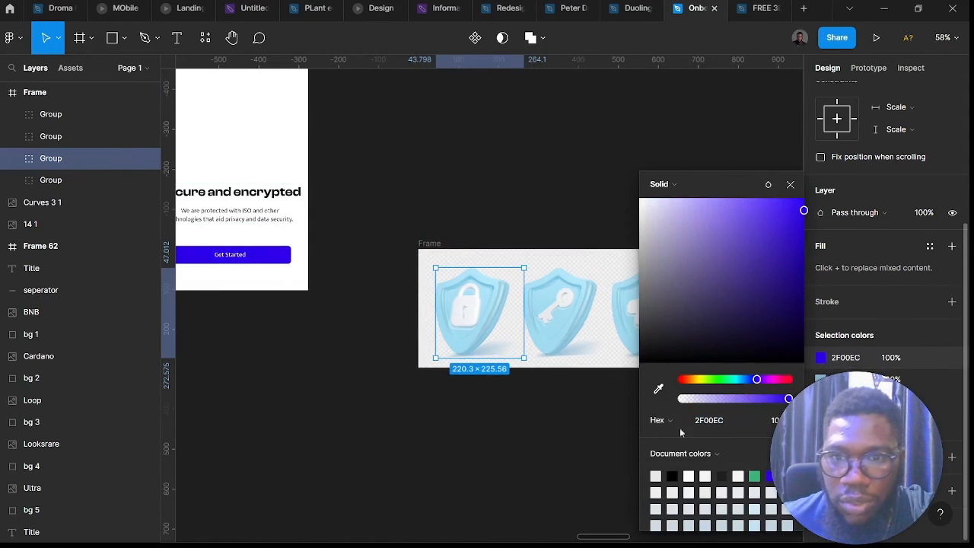
Recolor the padlock shield's second, third and fourth selection colors to the document blue 2F00EC
scroll(489, 316, up, 2)
scroll(489, 315, up, 2)
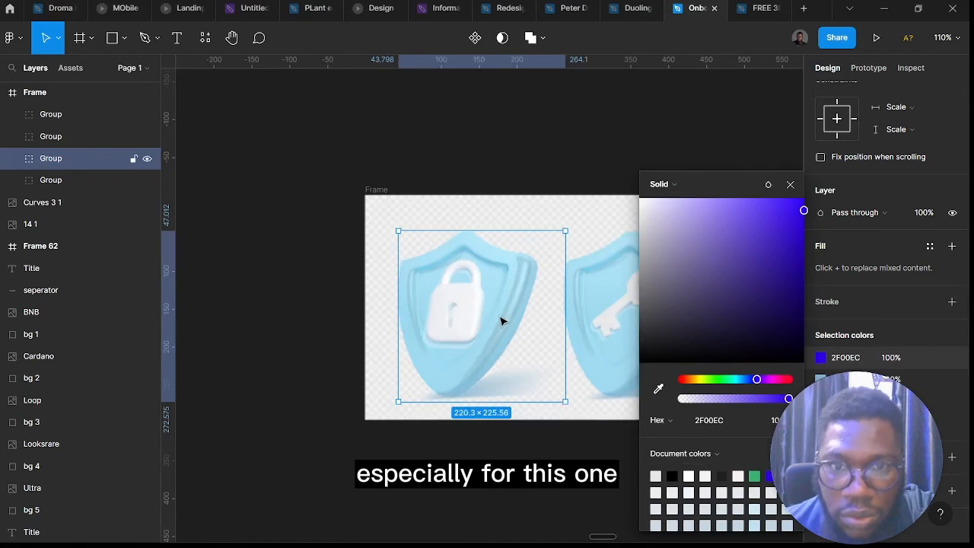
scroll(502, 319, down, 1)
click(821, 379)
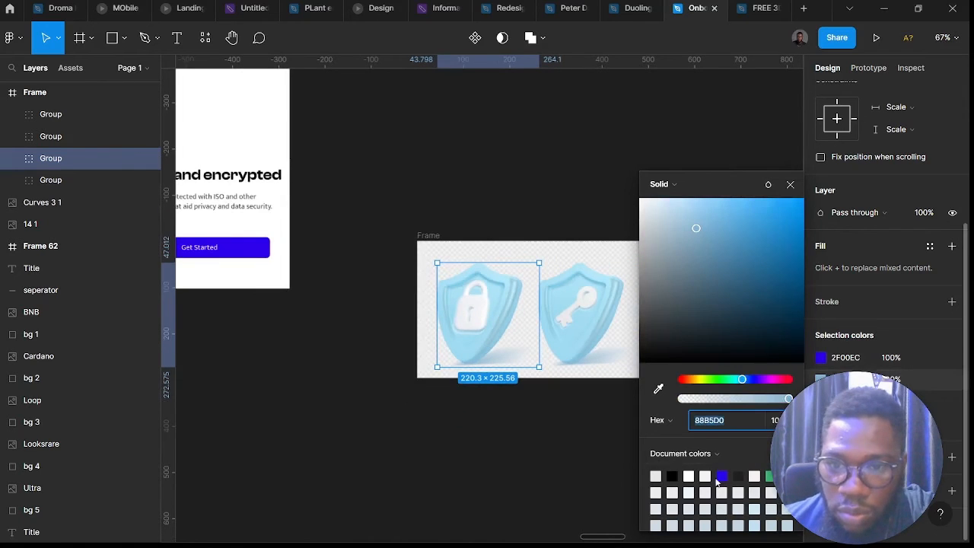
click(720, 477)
click(820, 401)
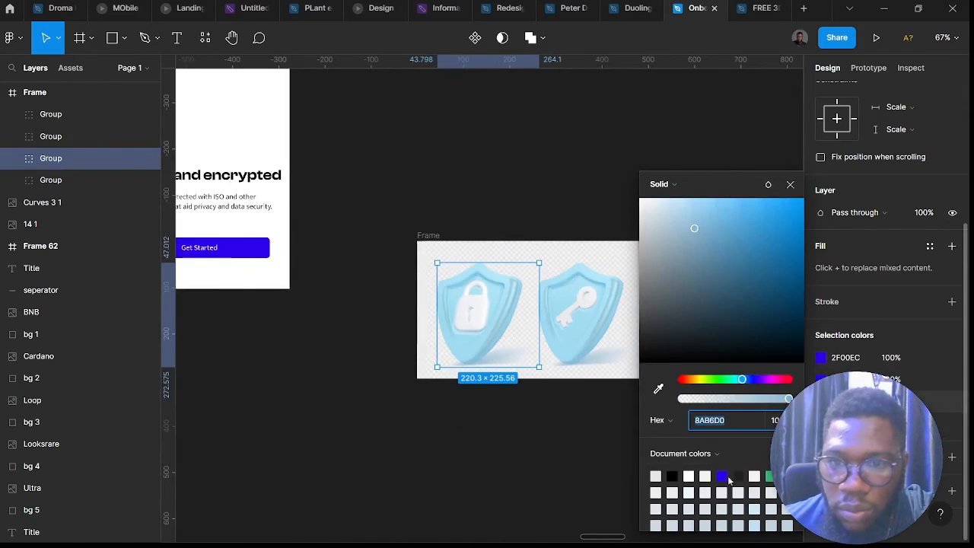
click(722, 475)
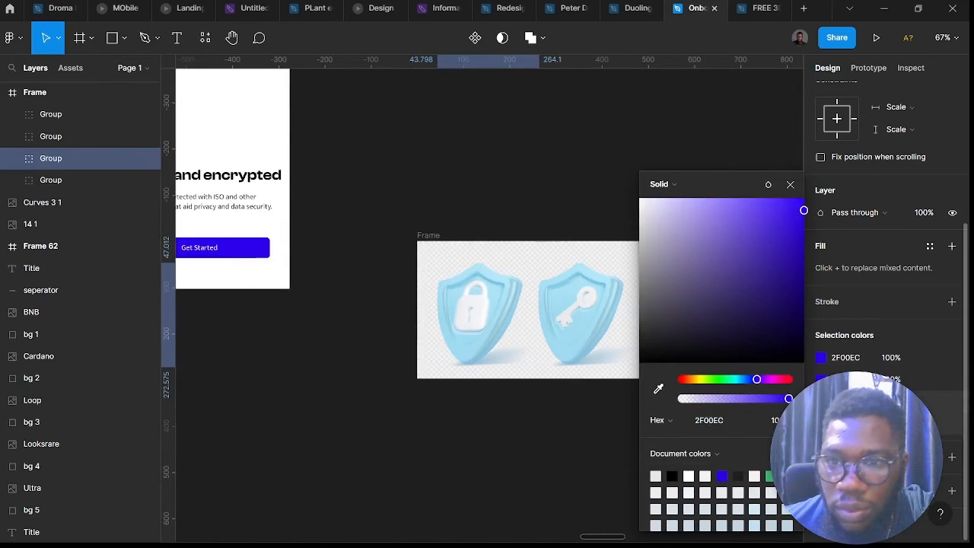
scroll(822, 331, down, 2)
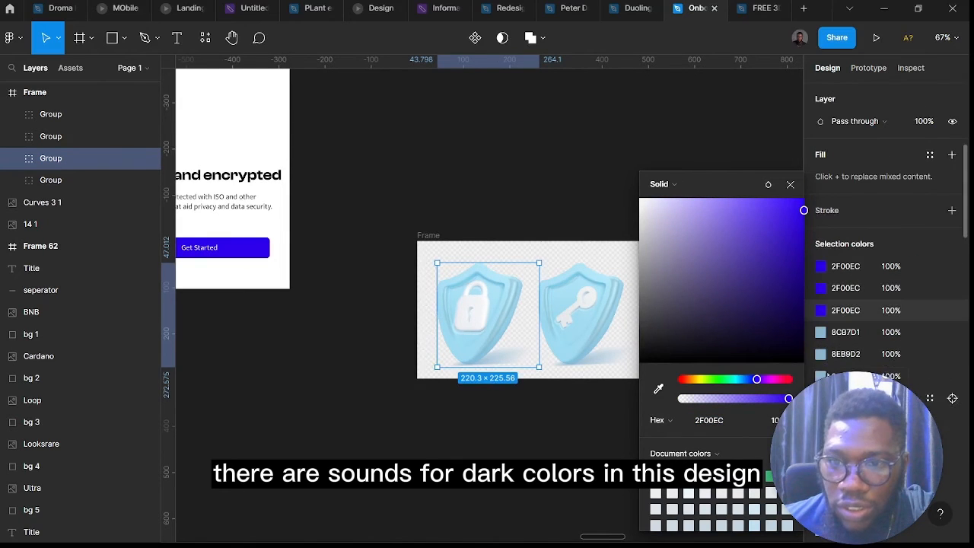
click(821, 332)
click(722, 474)
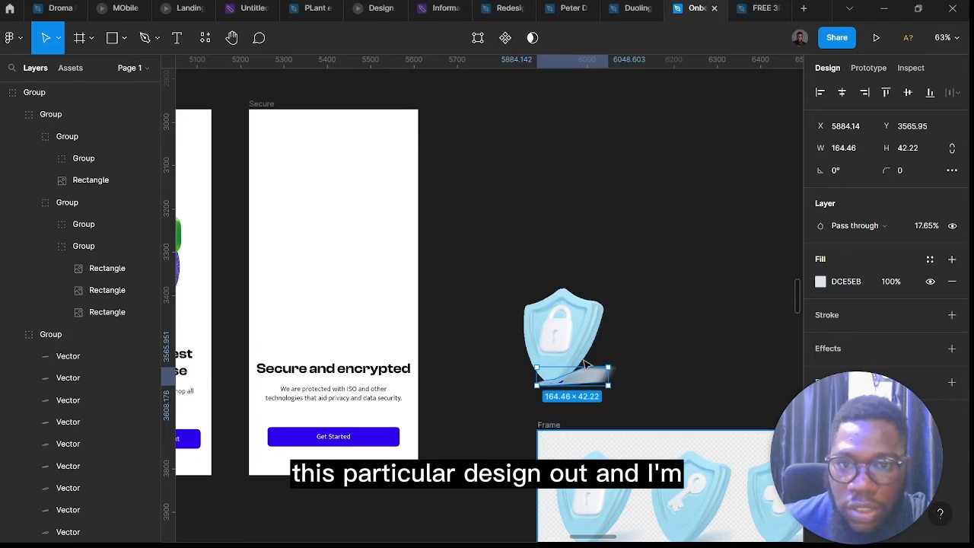
Examine the layered vectors that form the shadow under the separate padlock shield and compare it with the shields in the frame
scroll(587, 380, up, 5)
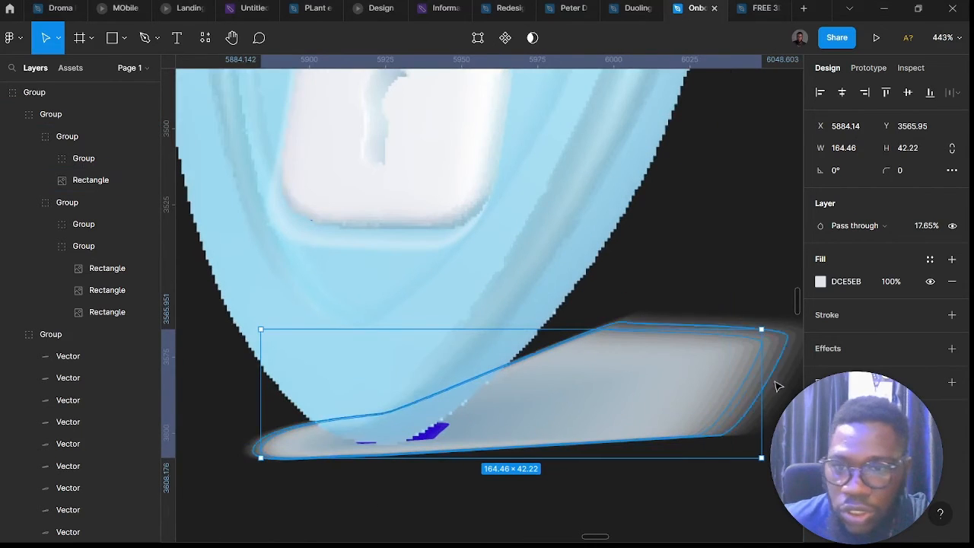
scroll(767, 391, down, 3)
scroll(753, 384, right, 3)
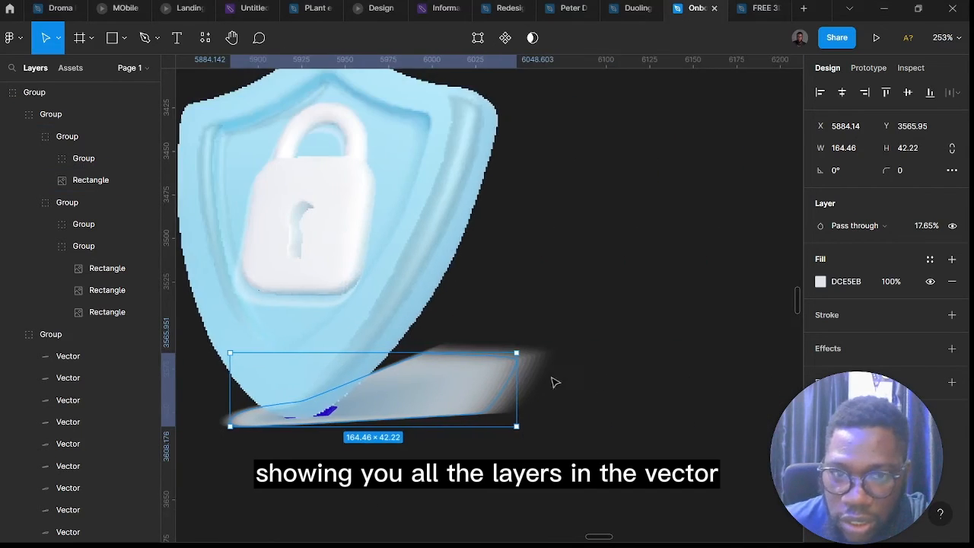
scroll(553, 383, up, 5)
scroll(566, 372, down, 3)
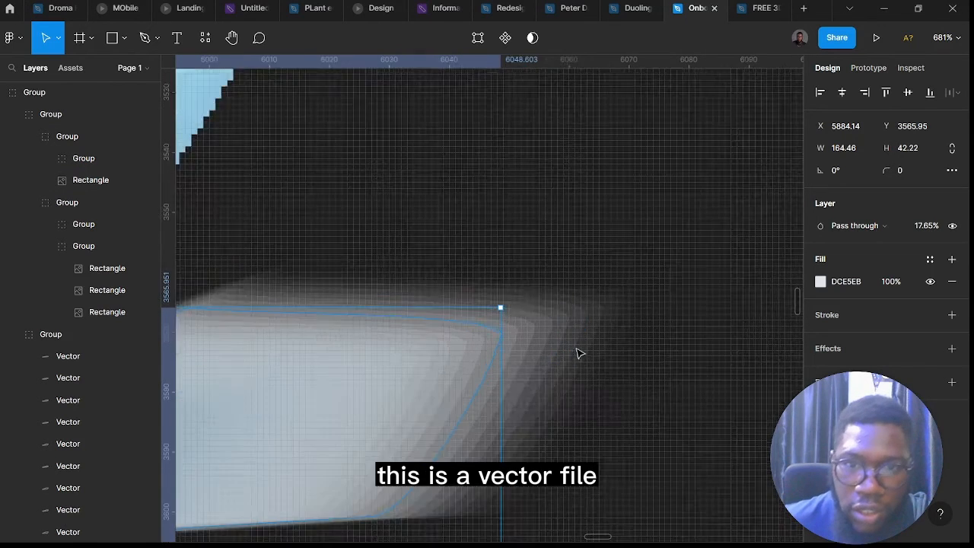
scroll(538, 378, down, 5)
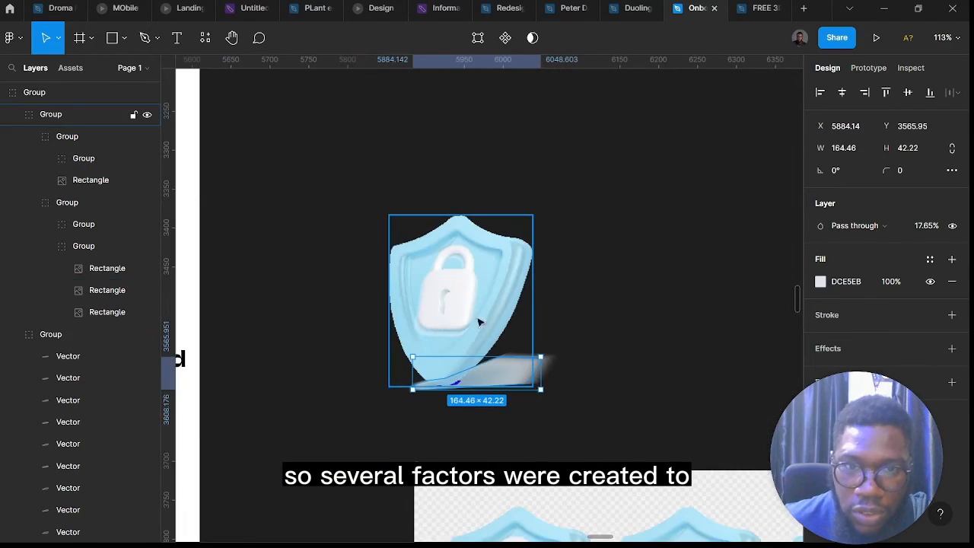
scroll(479, 321, down, 5)
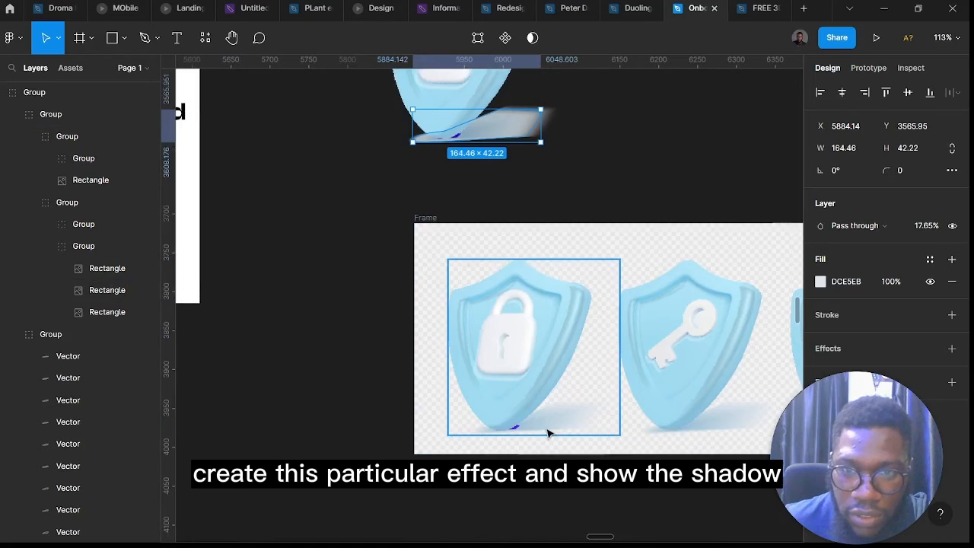
scroll(471, 272, up, 3)
click(582, 343)
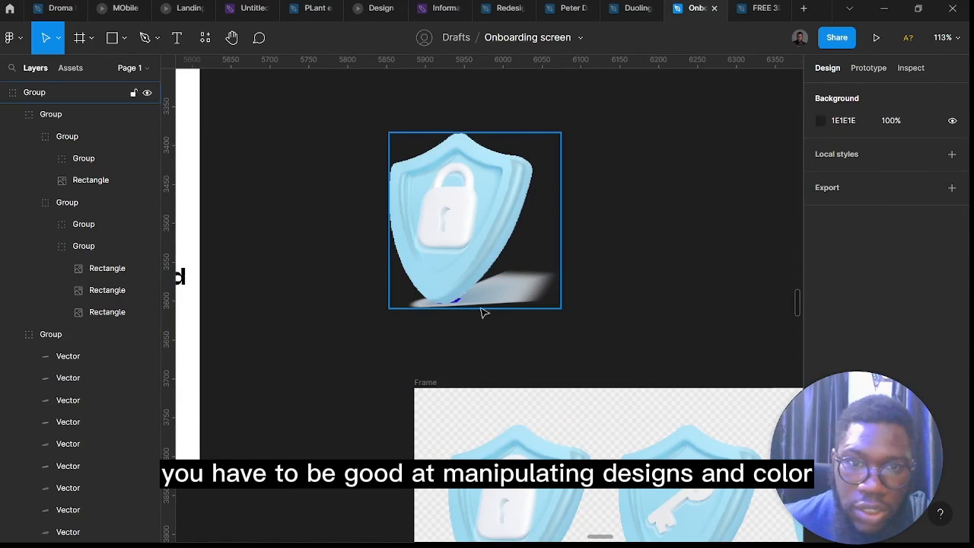
Hide and delete the group of shadow vectors beneath the separate padlock shield
scroll(522, 300, up, 5)
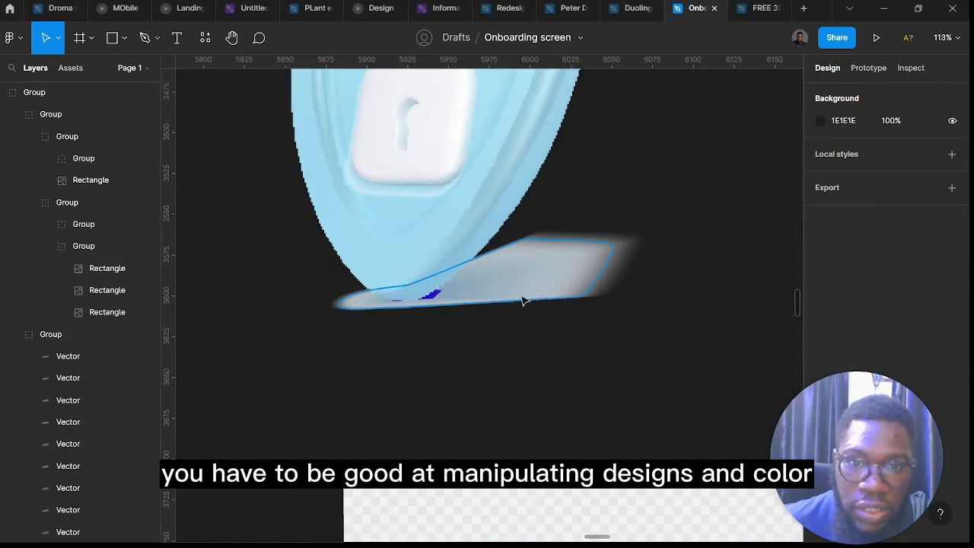
click(609, 286)
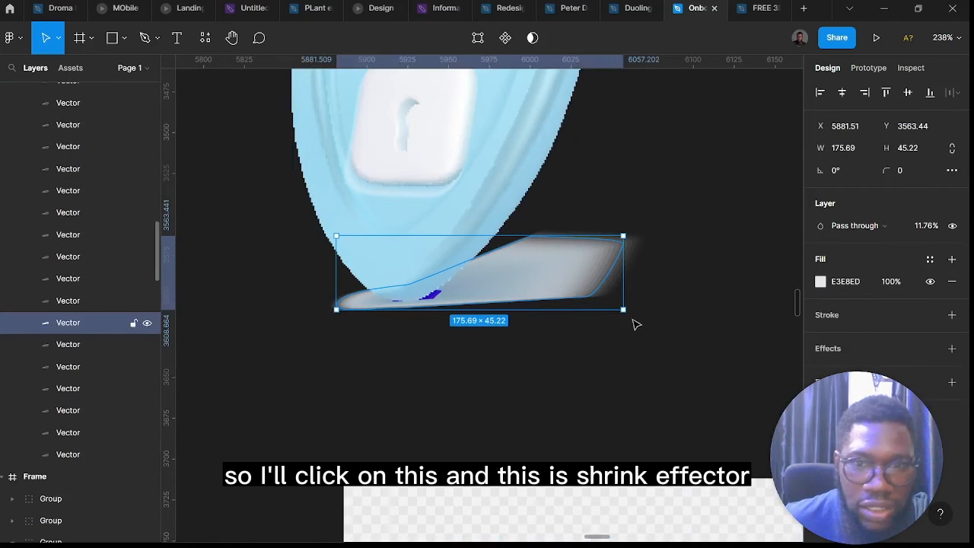
scroll(44, 341, up, 5)
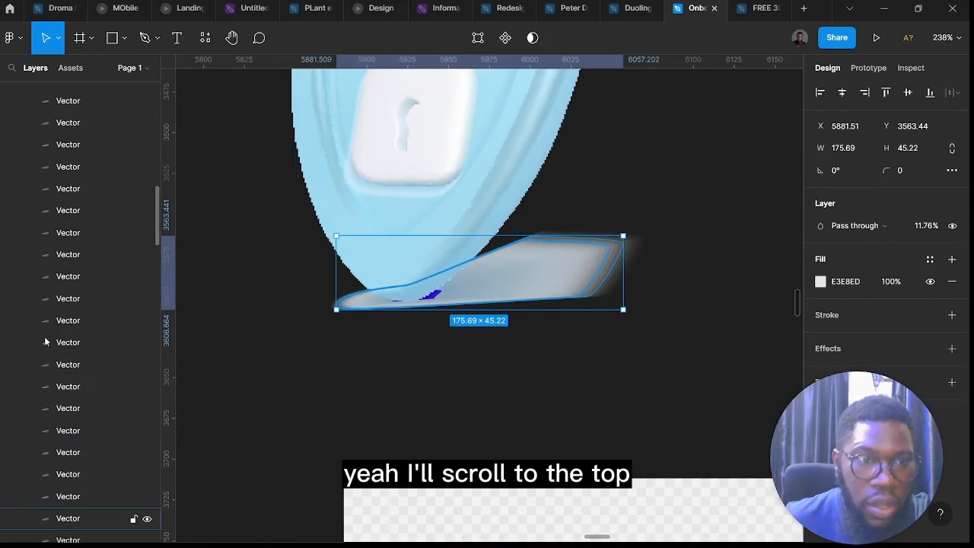
scroll(47, 340, up, 10)
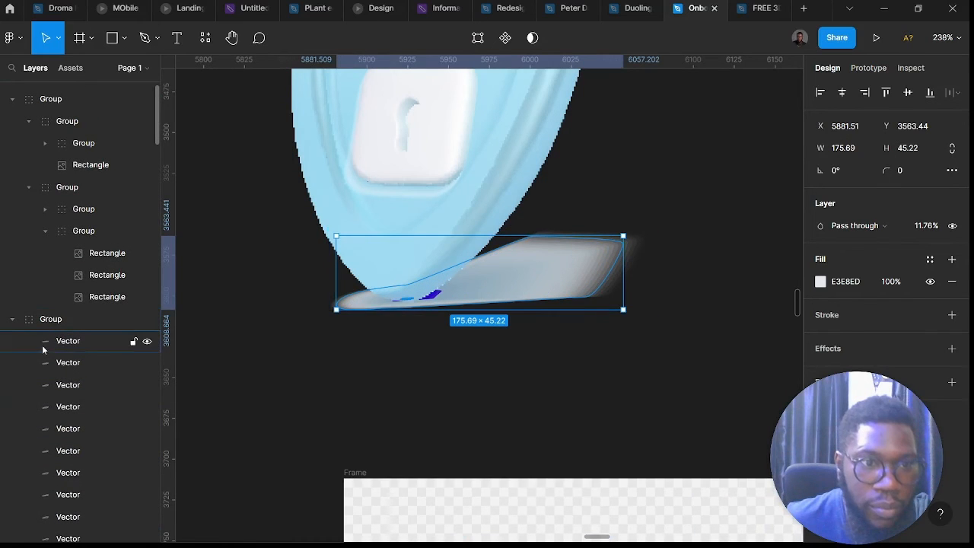
click(146, 320)
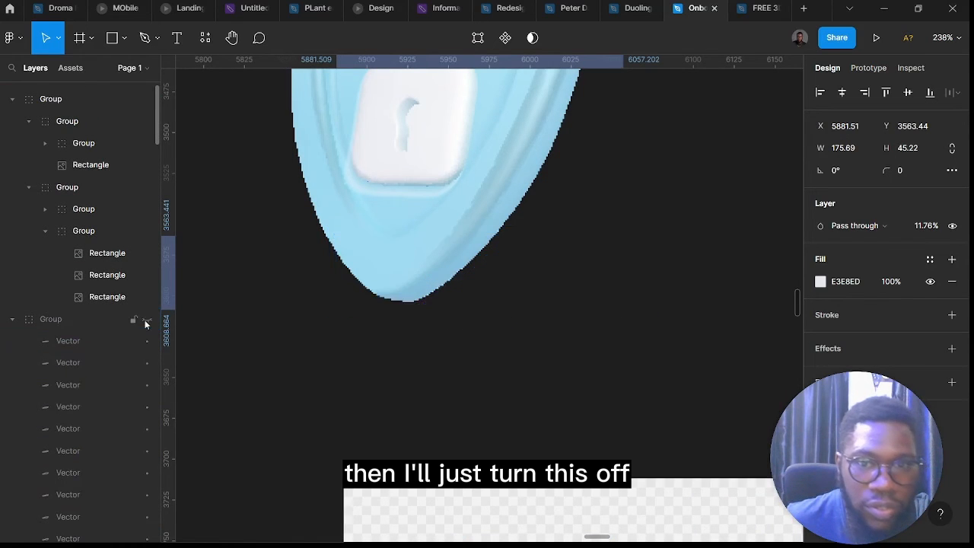
scroll(464, 304, up, 4)
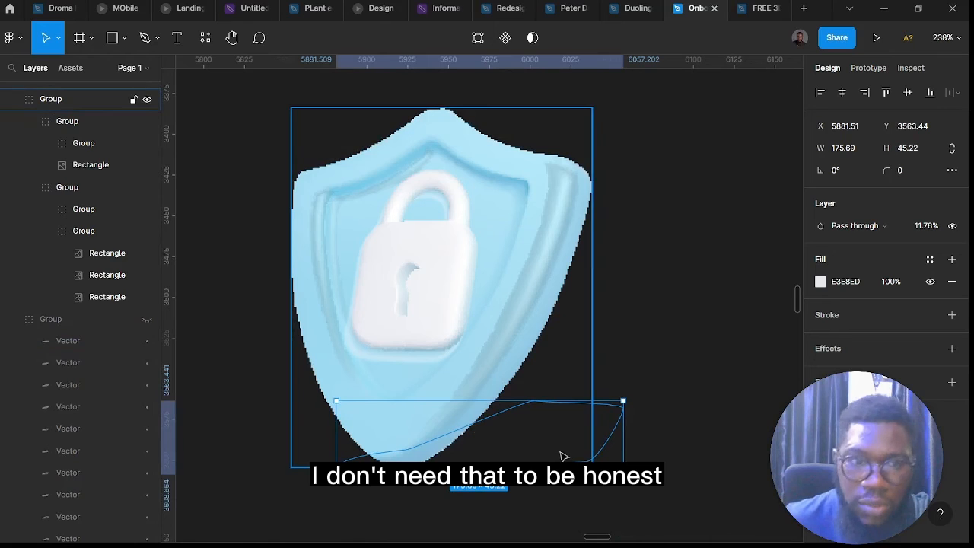
right_click(99, 319)
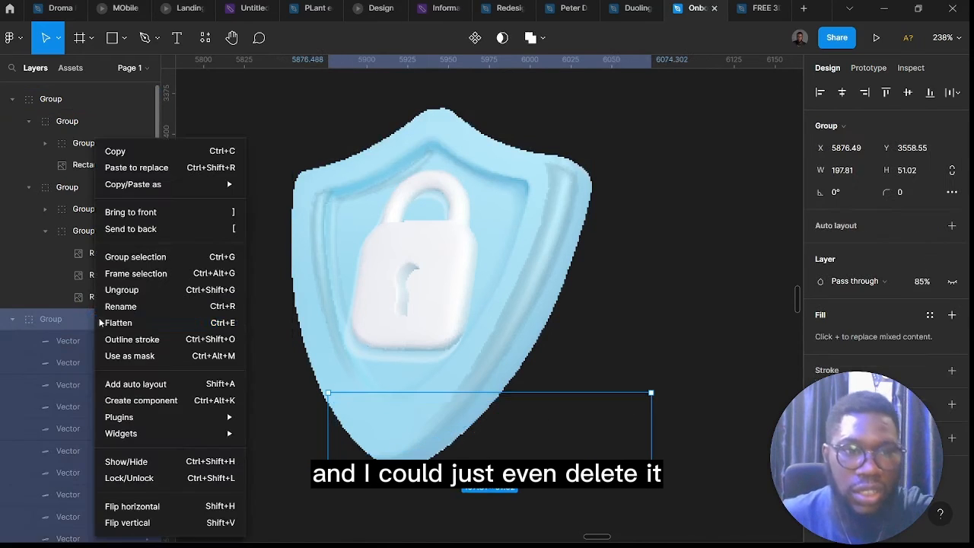
click(32, 327)
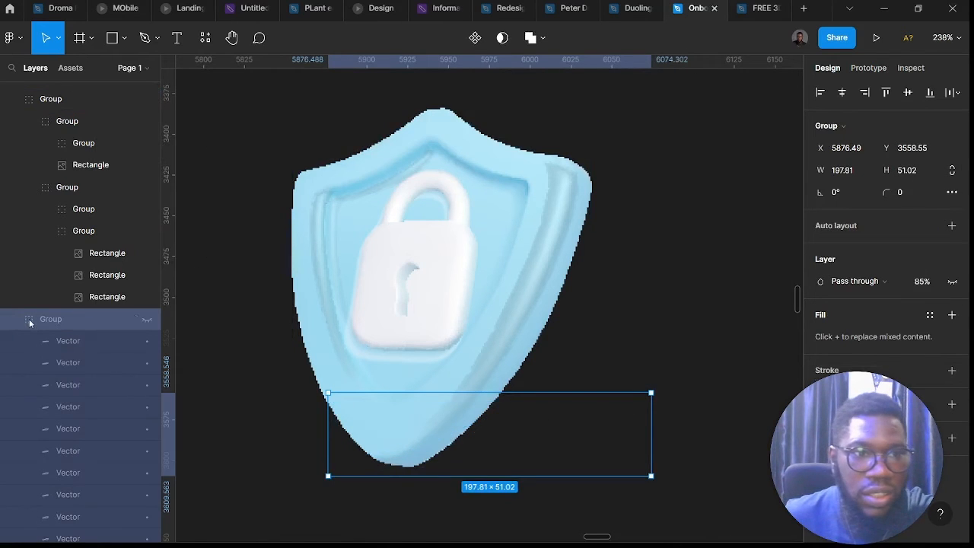
key(Delete)
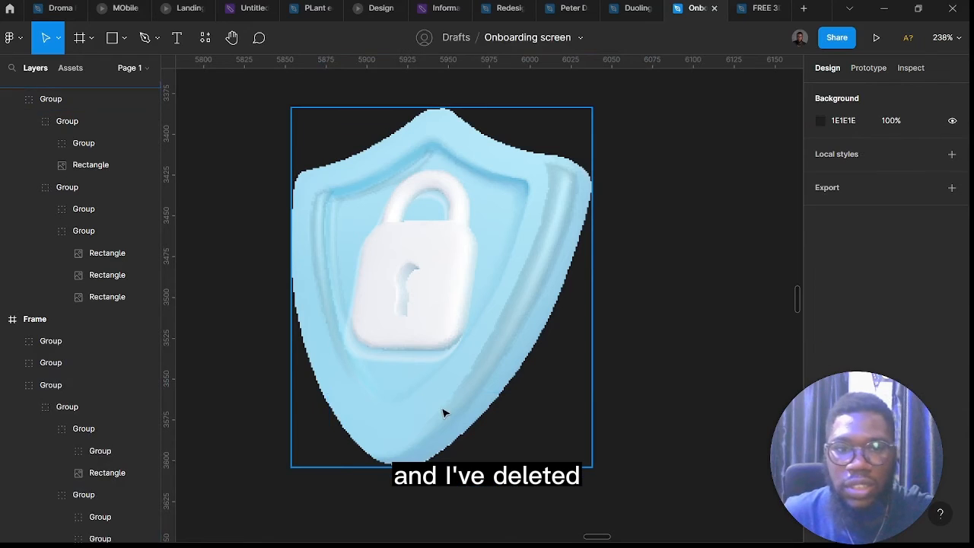
Examine the separate padlock shield's edges, its nested groups and the padlock group's selection colors
click(528, 312)
scroll(584, 238, up, 3)
scroll(583, 238, up, 3)
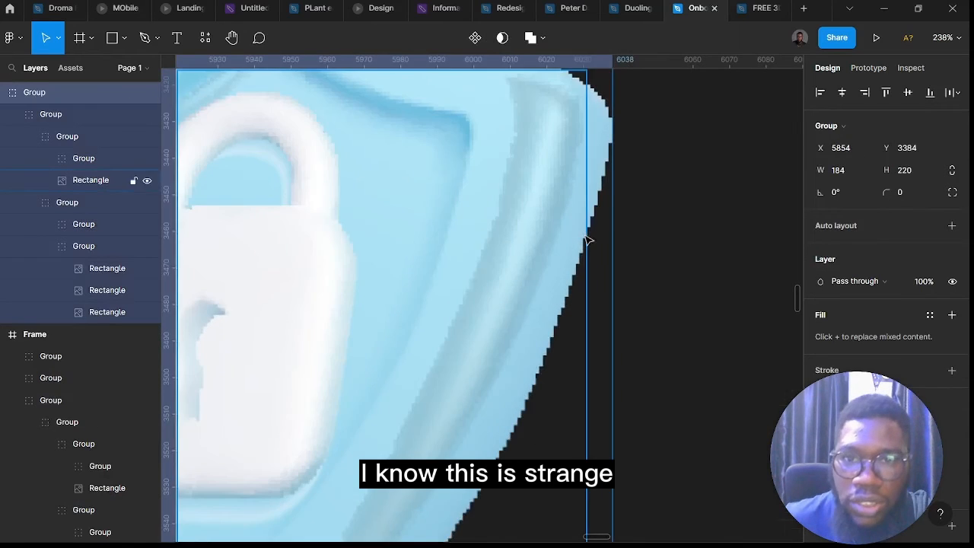
scroll(590, 251, down, 4)
scroll(591, 256, down, 5)
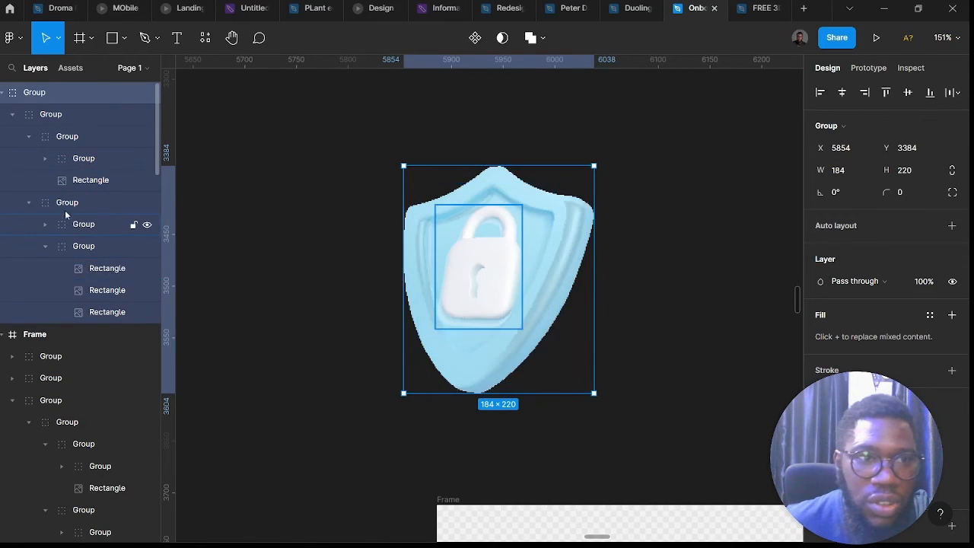
double_click(488, 269)
double_click(470, 304)
click(57, 221)
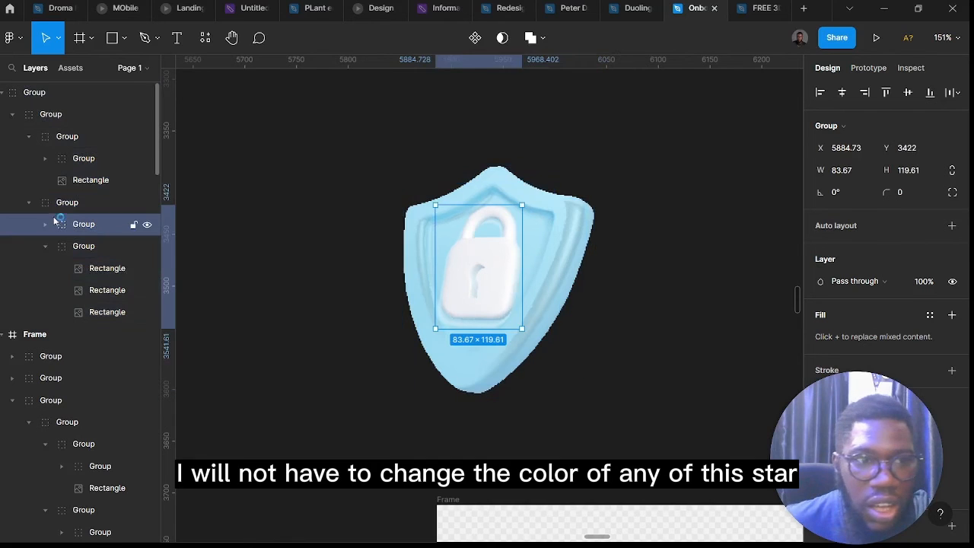
scroll(954, 470, down, 2)
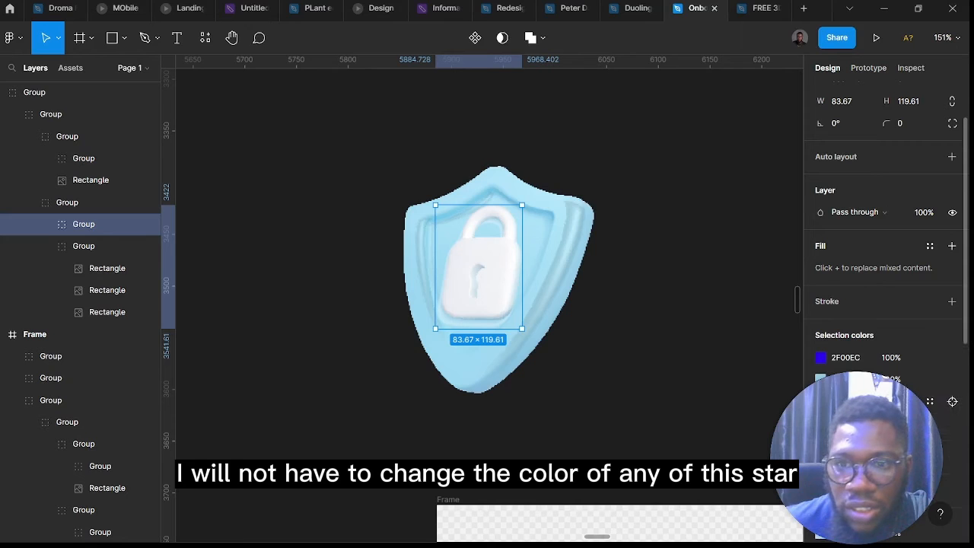
scroll(951, 434, down, 5)
click(664, 274)
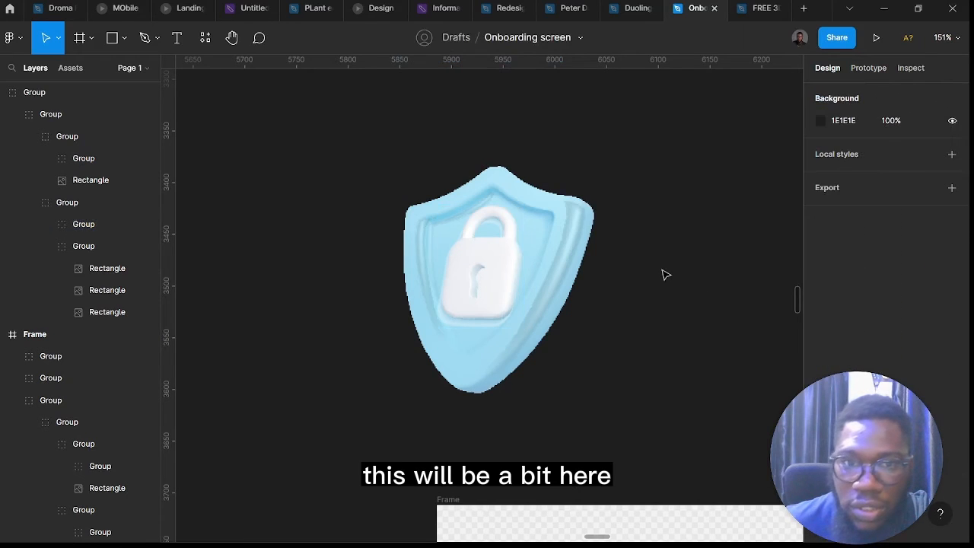
Scale the separate padlock shield up to about 264 × 316 and place it above the heading on the Secure screen
ctrl+scroll(670, 297, down, 5)
click(599, 282)
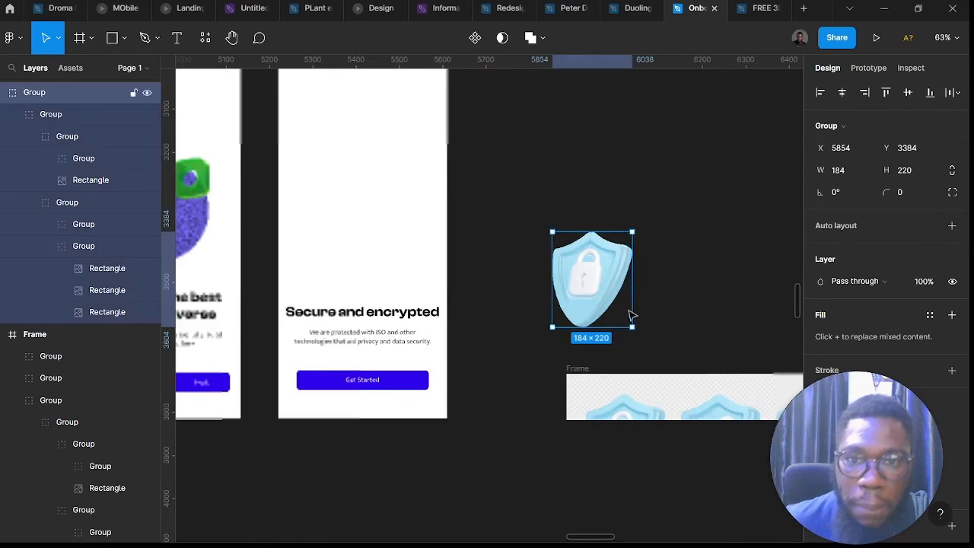
ctrl+scroll(599, 281, down, 5)
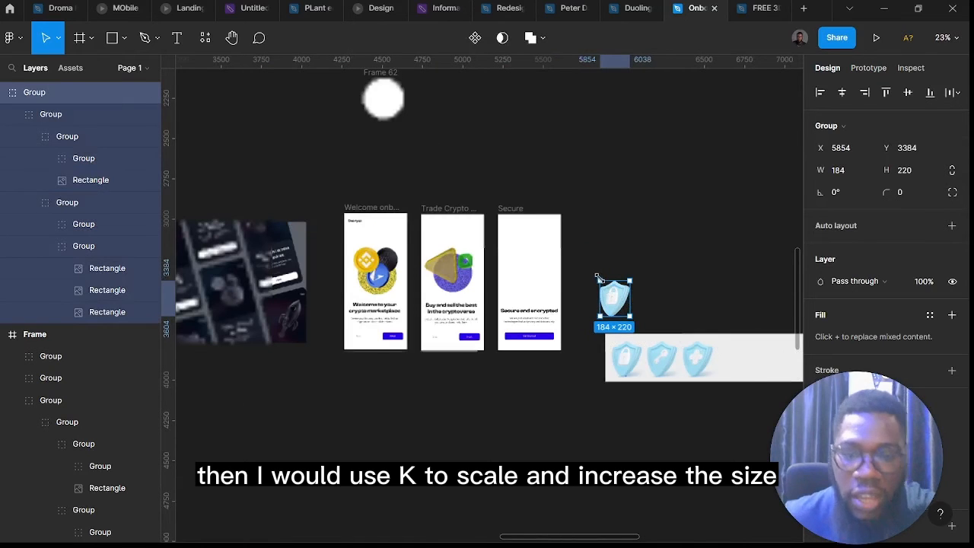
key(k)
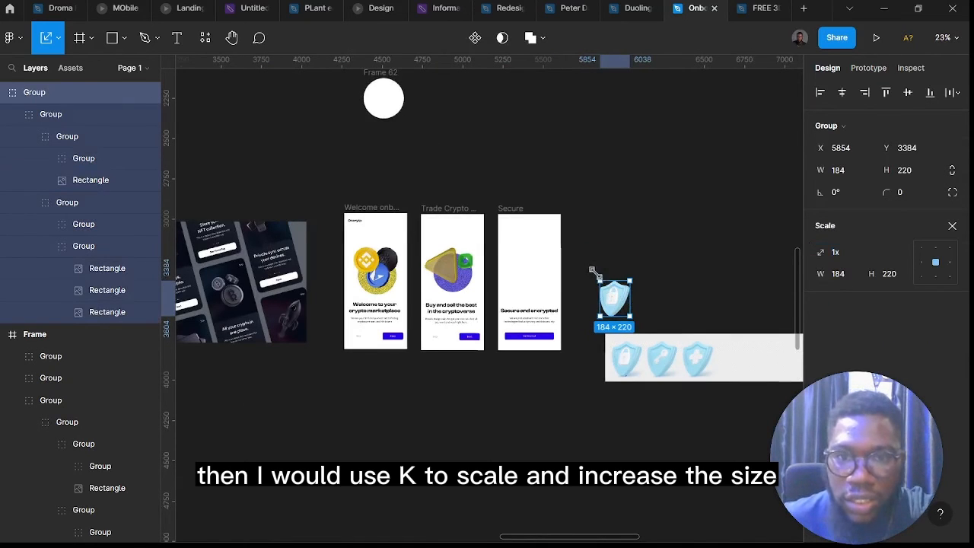
drag(595, 272, 586, 265)
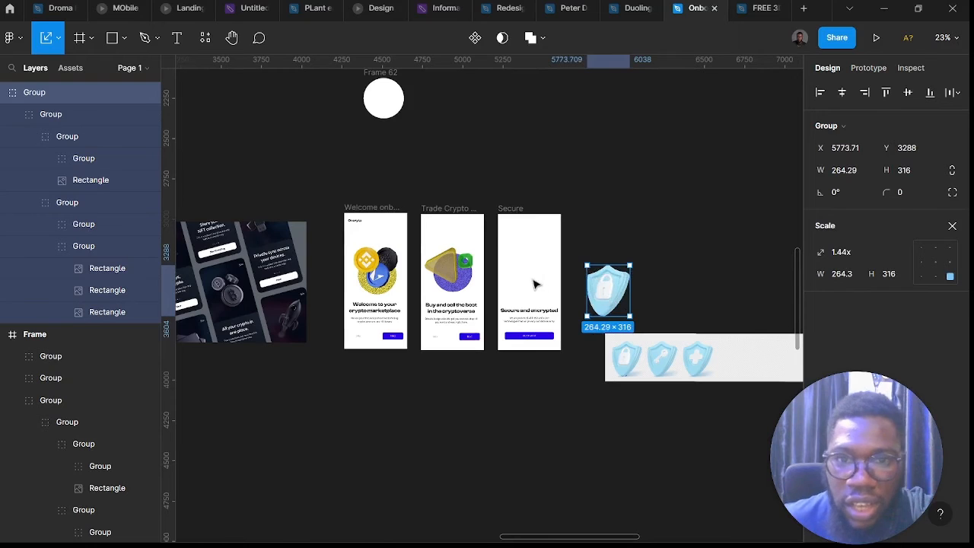
drag(535, 284, 534, 273)
Duplicate the purple noisy circle from the Trade Crypto screen onto the Secure screen and send it behind the padlock shield
scroll(466, 274, up, 5)
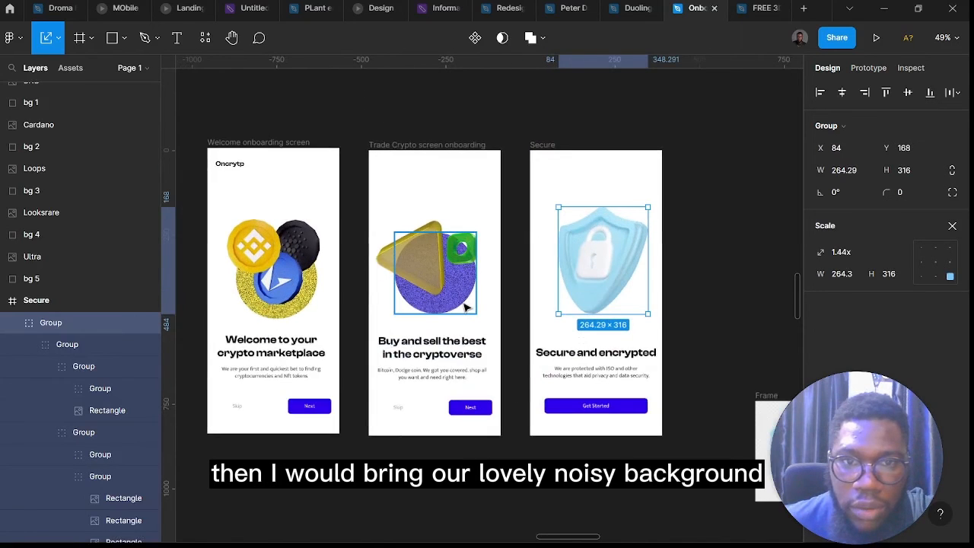
drag(473, 310, 620, 318)
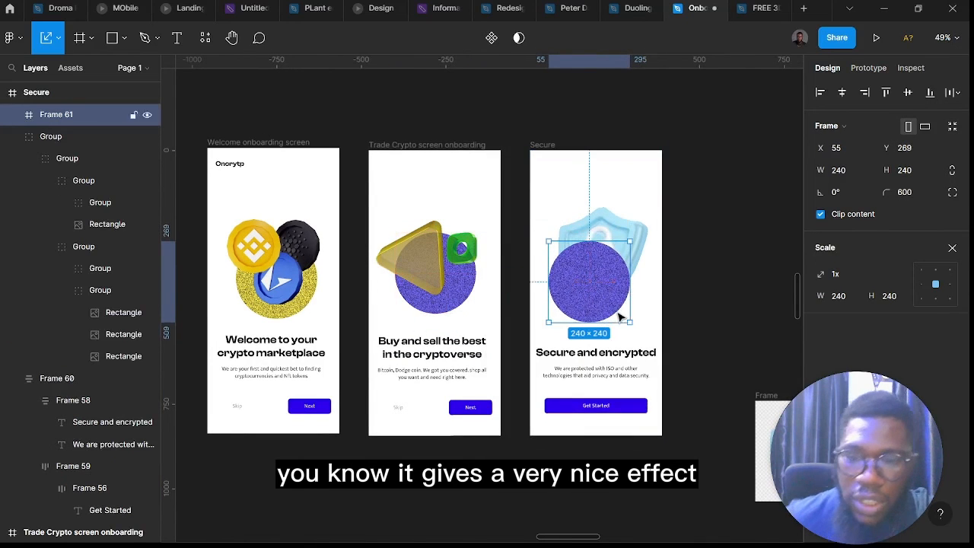
key(ctrl+bracketleft)
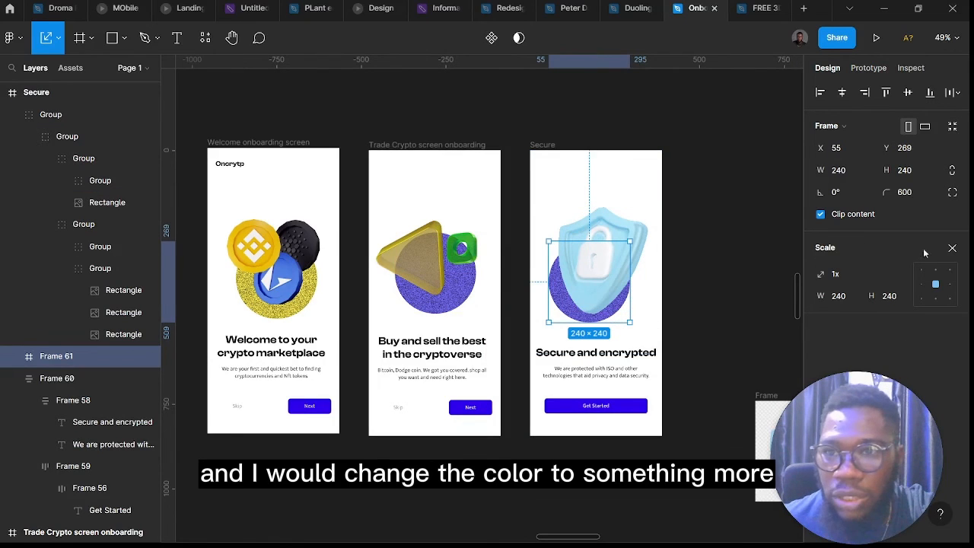
Change the fill of the Secure screen's noisy circle to the bright teal 00FFD1
click(952, 249)
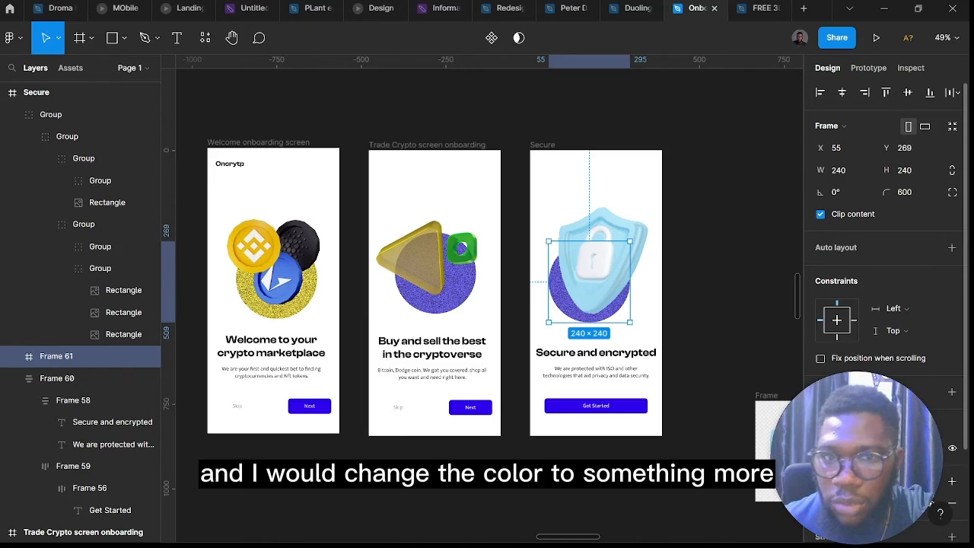
click(821, 503)
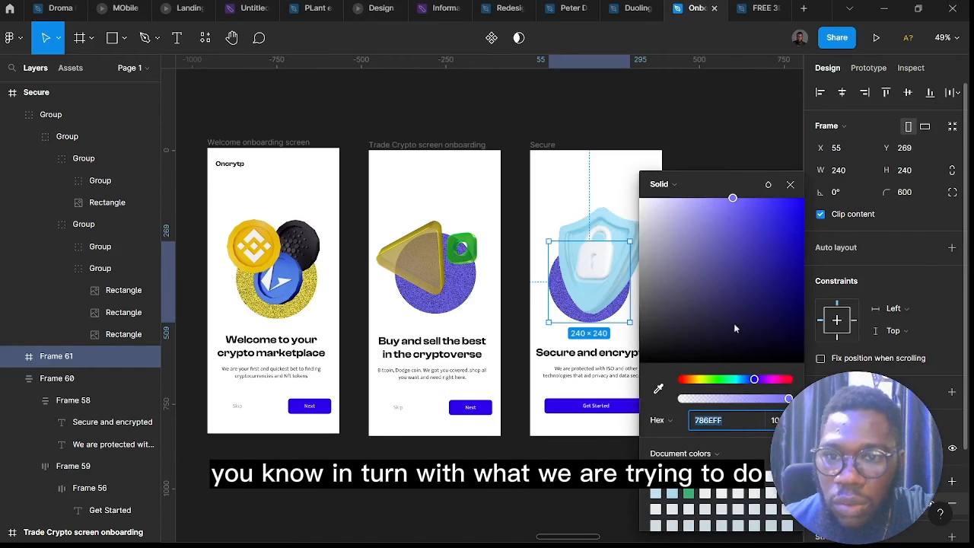
drag(753, 379, 739, 379)
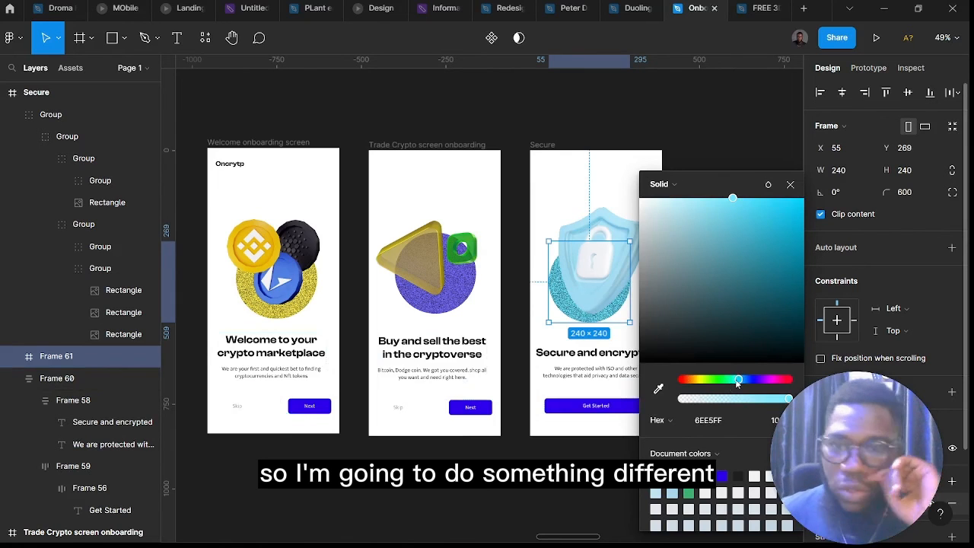
drag(744, 284, 811, 199)
mouse_move(738, 379)
mouse_down()
mouse_move(689, 380)
mouse_move(757, 379)
mouse_move(730, 379)
mouse_up()
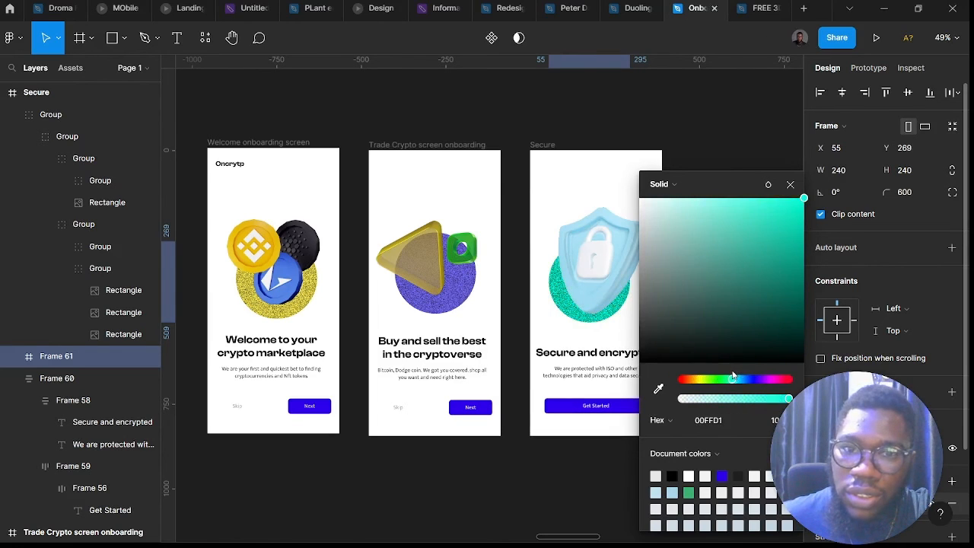
Scale the padlock shield on the Secure screen down to about 224 × 268
scroll(484, 432, right, 2)
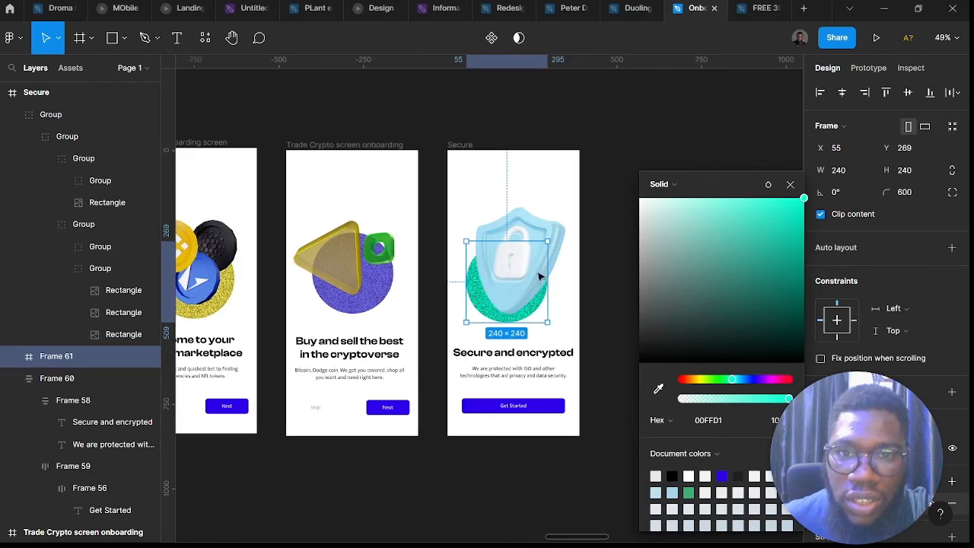
click(582, 251)
double_click(531, 256)
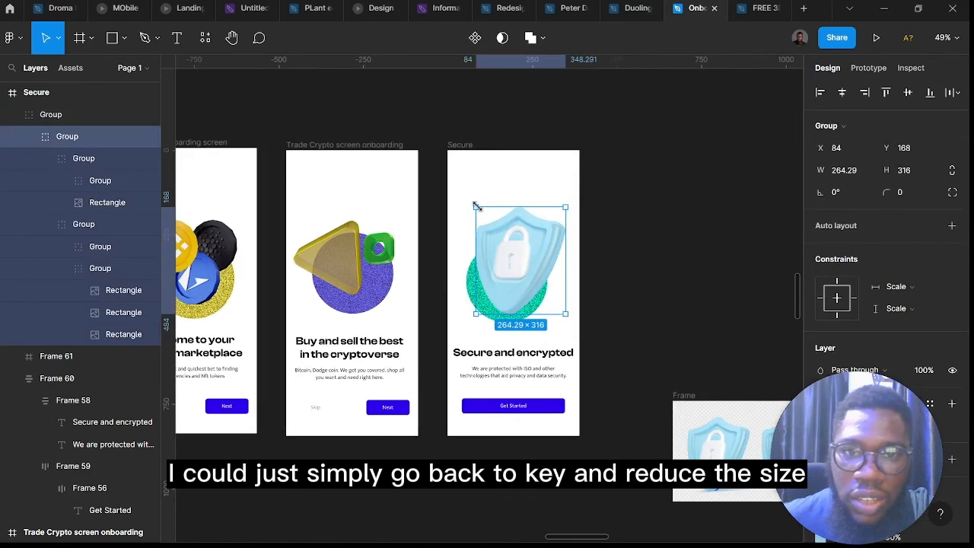
key(k)
drag(477, 209, 489, 297)
Reposition the noisy circle at about X 83, Y 266 and nudge the padlock shield so it overlaps the circle
click(479, 299)
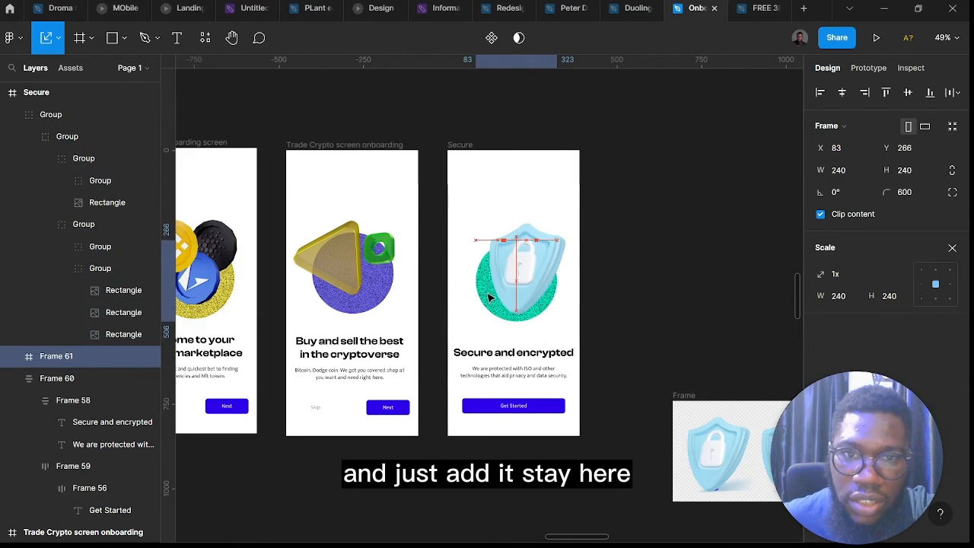
click(543, 237)
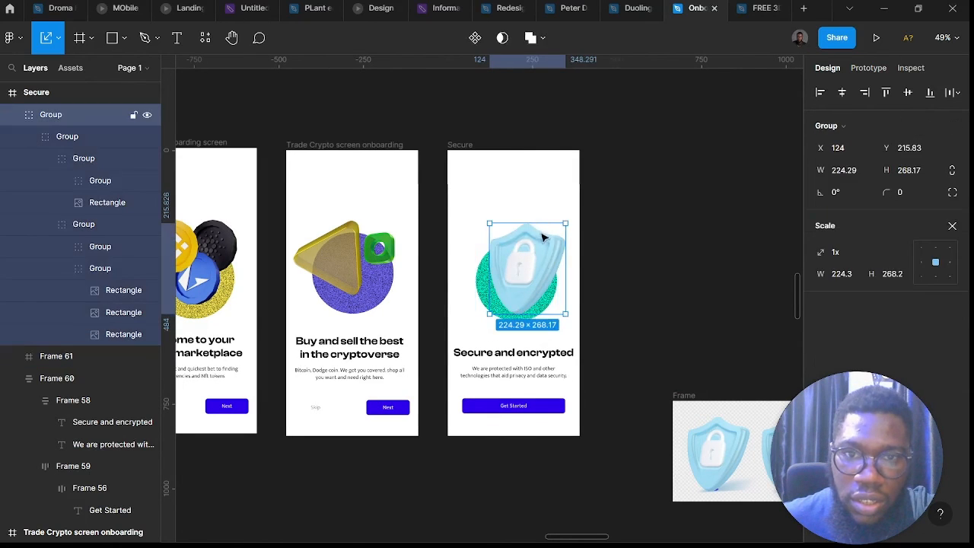
drag(532, 237, 529, 243)
click(676, 299)
Select the text-and-button frames on all three onboarding screens together and darken their blue selection color to 11024E
scroll(658, 309, down, 4)
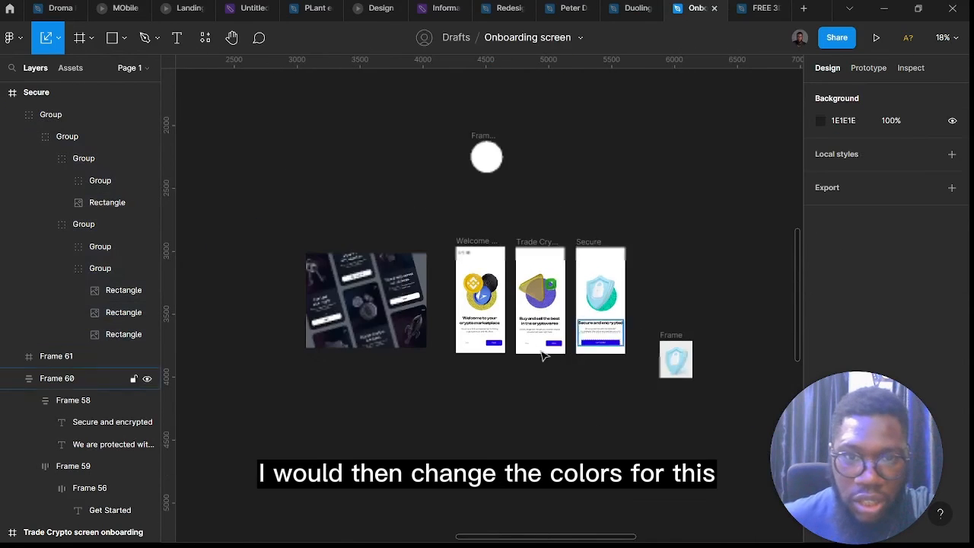
scroll(519, 350, up, 4)
click(463, 343)
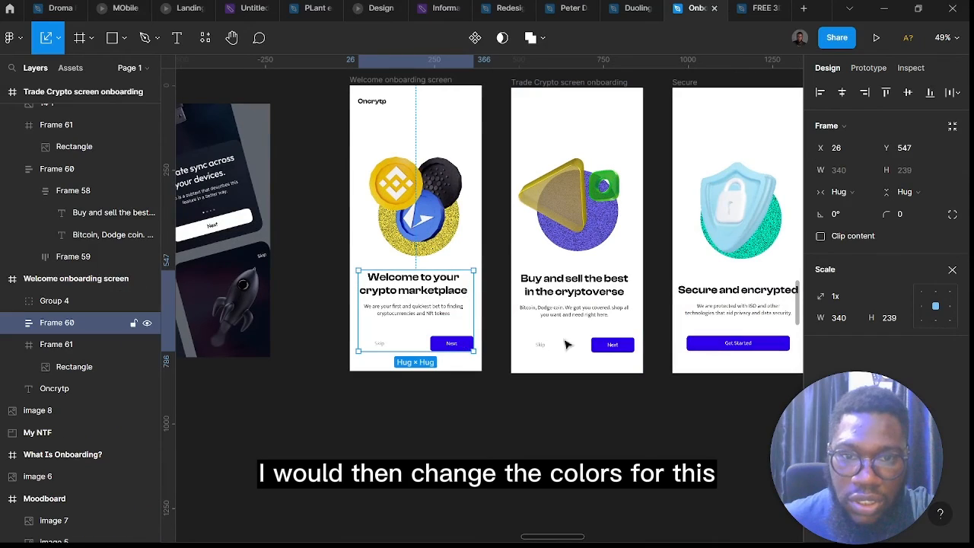
shift+click(601, 308)
shift+click(739, 321)
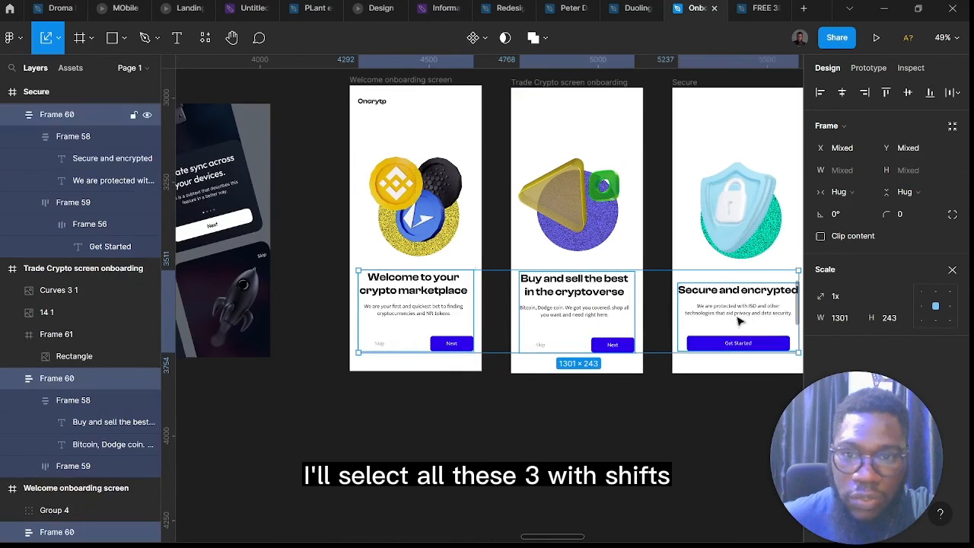
click(953, 271)
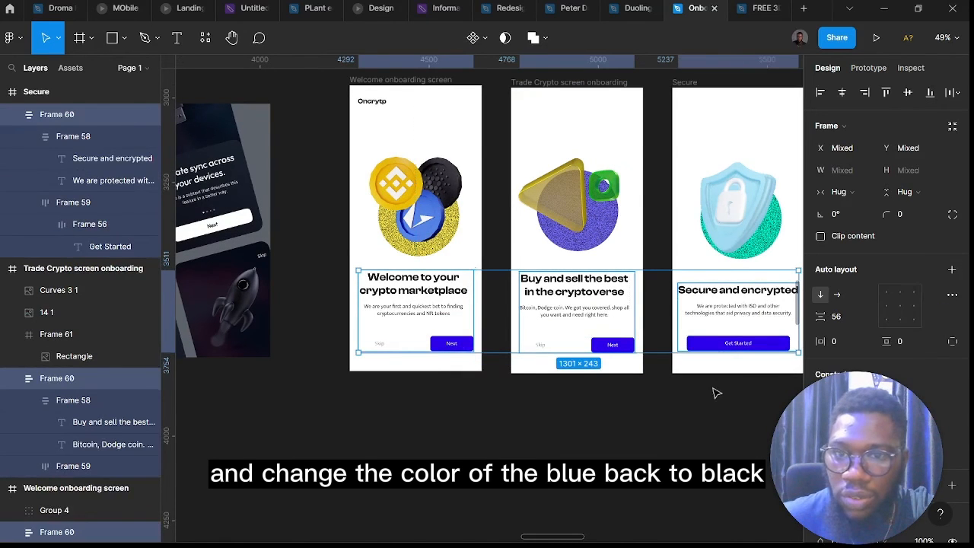
scroll(952, 381, down, 4)
click(820, 378)
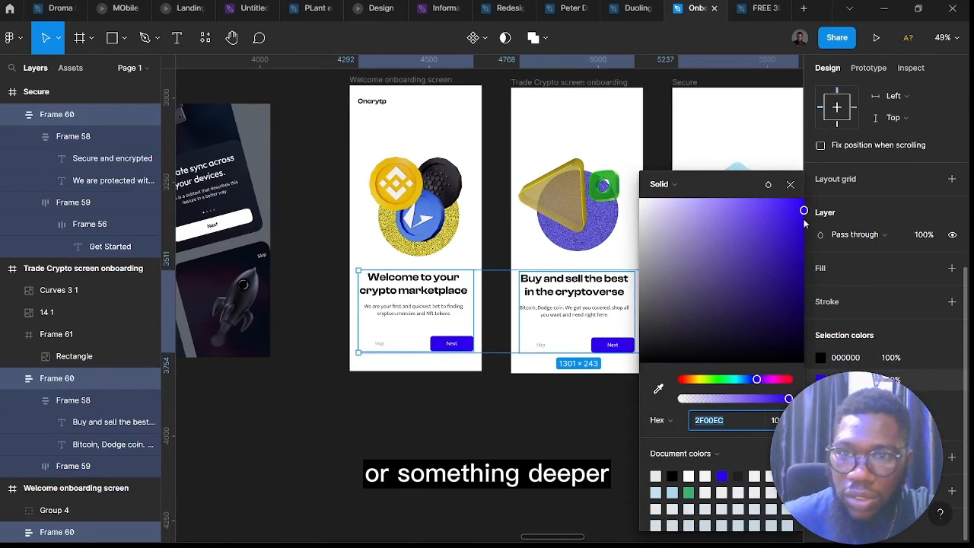
drag(804, 238, 800, 318)
scroll(515, 373, left, 4)
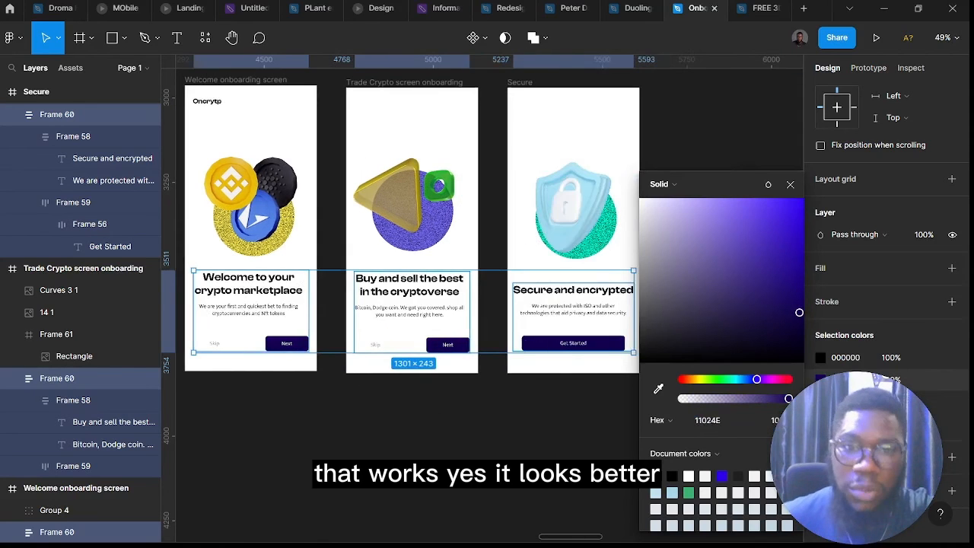
click(538, 432)
scroll(553, 454, down, 3)
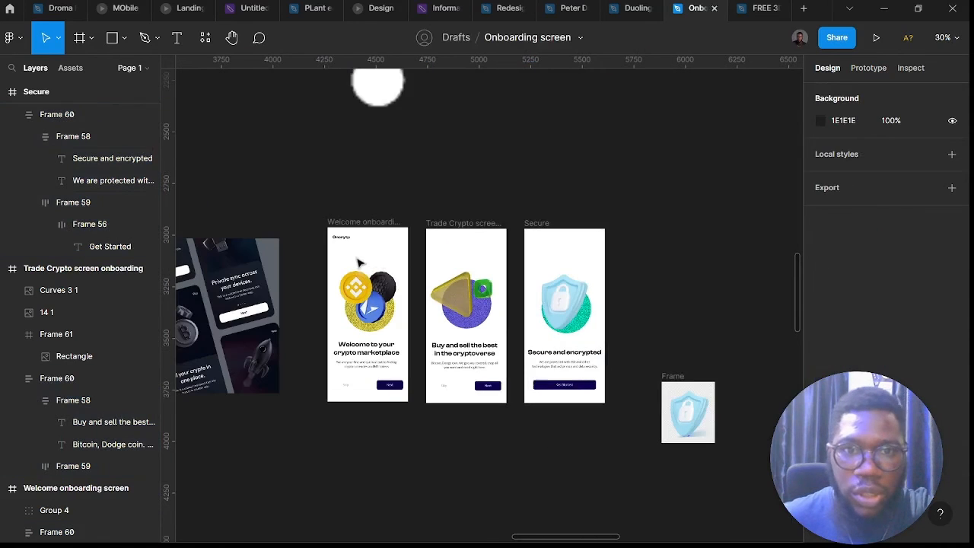
Add a prototype link from the Welcome screen's Next button that navigates to the Trade Crypto screen on click with an instant transition
scroll(360, 375, up, 4)
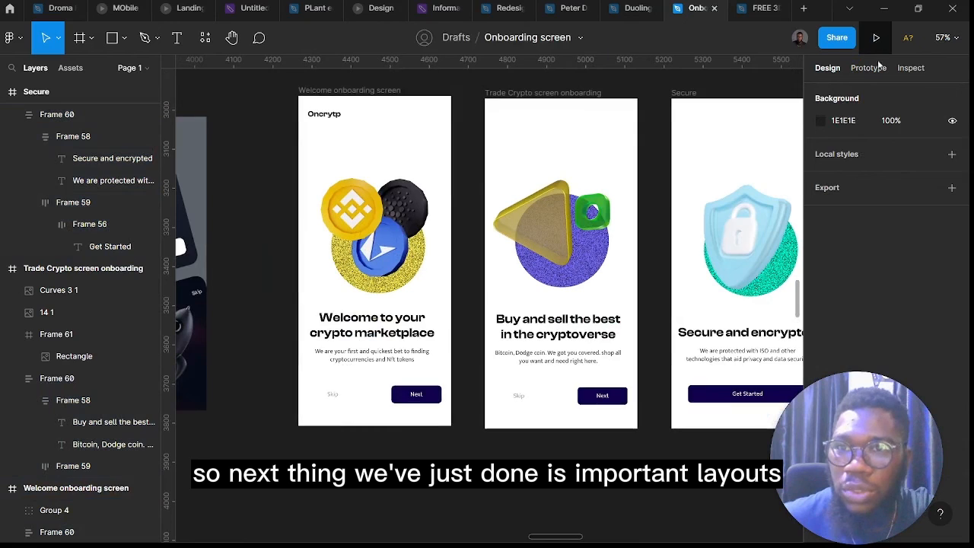
click(871, 68)
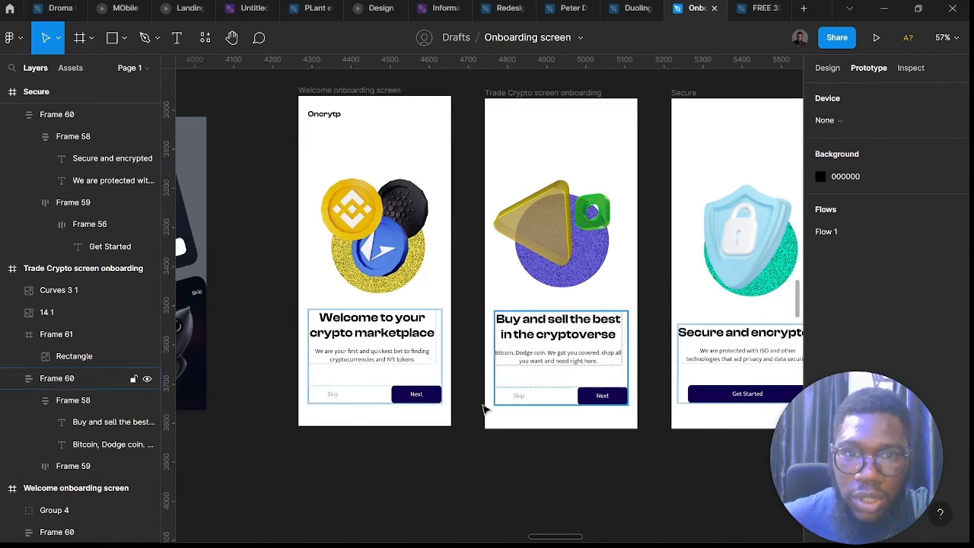
click(416, 394)
click(410, 473)
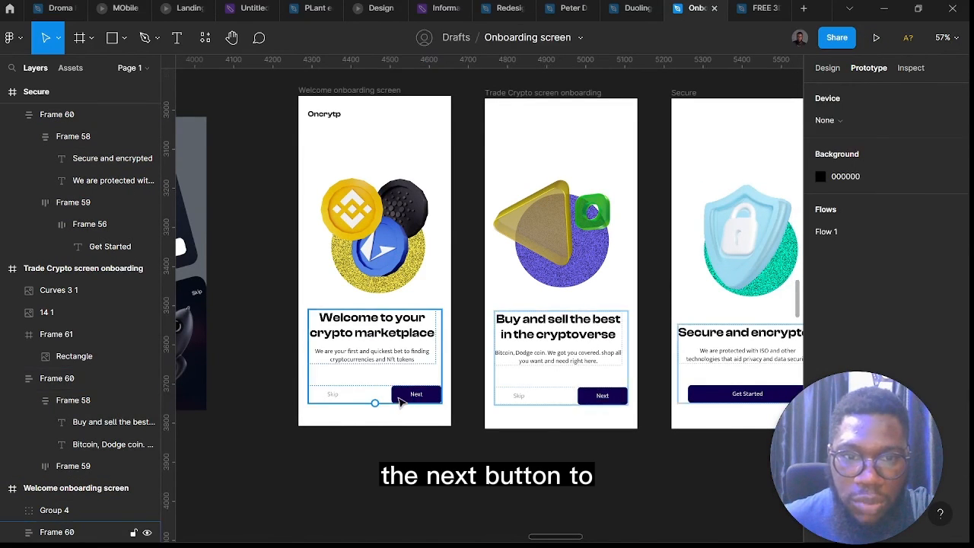
click(399, 401)
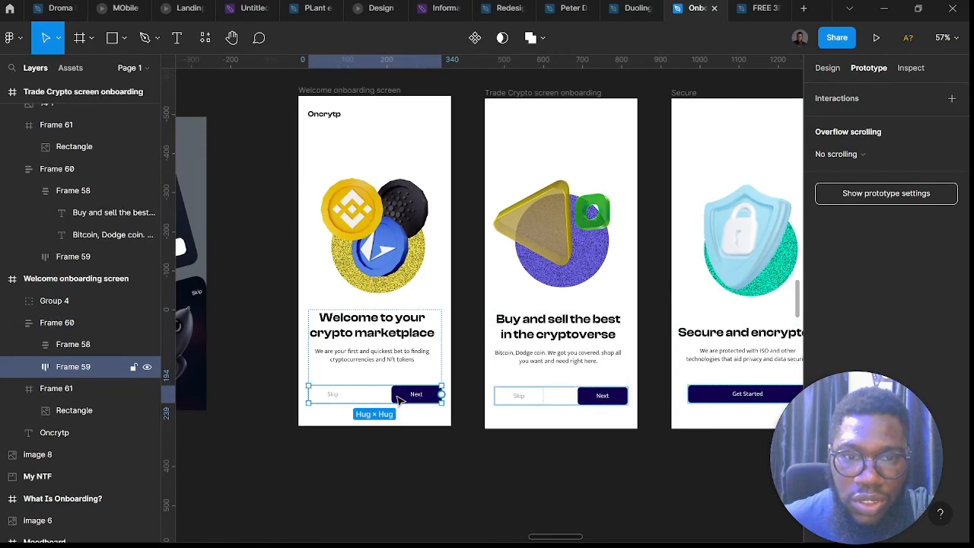
click(398, 401)
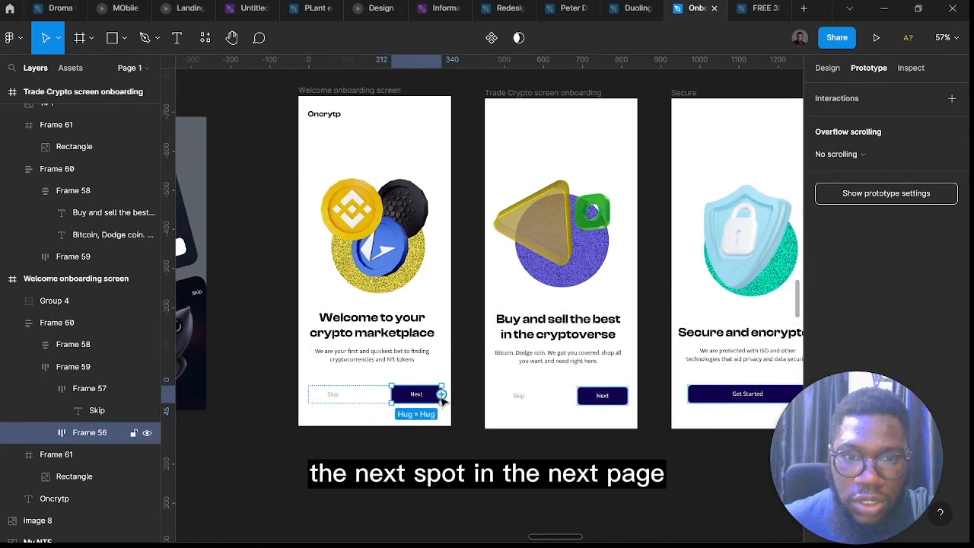
drag(508, 398, 532, 399)
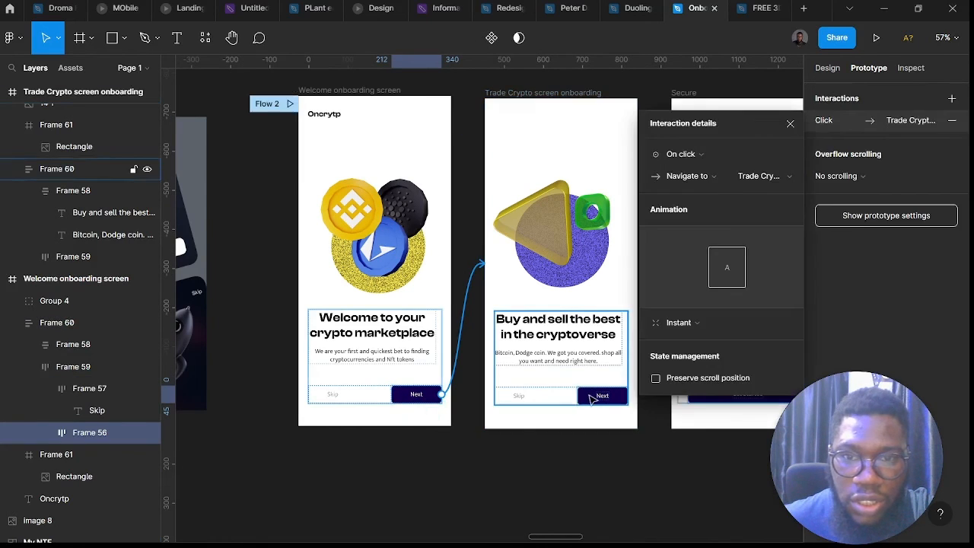
scroll(545, 408, right, 4)
scroll(545, 409, up, 2)
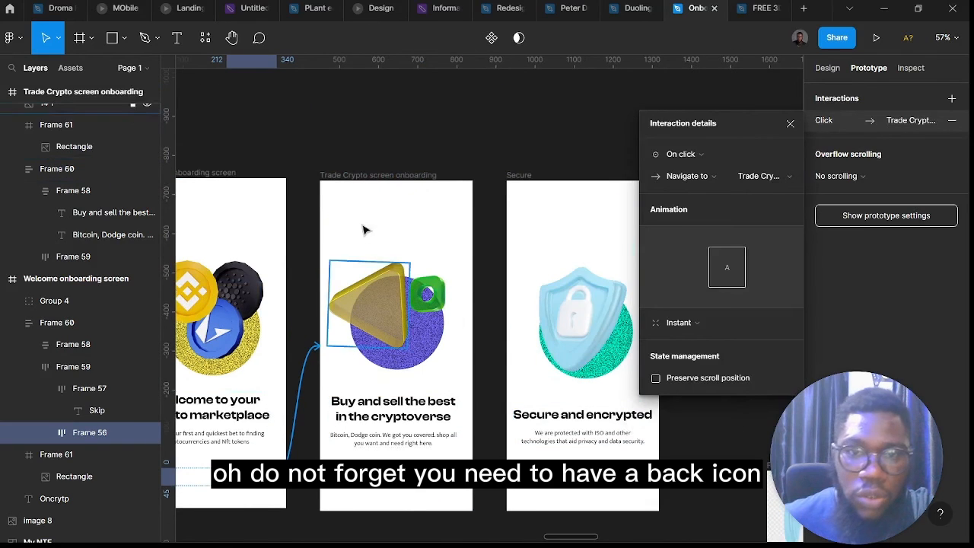
click(323, 133)
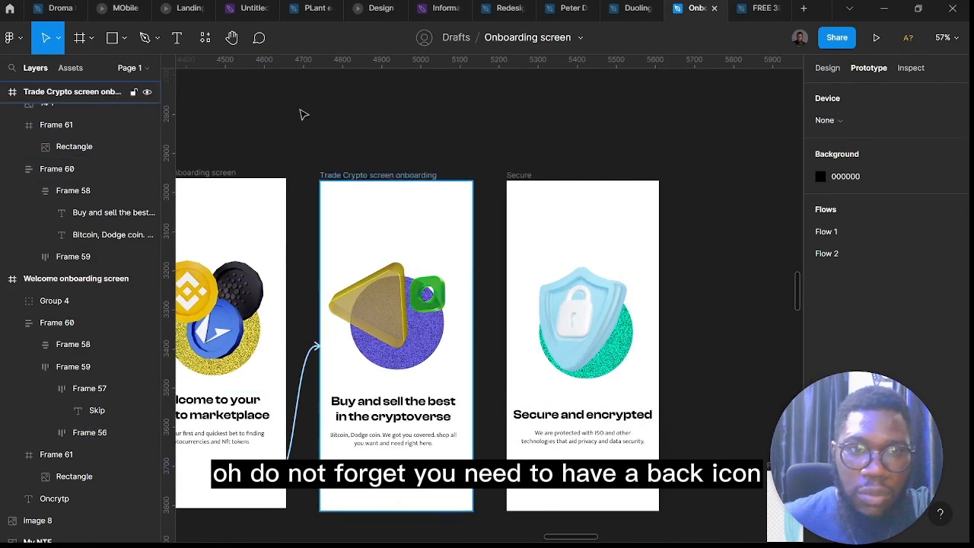
Search the plugins for "clayicon"
click(204, 37)
click(386, 108)
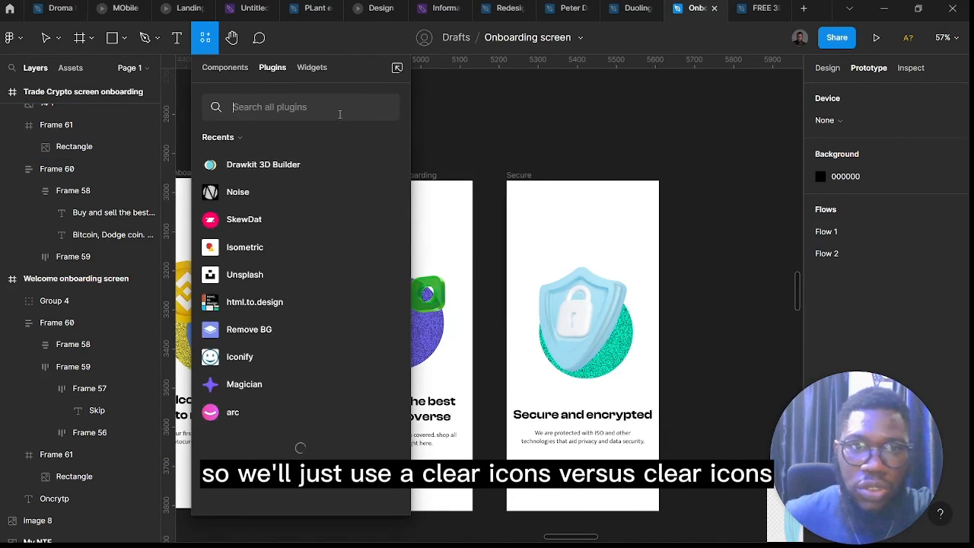
text(clay)
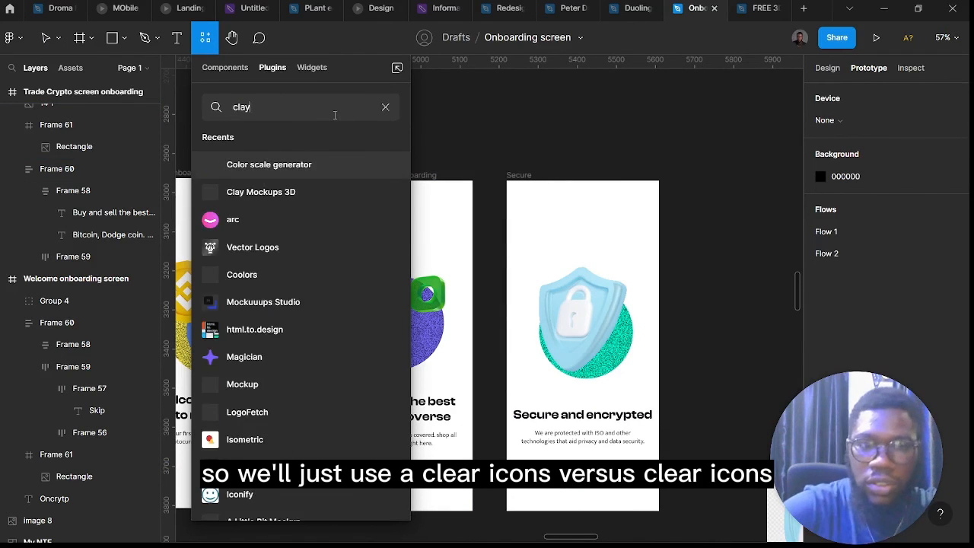
text(ico)
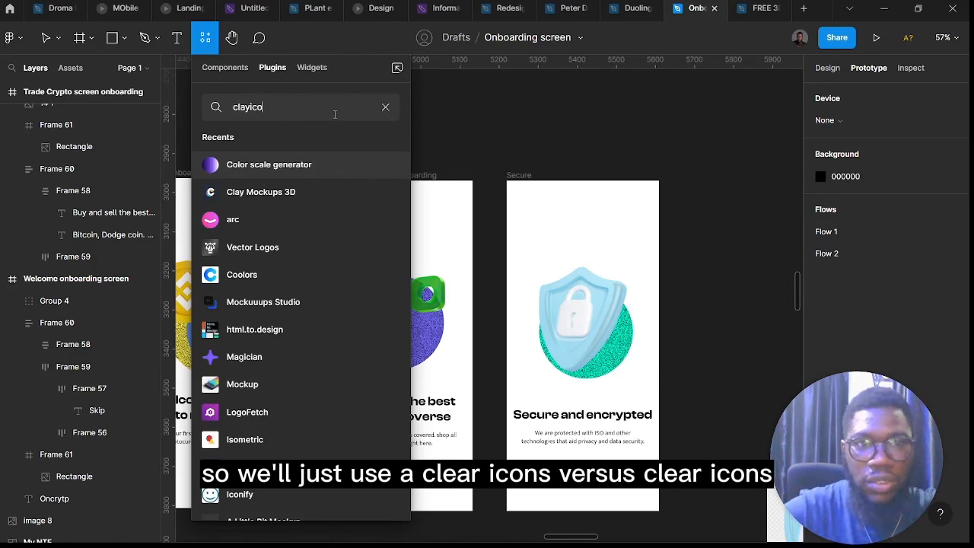
text(n)
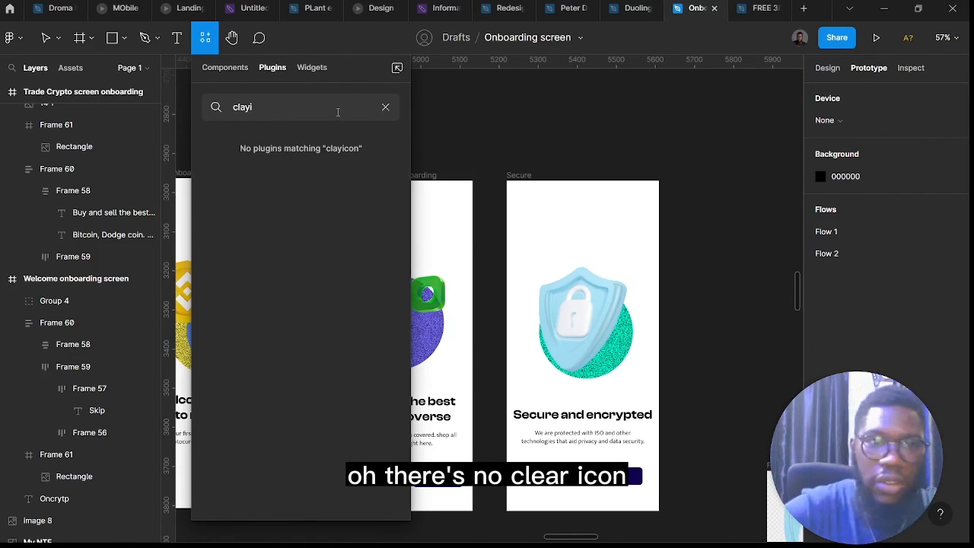
Search the plugins for "icon" instead and run Lucide Icons
key(BackSpace)
key(BackSpace)
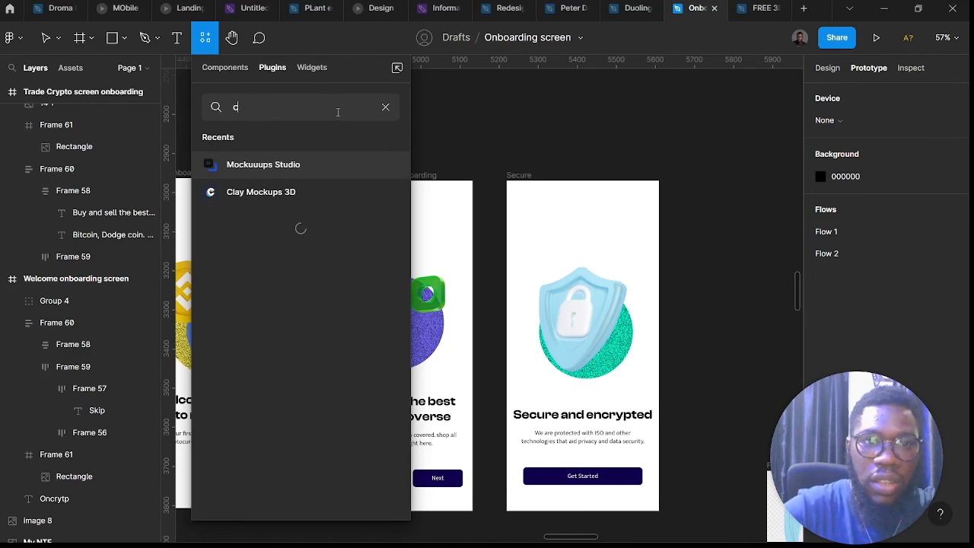
key(BackSpace)
text(icon)
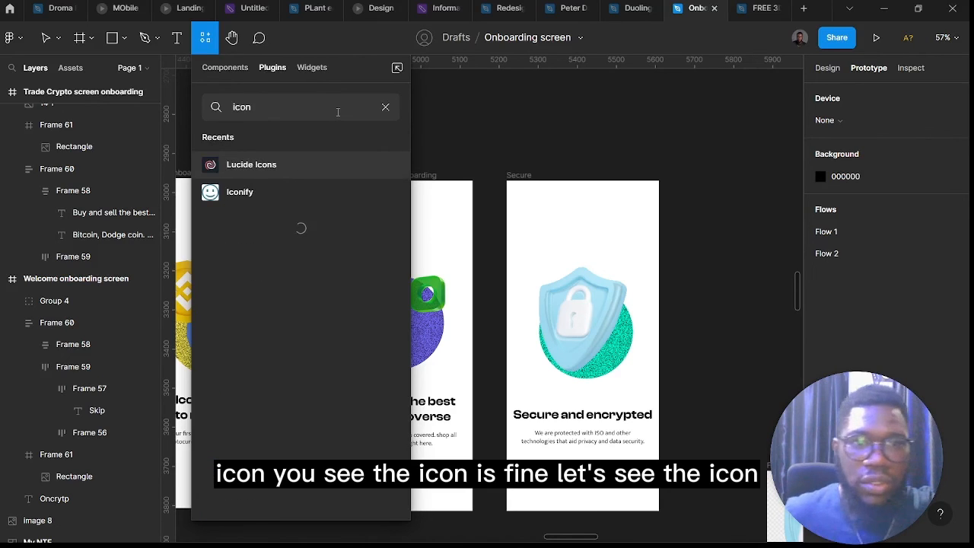
click(387, 165)
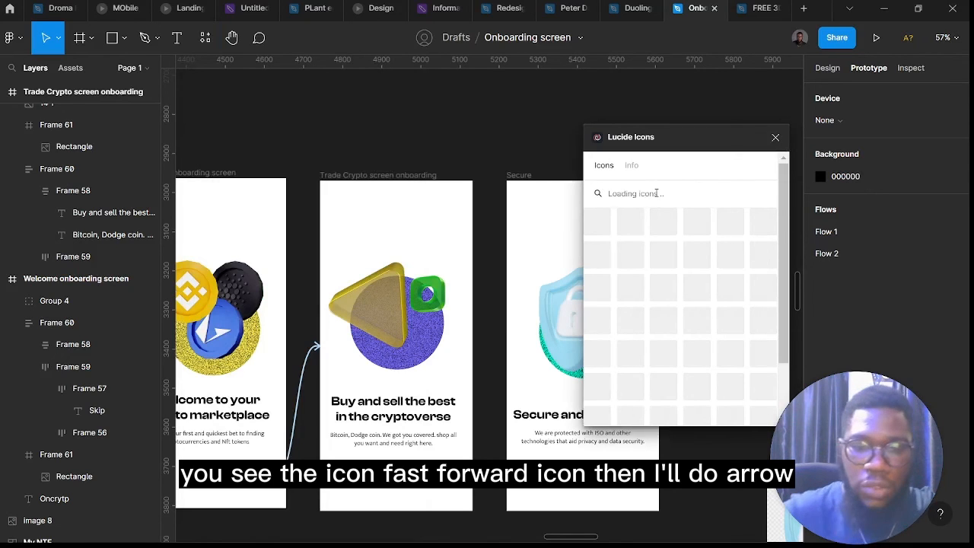
Search Lucide Icons for "arrow", insert the plain left chevron and close the plugin
text(arrow)
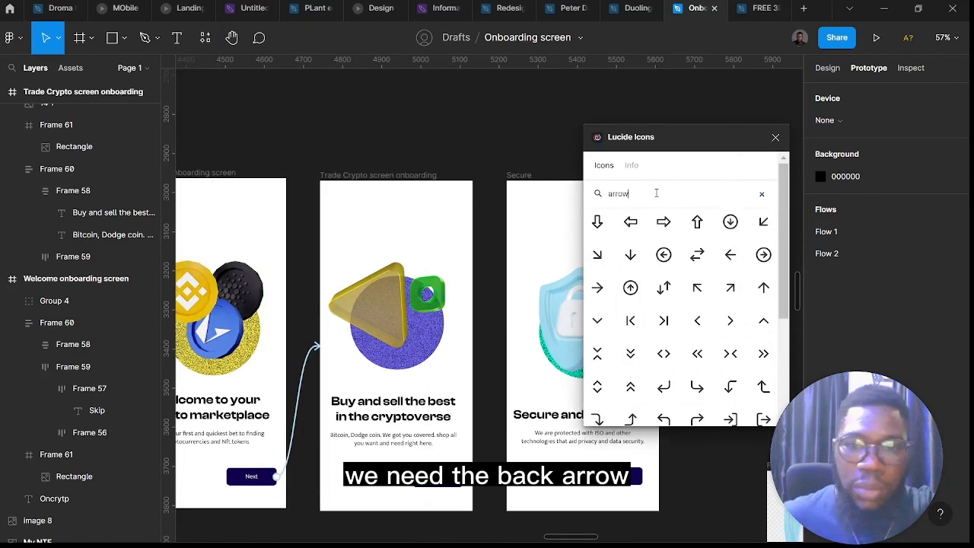
scroll(654, 327, down, 3)
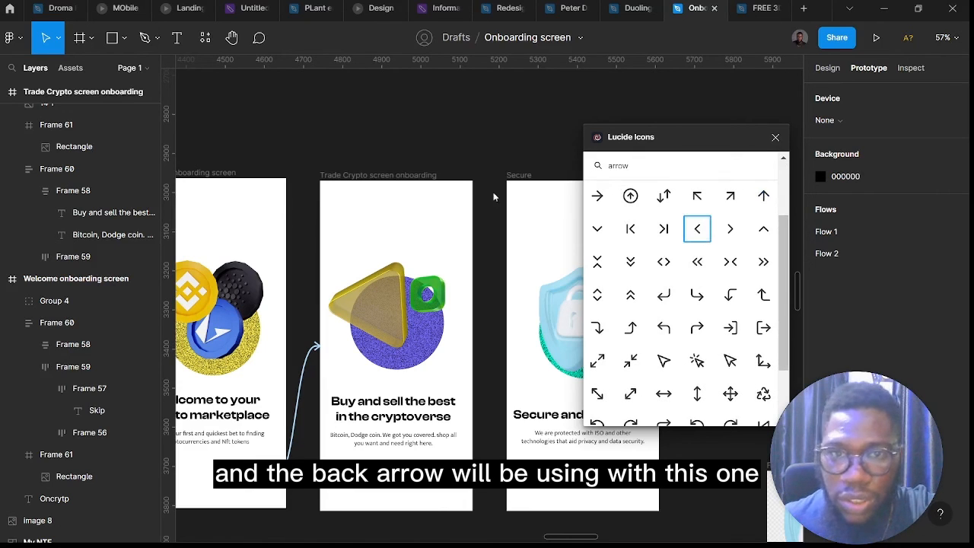
click(701, 231)
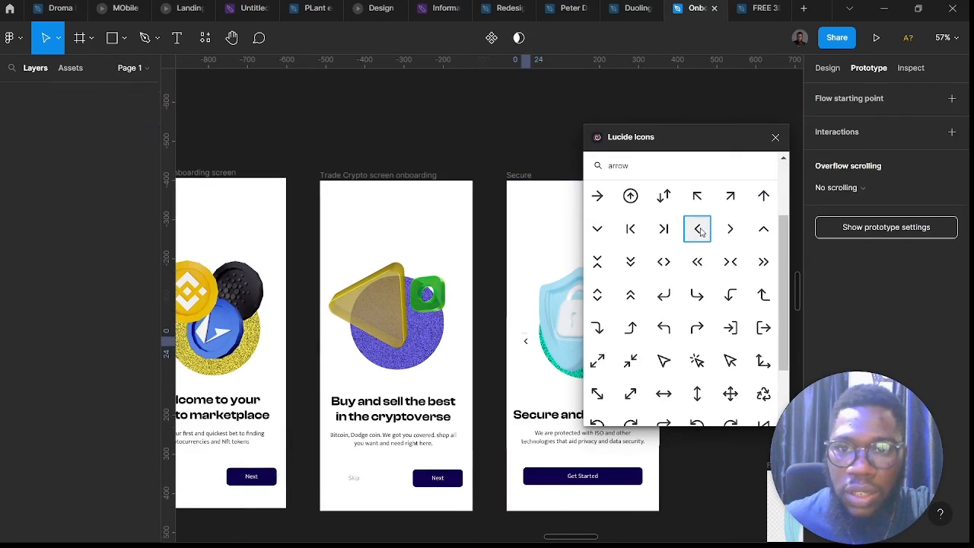
click(775, 137)
Move the left chevron into the upper-left corner of the Trade Crypto screen, at about X 23, Y 45
scroll(532, 343, up, 5)
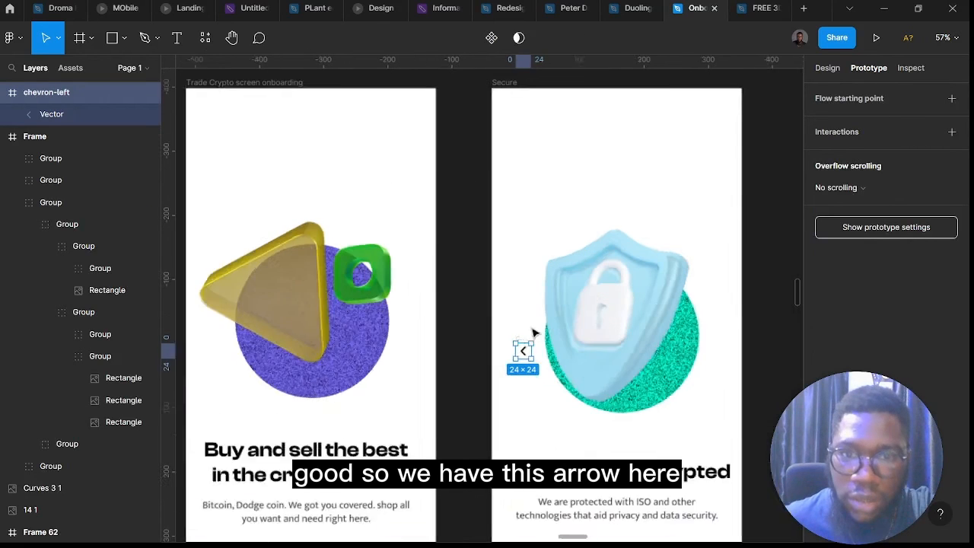
drag(516, 342, 377, 315)
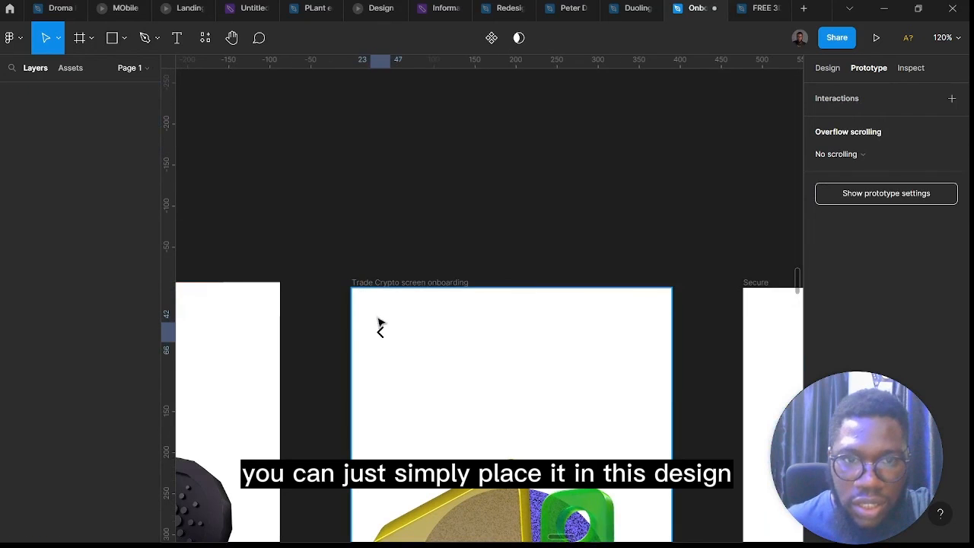
scroll(391, 261, down, 5)
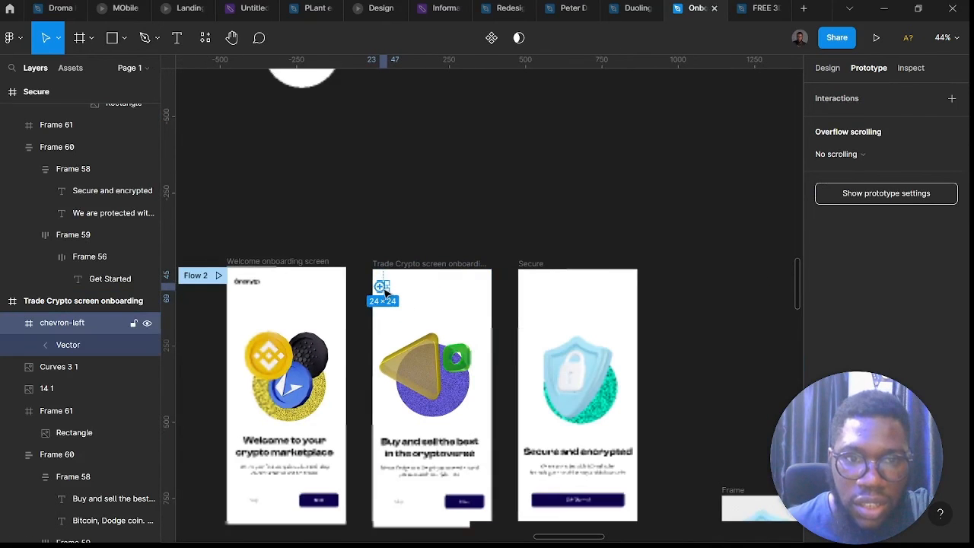
scroll(384, 293, up, 5)
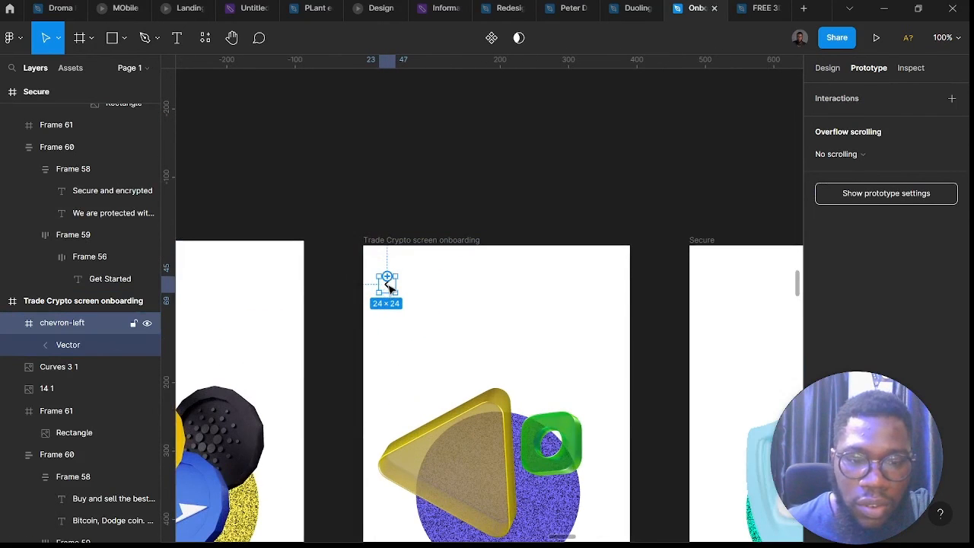
Place a copy of the back chevron in the upper-left corner of the Secure screen, at about X 29, Y 48
drag(387, 279, 724, 273)
click(827, 68)
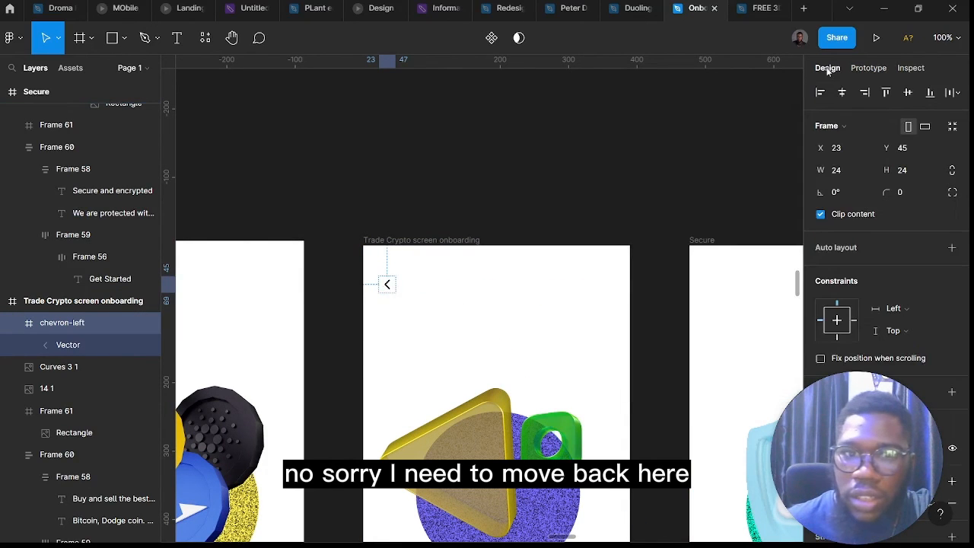
double_click(386, 286)
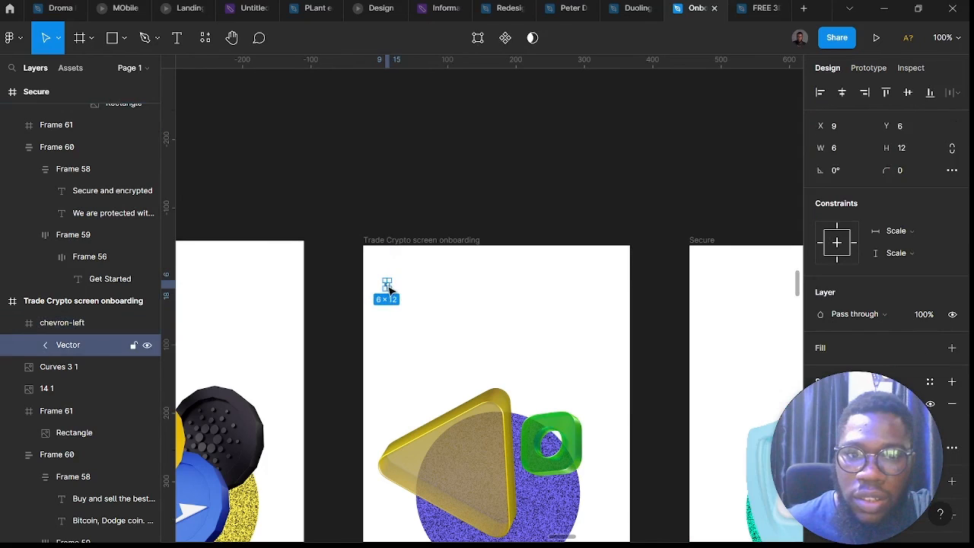
click(449, 199)
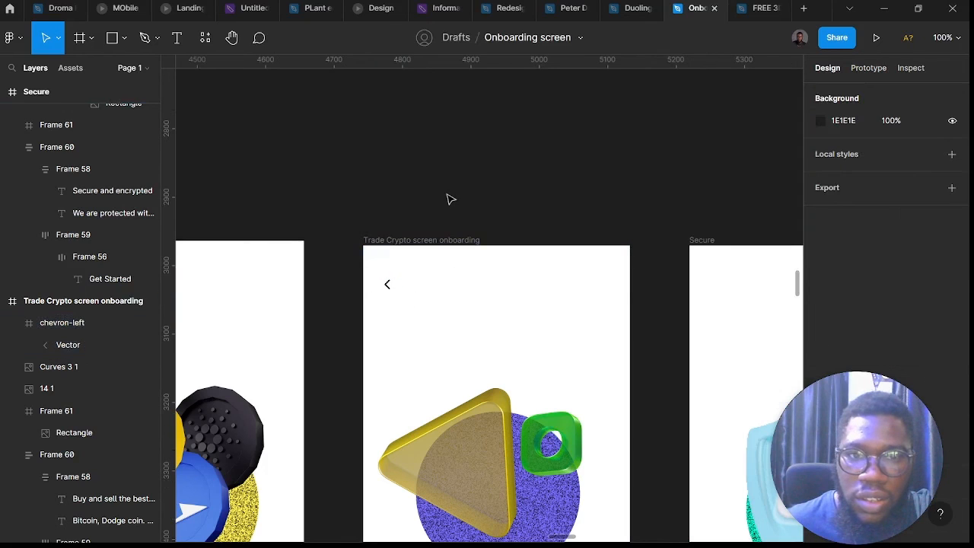
click(387, 283)
drag(387, 286, 726, 255)
scroll(533, 232, down, 5)
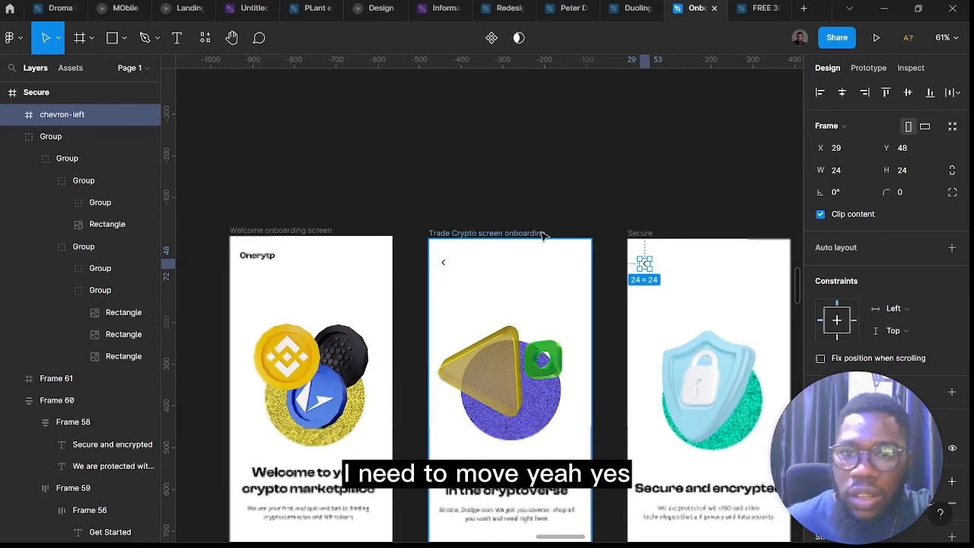
click(618, 200)
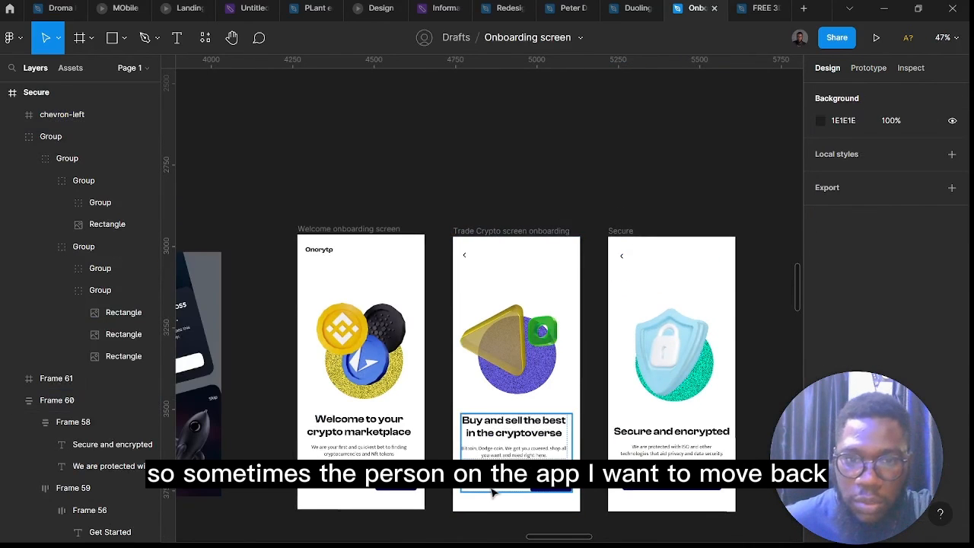
Redirect the Trade Crypto chevron's prototype link to the Welcome screen and the Secure chevron's link to the Trade Crypto screen
click(868, 72)
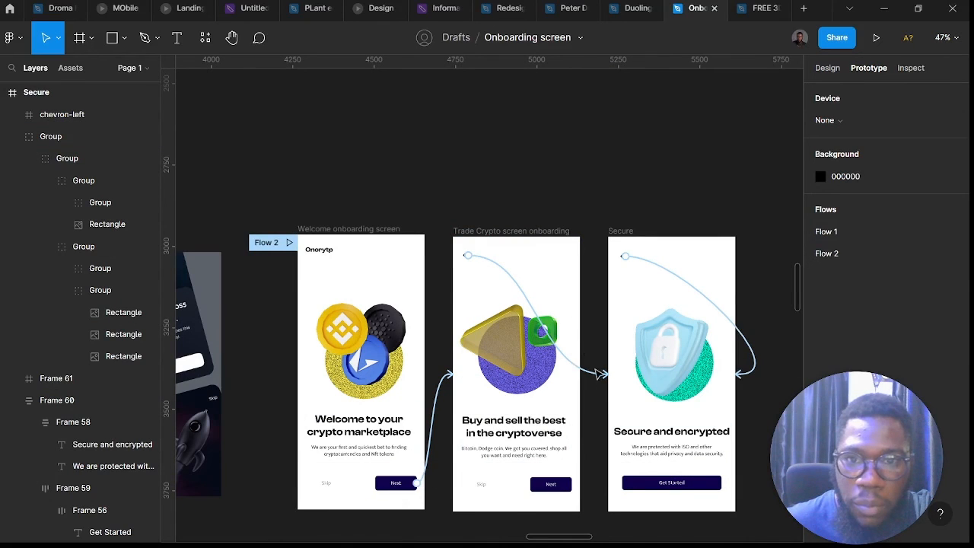
click(599, 373)
drag(574, 382, 427, 365)
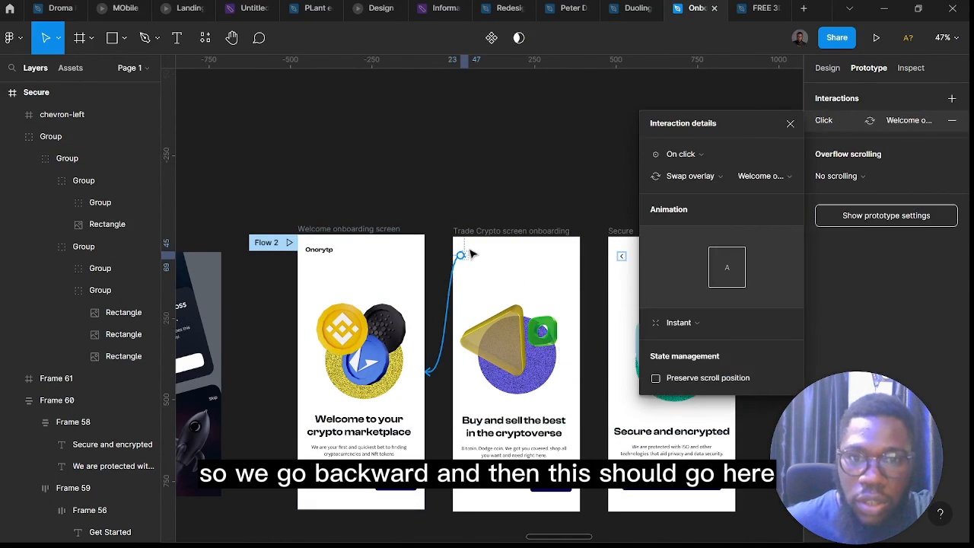
click(621, 257)
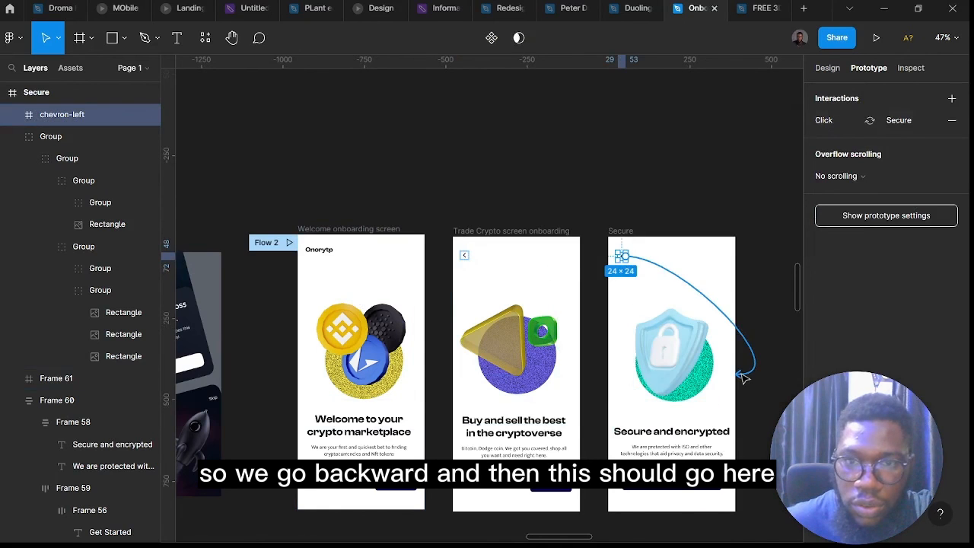
drag(741, 375, 487, 377)
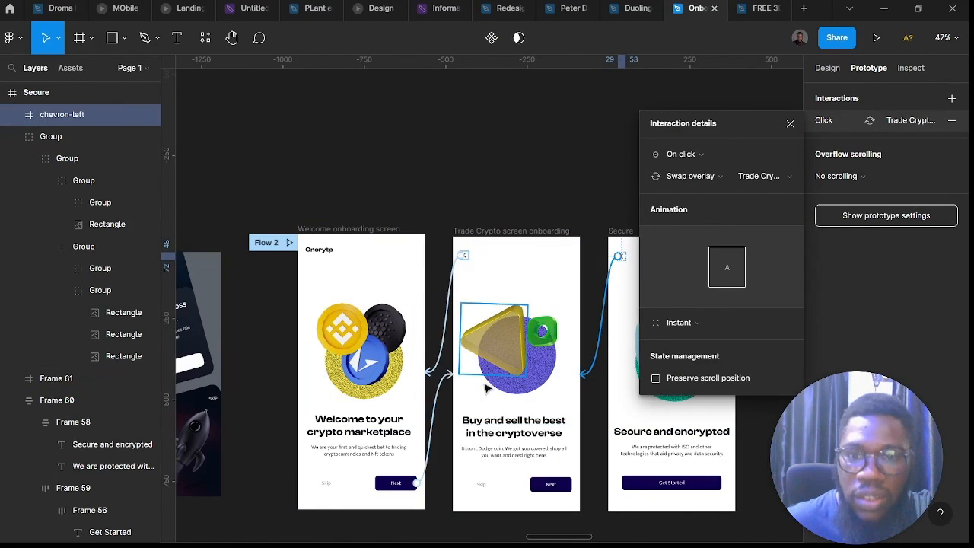
Add a prototype link from the Trade Crypto screen's Next button to the Secure screen
scroll(323, 368, right, 2)
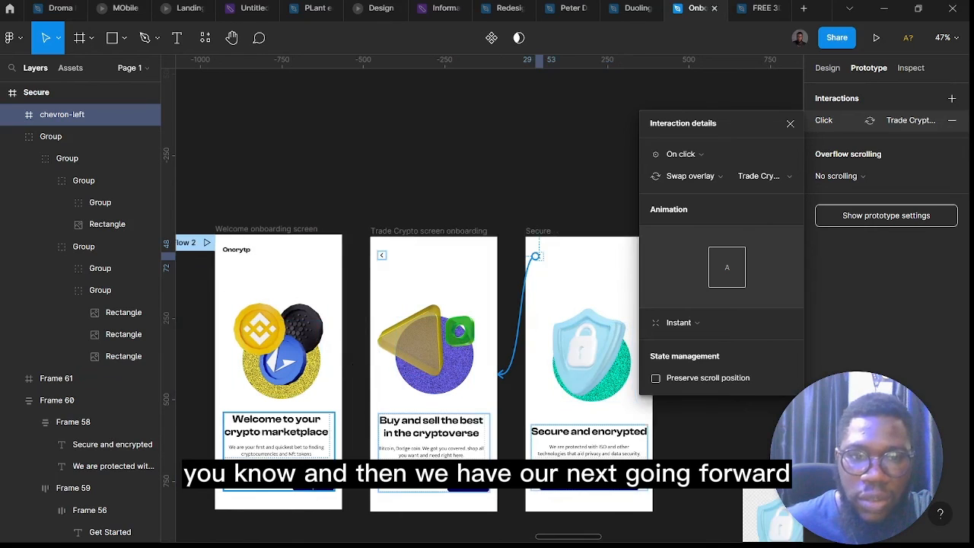
click(315, 491)
double_click(476, 492)
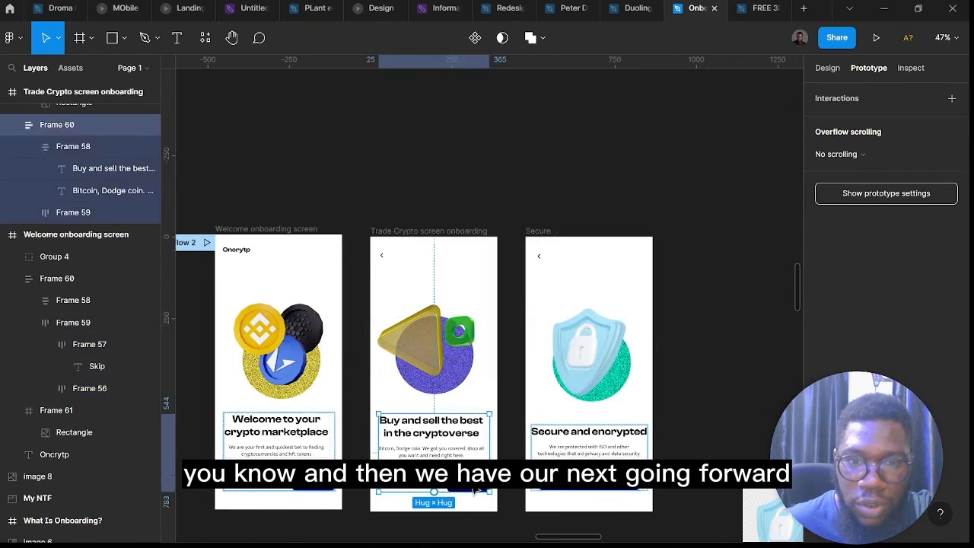
drag(514, 265, 542, 271)
Remove the prototype interaction from the Secure screen's back chevron
click(541, 257)
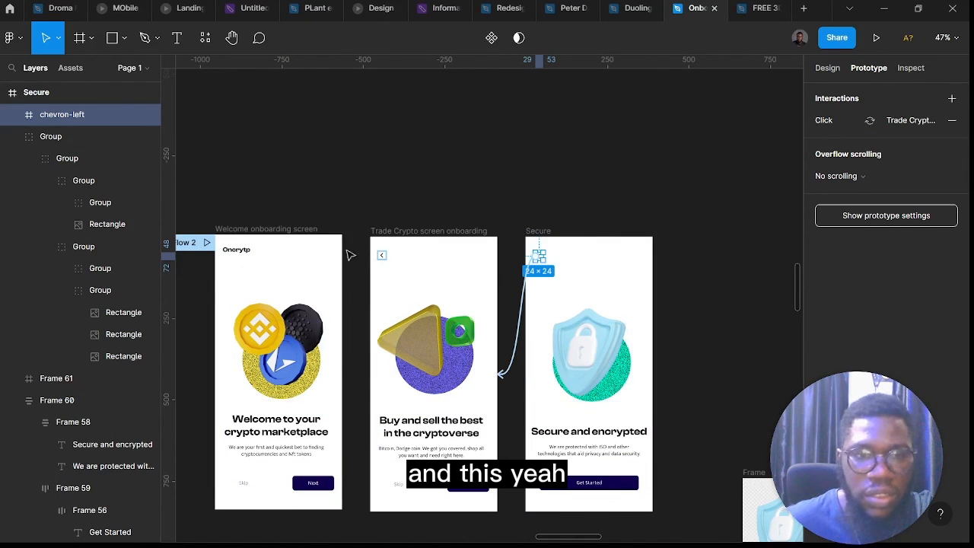
scroll(353, 326, down, 3)
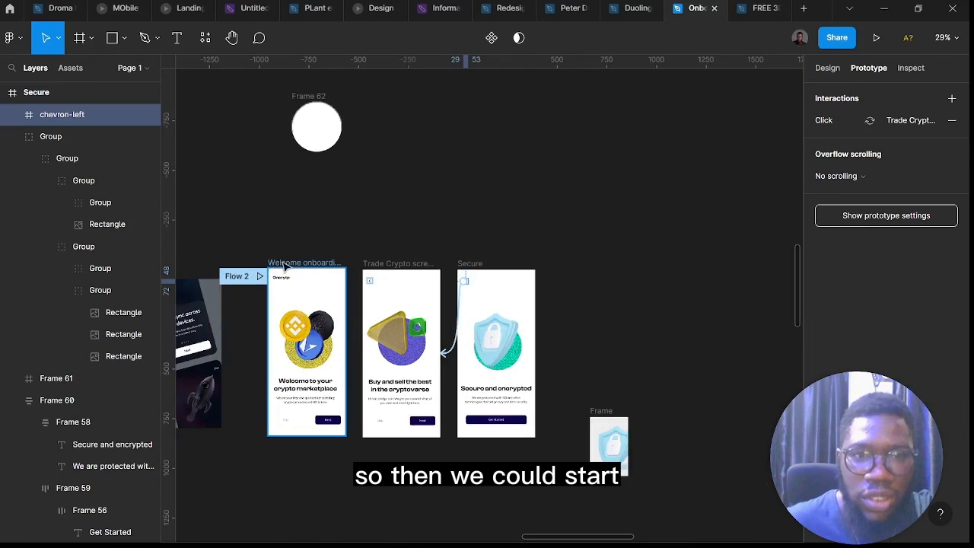
click(952, 120)
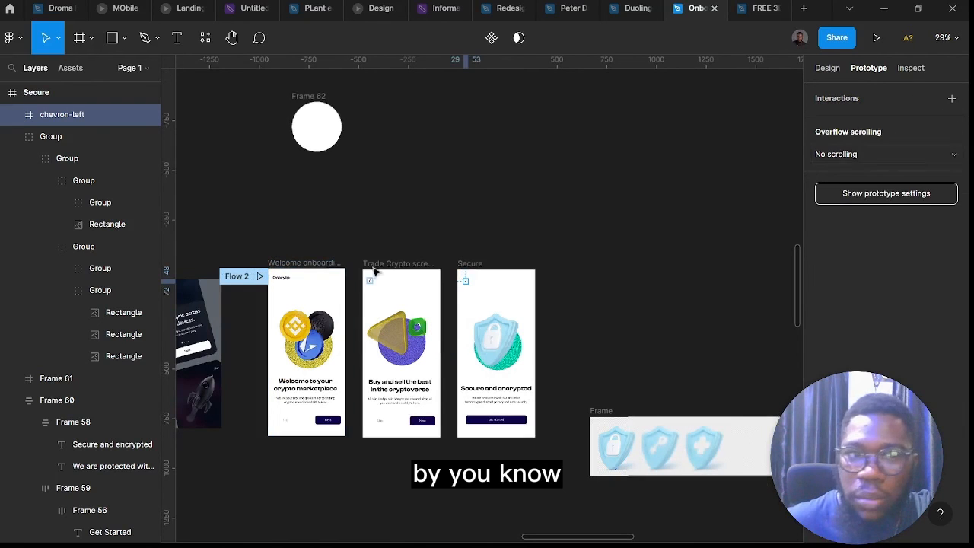
Remove the Flow 2 starting point from the Welcome screen and keep that screen selected
click(247, 279)
click(952, 99)
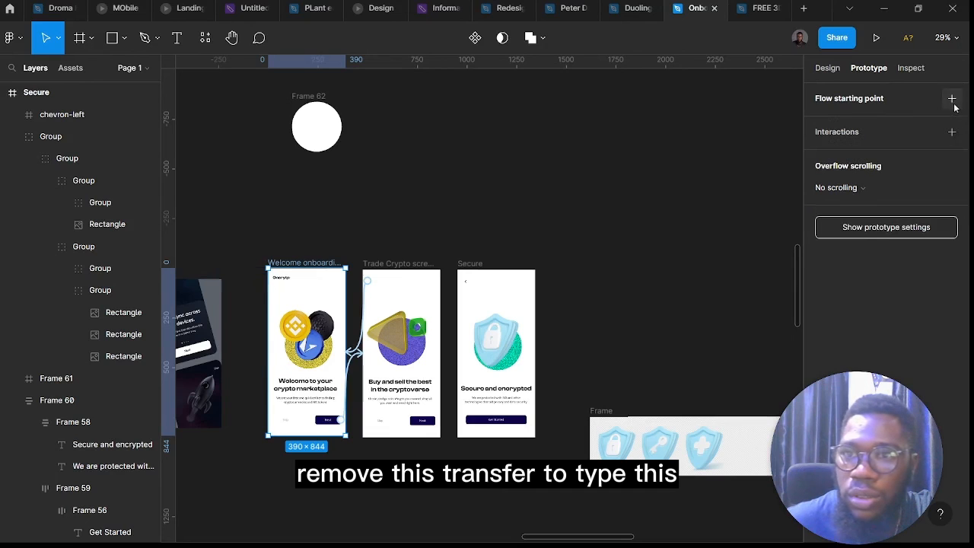
click(301, 262)
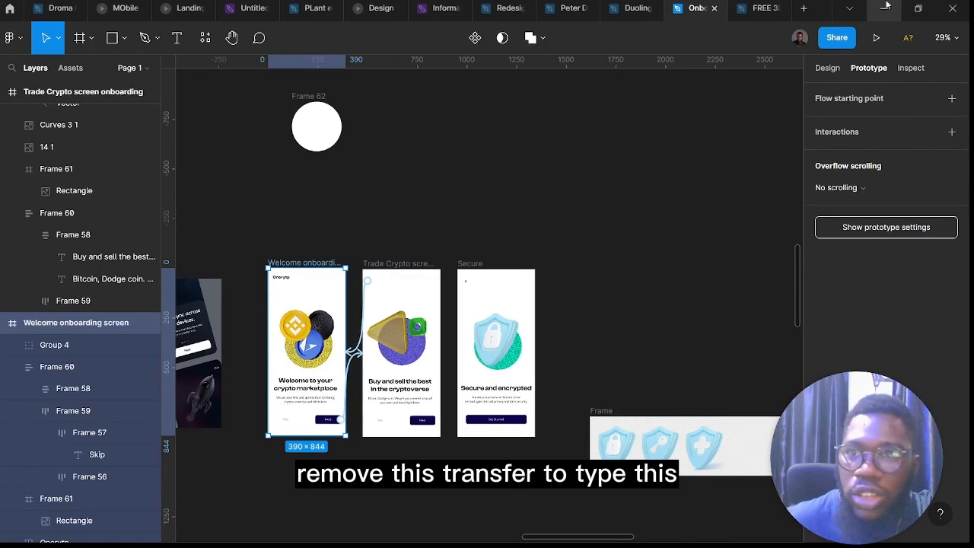
Preview the prototype from the Welcome screen, advance through the screens with their Next buttons, and return to the design file
click(875, 37)
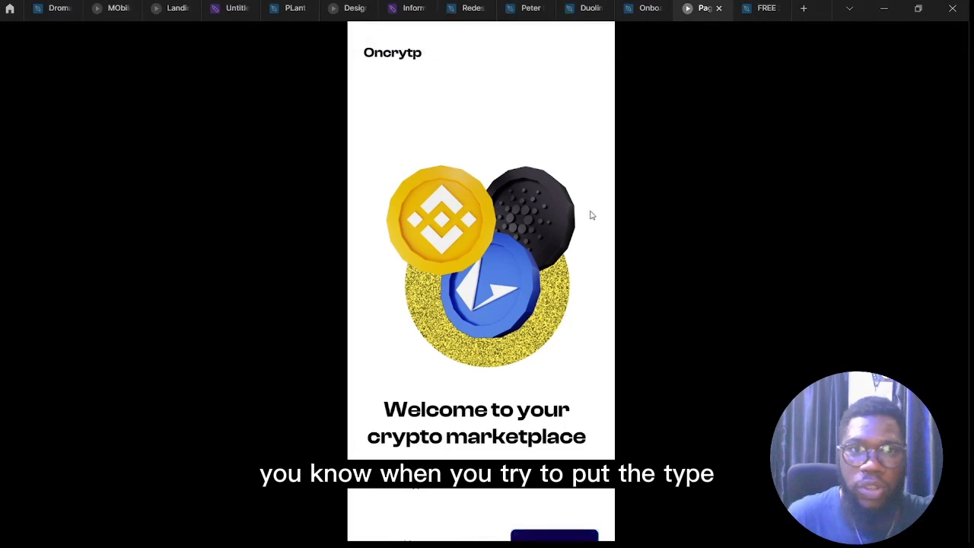
scroll(588, 224, down, 1)
click(548, 491)
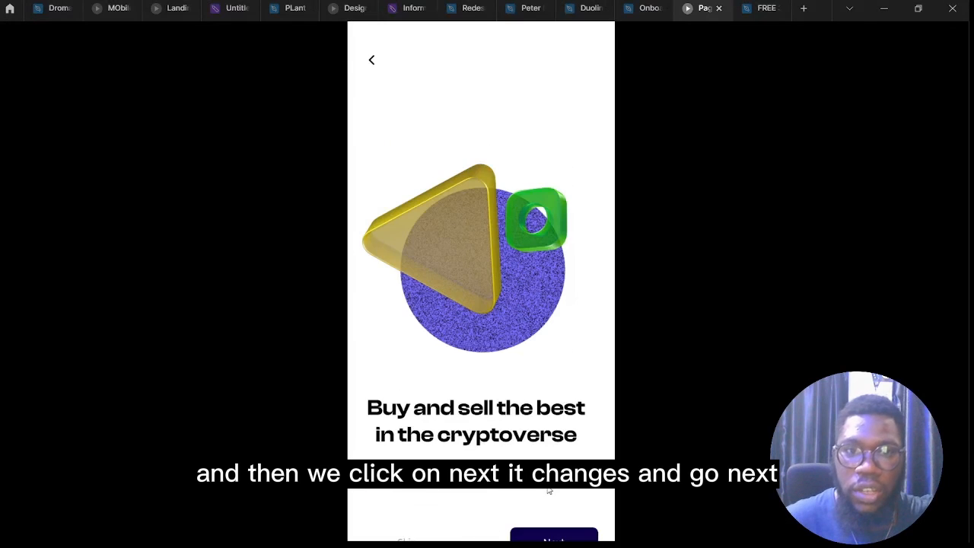
click(548, 538)
click(641, 8)
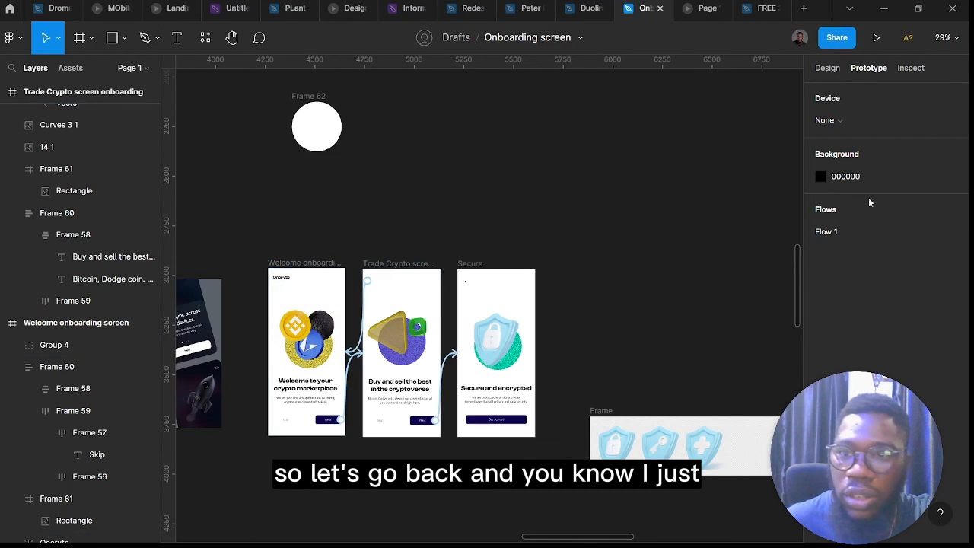
Set the prototype's preview device to iPhone 14 Plus
click(828, 67)
click(868, 67)
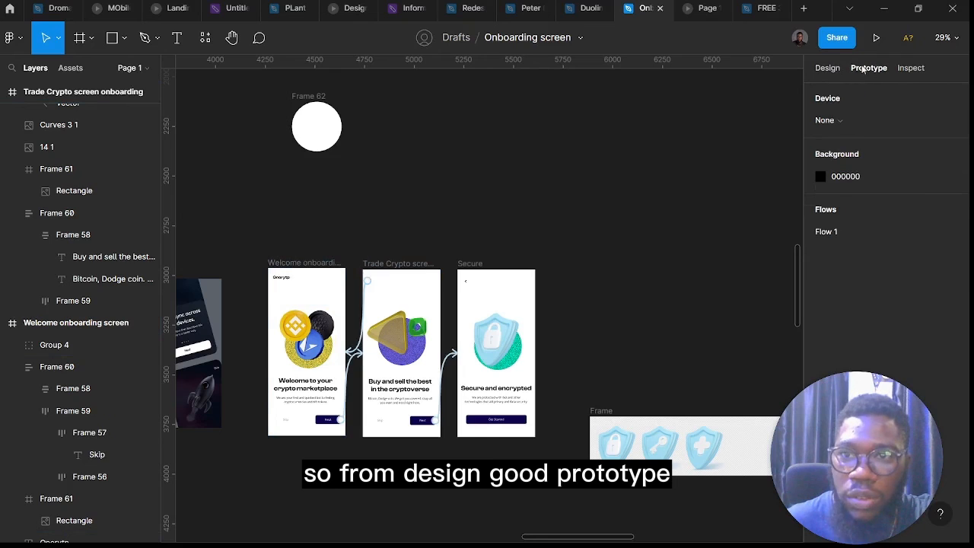
click(840, 121)
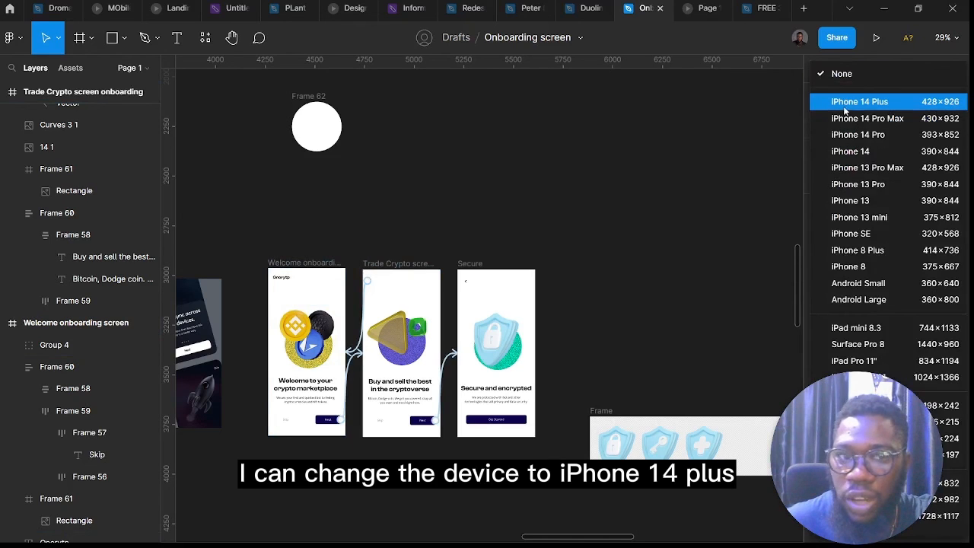
click(844, 106)
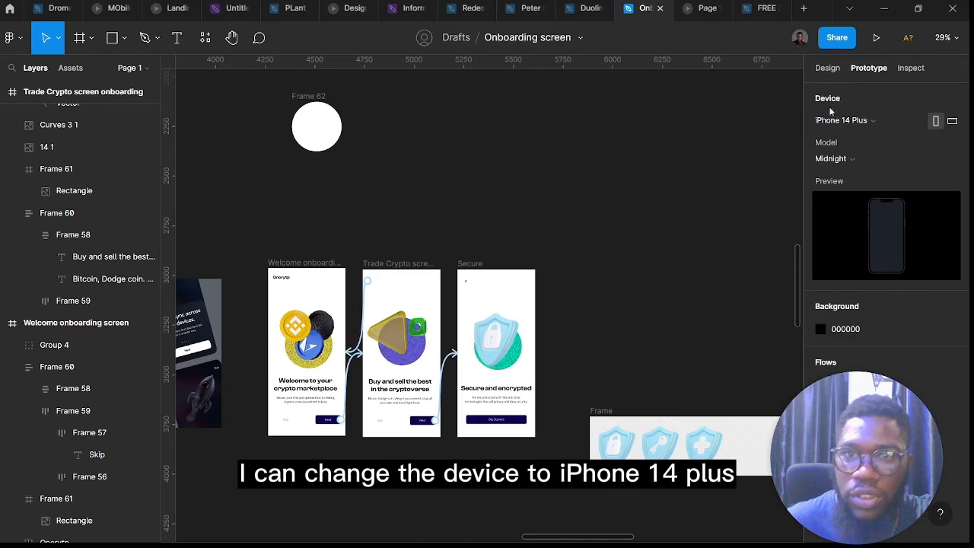
Change the prototype background color to a deep blue, 0012B5
click(820, 330)
click(707, 380)
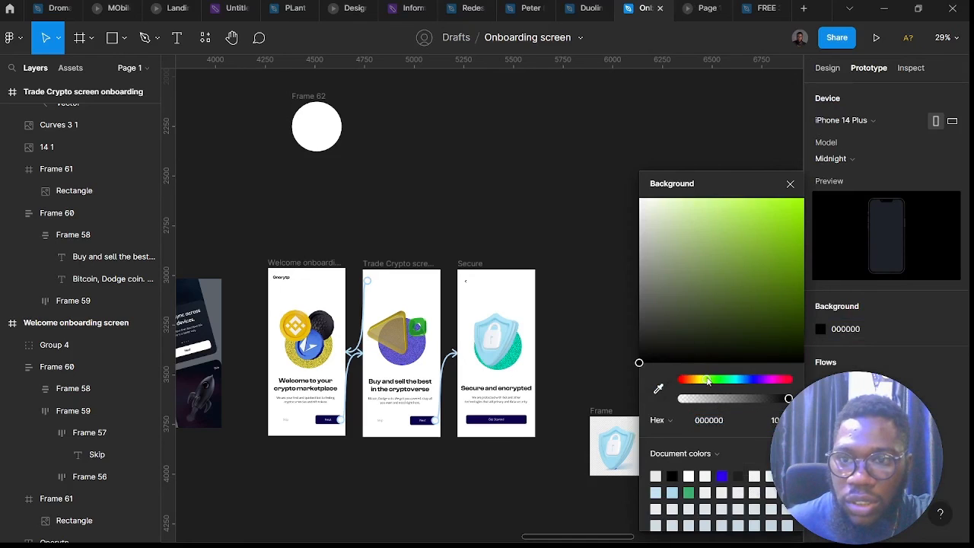
click(749, 379)
drag(789, 212, 815, 254)
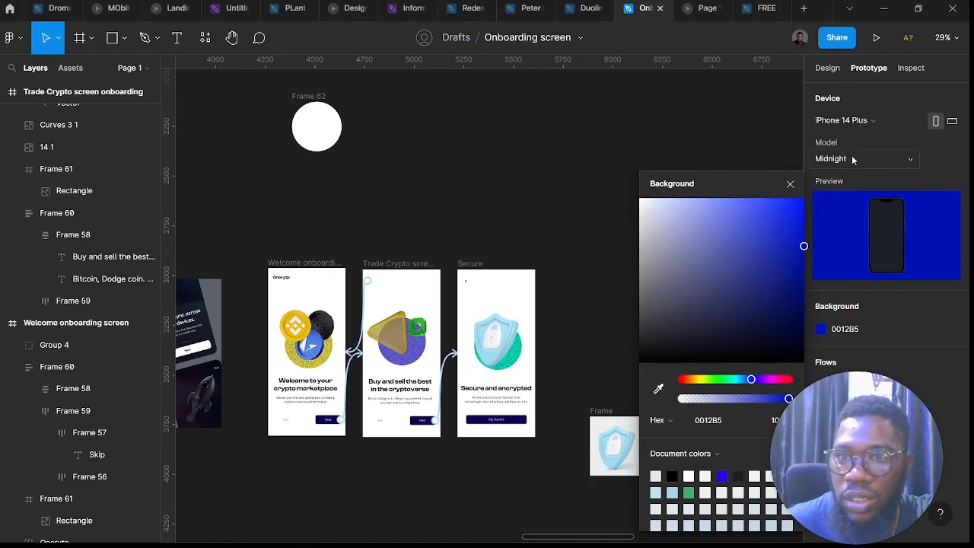
Try the Red and Blue device models for the iPhone 14 Plus frame
click(852, 160)
click(853, 177)
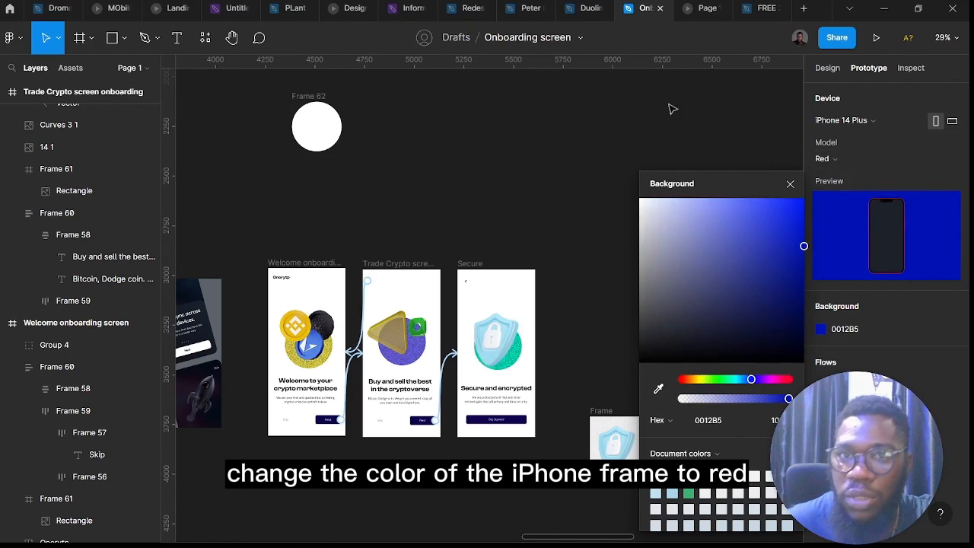
click(825, 159)
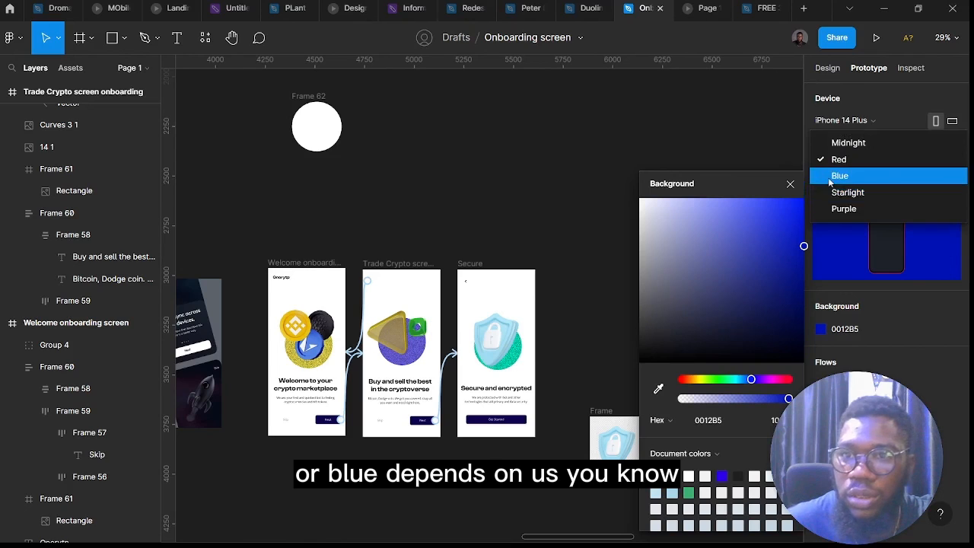
click(833, 175)
Check the prototype preview, return to the design file and use iPhone 14 as the prototype device
click(696, 10)
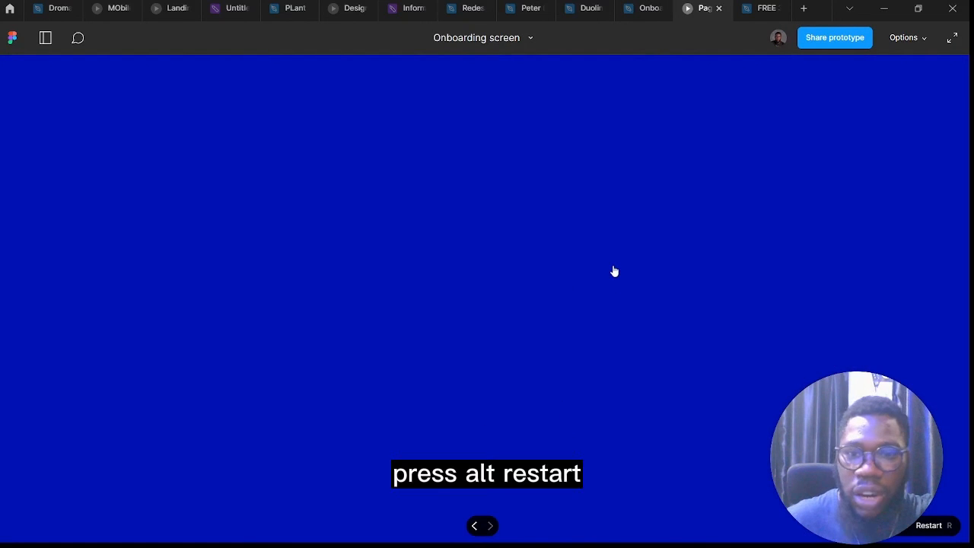
click(641, 13)
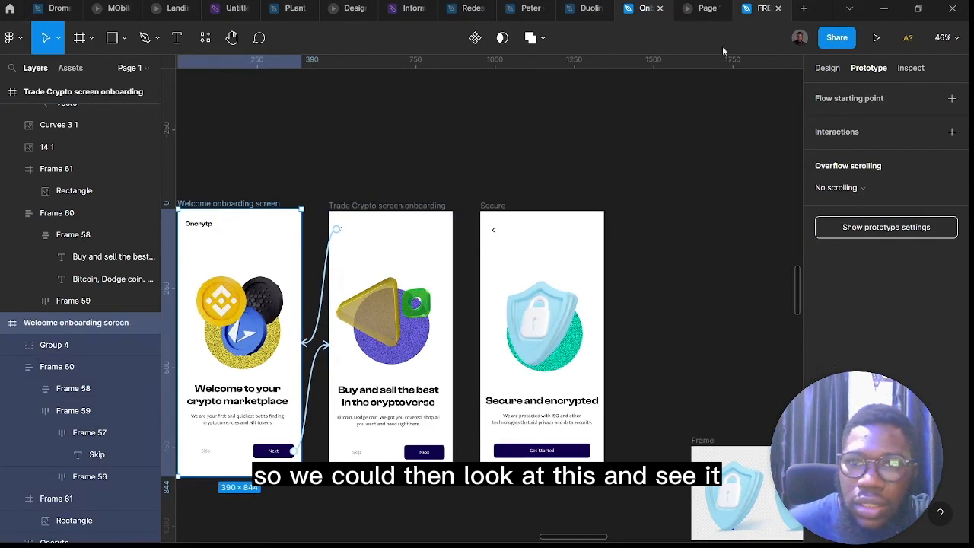
click(869, 230)
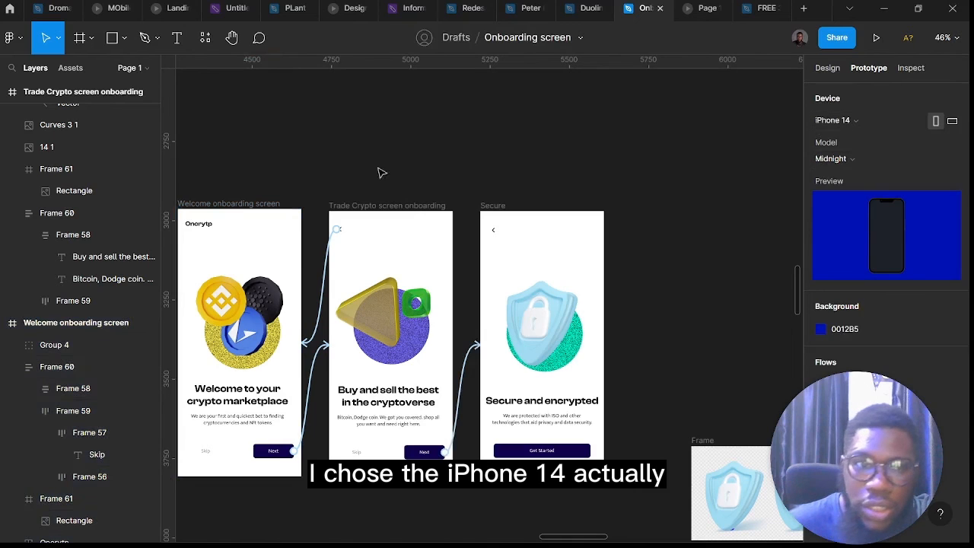
click(877, 122)
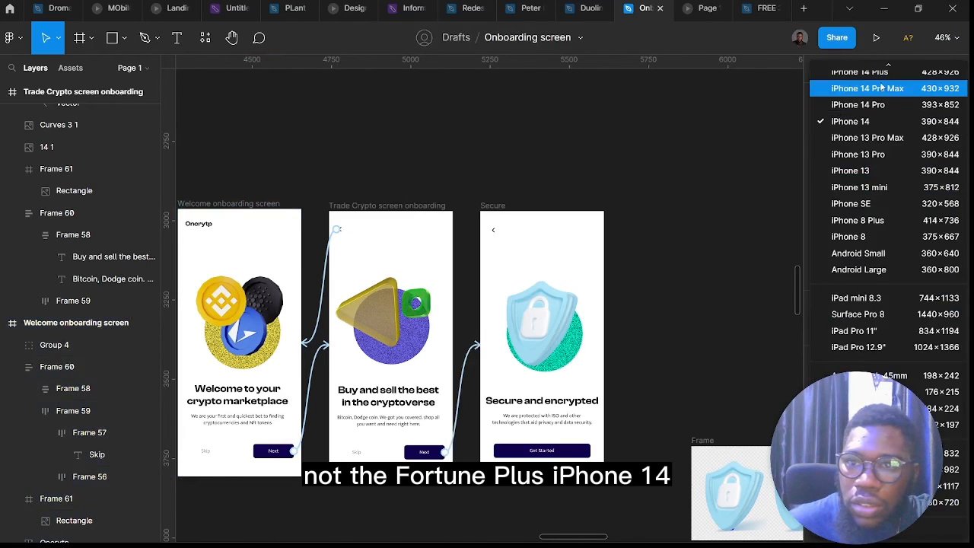
click(875, 121)
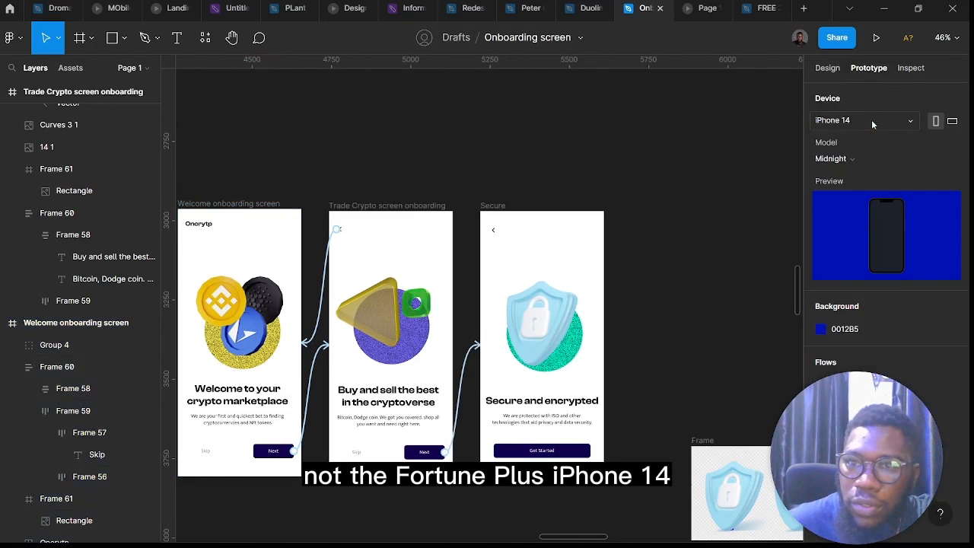
Preview the prototype in the phone frame and advance from the Welcome screen to the Secure screen with the Next buttons
click(699, 7)
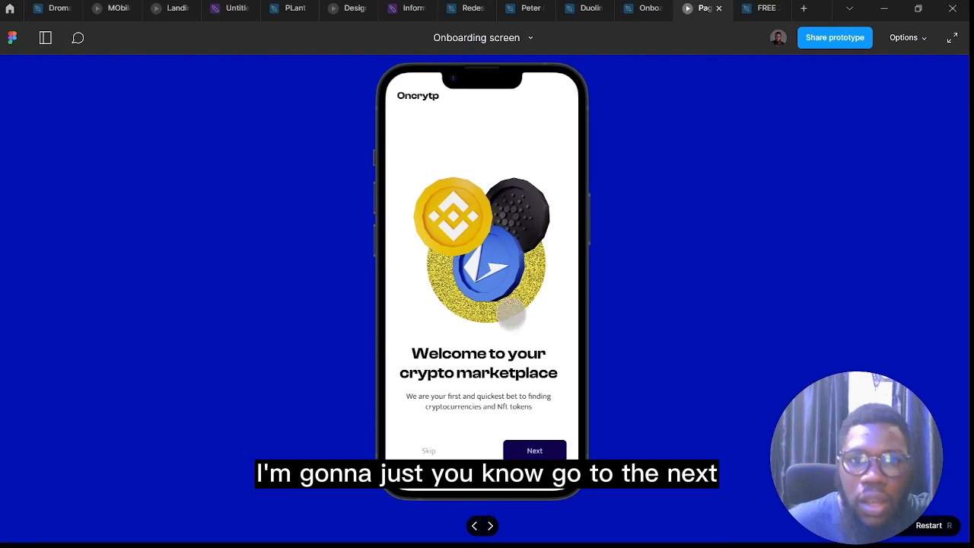
click(535, 450)
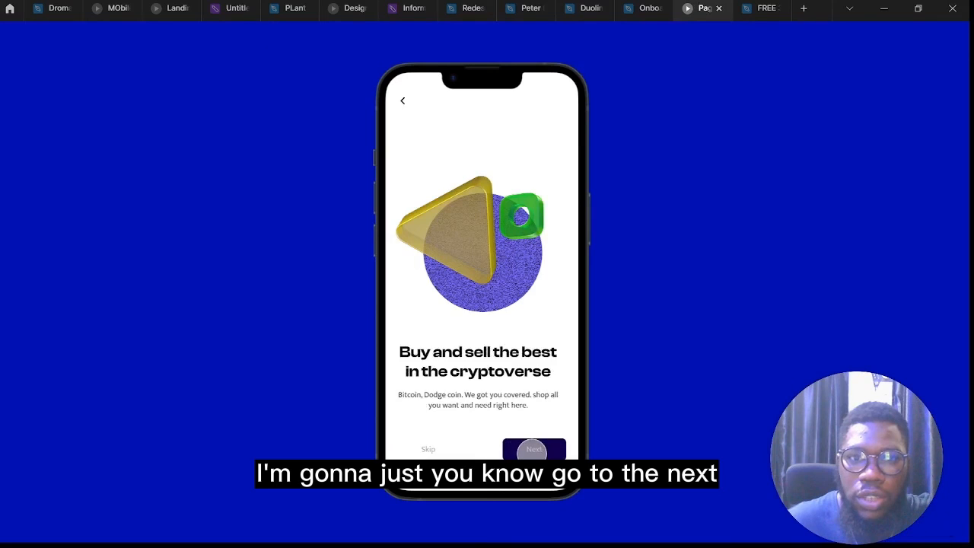
click(534, 449)
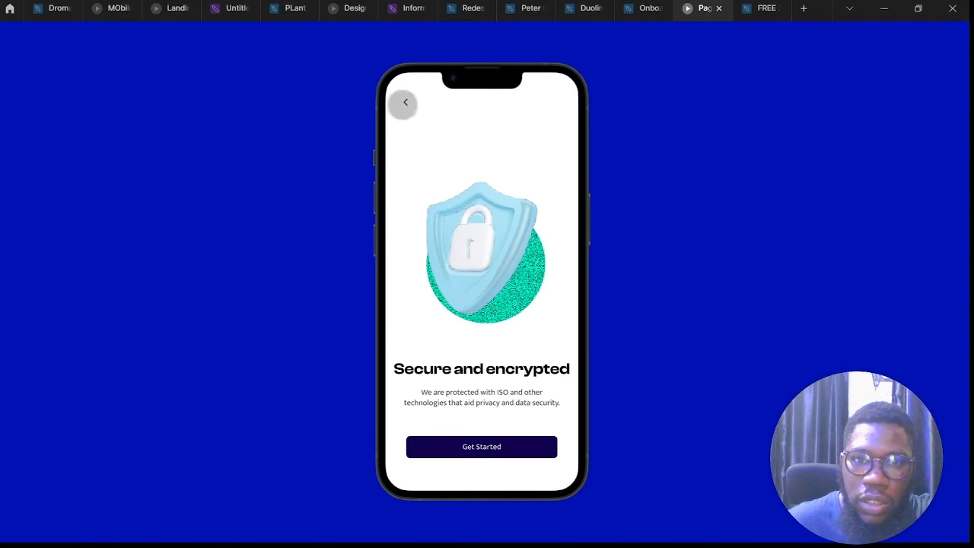
In the design file, add a prototype link from the Secure screen's back chevron to the Trade Crypto screen
click(643, 8)
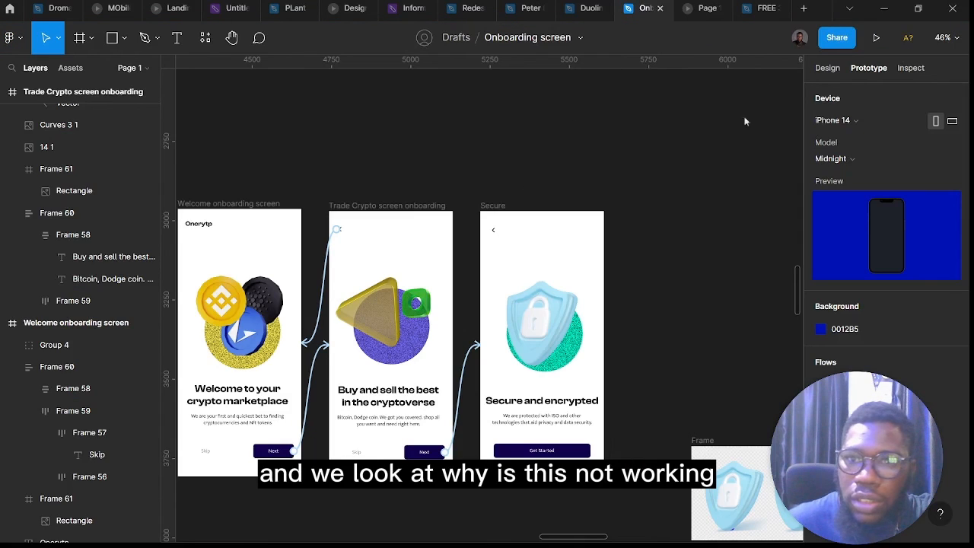
click(494, 230)
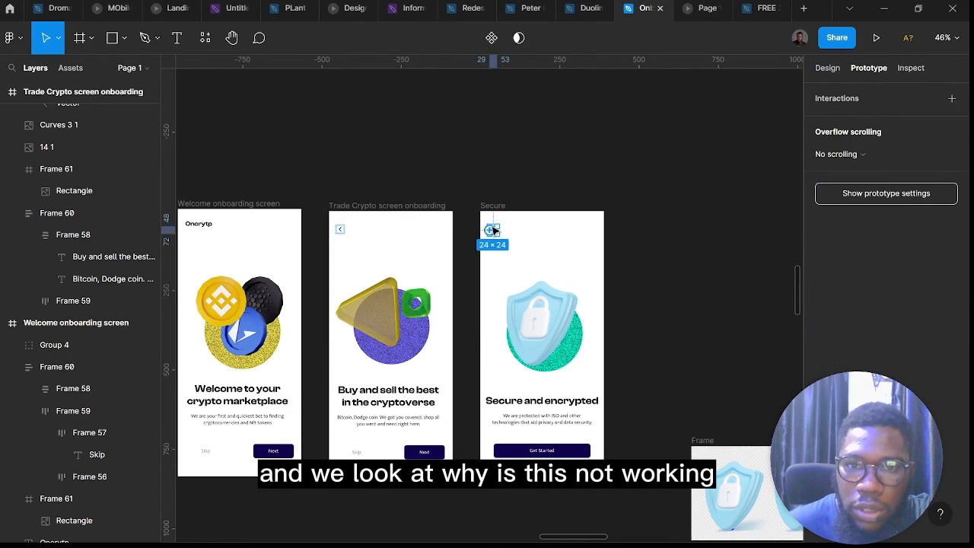
drag(493, 226, 454, 297)
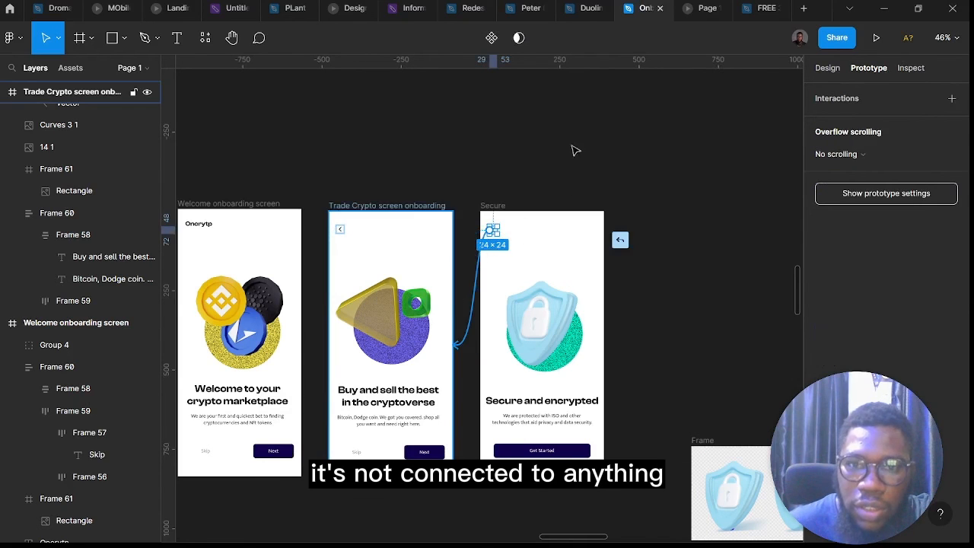
Test the back arrows in the preview by going from the Secure screen back to the Welcome screen
click(703, 8)
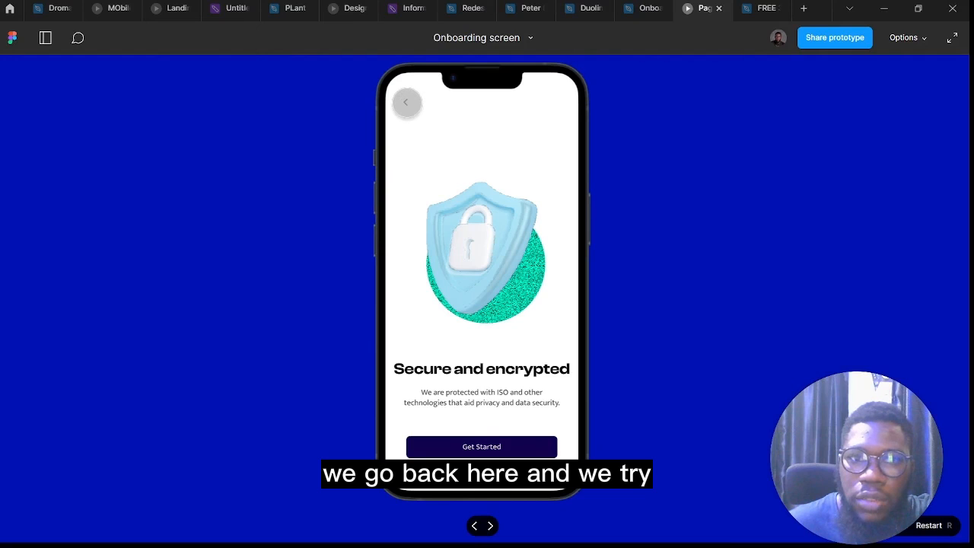
click(406, 102)
click(406, 102)
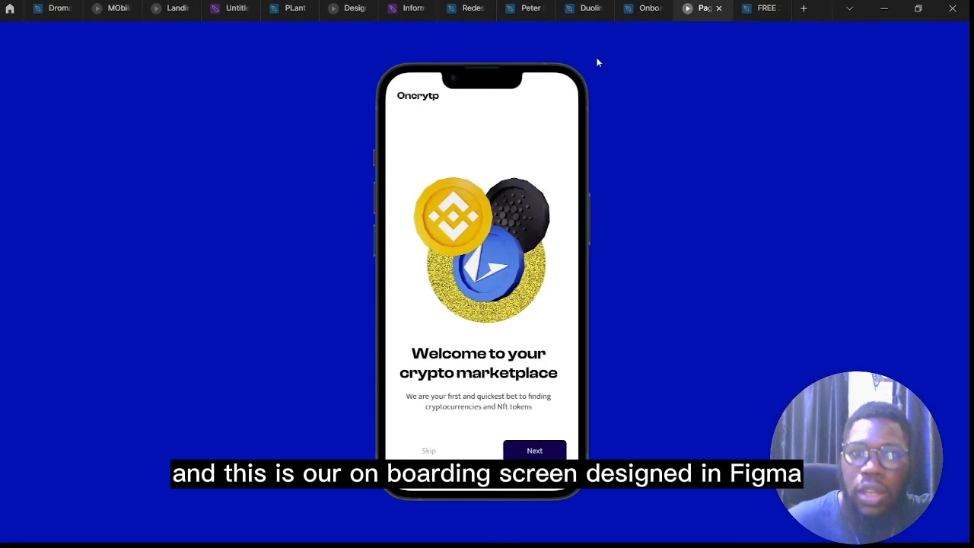
Darken the prototype background to a very dark navy blue in the design file and check it in the preview
click(643, 8)
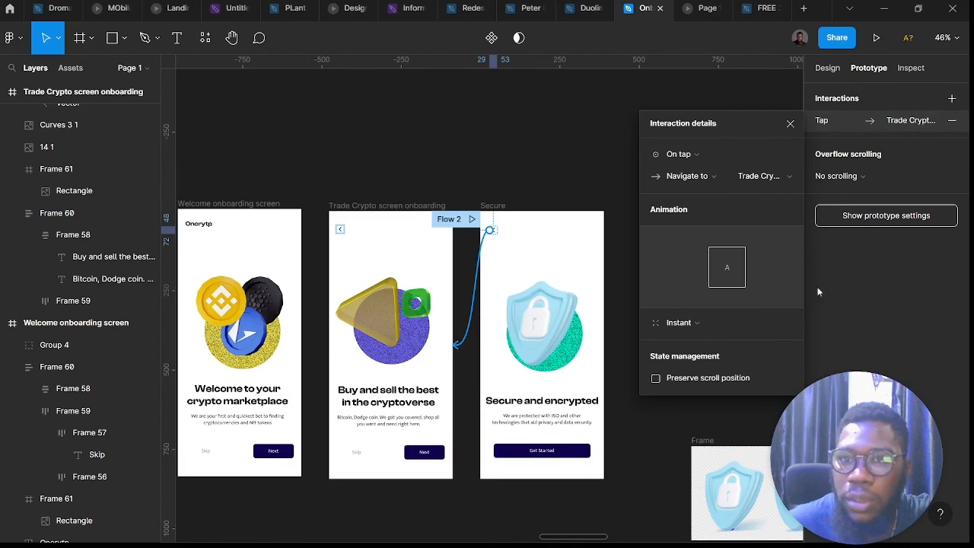
click(513, 144)
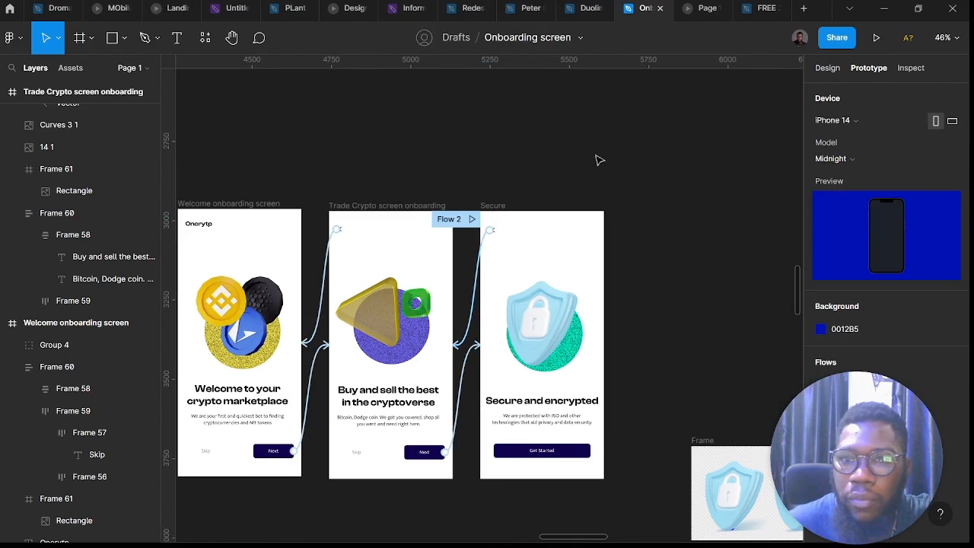
click(820, 330)
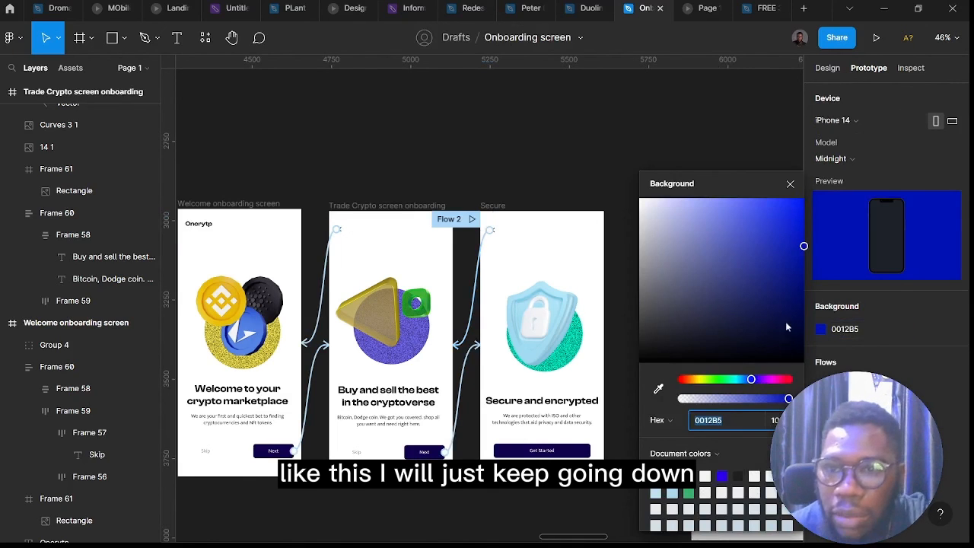
drag(803, 262, 803, 330)
click(705, 8)
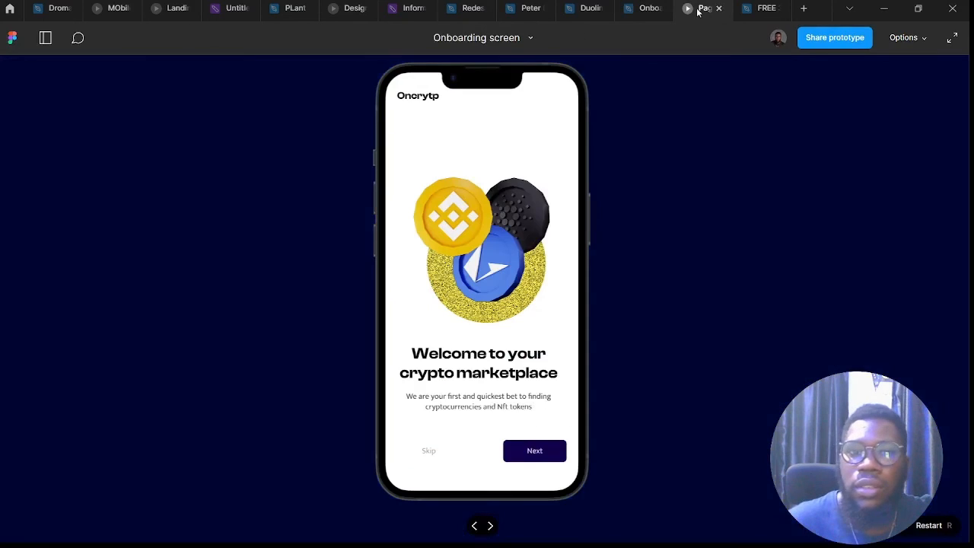